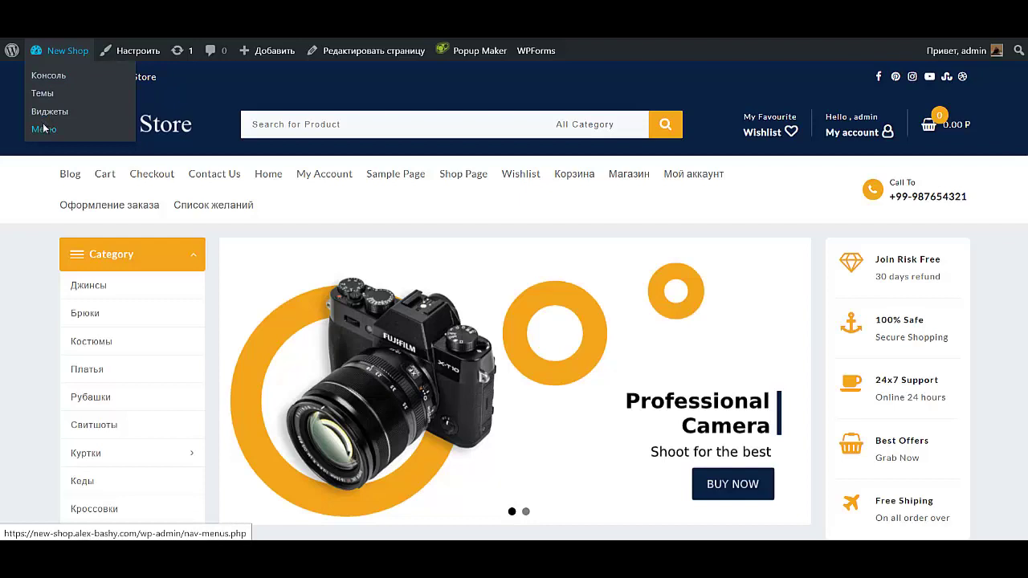
# Step: Open the list of all site pages in the admin area and review the existing pages
pyautogui.click(44, 130)
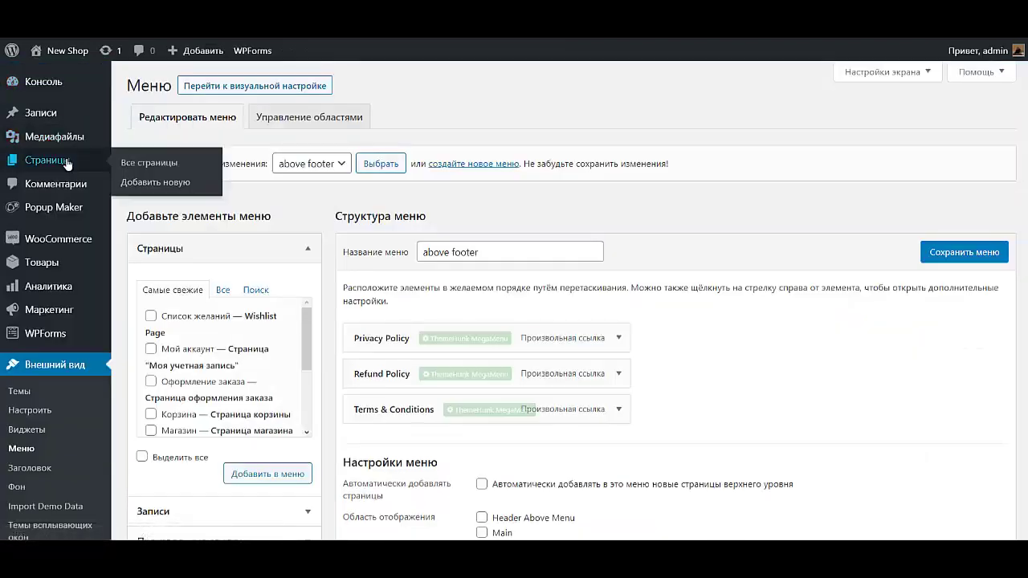
pyautogui.click(67, 162)
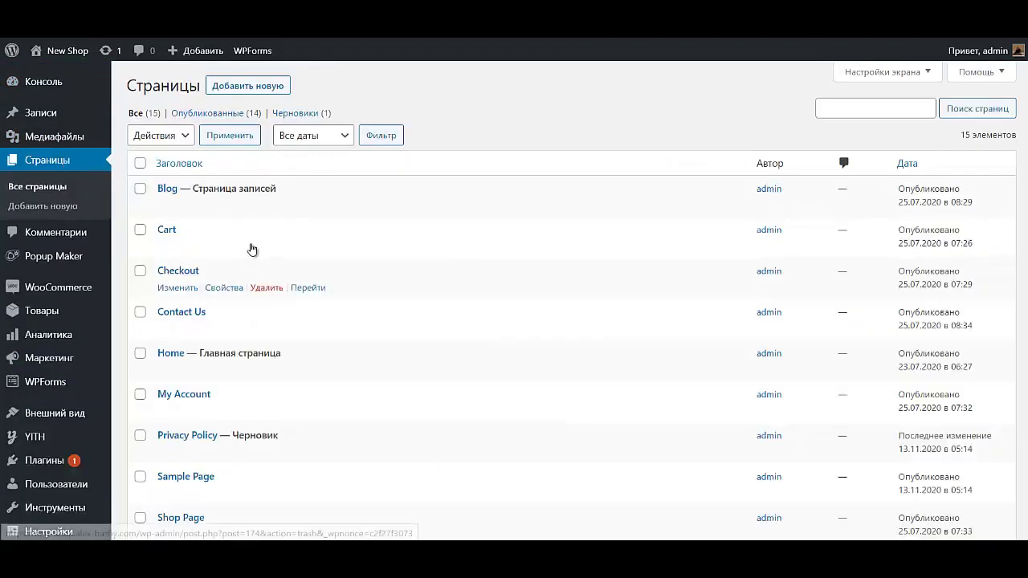
pyautogui.moveTo(199, 222)
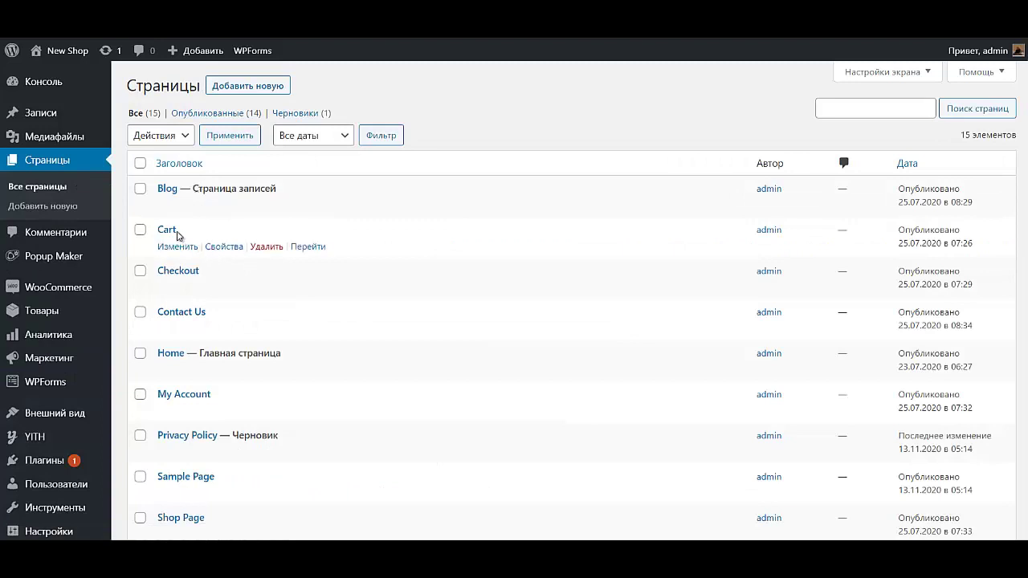
pyautogui.scroll(-3, 200, 297)
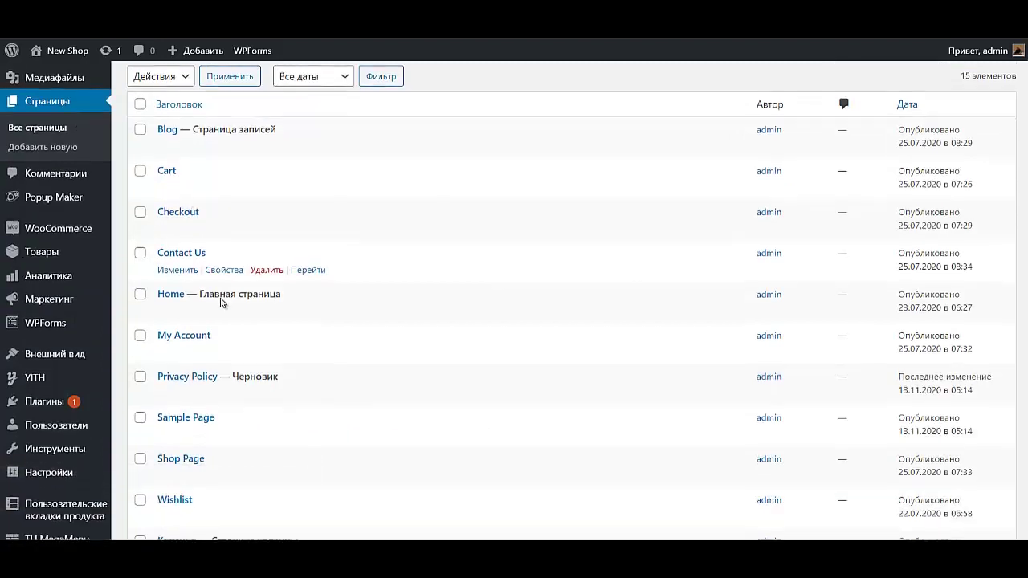
pyautogui.scroll(-3, 223, 303)
pyautogui.scroll(5, 222, 268)
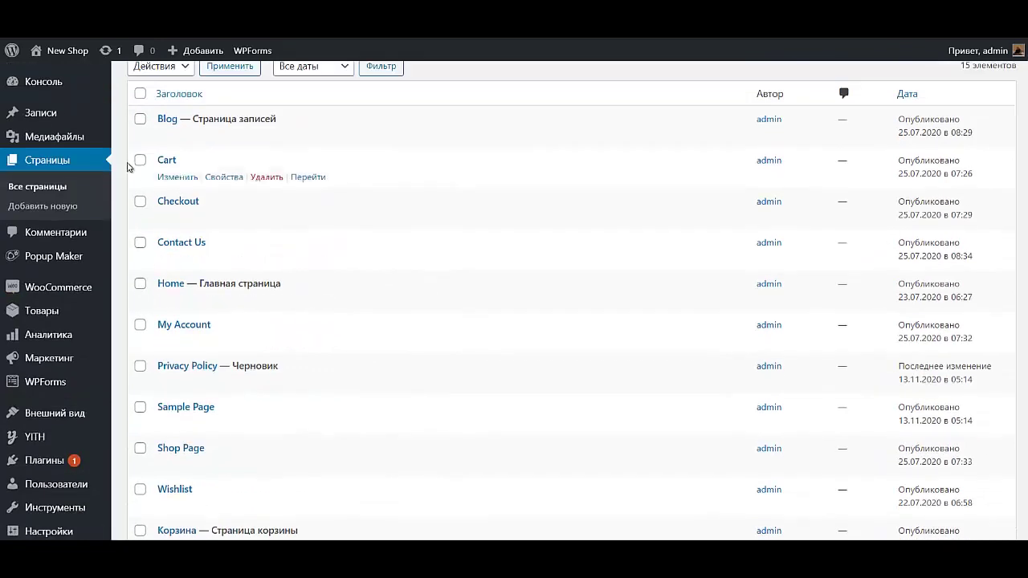
# Step: Move the Cart, Checkout, Contact Us, My Account, Sample Page, Shop Page and Wishlist pages to the trash in one bulk action
pyautogui.click(140, 161)
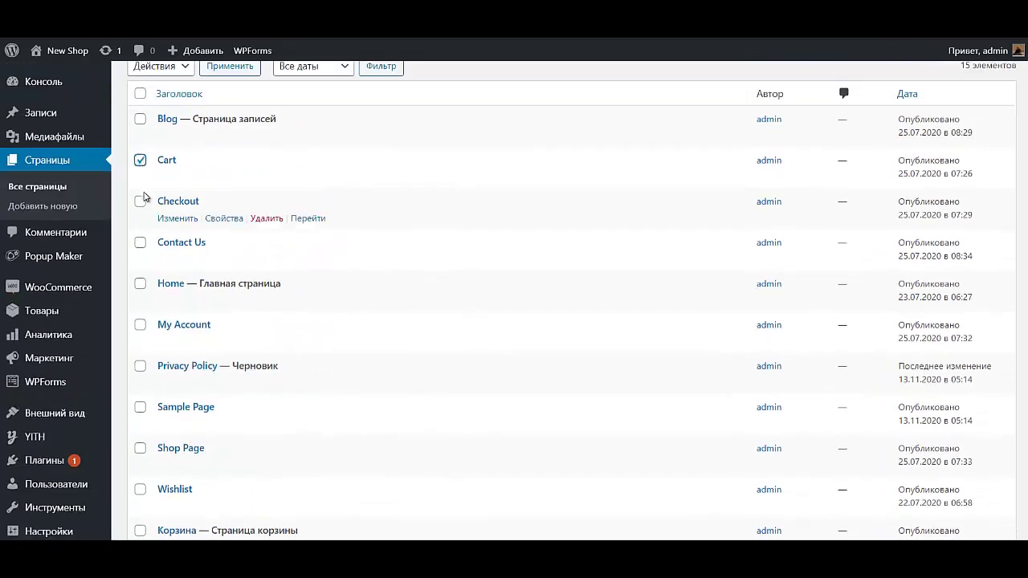
pyautogui.click(139, 202)
pyautogui.click(140, 242)
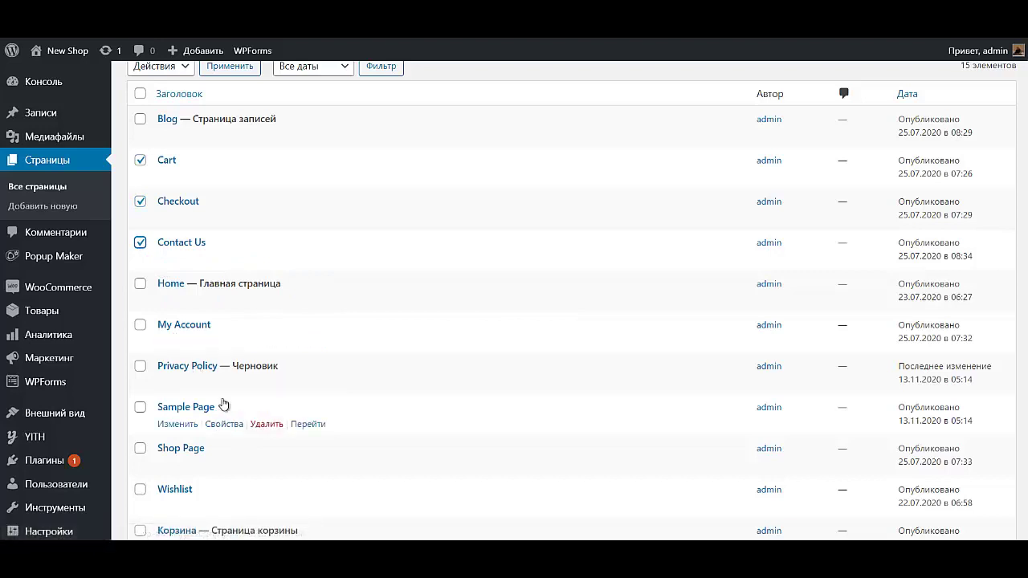
pyautogui.scroll(-4, 225, 407)
pyautogui.scroll(4, 261, 415)
pyautogui.scroll(1, 225, 374)
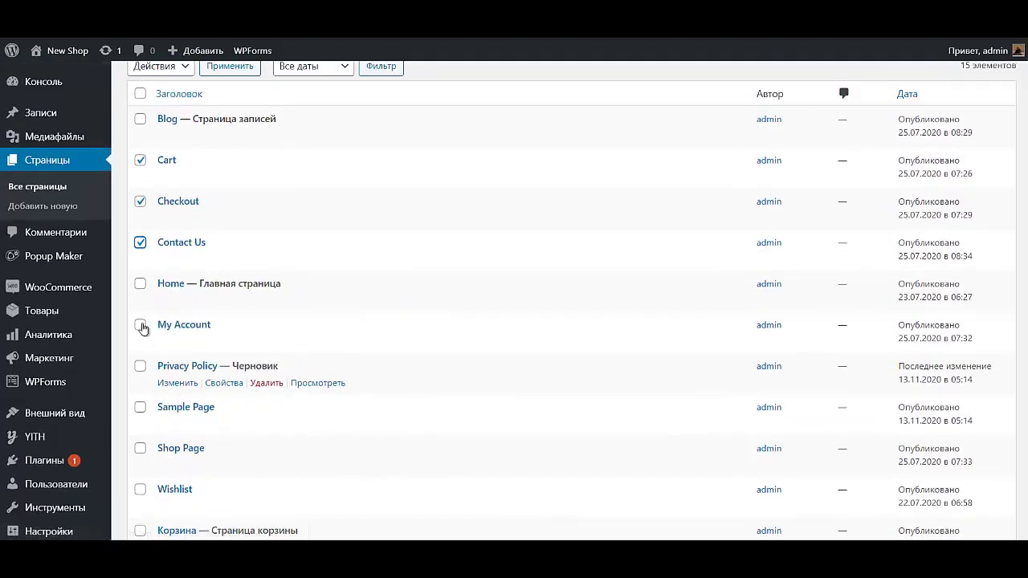
pyautogui.click(140, 324)
pyautogui.scroll(-3, 201, 417)
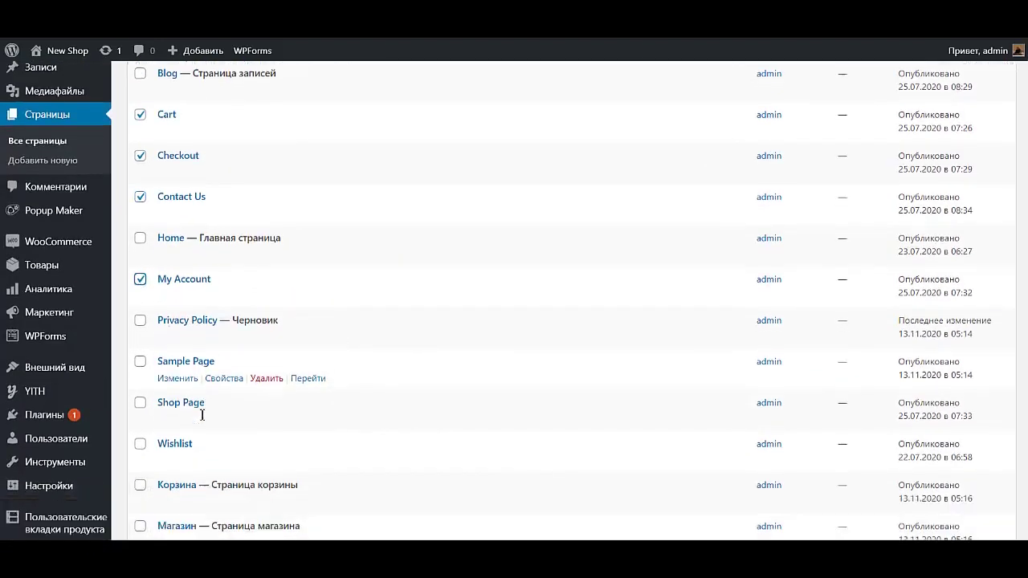
pyautogui.click(139, 274)
pyautogui.scroll(-2, 152, 328)
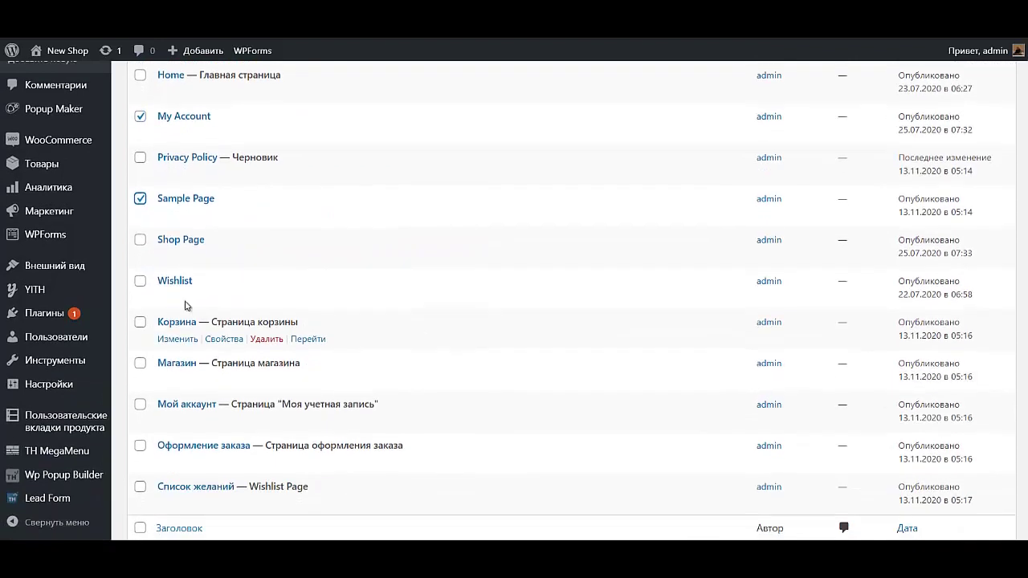
pyautogui.click(140, 240)
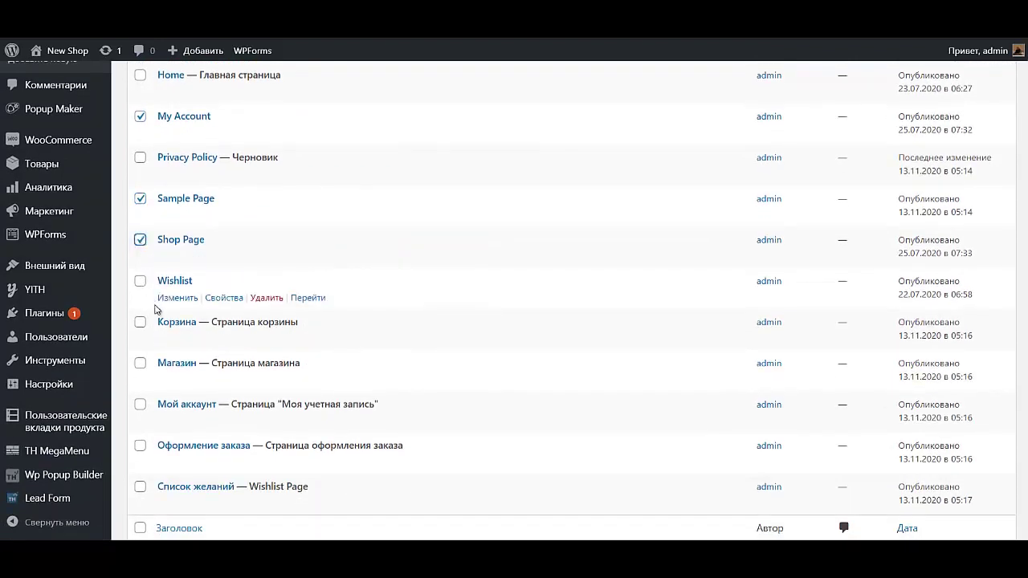
pyautogui.click(140, 280)
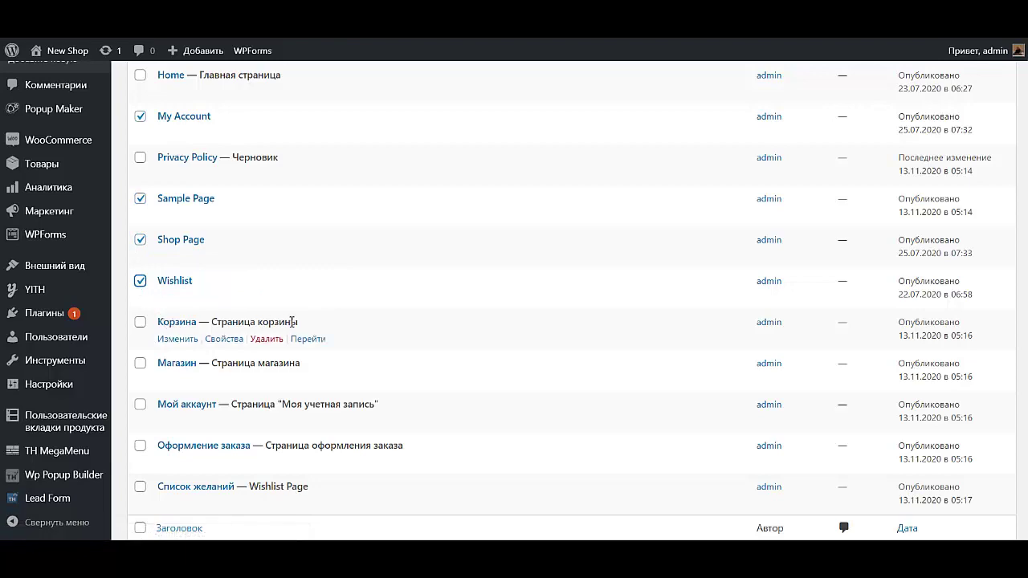
pyautogui.scroll(-2, 292, 322)
pyautogui.scroll(5, 287, 298)
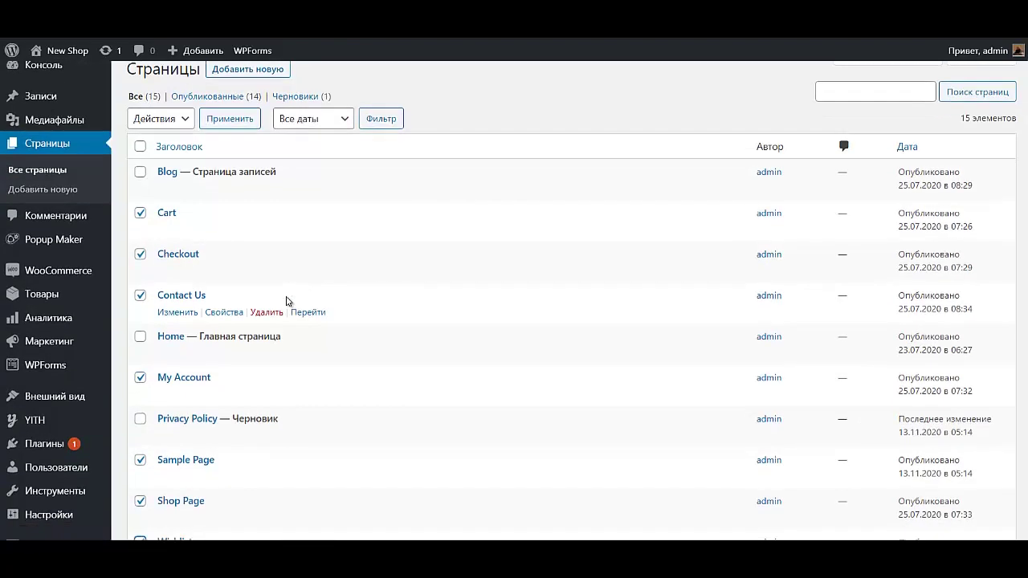
pyautogui.scroll(-5, 287, 298)
pyautogui.click(171, 476)
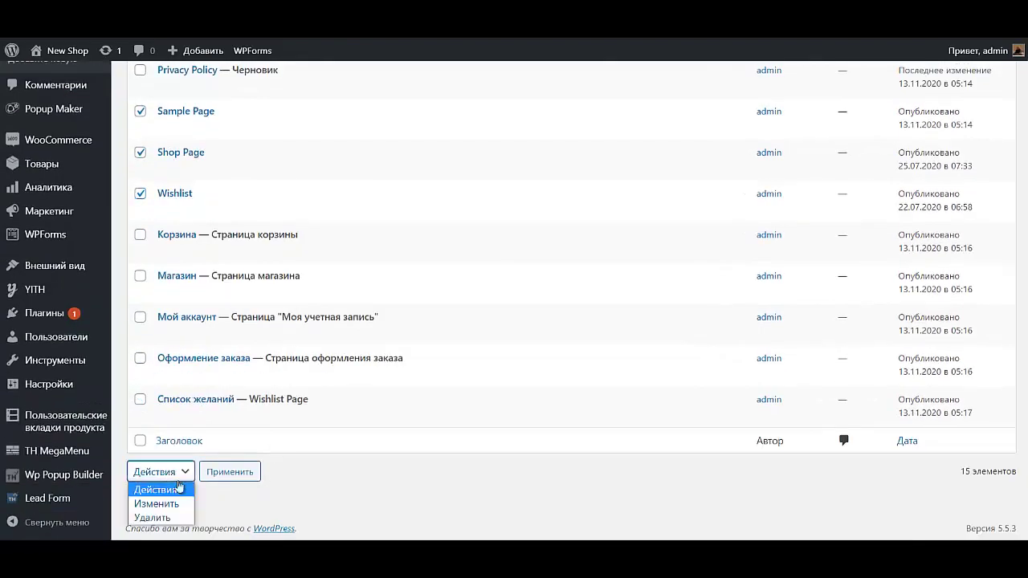
pyautogui.click(183, 520)
pyautogui.click(233, 474)
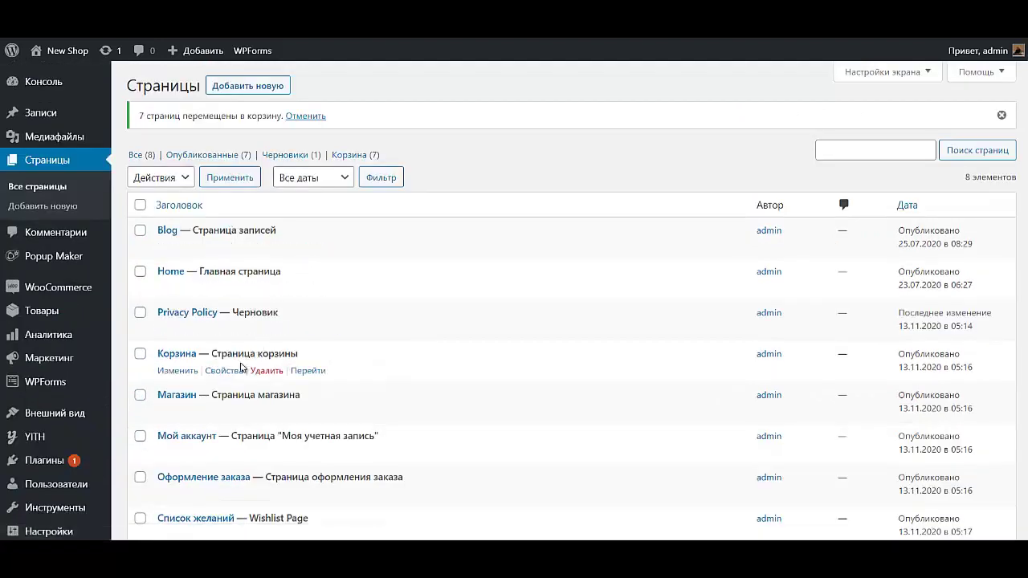
# Step: Rename the Магазин page to Каталог, update it and return to the pages list
pyautogui.scroll(-1, 235, 403)
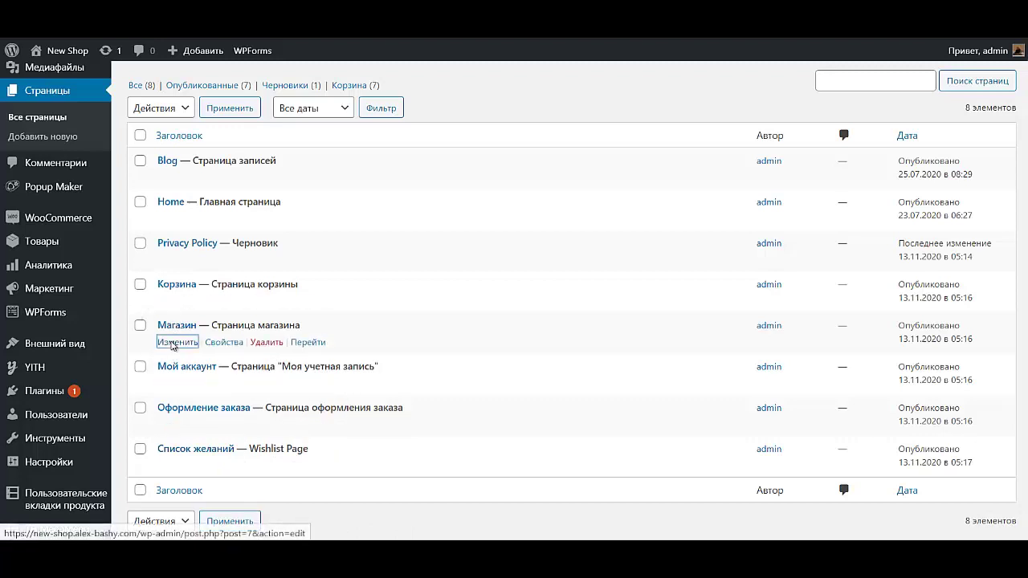
pyautogui.click(173, 344)
pyautogui.moveTo(346, 145); pyautogui.dragTo(55, 150)
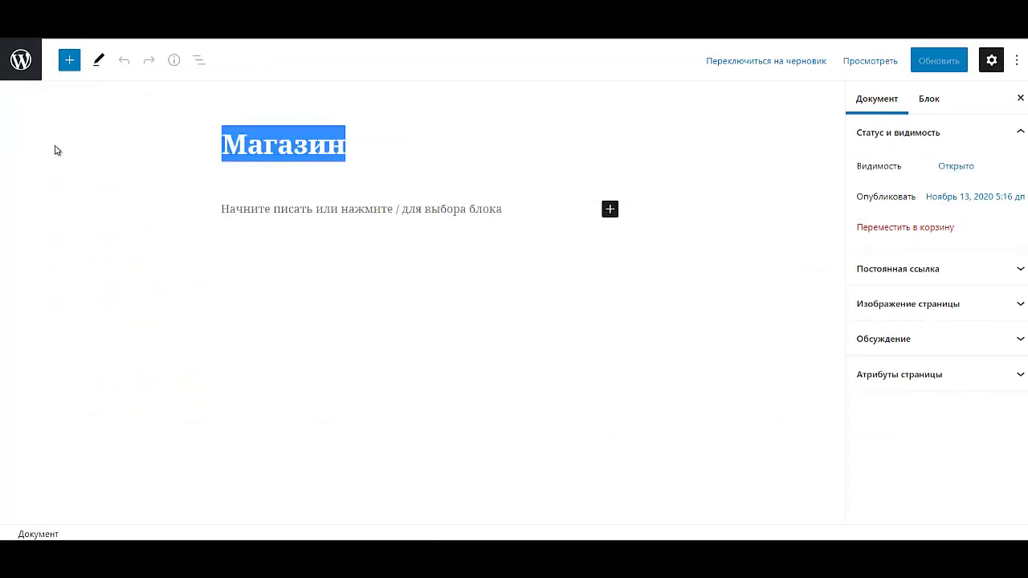
pyautogui.write('Каталог')
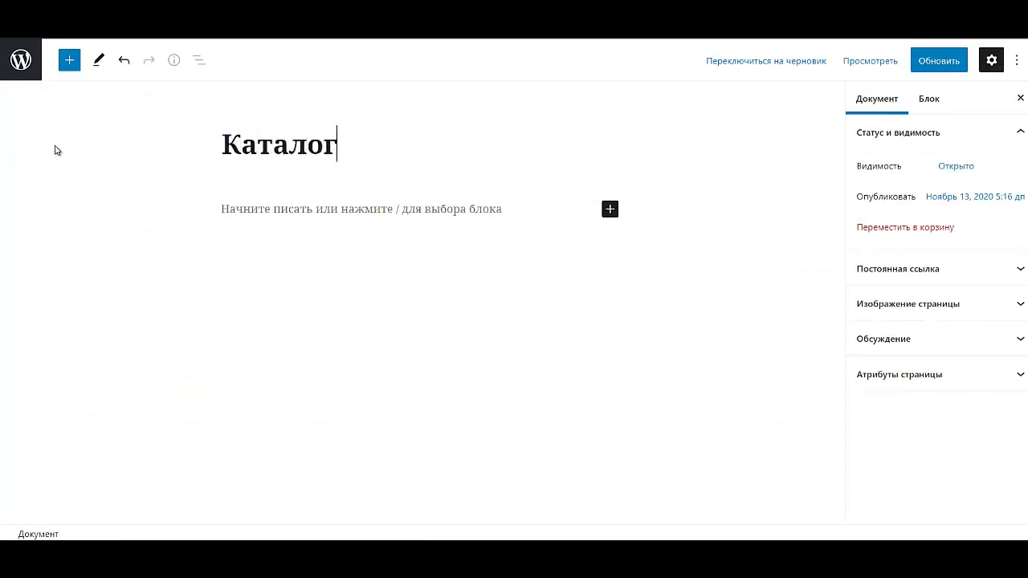
pyautogui.click(938, 61)
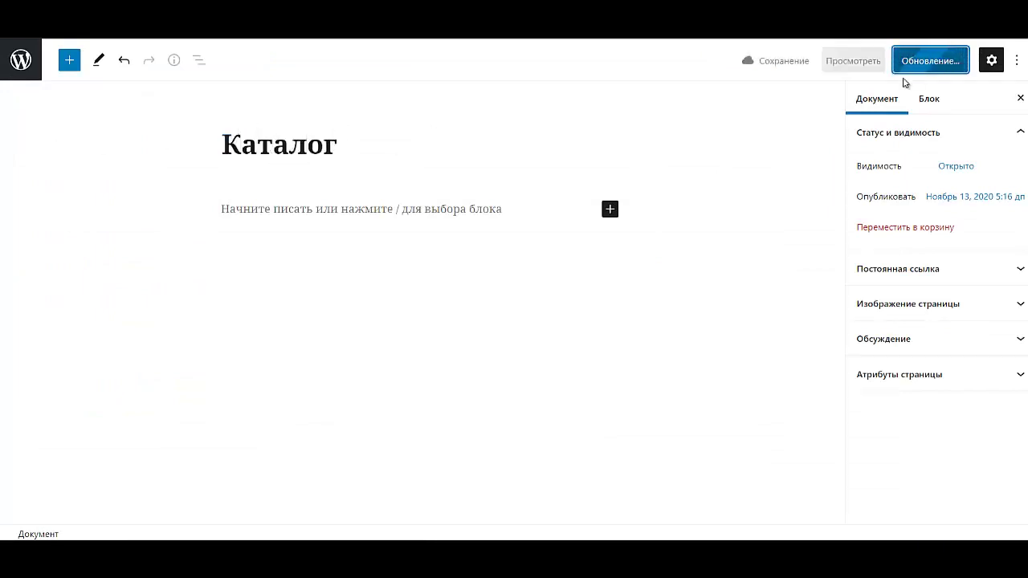
pyautogui.click(21, 61)
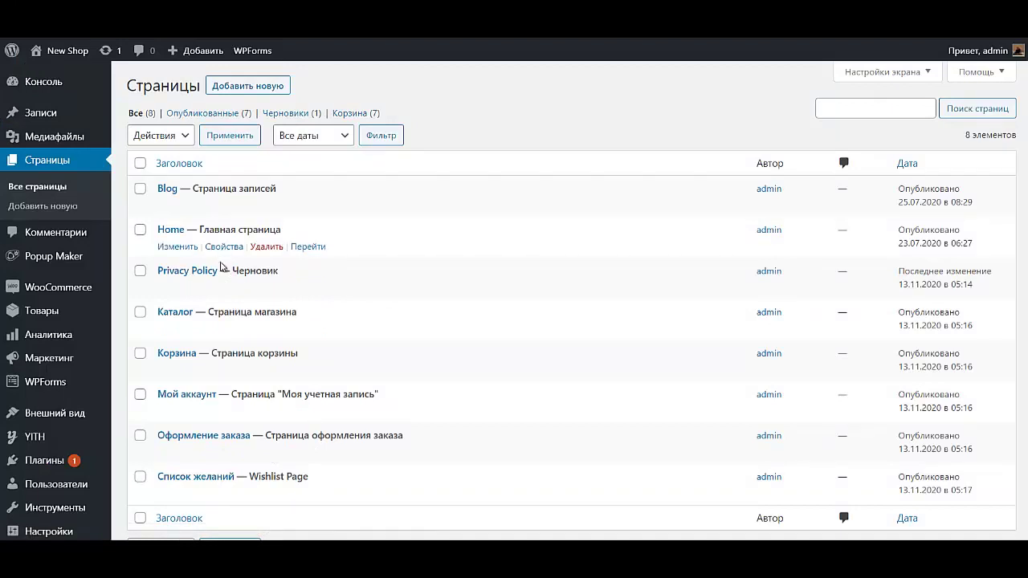
# Step: Rename the Мой аккаунт page to Личный кабинет, update it and return to the pages list
pyautogui.click(178, 412)
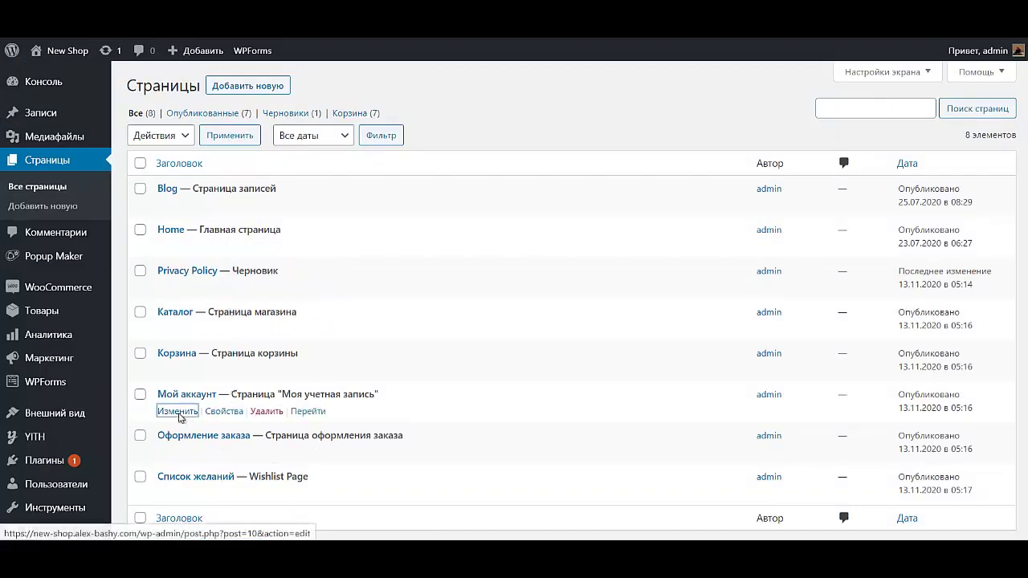
pyautogui.moveTo(432, 143); pyautogui.dragTo(206, 146)
pyautogui.write('Личн')
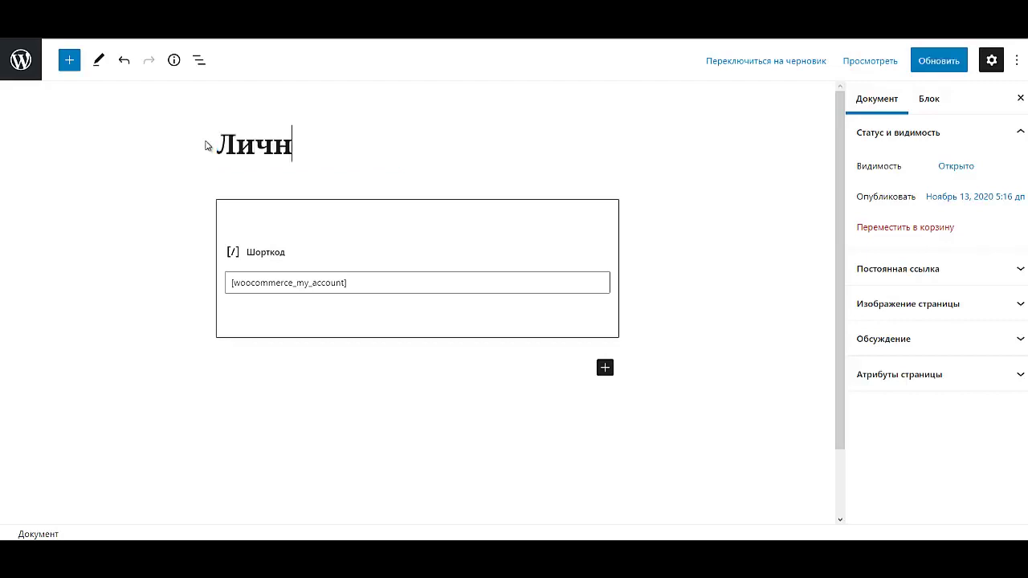
pyautogui.write('ый')
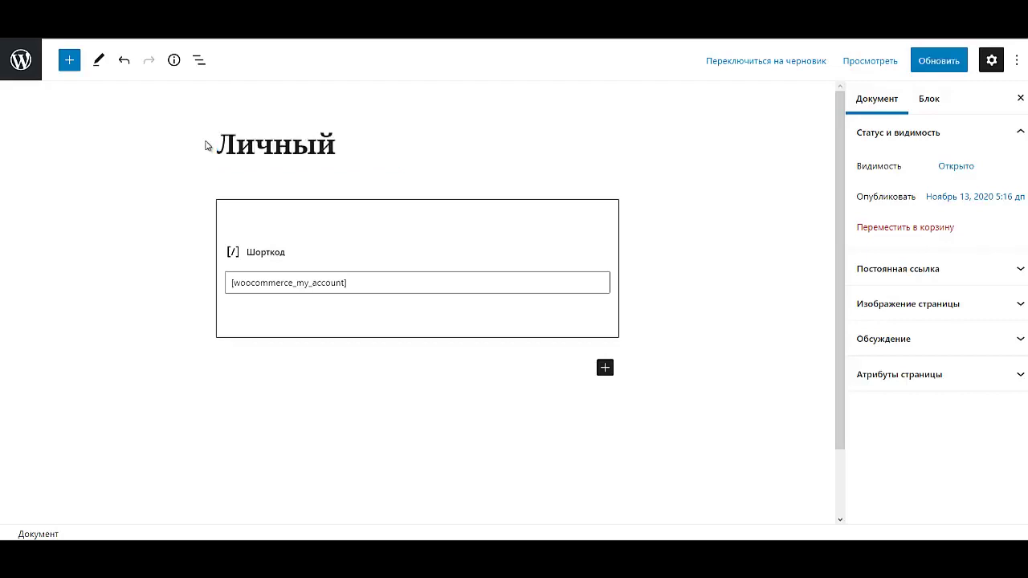
pyautogui.write(' кабинет')
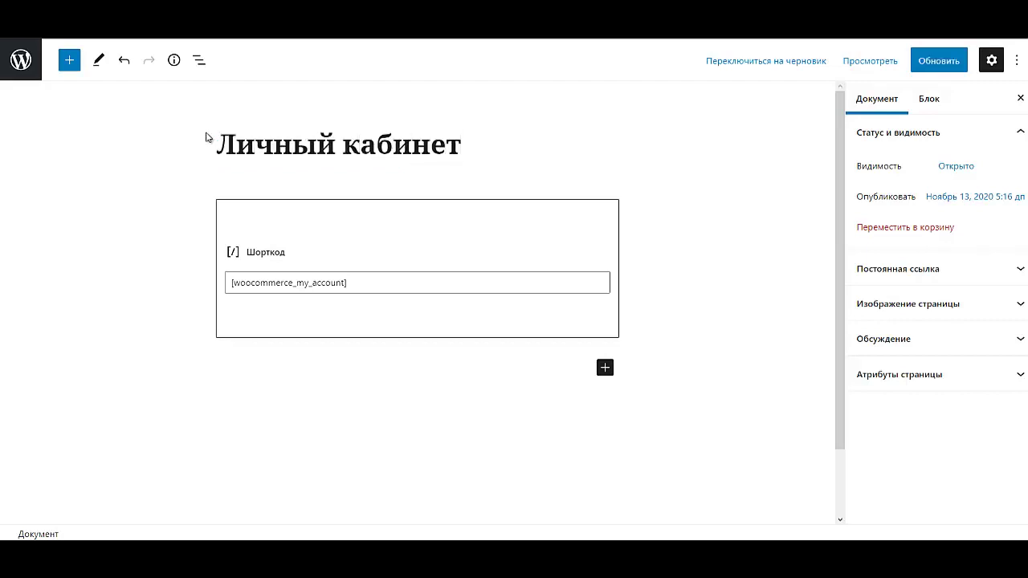
pyautogui.click(952, 64)
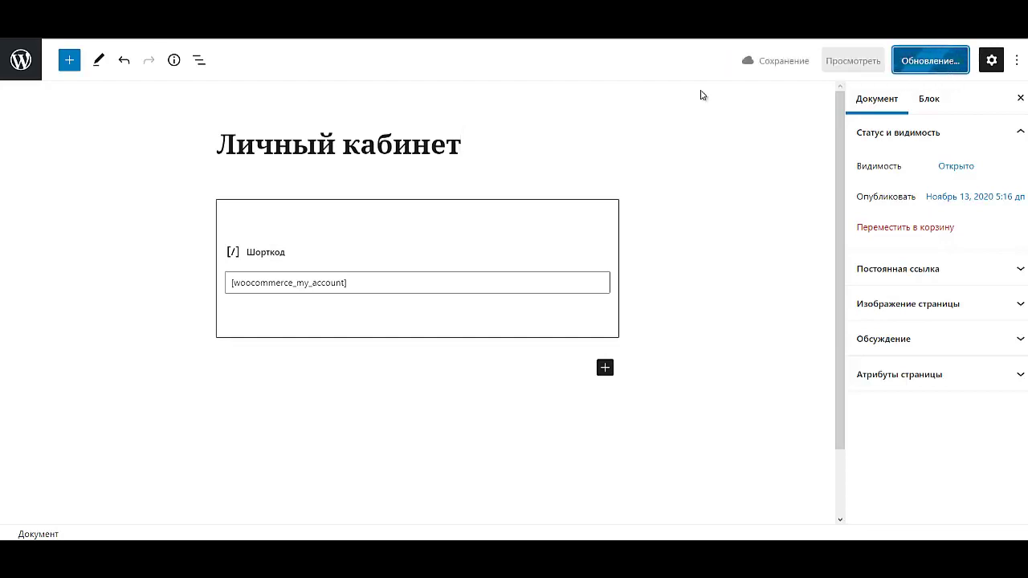
pyautogui.click(20, 74)
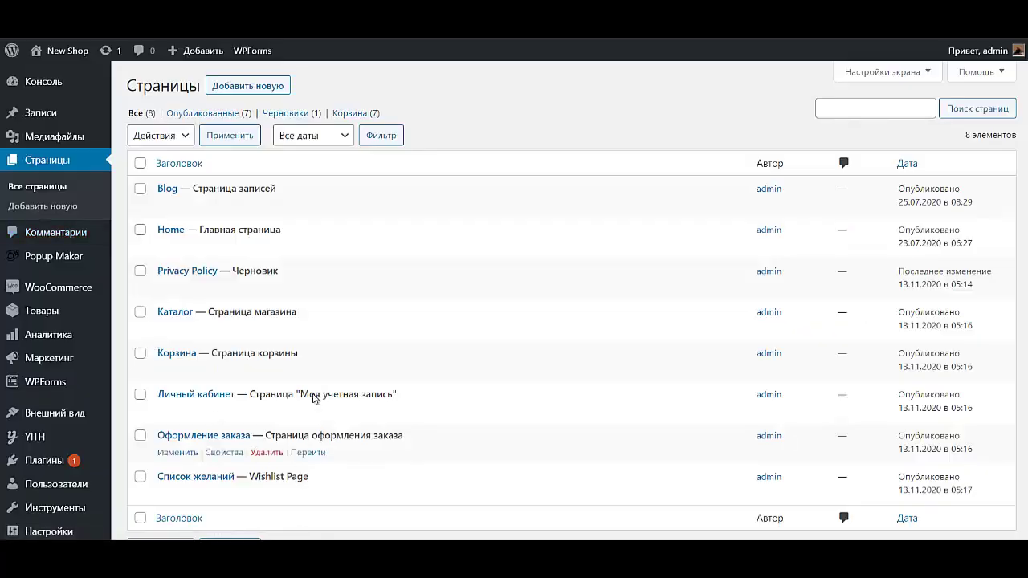
# Step: Open the Список желаний page for editing and change its title to Избранное
pyautogui.click(178, 495)
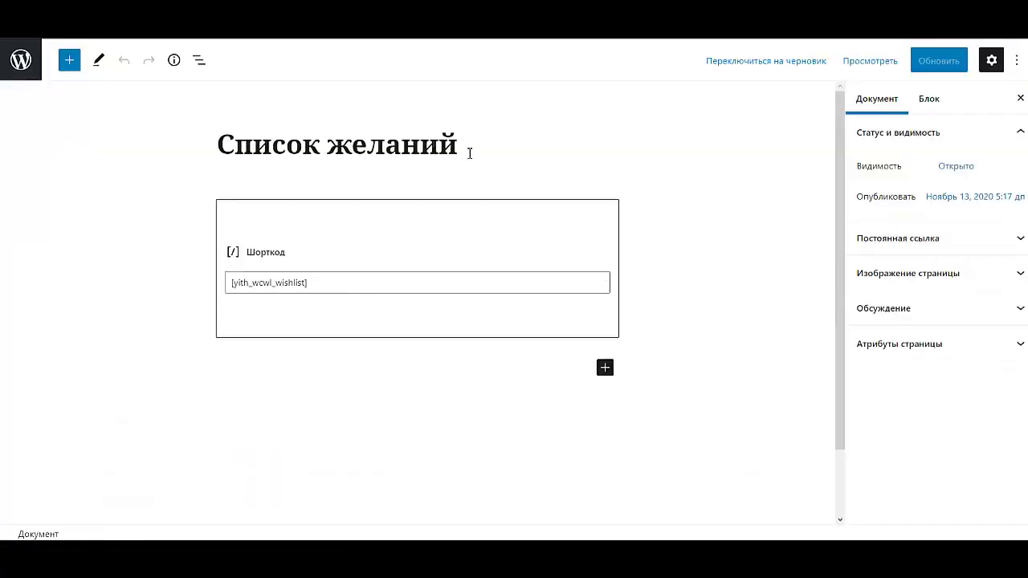
pyautogui.click(490, 147)
pyautogui.moveTo(490, 146); pyautogui.dragTo(124, 144)
pyautogui.write('Из')
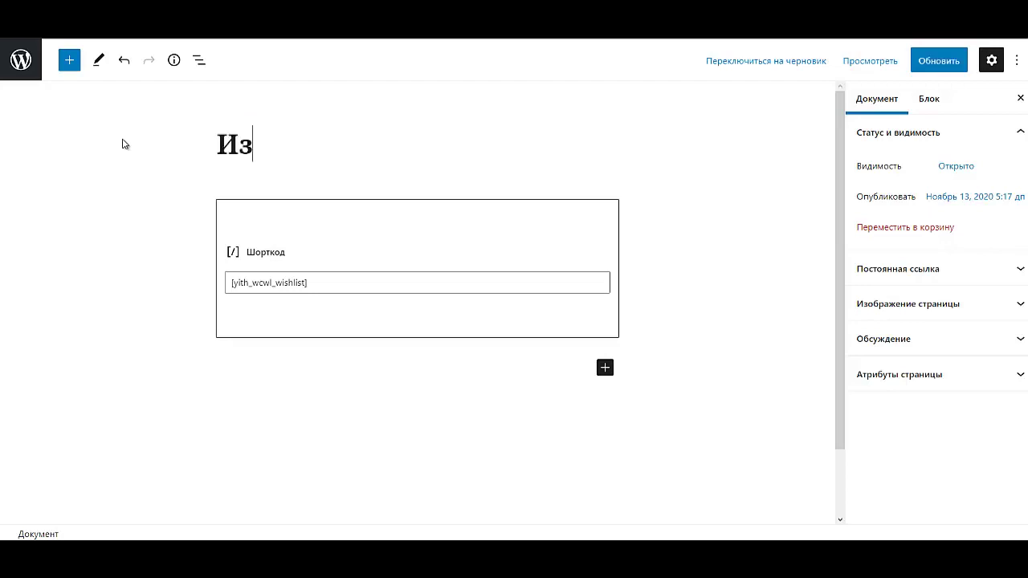
pyautogui.write('бранное')
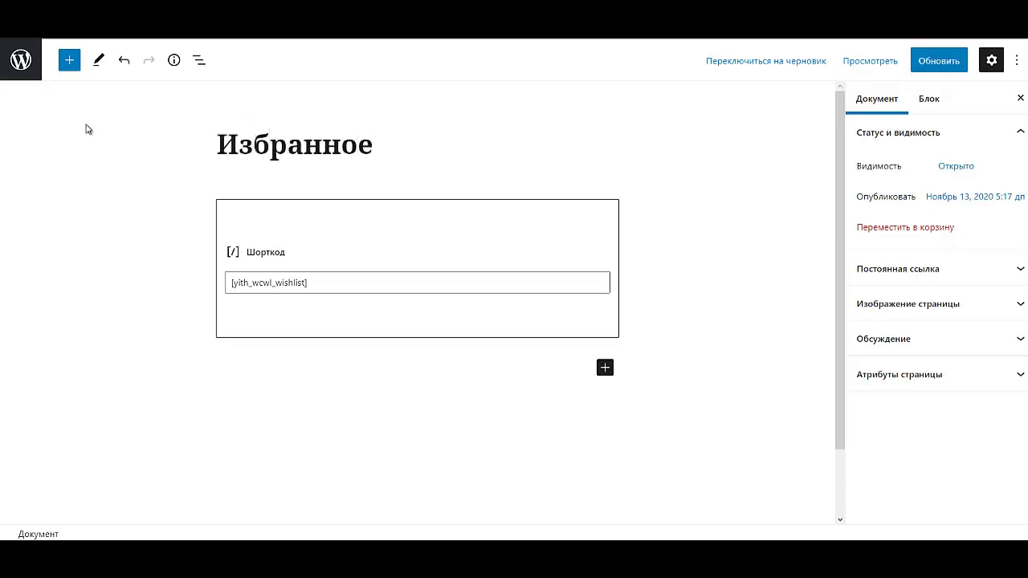
# Step: Copy the wishlist shortcode [yith_wcwl_wishlist] from the Избранное page, save the page and return to the pages list
pyautogui.click(349, 281)
pyautogui.moveTo(349, 281); pyautogui.dragTo(219, 276)
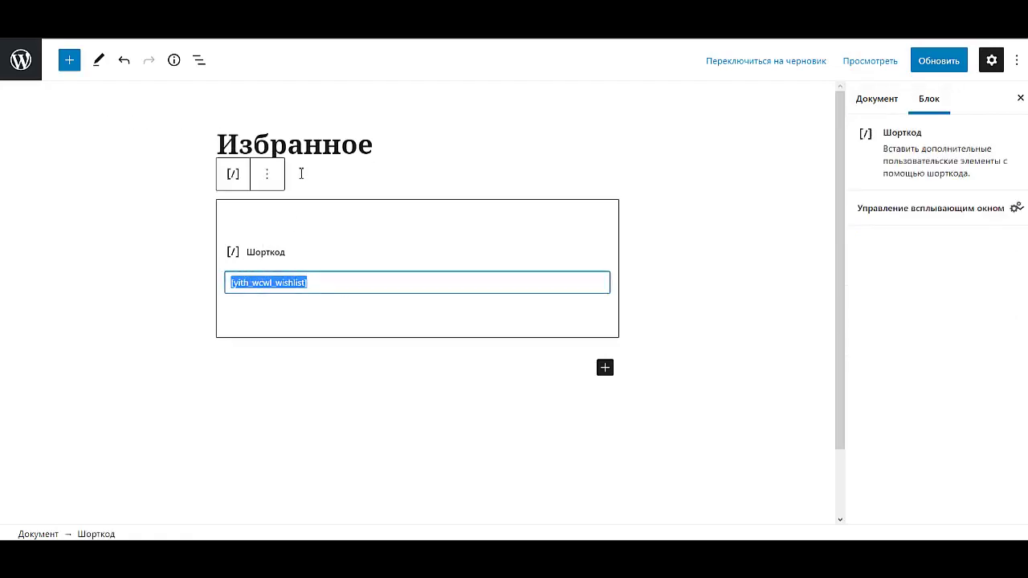
pyautogui.hotkey('ctrl', 'c')
pyautogui.hotkey('ctrl', 's')
pyautogui.click(19, 62)
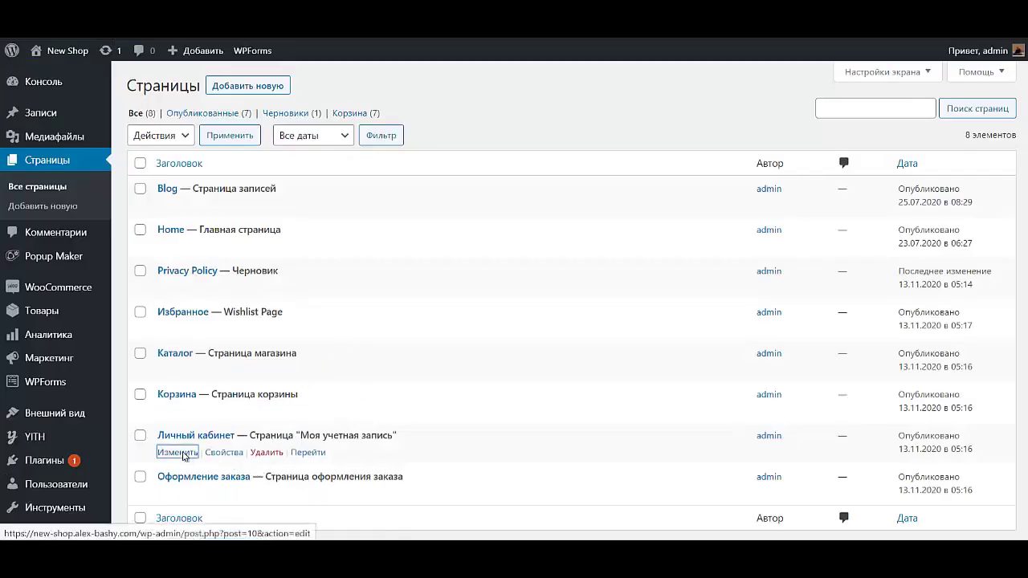
# Step: Add an empty Шорткод block below the existing [woocommerce_my_account] block on the Личный кабинет page
pyautogui.click(184, 453)
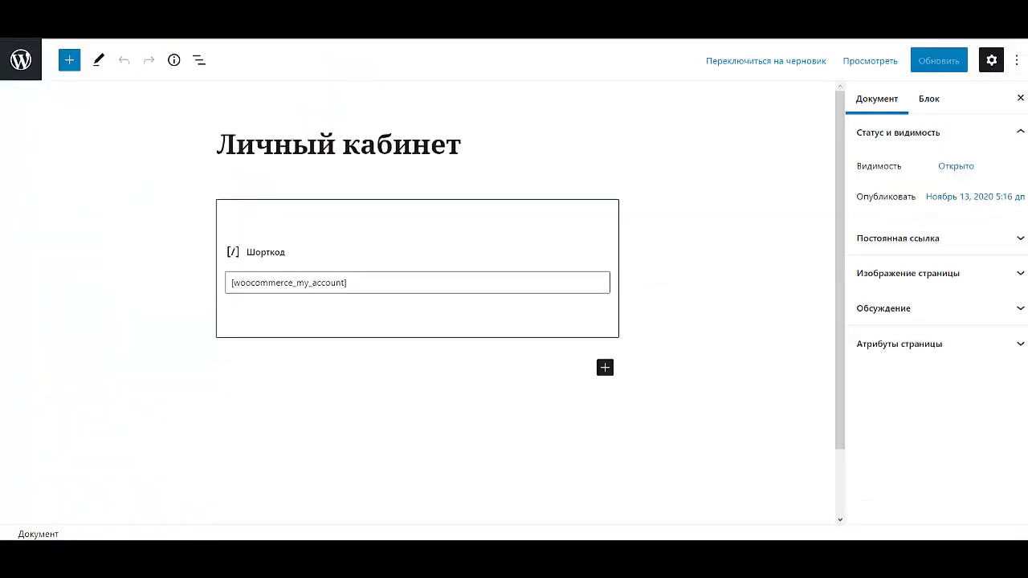
pyautogui.click(69, 59)
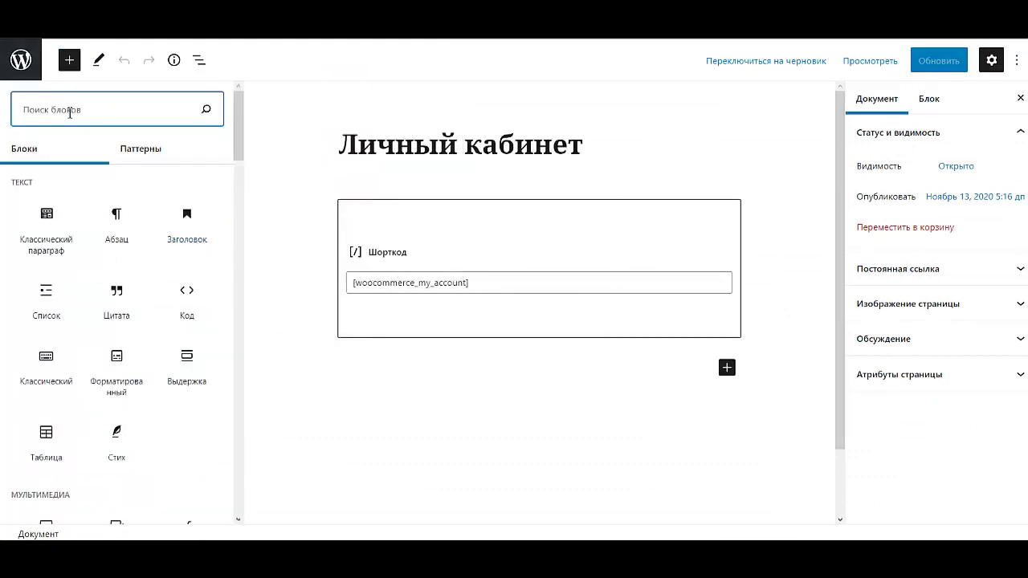
pyautogui.write('шорт')
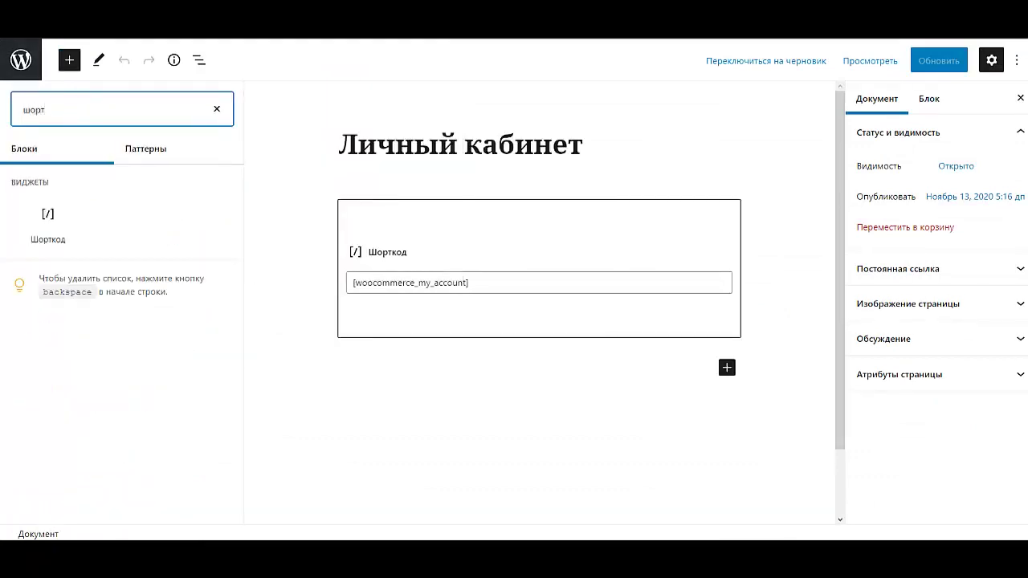
pyautogui.click(48, 216)
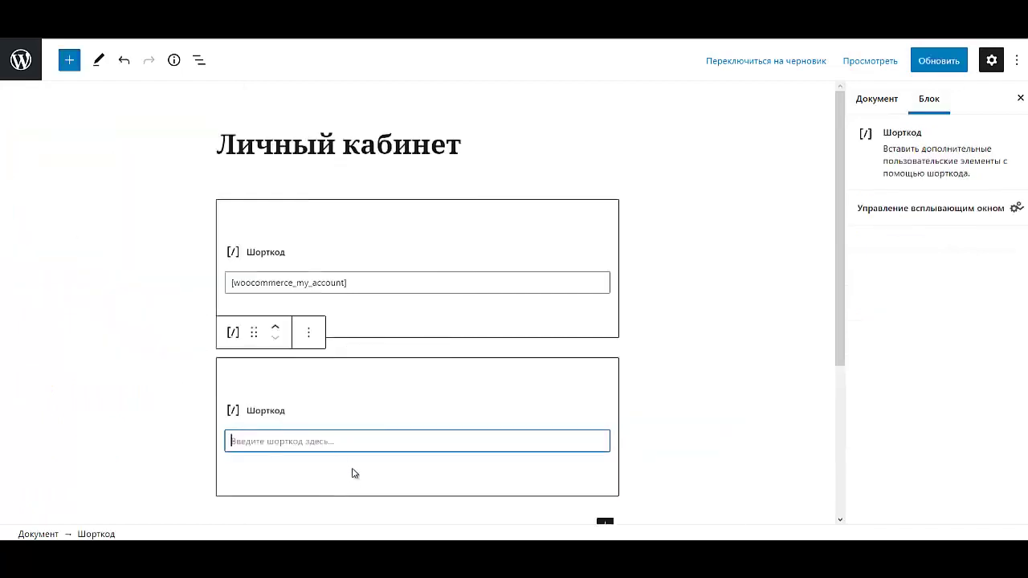
# Step: Insert the copied [yith_wcwl_wishlist] shortcode into the empty block on the Личный кабинет page, update the page and return to the pages list
pyautogui.hotkey('ctrl', 'v')
pyautogui.click(954, 66)
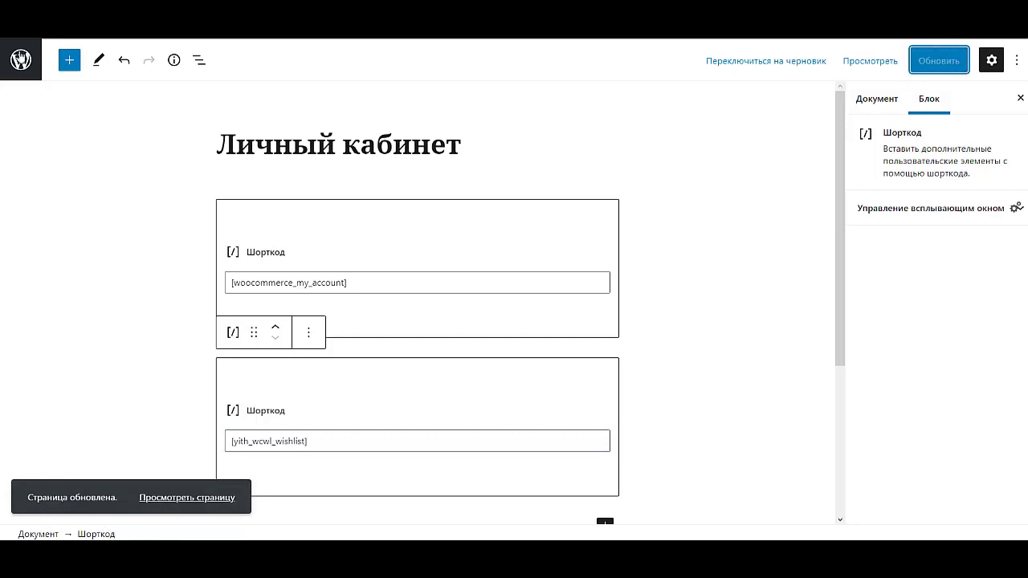
pyautogui.click(20, 62)
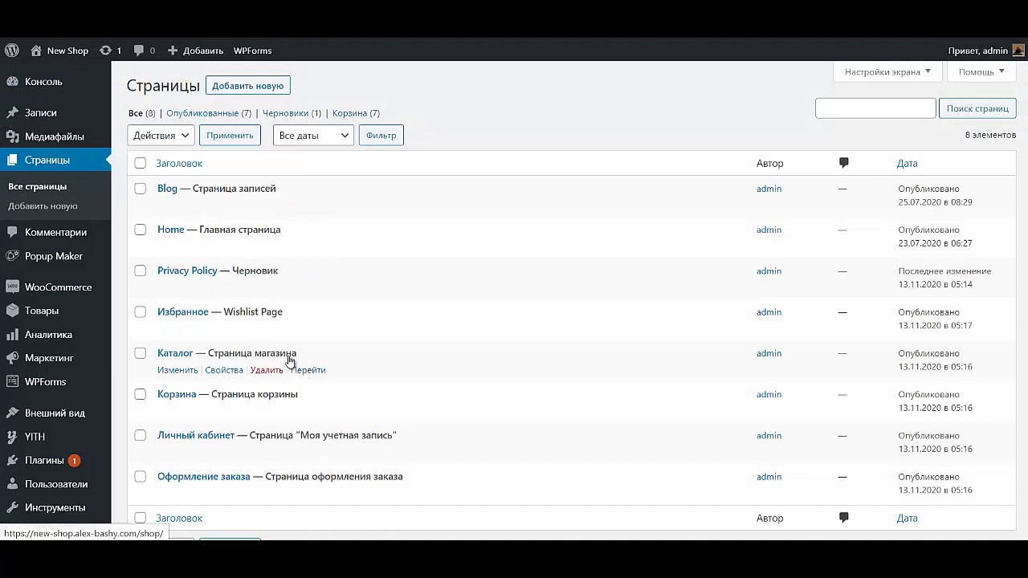
# Step: Create a new page titled О Магазине and publish it
pyautogui.click(223, 87)
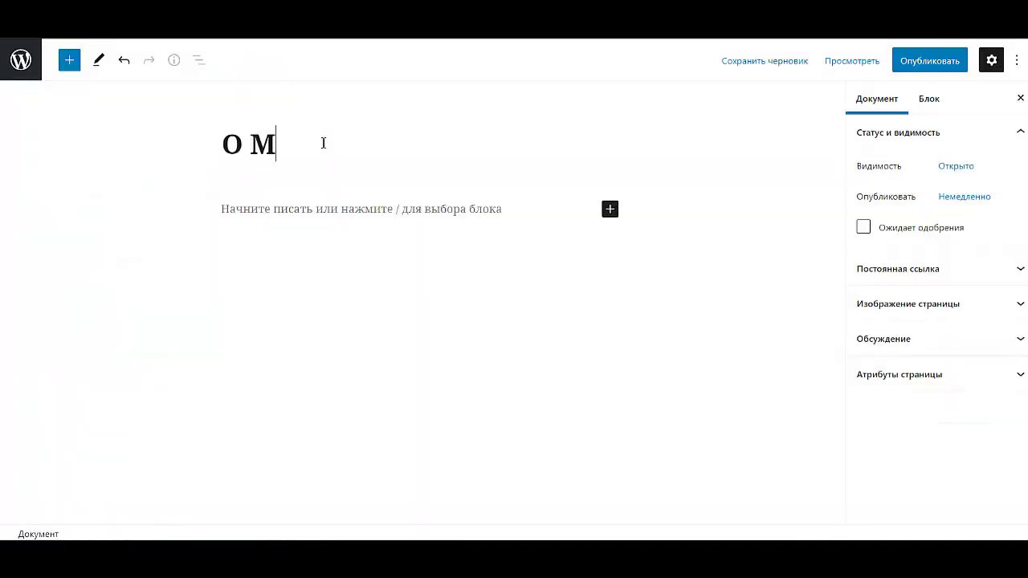
pyautogui.write('агазине')
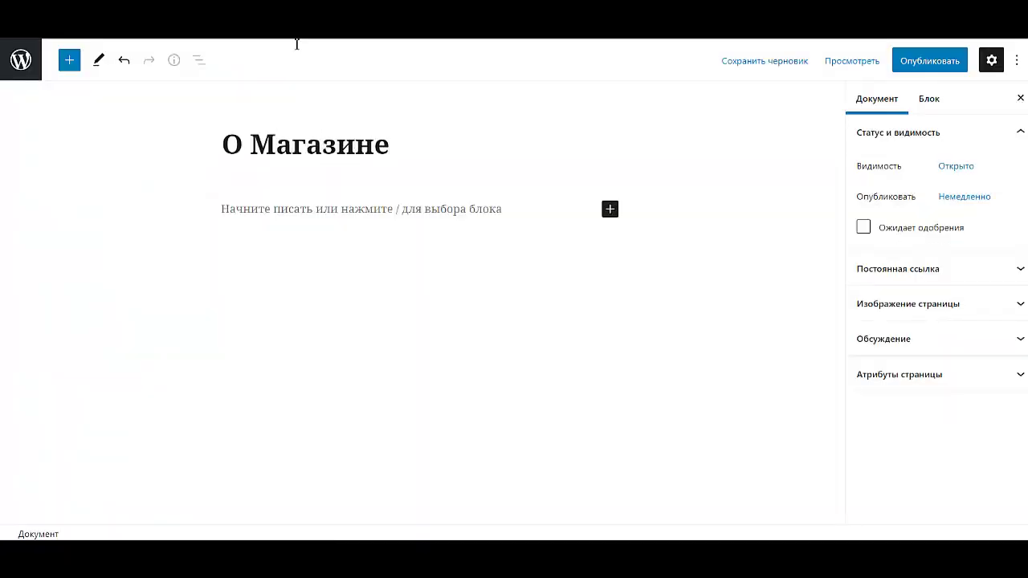
pyautogui.click(920, 70)
pyautogui.click(922, 70)
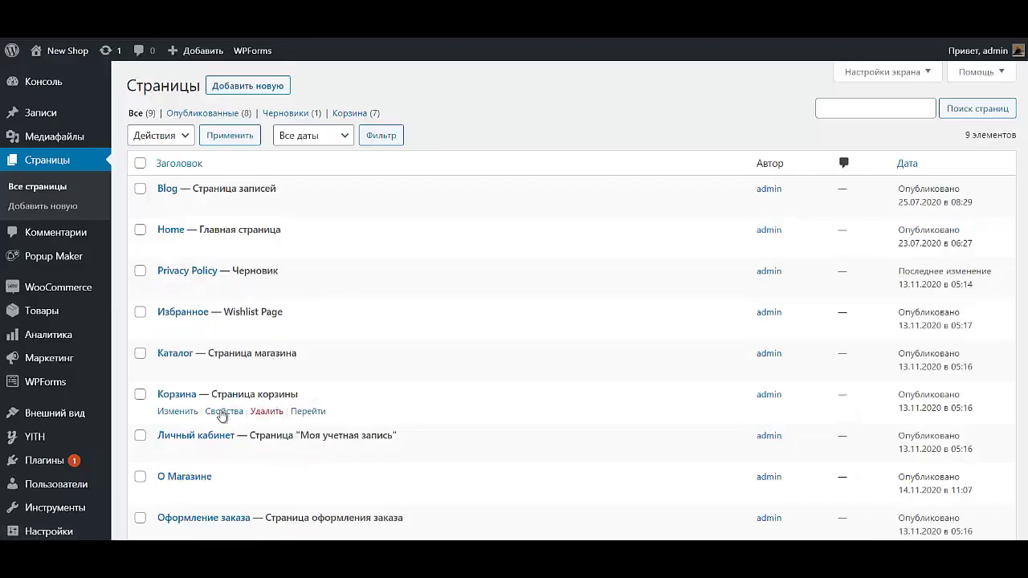
# Step: Change the account page's title to Личный Кабинет with a capital К, update it and return to the pages list
pyautogui.click(184, 451)
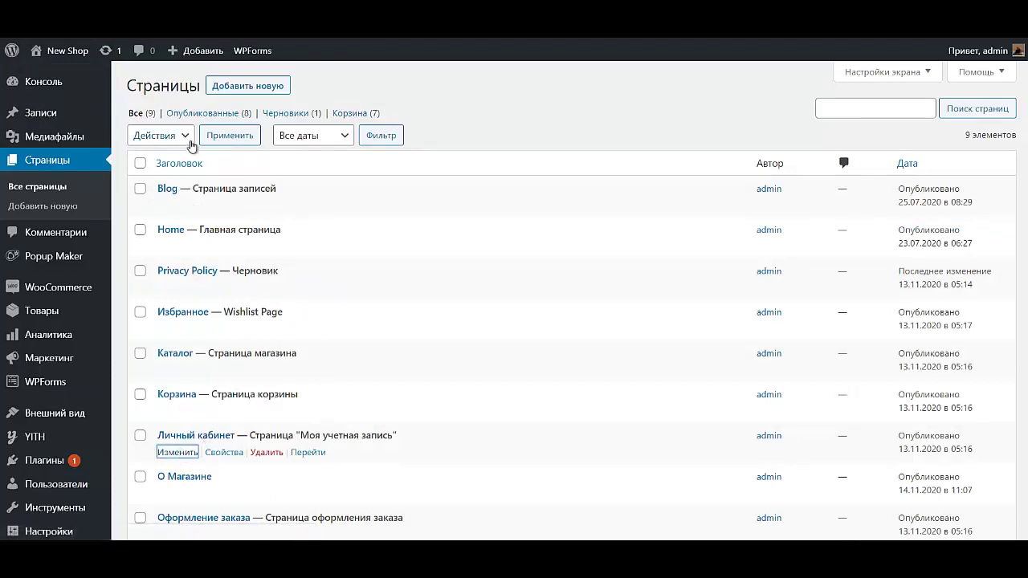
pyautogui.press('BackSpace')
pyautogui.write('Кабинет')
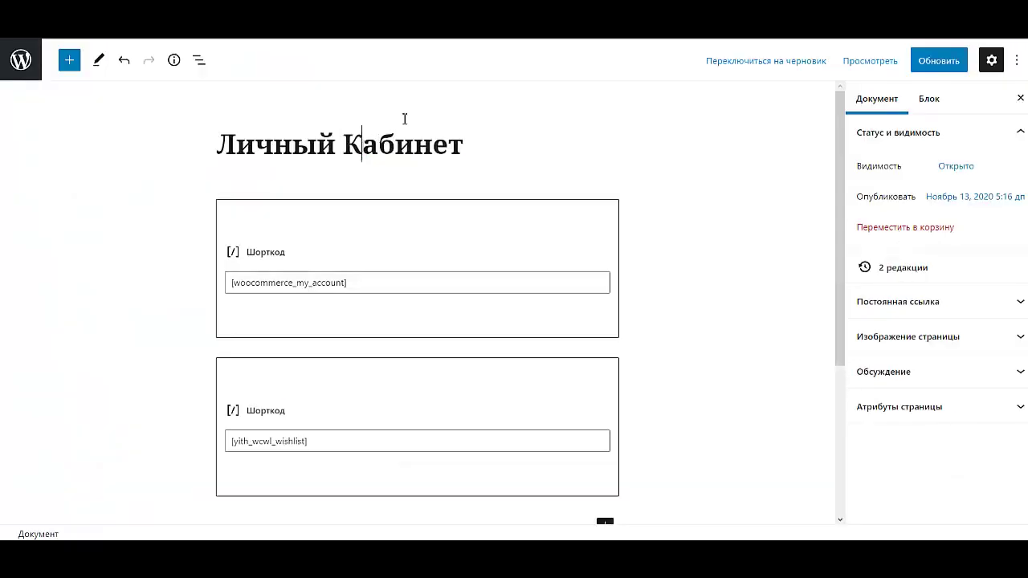
pyautogui.click(944, 62)
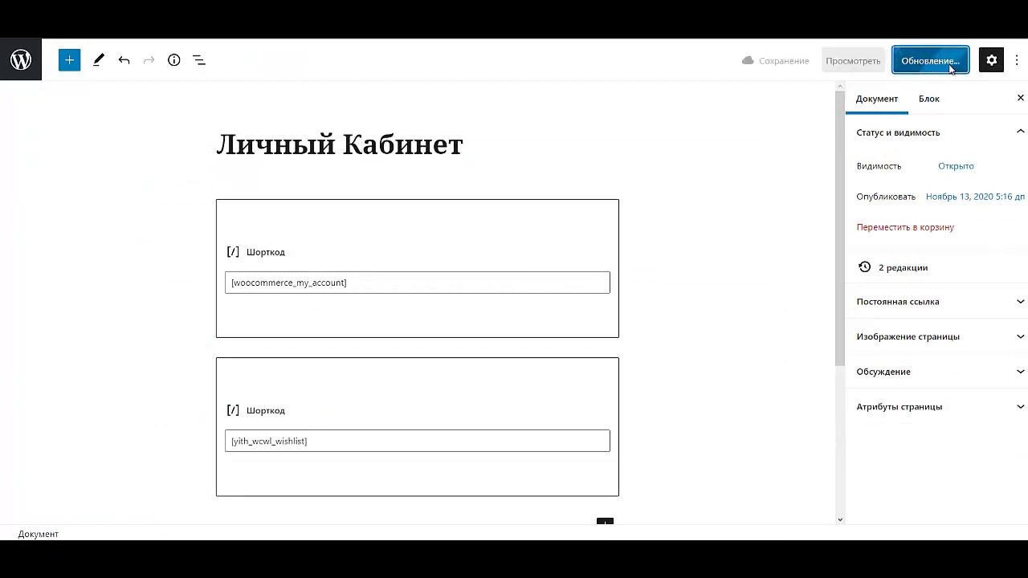
pyautogui.click(17, 75)
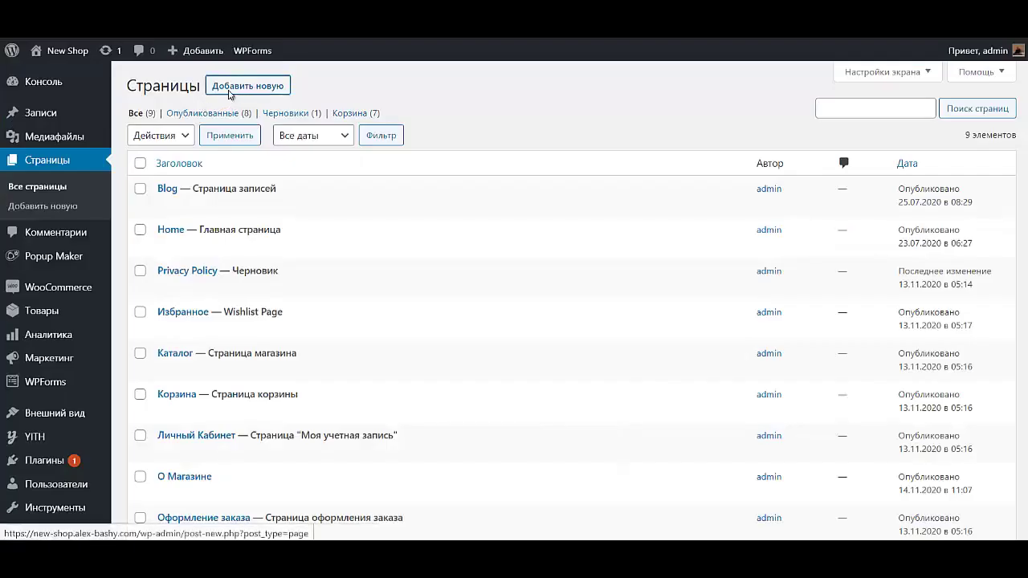
# Step: Create and publish a new page titled Доставка и Оплата, and return to the pages list
pyautogui.click(230, 88)
pyautogui.write('Доставка и ')
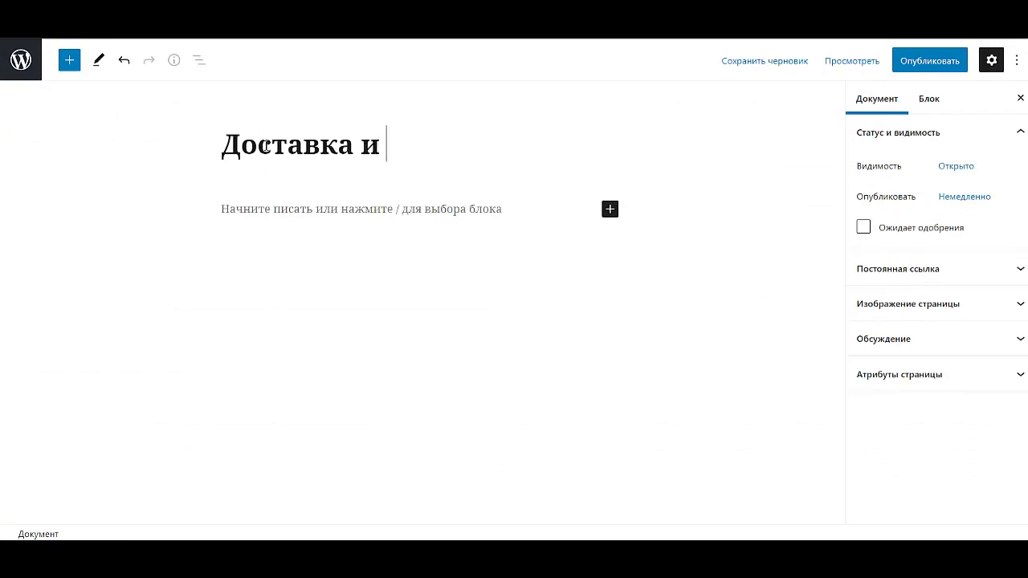
pyautogui.write('Оплата')
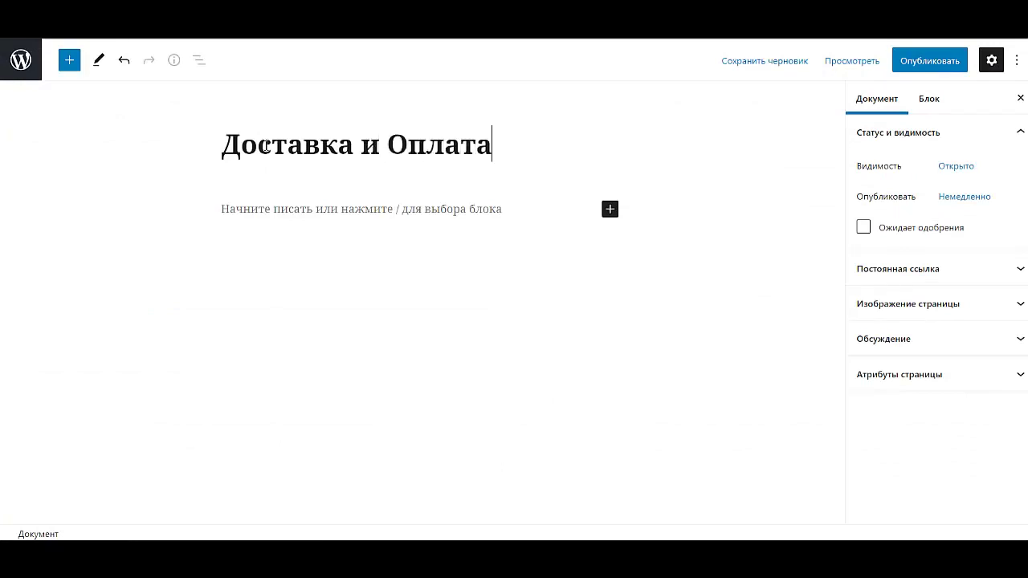
pyautogui.click(929, 60)
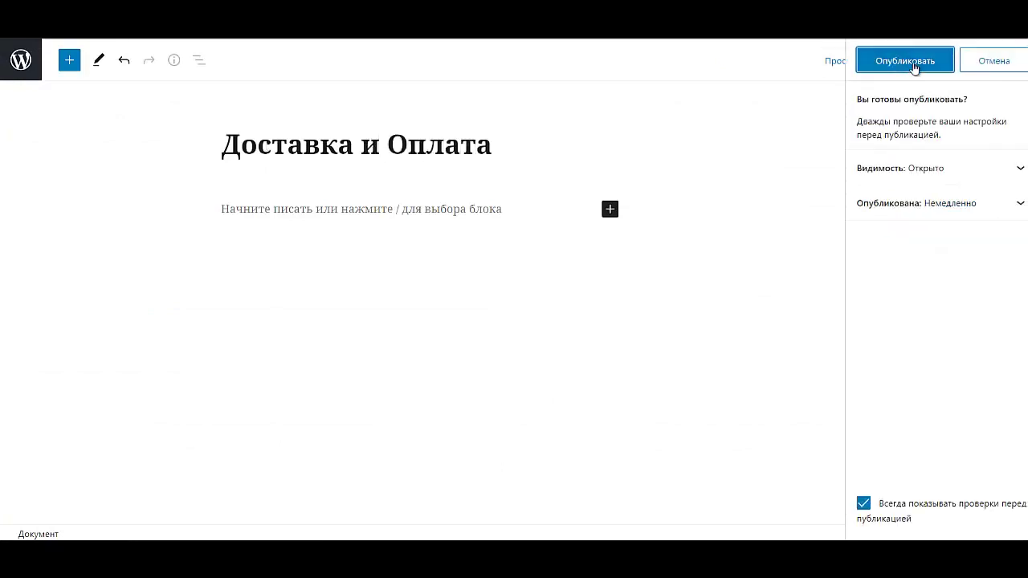
pyautogui.click(907, 62)
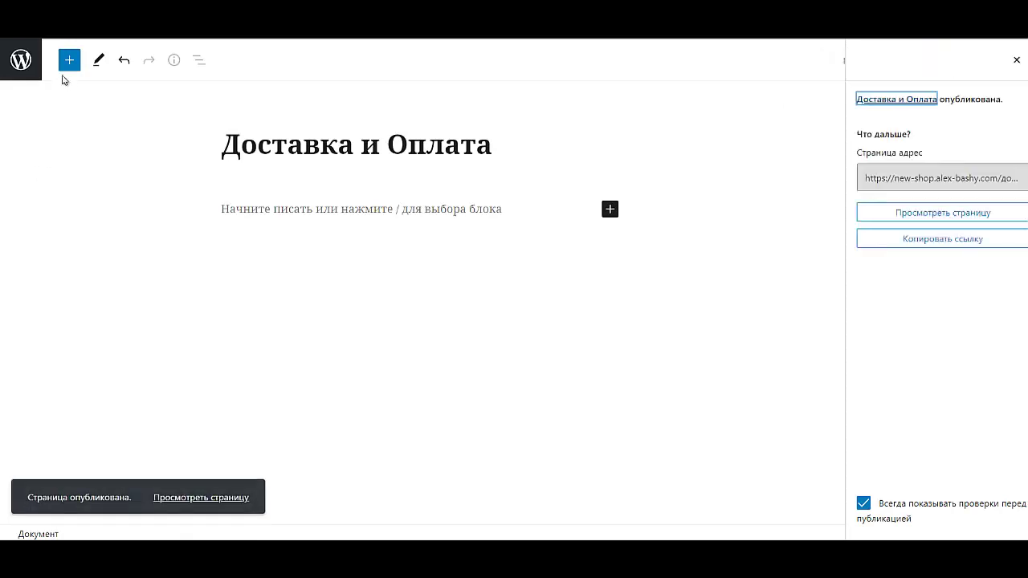
pyautogui.click(33, 64)
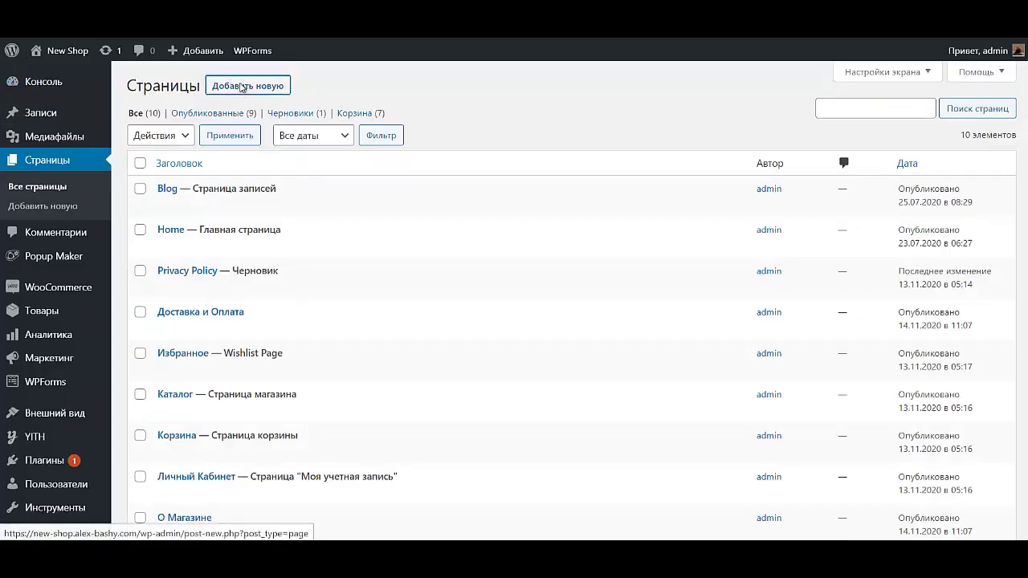
# Step: Create and publish a new page titled Контакты, and return to the pages list
pyautogui.click(242, 86)
pyautogui.write('Ко')
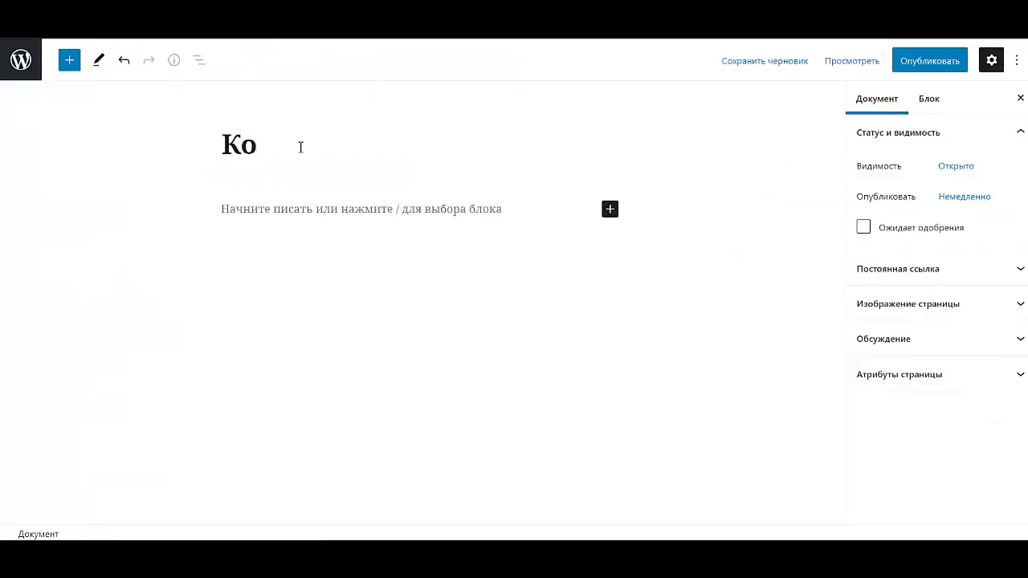
pyautogui.write('нтакты')
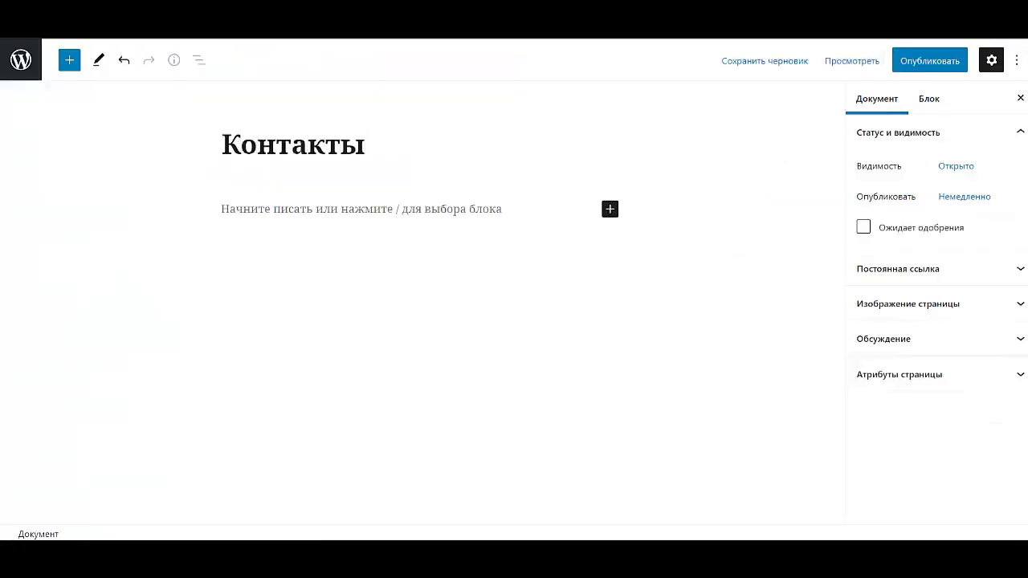
pyautogui.click(926, 58)
pyautogui.click(926, 53)
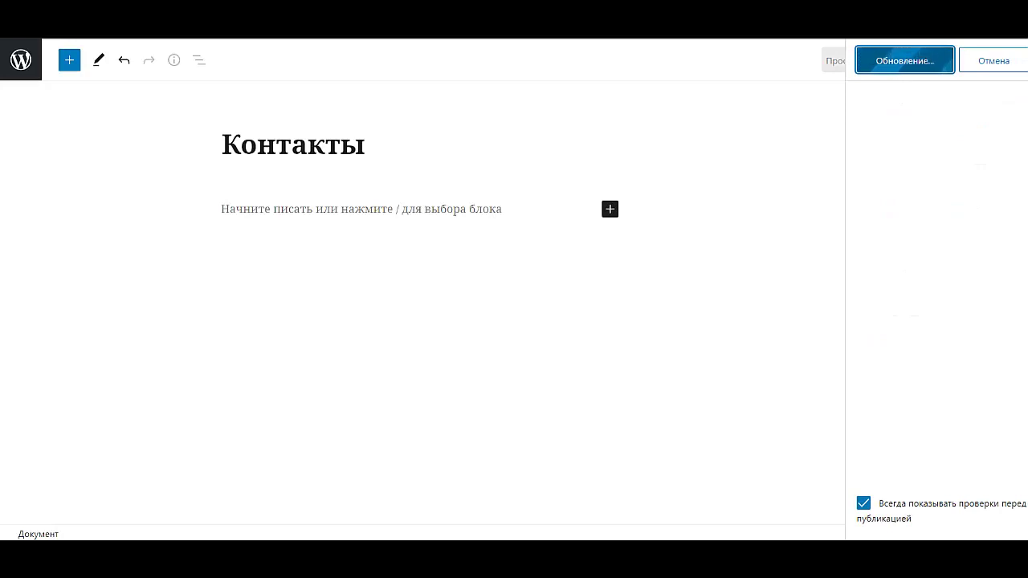
pyautogui.click(19, 70)
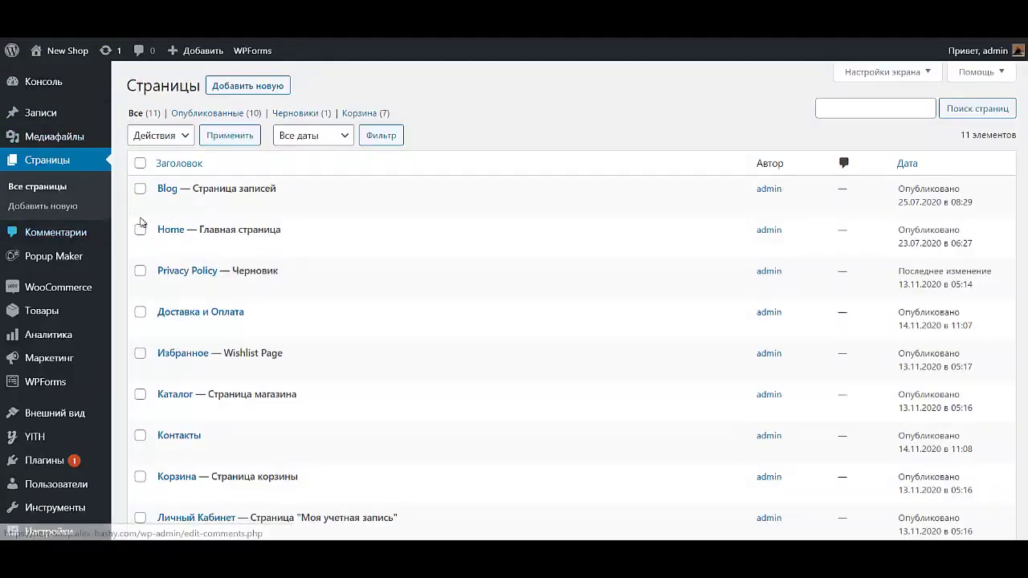
# Step: Rename the Blog page to Блог and update it
pyautogui.click(167, 206)
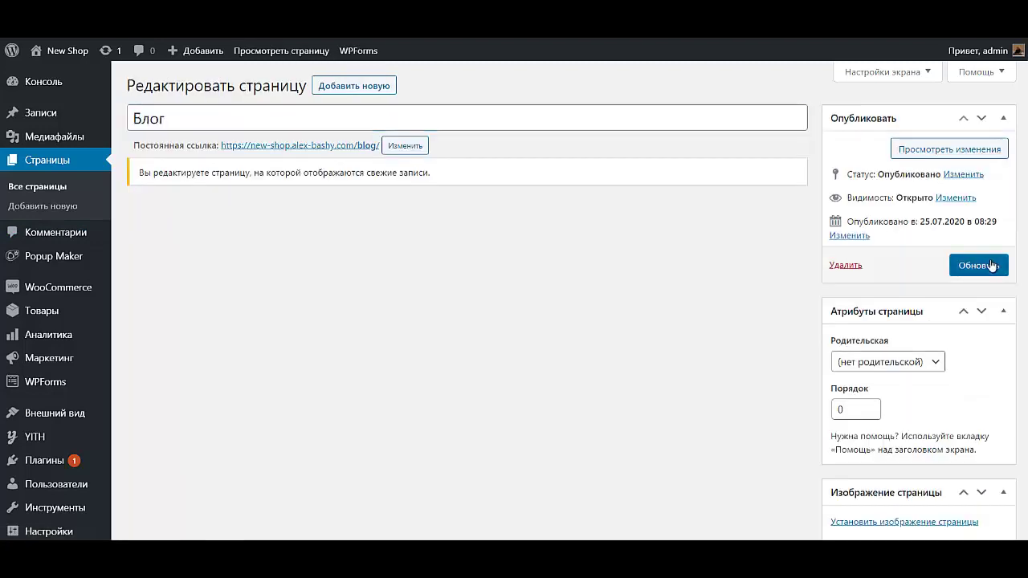
pyautogui.click(973, 265)
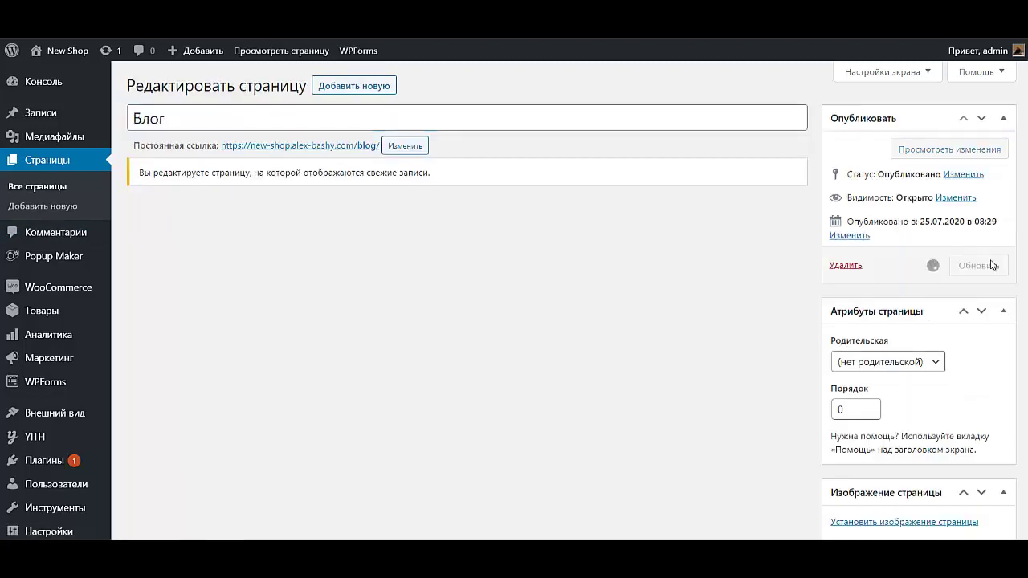
# Step: Go to the live site, start customizing its theme and open Menu 1 for editing
pyautogui.moveTo(62, 286)
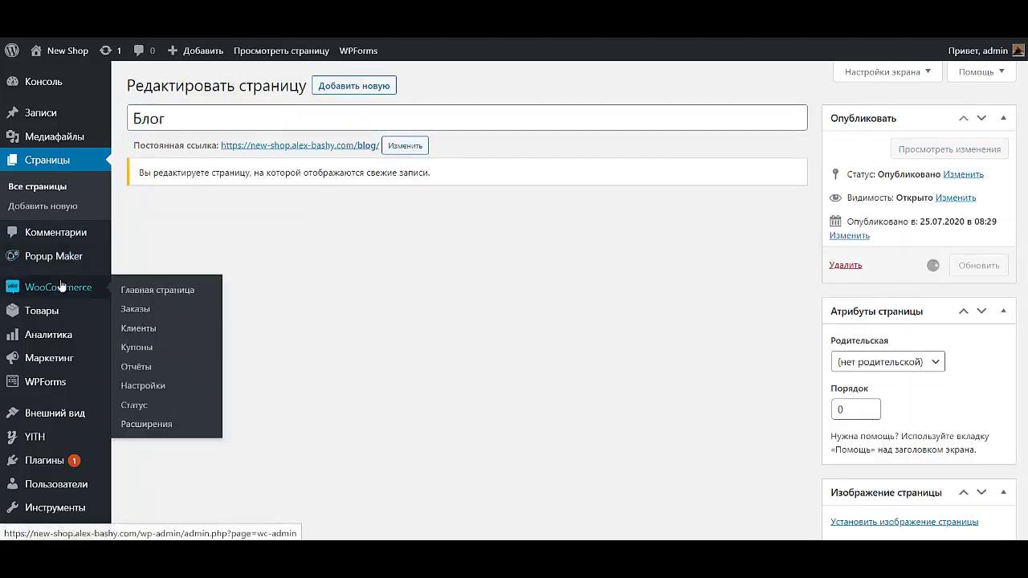
pyautogui.moveTo(44, 52)
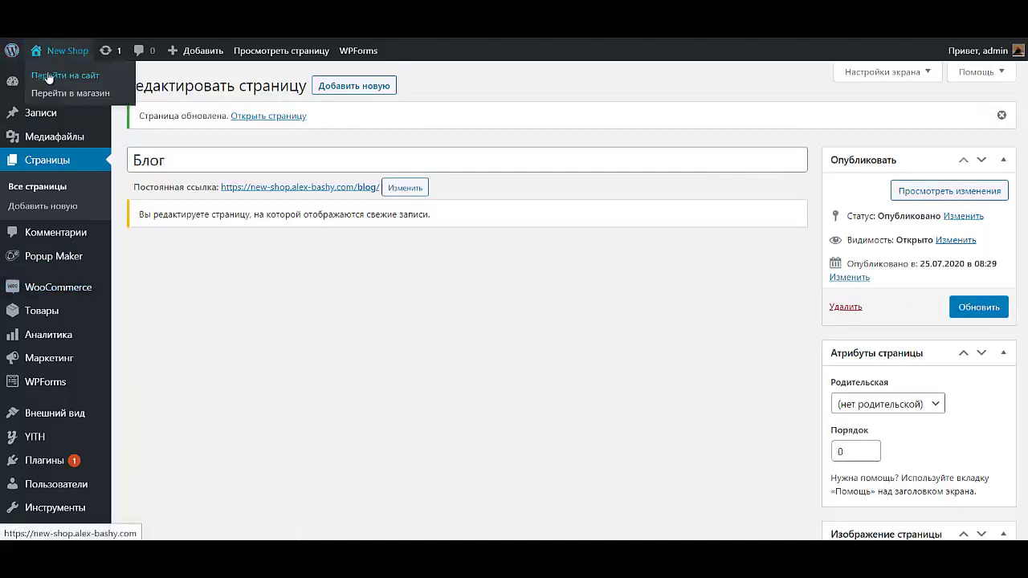
pyautogui.click(48, 76)
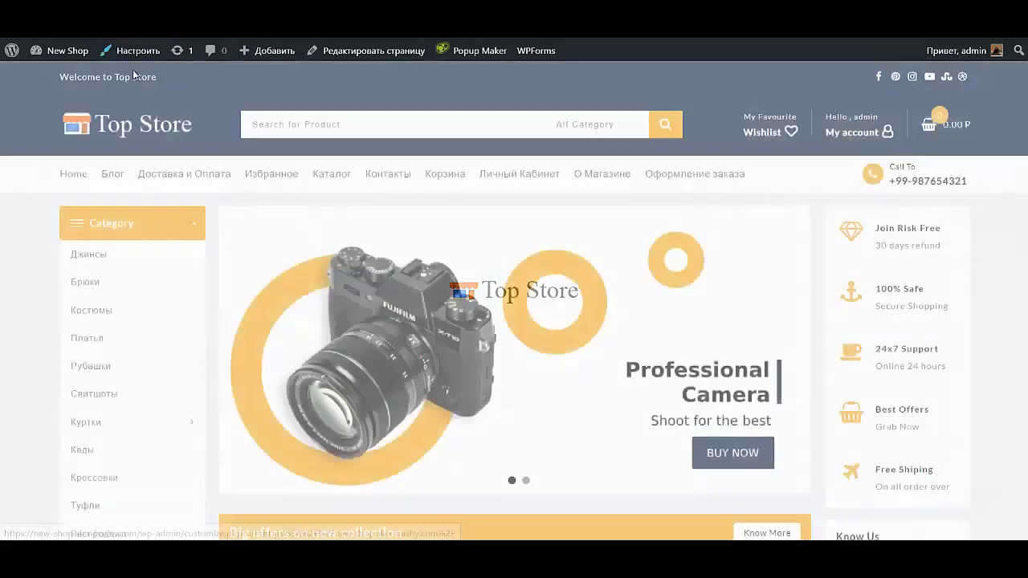
pyautogui.click(135, 52)
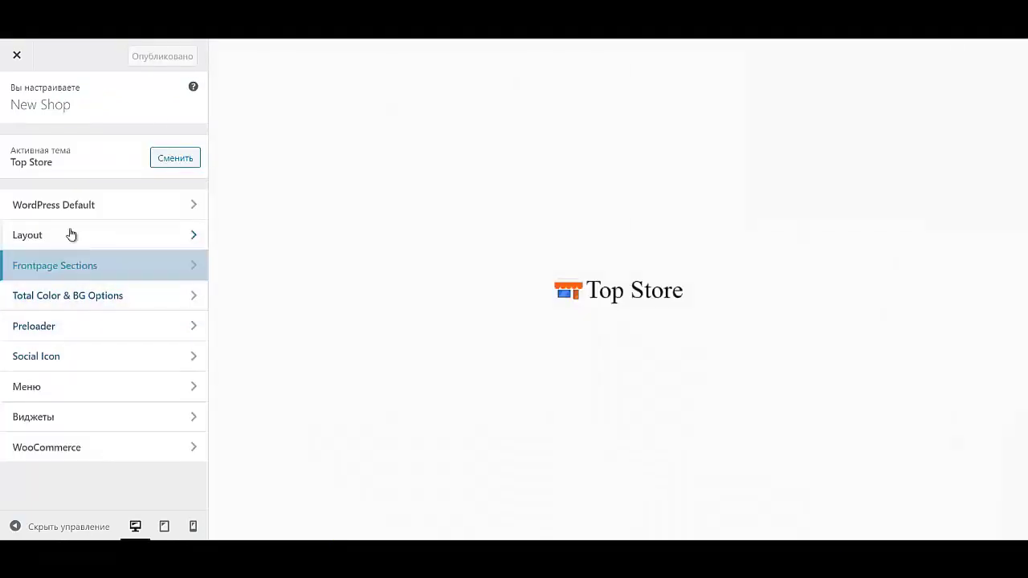
pyautogui.click(102, 393)
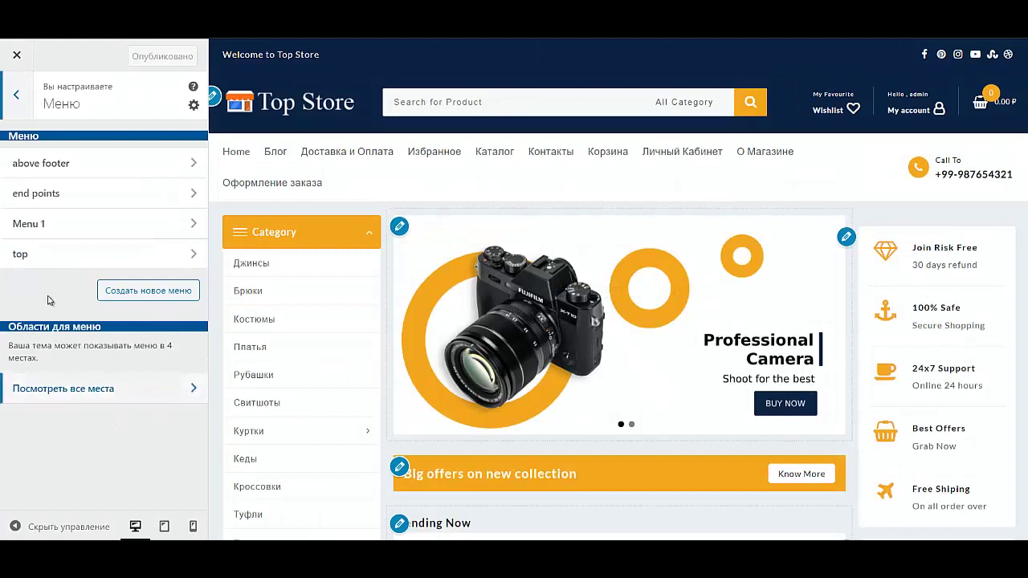
pyautogui.click(56, 230)
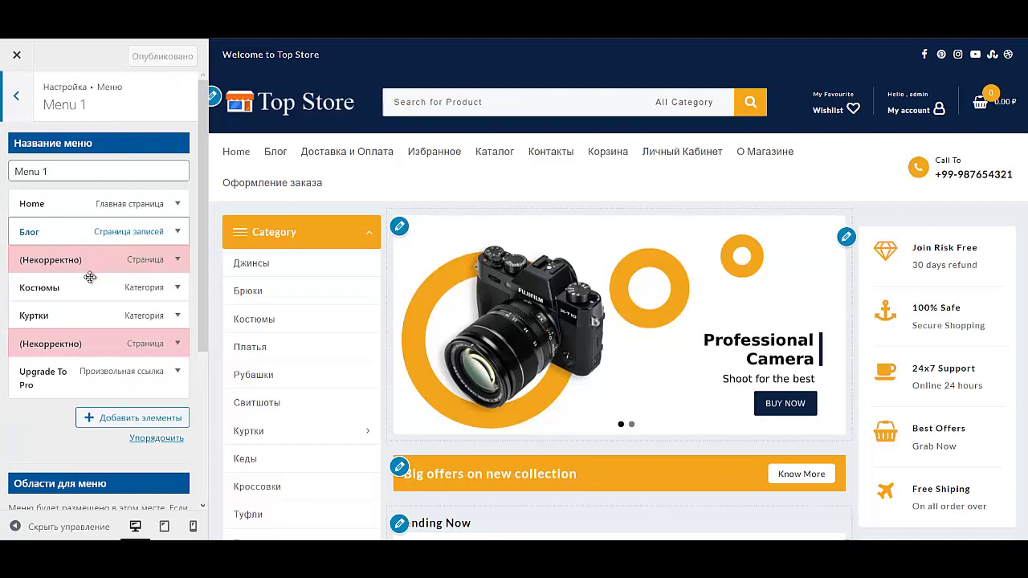
# Step: Change the link text of the Home item in Menu 1 to Главная and collapse the item
pyautogui.click(149, 206)
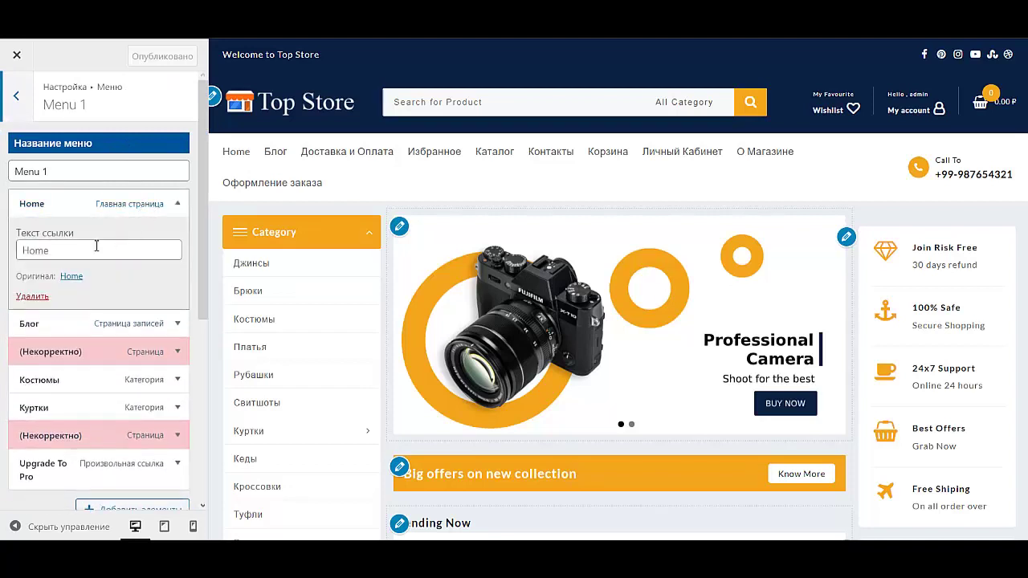
pyautogui.click(96, 246)
pyautogui.write('Главная')
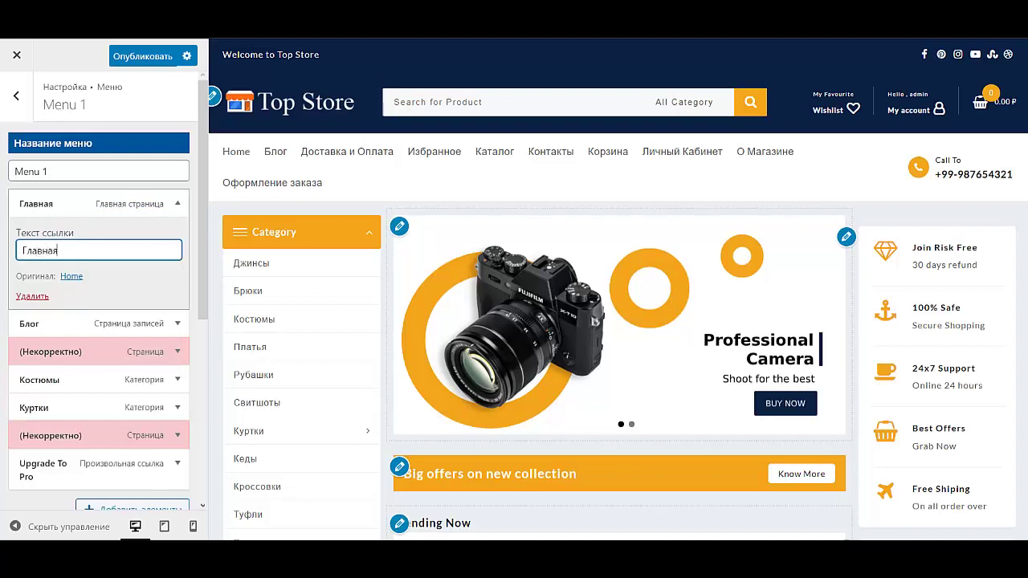
pyautogui.click(57, 204)
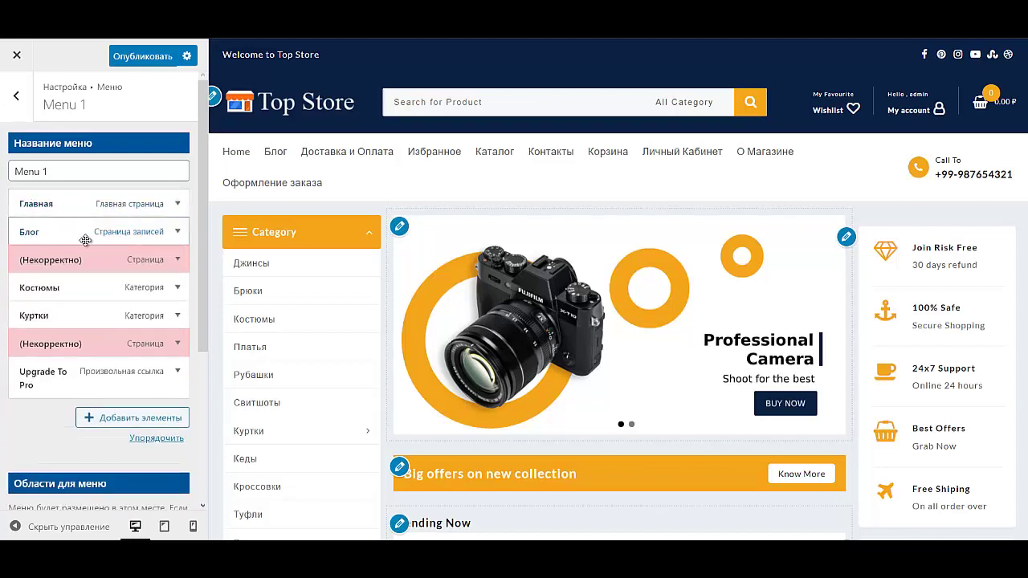
# Step: Delete the two invalid items, Shop Page and Contact Us, from Menu 1
pyautogui.click(170, 262)
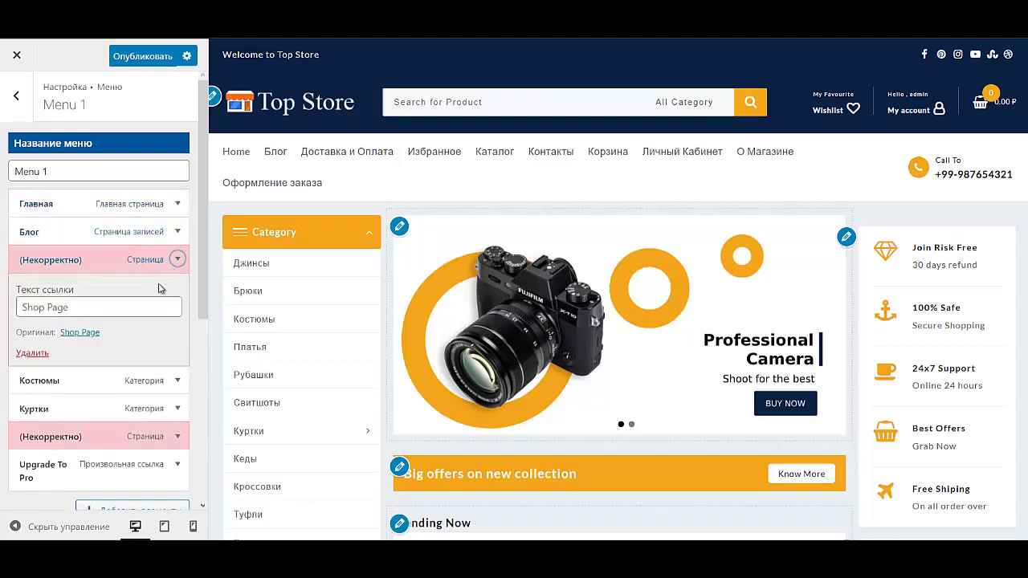
pyautogui.click(37, 352)
pyautogui.click(148, 313)
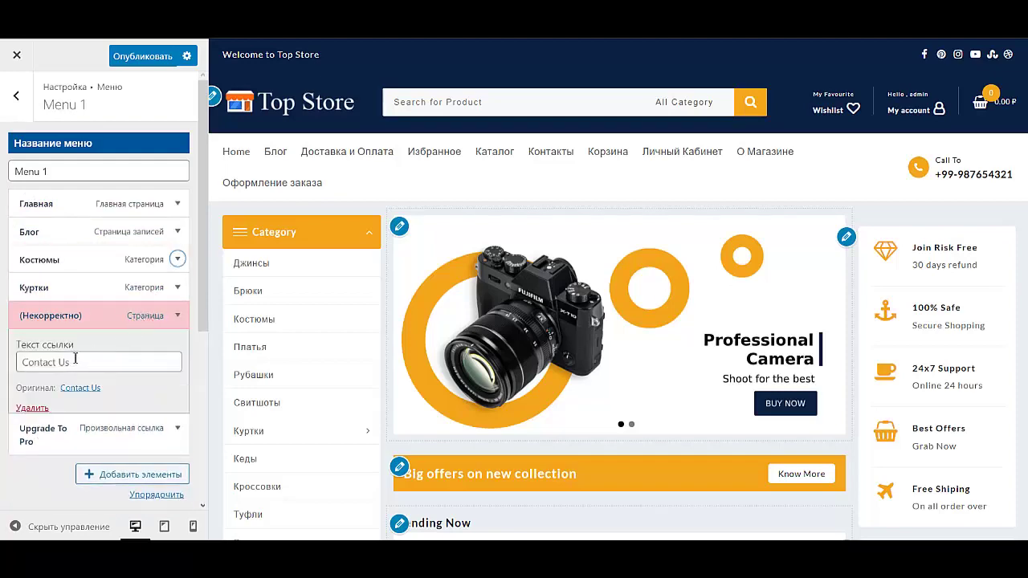
pyautogui.click(32, 409)
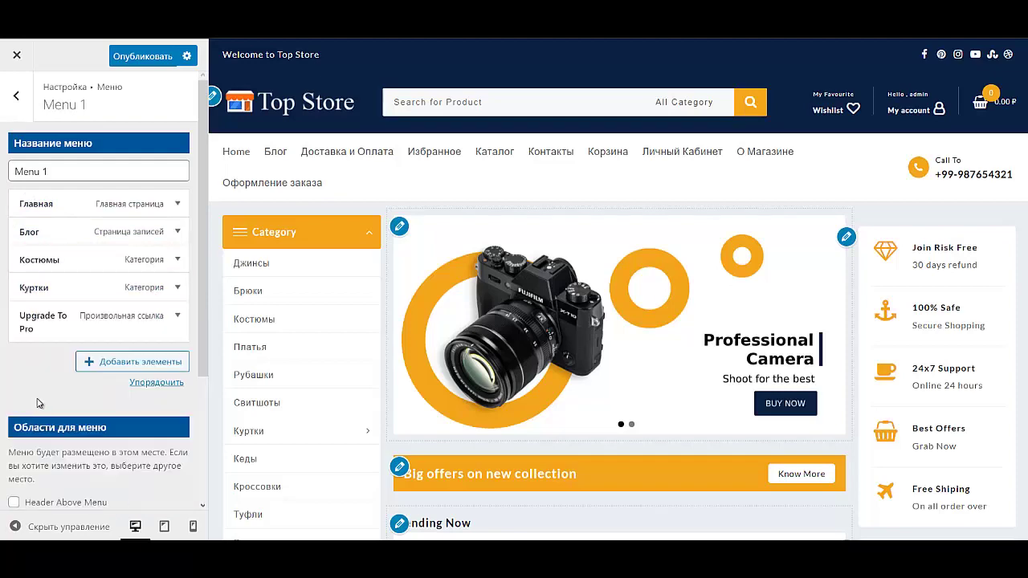
# Step: Add the О Магазине and Каталог pages as items to Menu 1
pyautogui.click(93, 363)
pyautogui.click(267, 273)
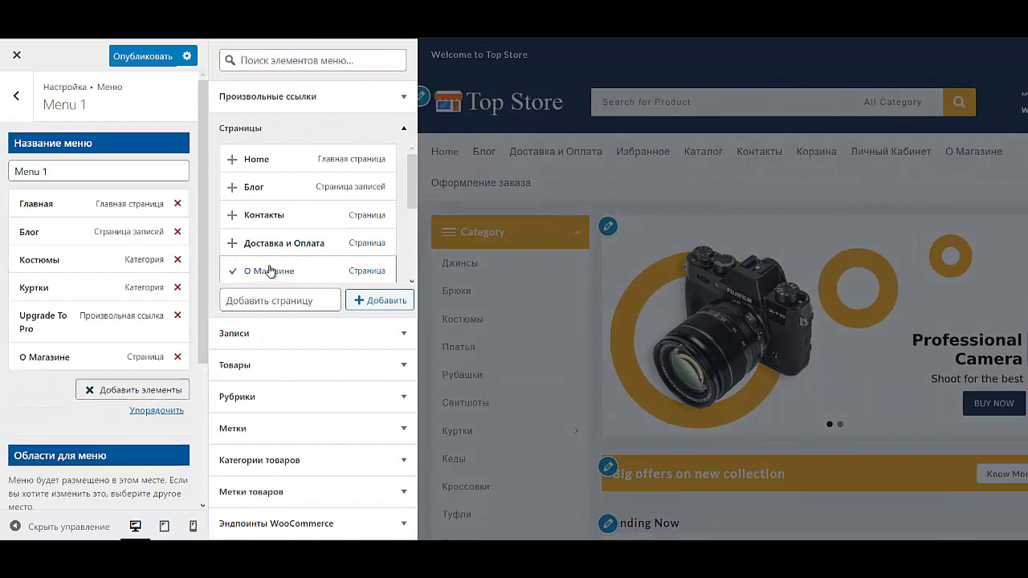
pyautogui.scroll(-3, 281, 253)
pyautogui.scroll(3, 282, 255)
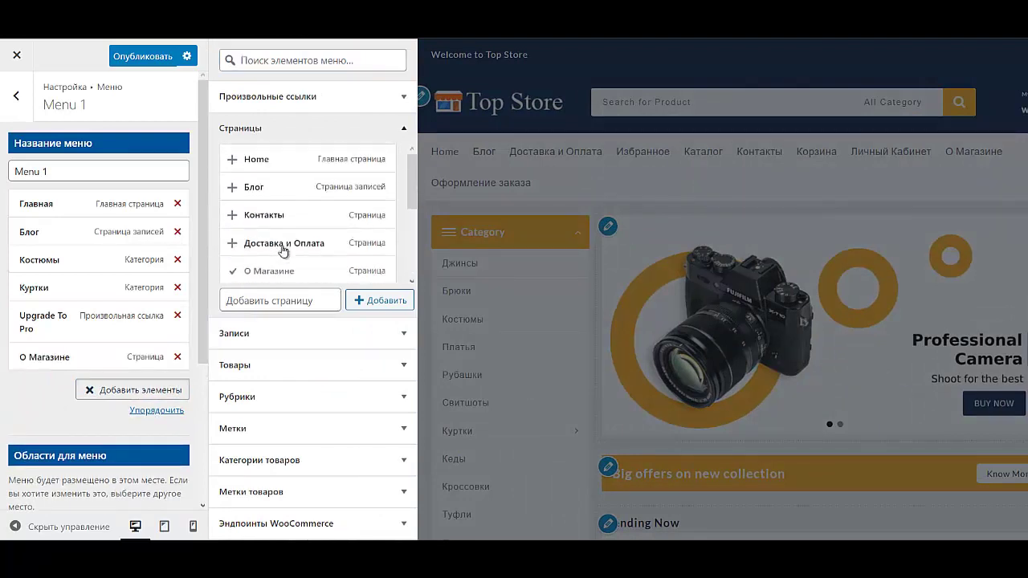
pyautogui.scroll(-3, 277, 255)
pyautogui.scroll(3, 277, 254)
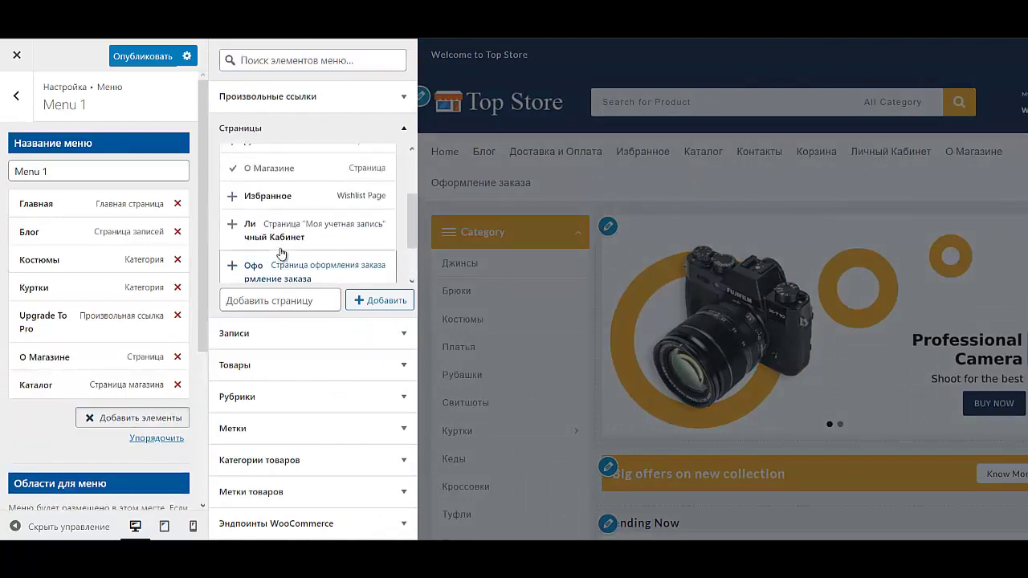
# Step: Add the Доставка и Оплата and Контакты pages to Menu 1, and move О Магазине and Каталог directly after Главная
pyautogui.click(273, 178)
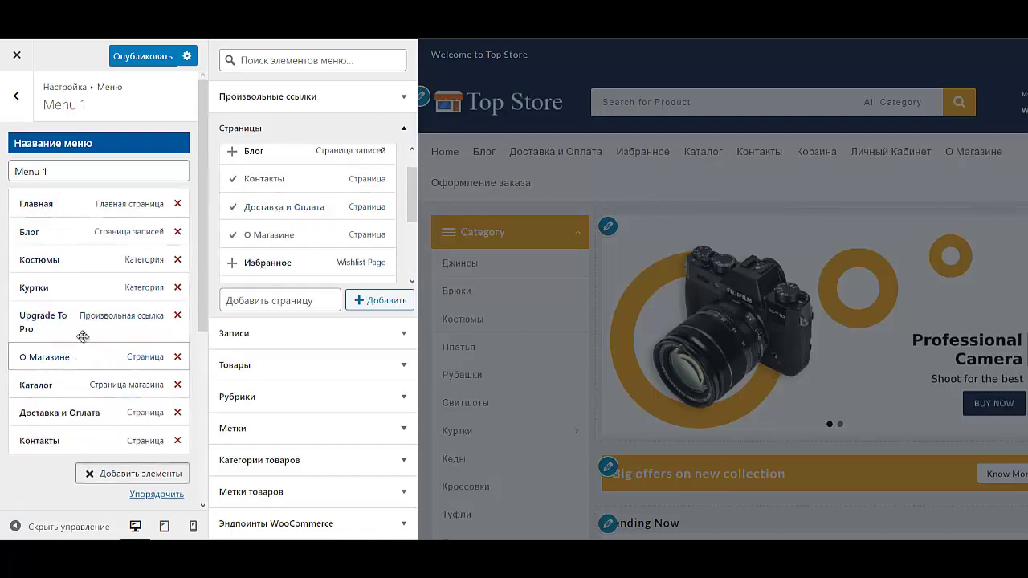
pyautogui.moveTo(91, 355); pyautogui.dragTo(89, 230)
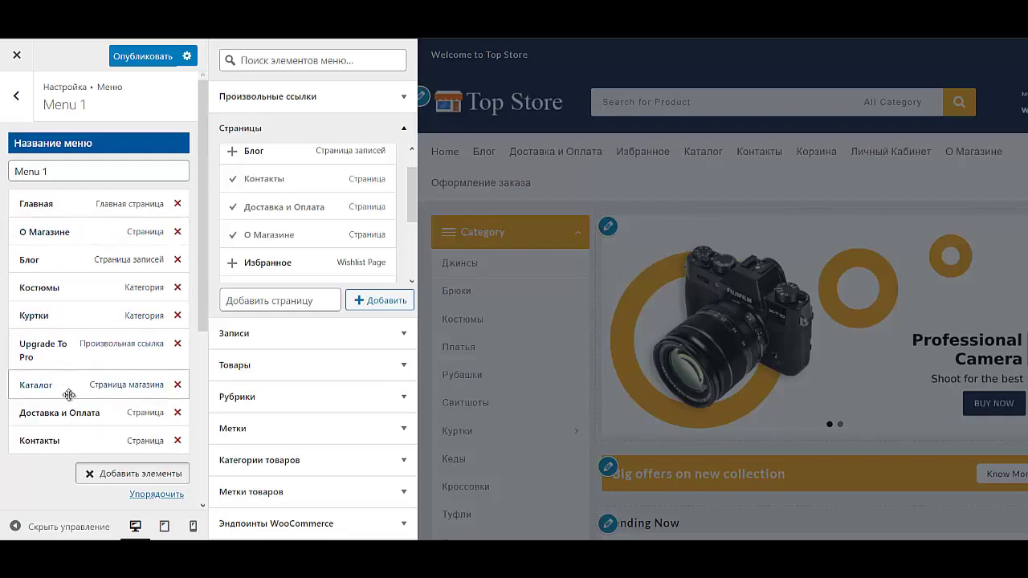
pyautogui.moveTo(66, 372); pyautogui.dragTo(63, 265)
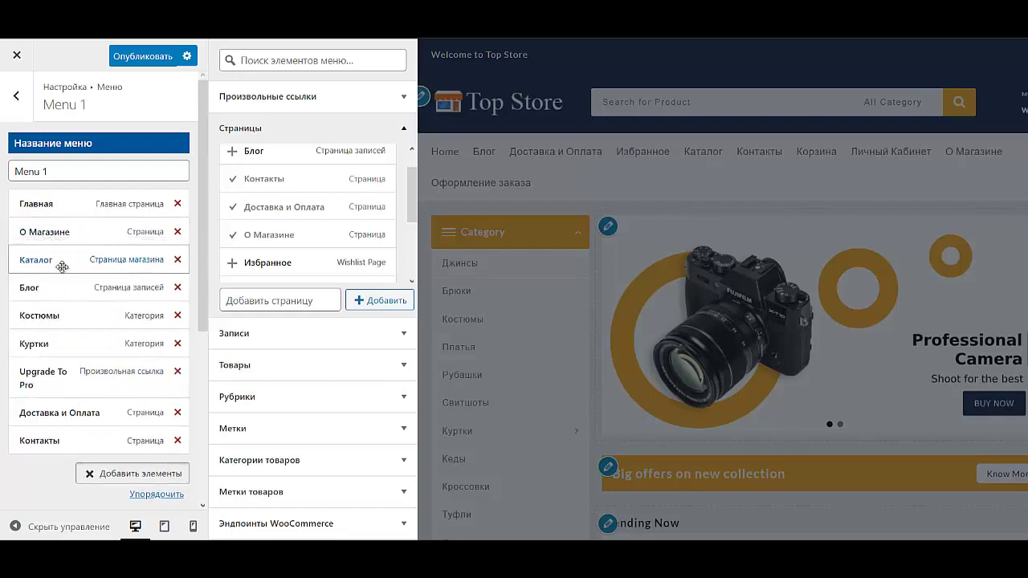
# Step: Delete the Костюмы, Куртки and Upgrade To Pro items from Menu 1
pyautogui.click(176, 317)
pyautogui.click(176, 317)
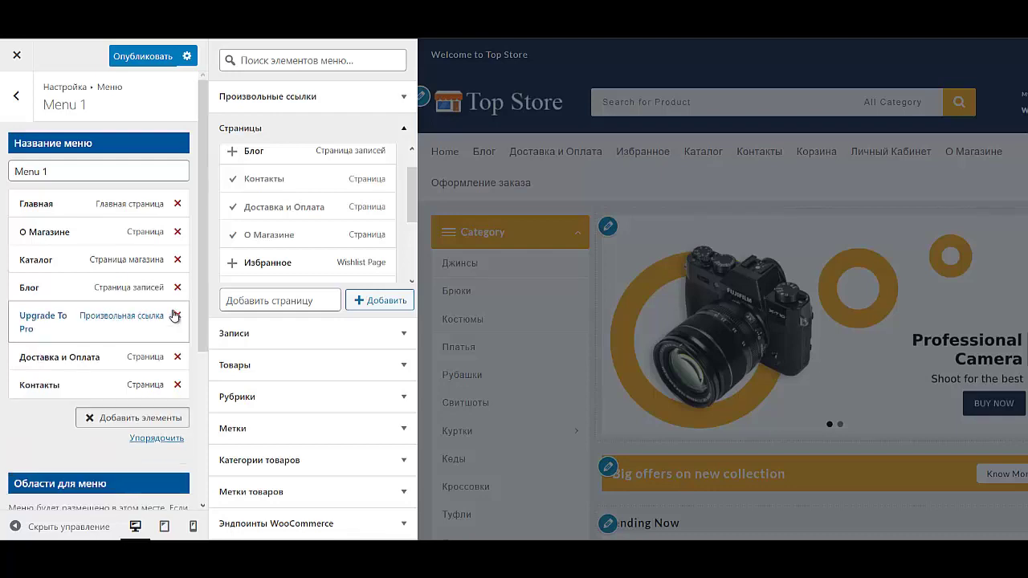
pyautogui.click(176, 315)
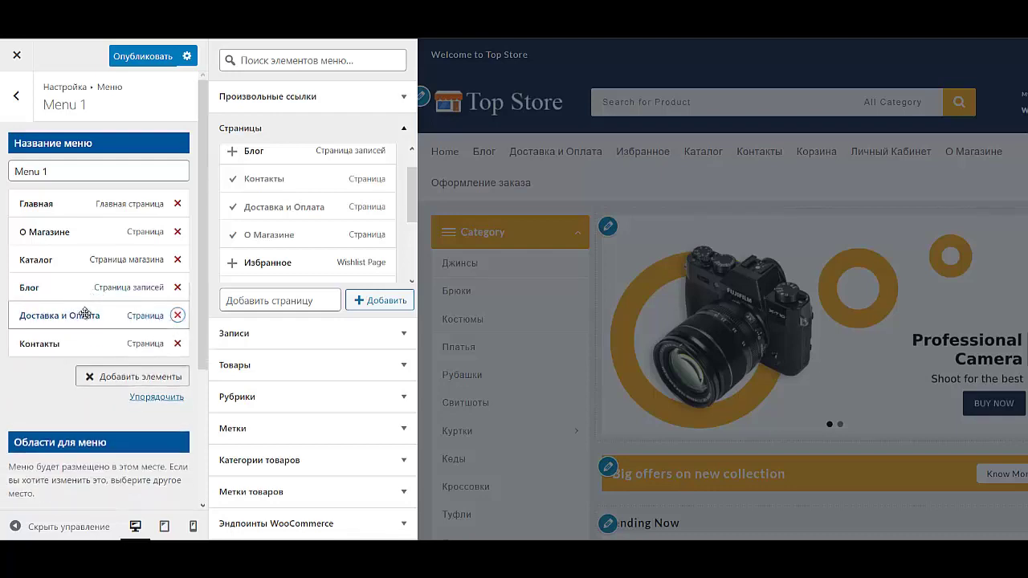
# Step: Move Доставка и Оплата above Блог and assign Menu 1 to the Main location
pyautogui.moveTo(79, 304); pyautogui.dragTo(87, 289)
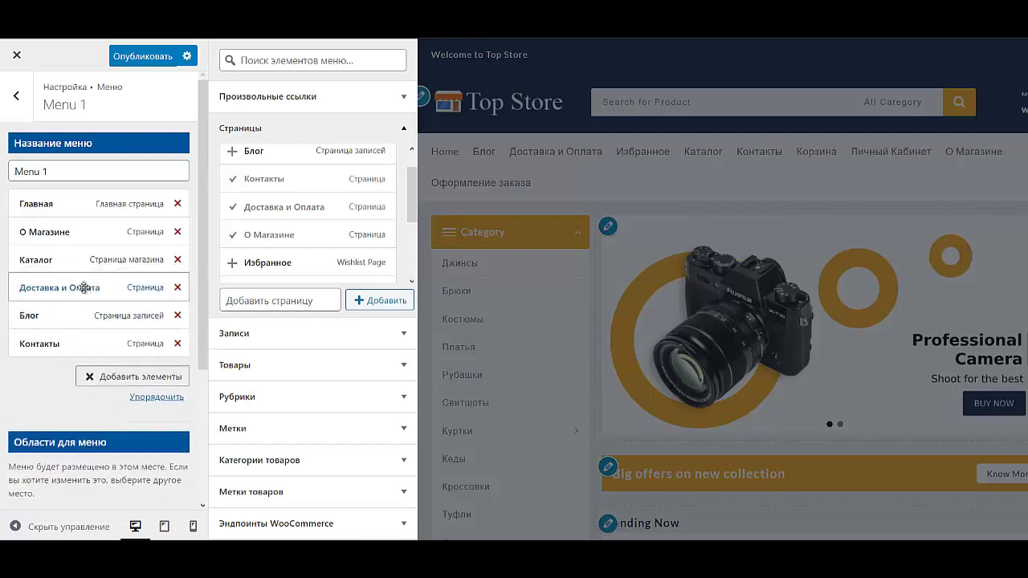
pyautogui.click(73, 344)
pyautogui.click(74, 344)
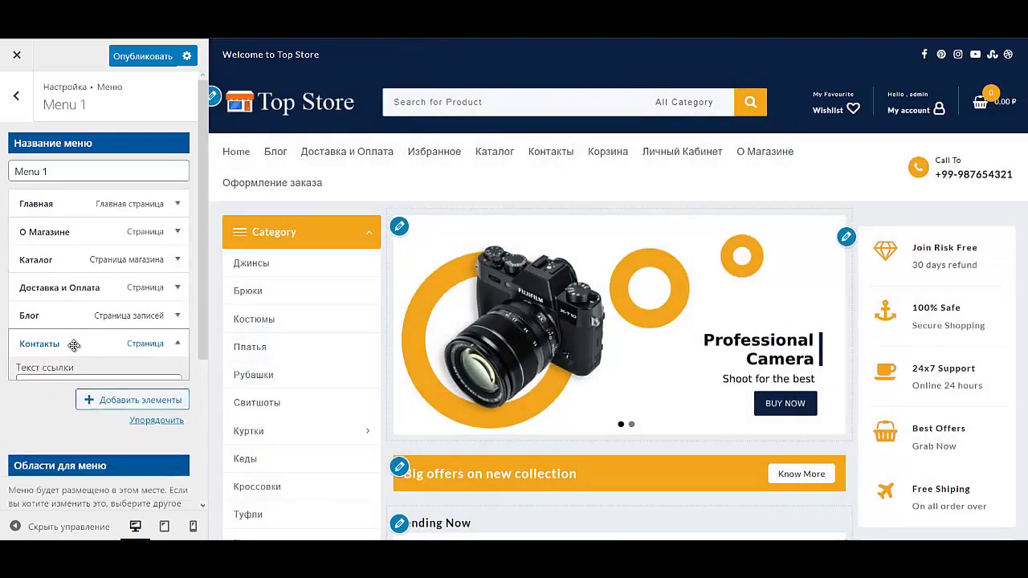
pyautogui.scroll(-3, 73, 375)
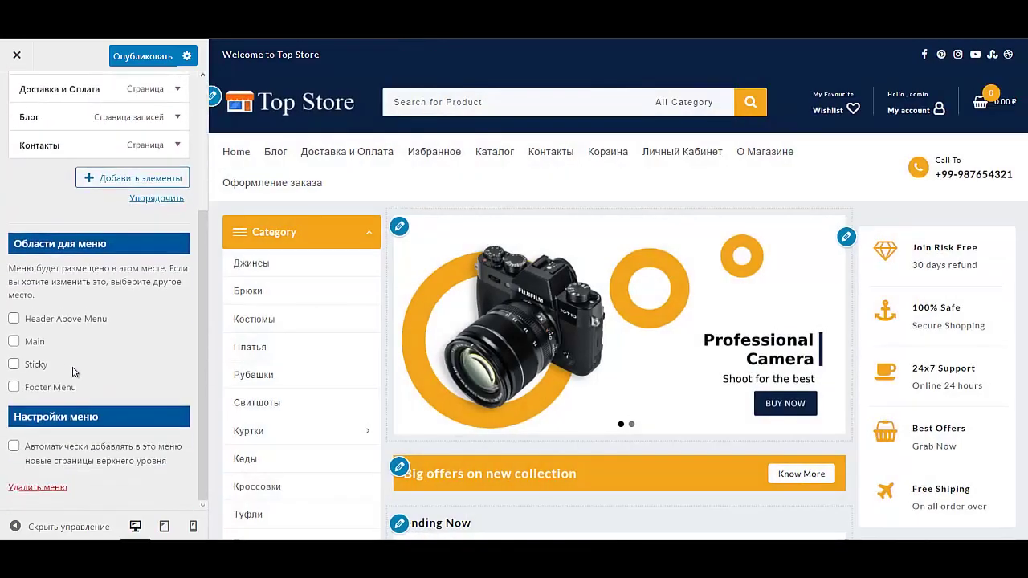
pyautogui.click(15, 342)
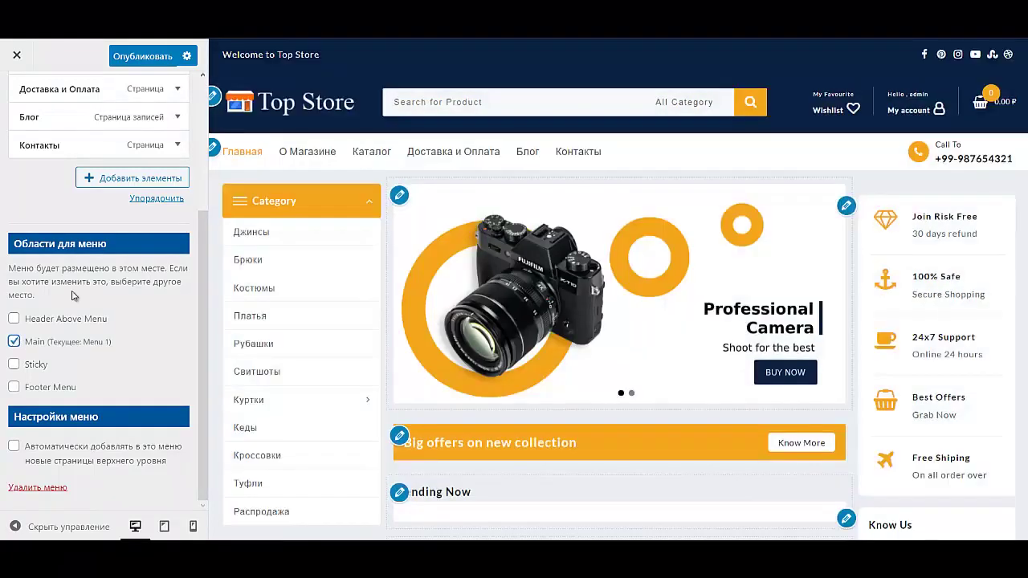
# Step: Add the product categories Джинсы, Свитшоты, Распродажа, Платья, Рубашки and Куртки as items to Menu 1
pyautogui.click(137, 180)
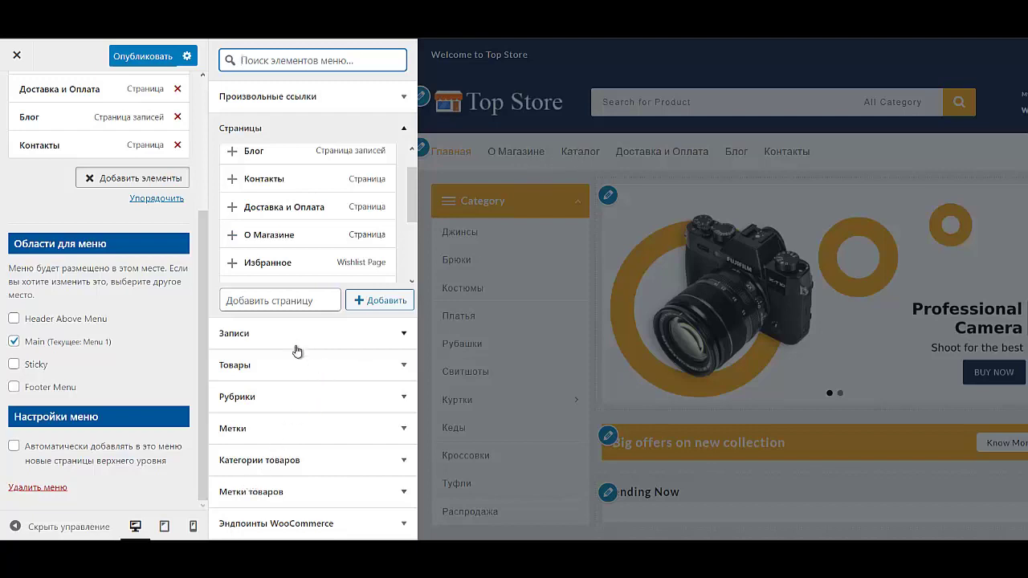
pyautogui.click(298, 472)
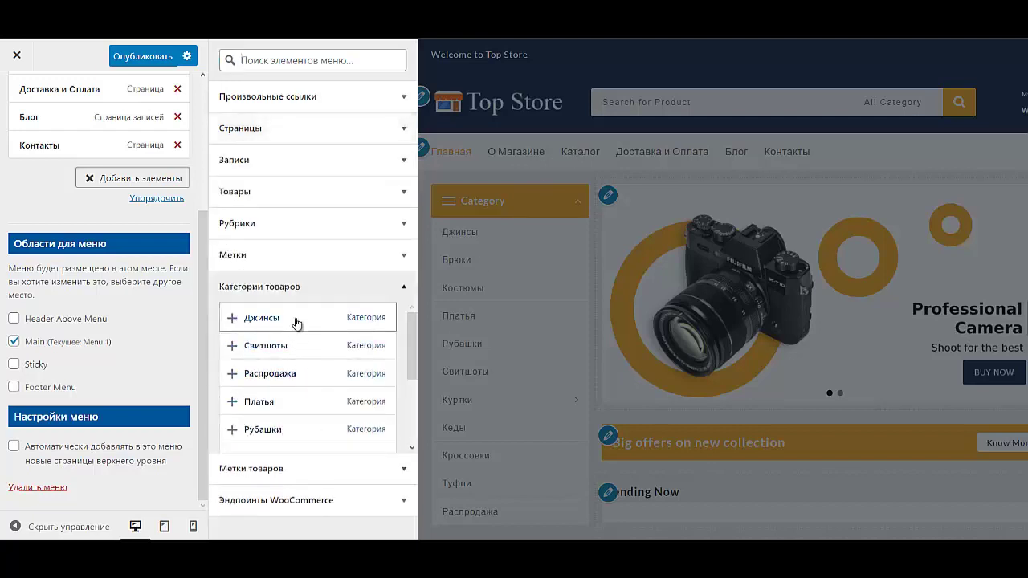
pyautogui.click(294, 321)
pyautogui.click(285, 347)
pyautogui.click(284, 372)
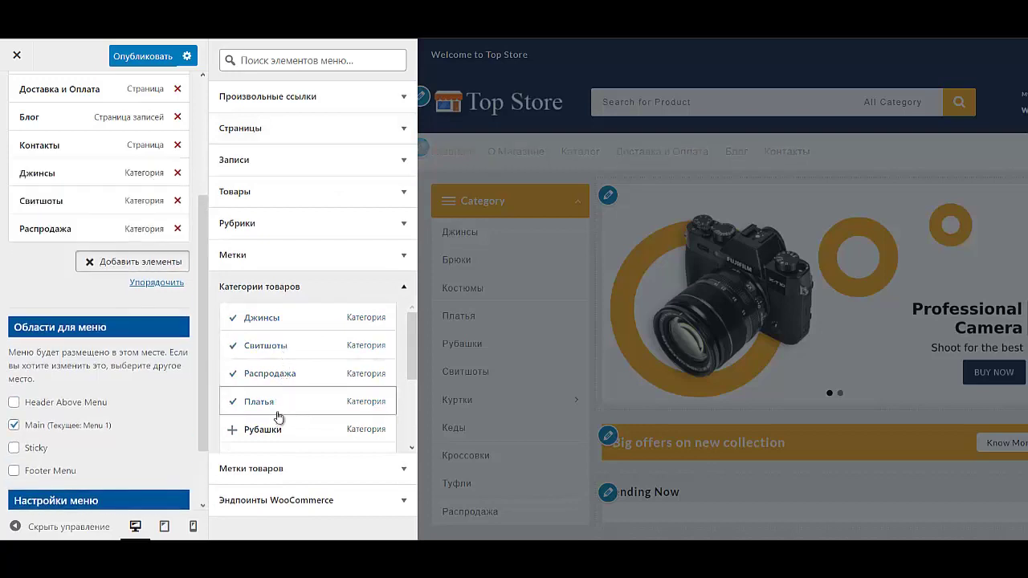
pyautogui.scroll(-1, 279, 416)
pyautogui.click(288, 362)
pyautogui.click(285, 390)
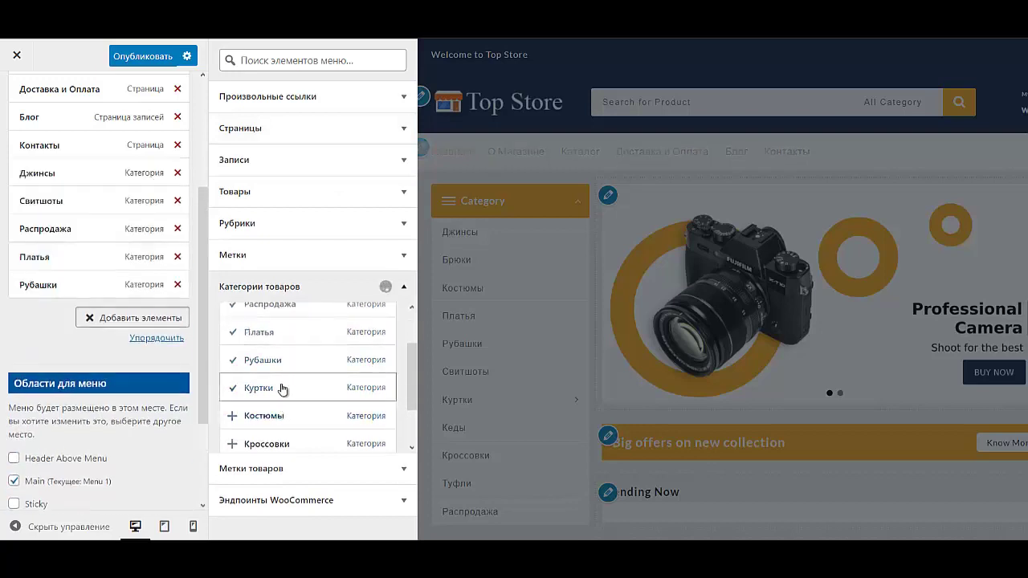
# Step: Add the product categories Костюмы, Кроссовки, Кеды, Туфли, Брюки, Кожаные and Пуховики to Menu 1
pyautogui.click(274, 419)
pyautogui.click(270, 442)
pyautogui.scroll(-1, 271, 430)
pyautogui.click(294, 401)
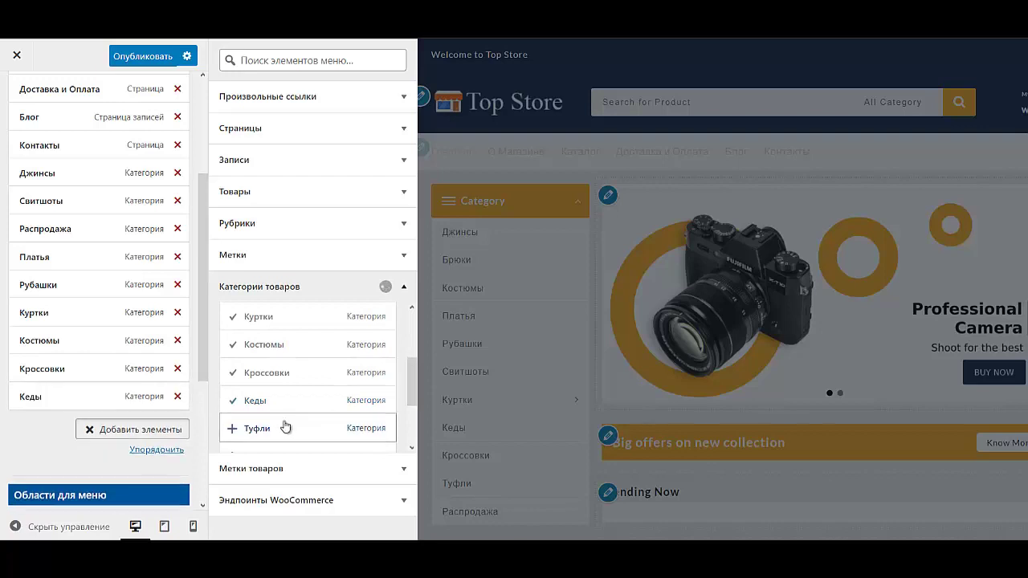
pyautogui.click(285, 427)
pyautogui.scroll(-1, 287, 426)
pyautogui.click(288, 346)
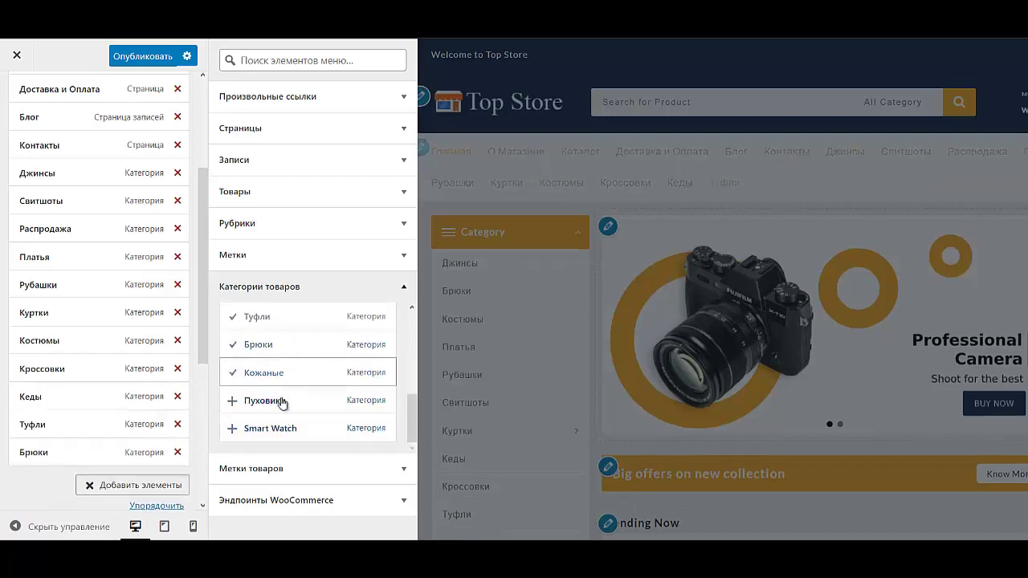
pyautogui.click(281, 402)
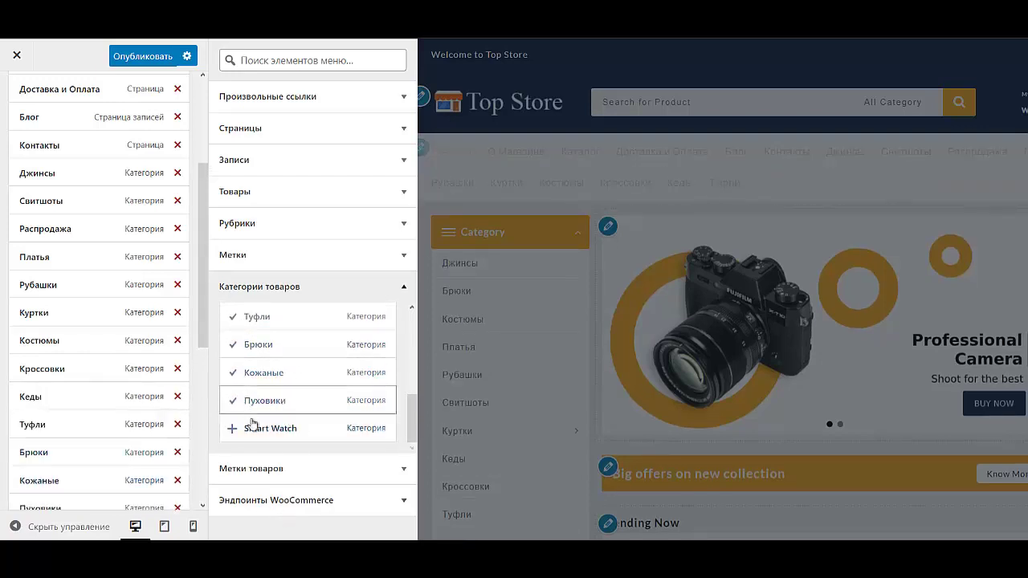
# Step: Finish adding items and nest Джинсы as a sub-item directly under Каталог
pyautogui.scroll(3, 114, 325)
pyautogui.scroll(-1, 114, 333)
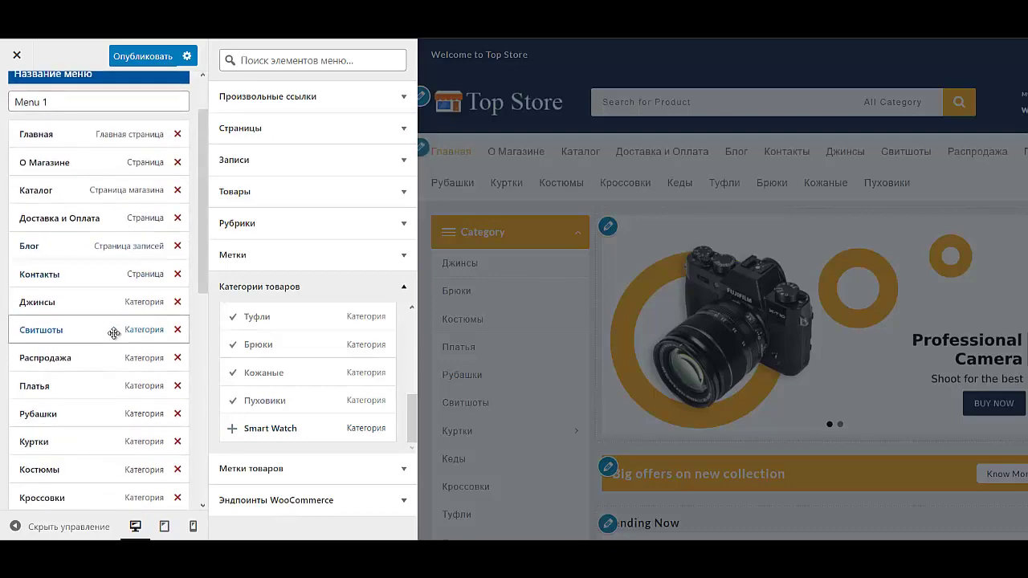
pyautogui.click(50, 54)
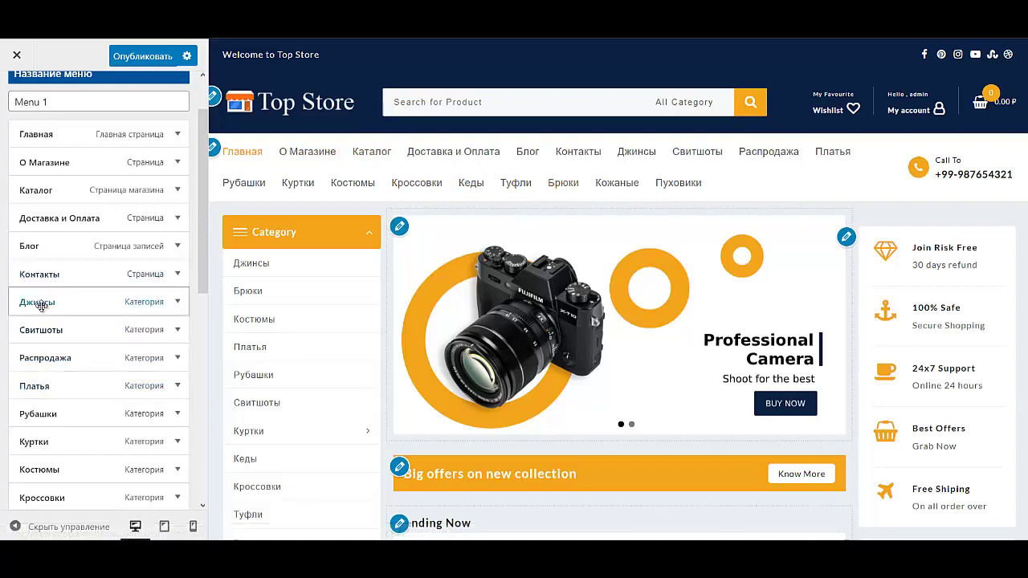
pyautogui.moveTo(42, 306); pyautogui.dragTo(51, 223)
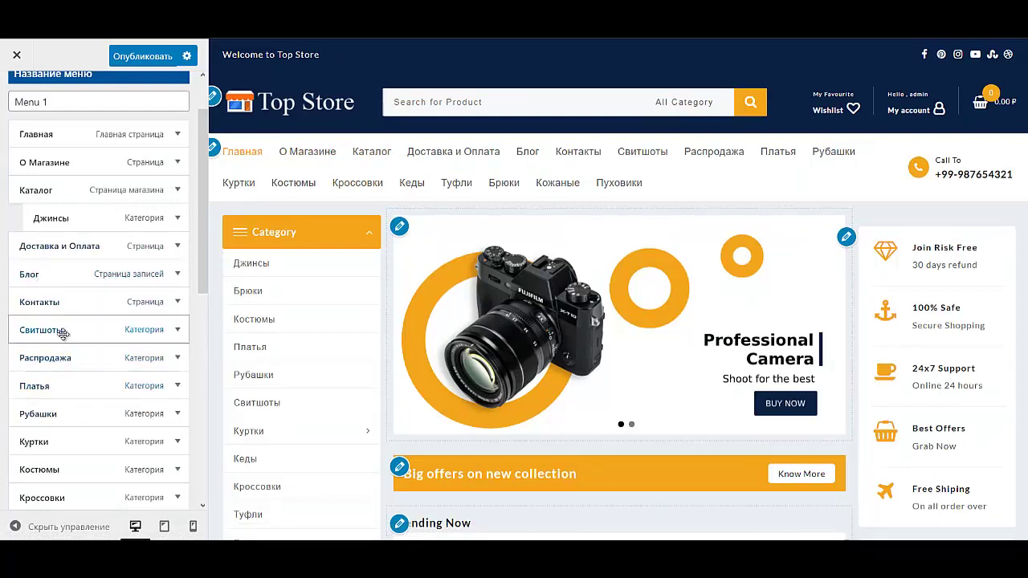
# Step: Nest Свитшоты under Каталог, right after Джинсы and at the same level
pyautogui.moveTo(63, 334); pyautogui.dragTo(90, 255)
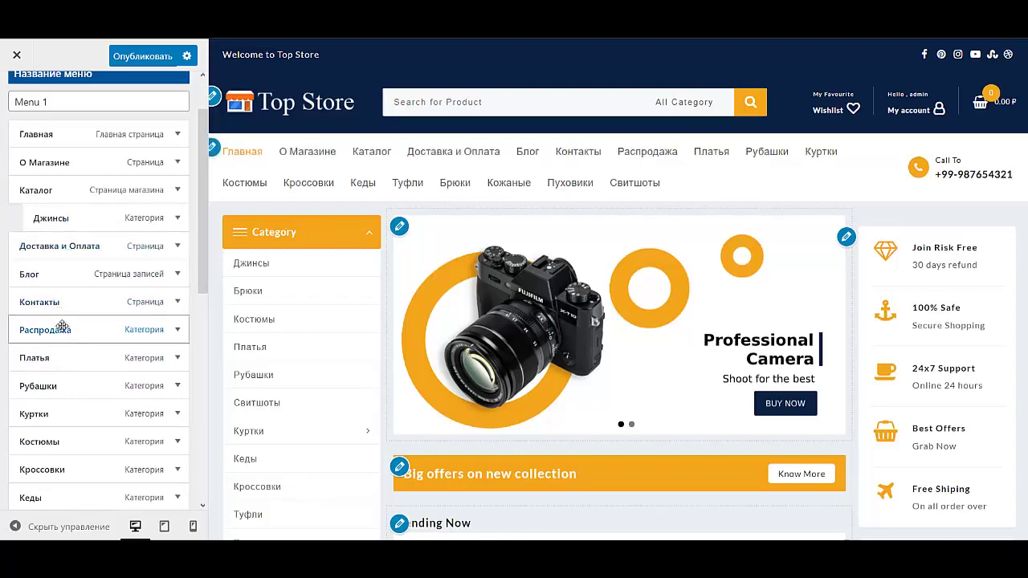
pyautogui.scroll(-4, 60, 404)
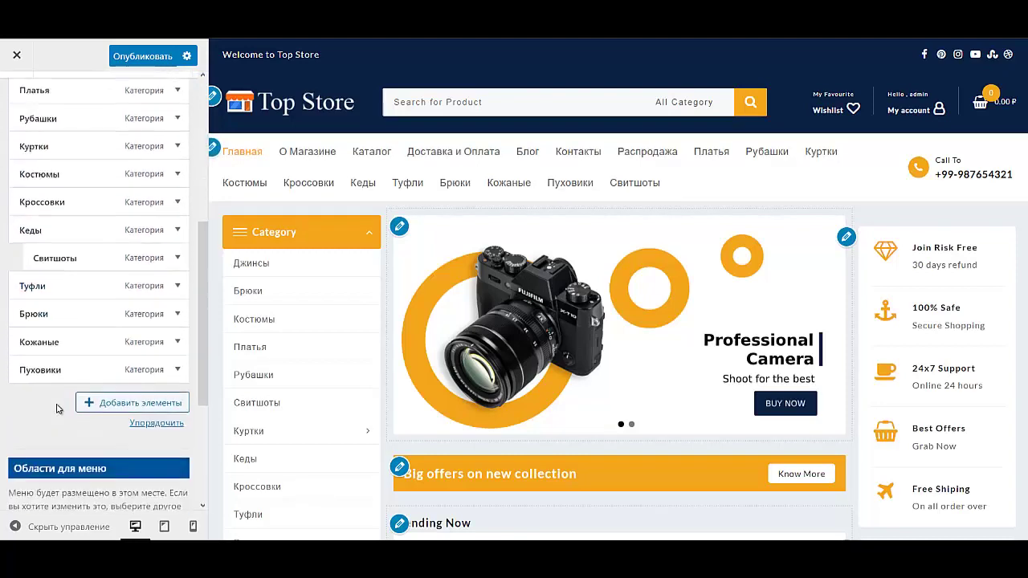
pyautogui.scroll(4, 57, 406)
pyautogui.scroll(-2, 58, 405)
pyautogui.moveTo(60, 456); pyautogui.dragTo(62, 181)
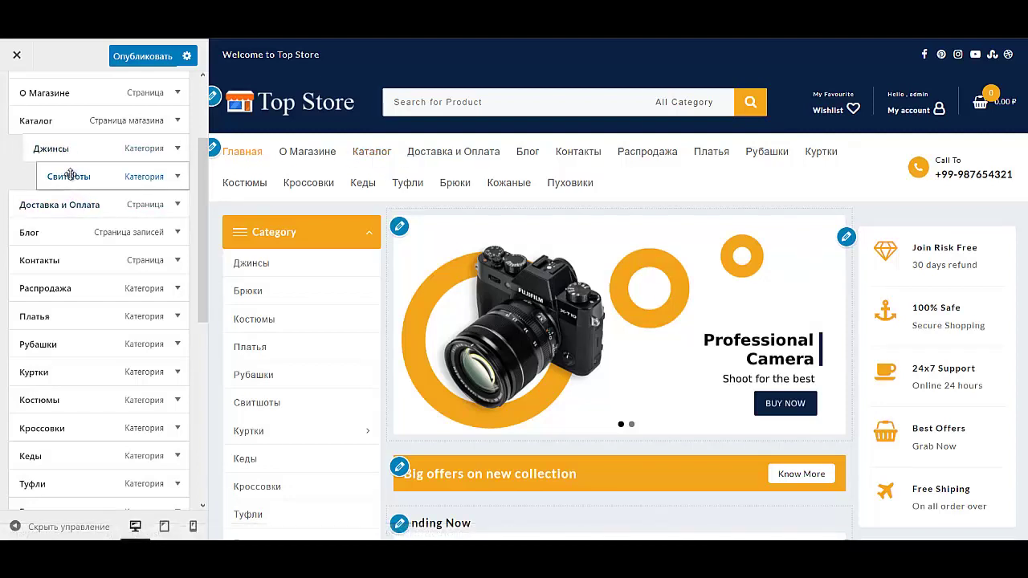
pyautogui.moveTo(69, 175); pyautogui.dragTo(54, 454)
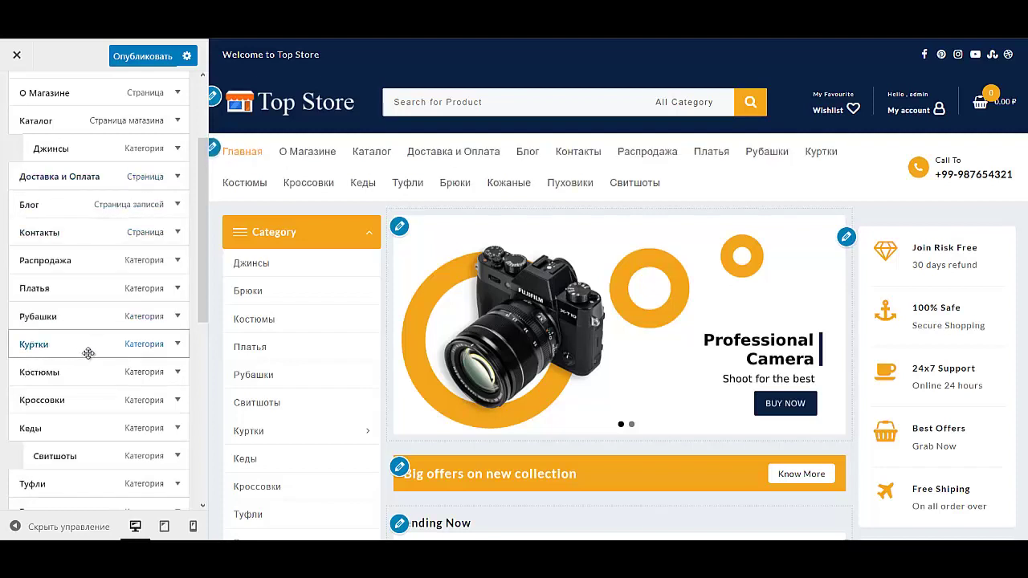
pyautogui.moveTo(80, 396); pyautogui.dragTo(77, 184)
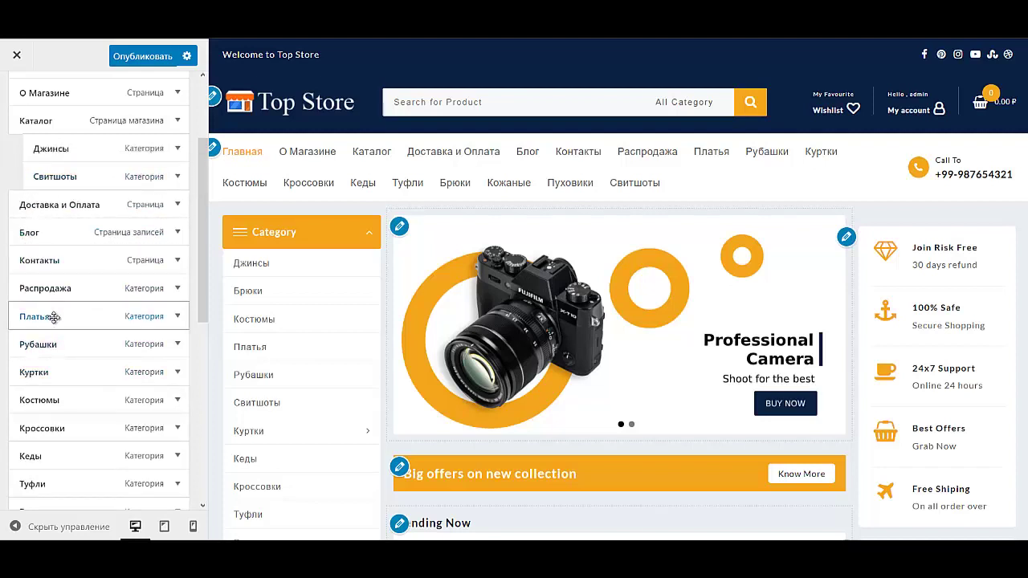
# Step: Nest Платья and Рубашки under Каталог after Свитшоты and publish the menu changes
pyautogui.moveTo(59, 294); pyautogui.dragTo(68, 183)
pyautogui.moveTo(79, 455); pyautogui.dragTo(82, 175)
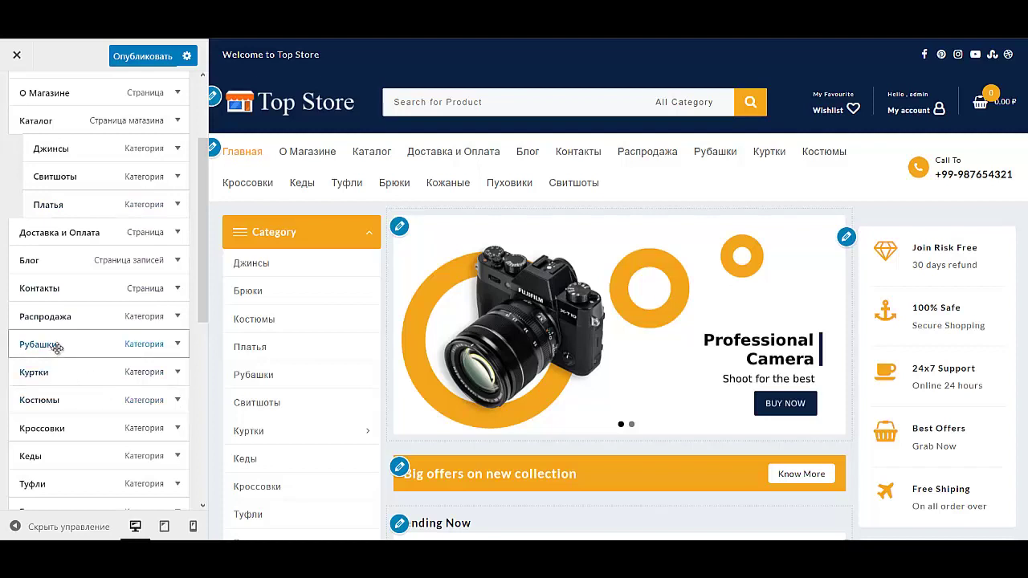
pyautogui.moveTo(56, 347); pyautogui.dragTo(68, 243)
pyautogui.moveTo(55, 176)
pyautogui.mouseDown()
pyautogui.moveTo(50, 452)
pyautogui.moveTo(35, 241)
pyautogui.moveTo(65, 163)
pyautogui.moveTo(56, 180)
pyautogui.mouseUp()
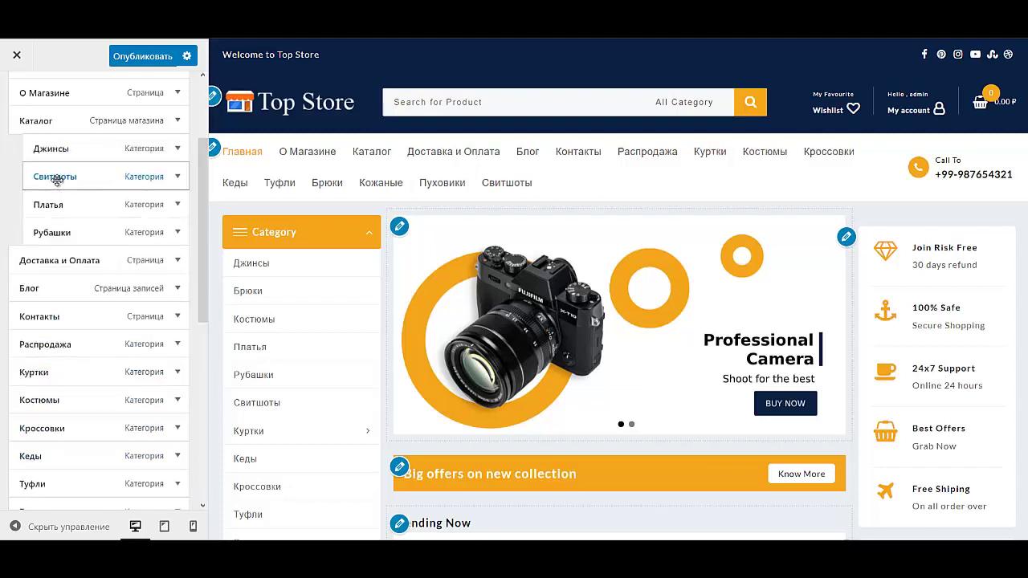
pyautogui.click(144, 58)
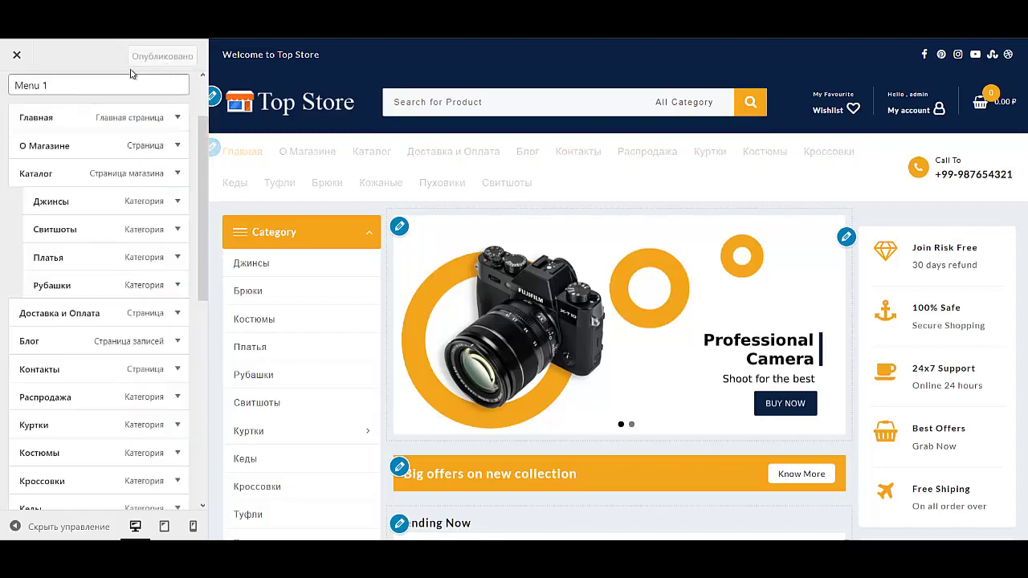
# Step: Nest Костюмы under Каталог after Рубашки, and move Свитшоты back to its place after Джинсы
pyautogui.scroll(-3, 85, 290)
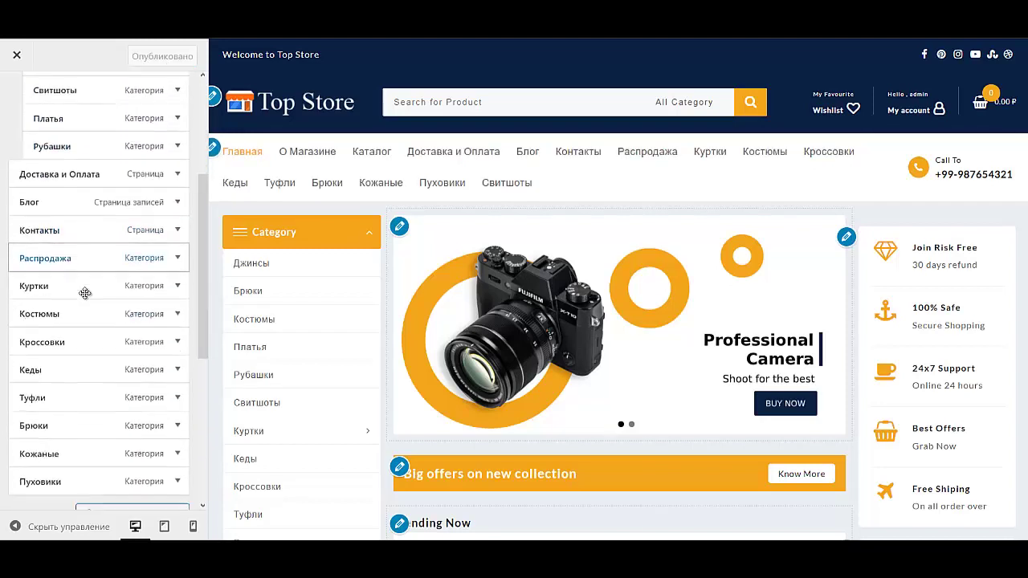
pyautogui.moveTo(55, 318); pyautogui.dragTo(69, 174)
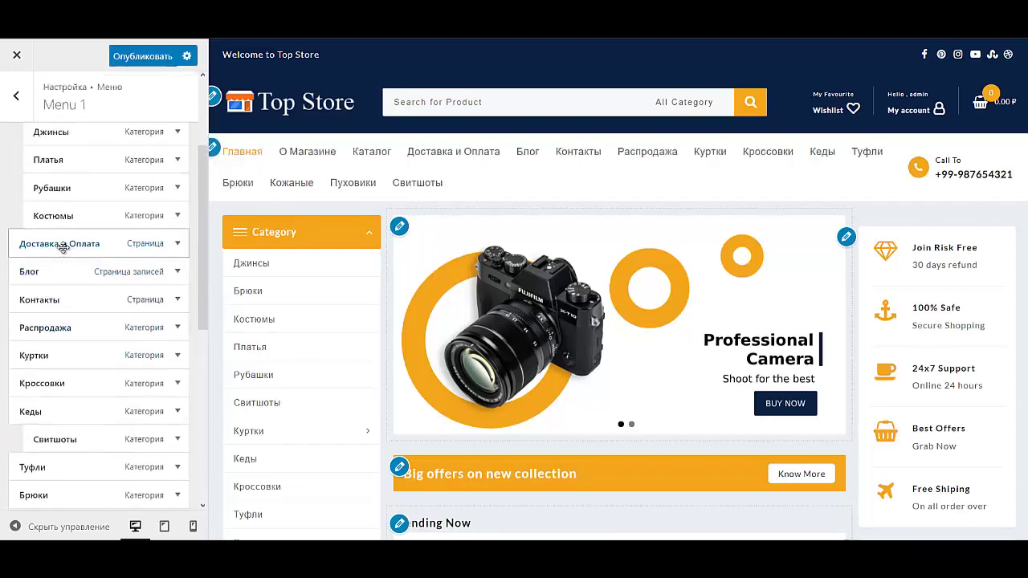
pyautogui.scroll(-1, 68, 264)
pyautogui.moveTo(78, 367); pyautogui.dragTo(69, 208)
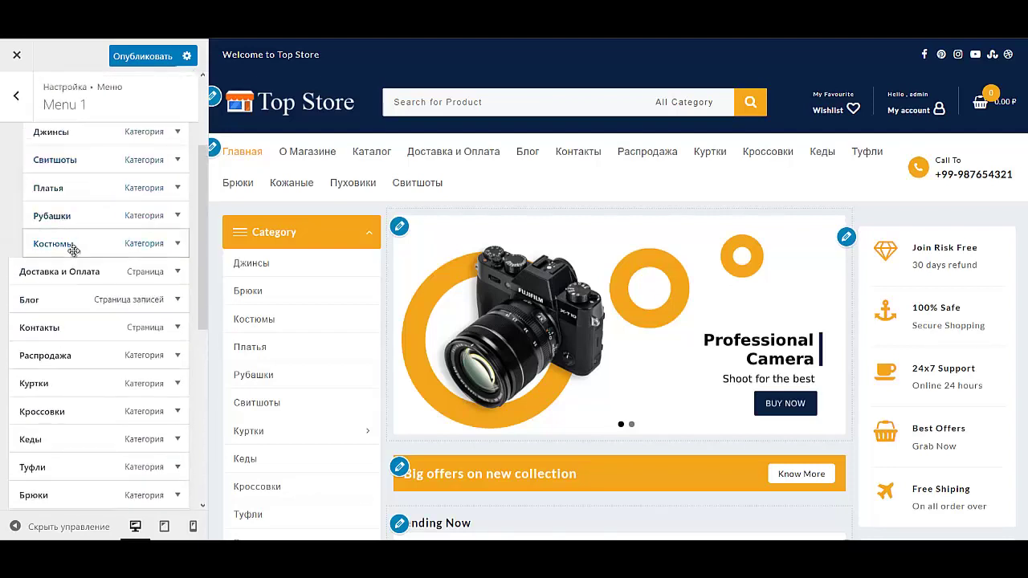
# Step: Nest Куртки under Каталог after Костюмы, and make Кожаные and Пуховики sub-items of Куртки
pyautogui.scroll(-1, 83, 283)
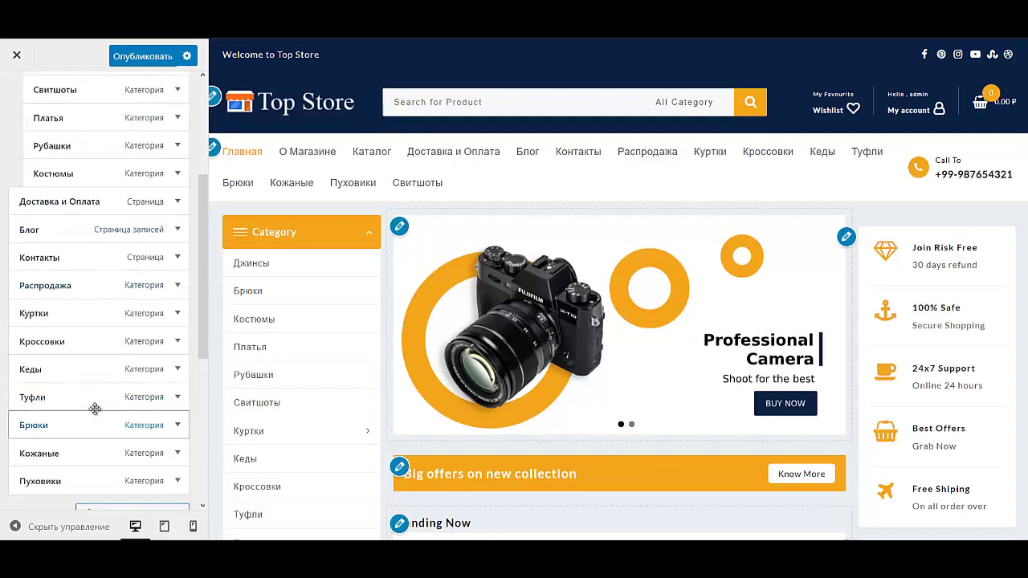
pyautogui.moveTo(83, 312); pyautogui.dragTo(101, 202)
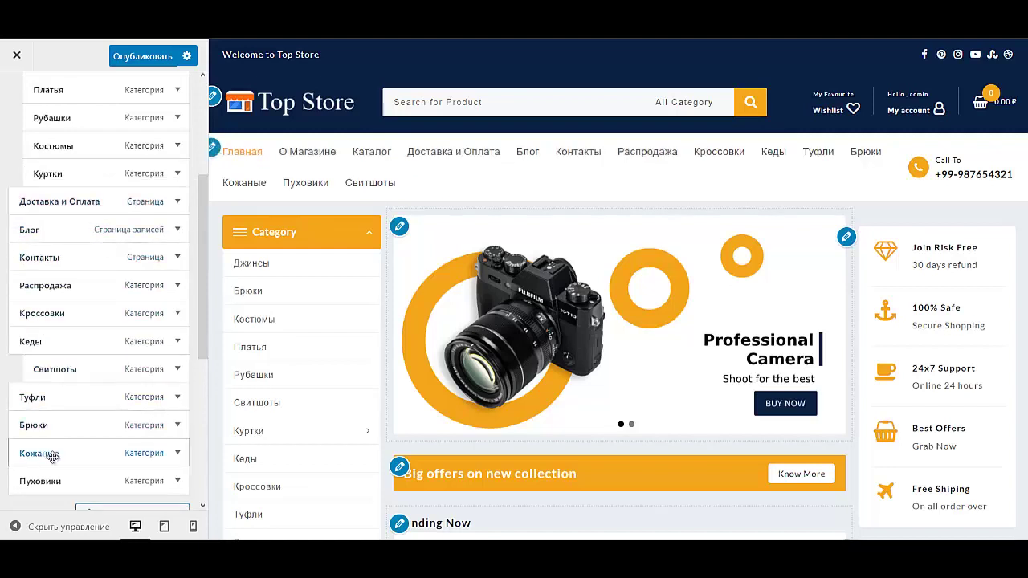
pyautogui.moveTo(51, 454); pyautogui.dragTo(72, 201)
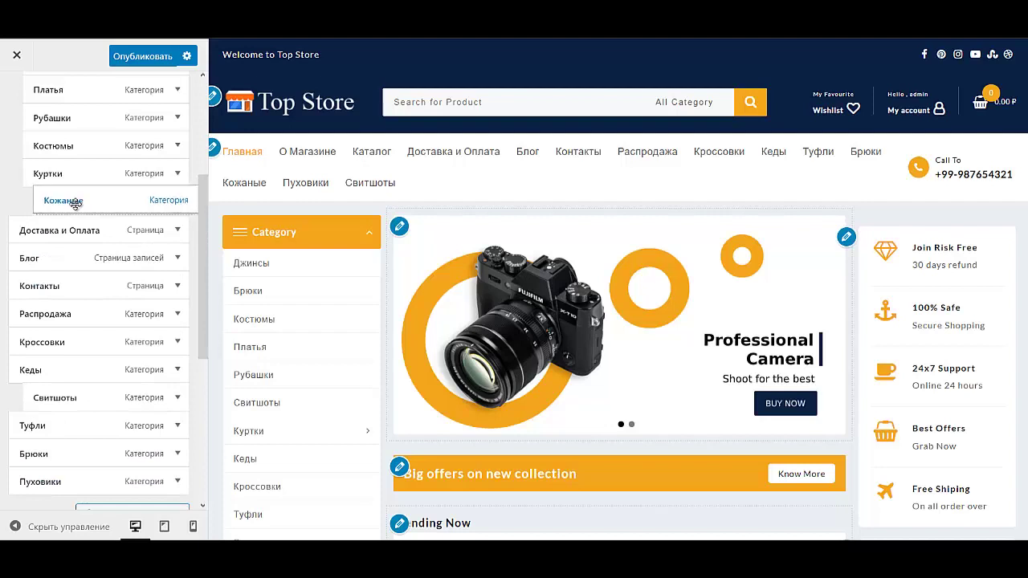
pyautogui.moveTo(53, 460); pyautogui.dragTo(88, 229)
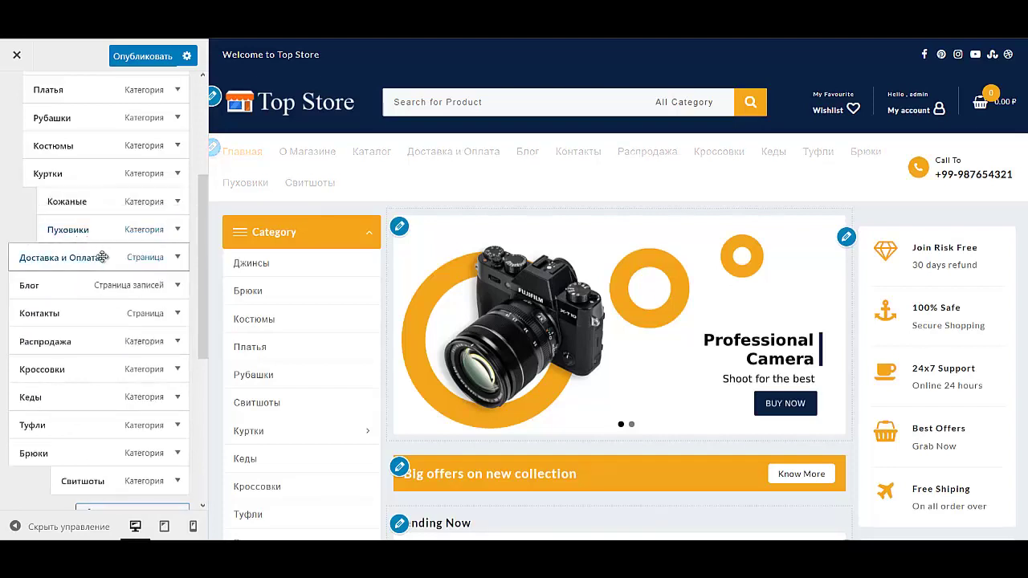
pyautogui.scroll(3, 109, 367)
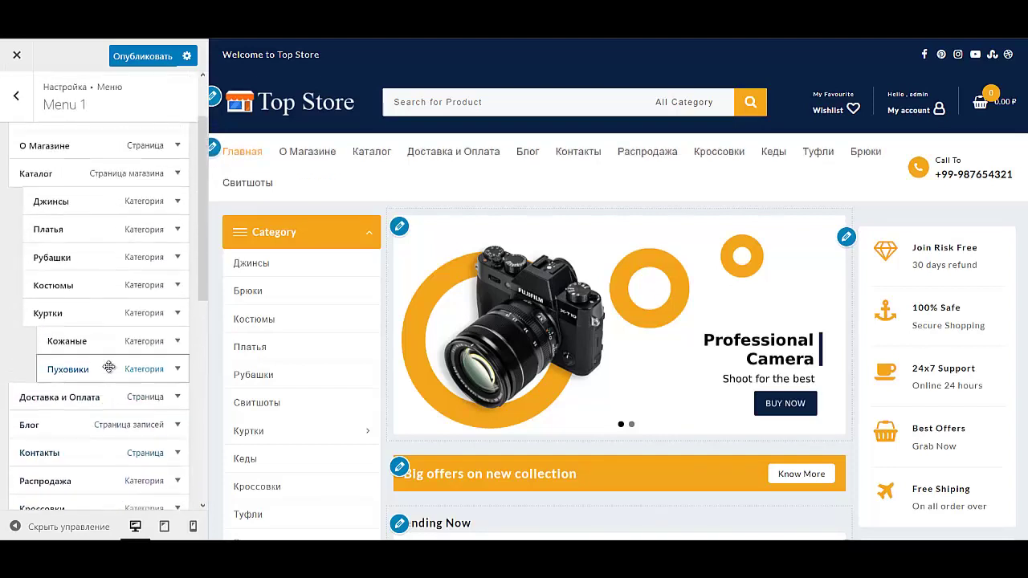
# Step: Try to move Свитшоты and Брюки from the end of Menu 1 into the sub-items of Каталог
pyautogui.scroll(-3, 109, 367)
pyautogui.scroll(3, 103, 388)
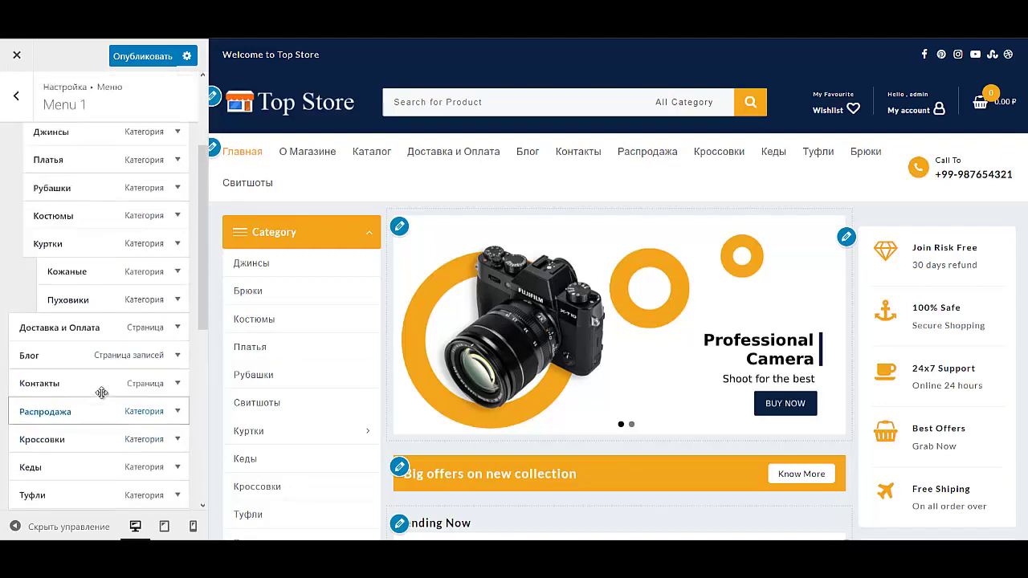
pyautogui.scroll(-3, 101, 390)
pyautogui.moveTo(59, 453); pyautogui.dragTo(70, 161)
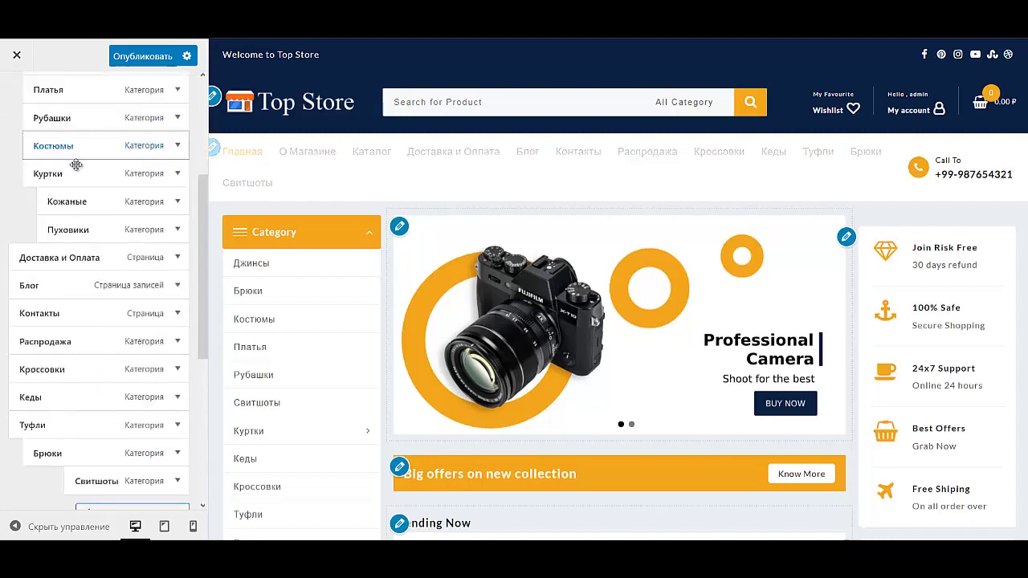
pyautogui.scroll(5, 104, 337)
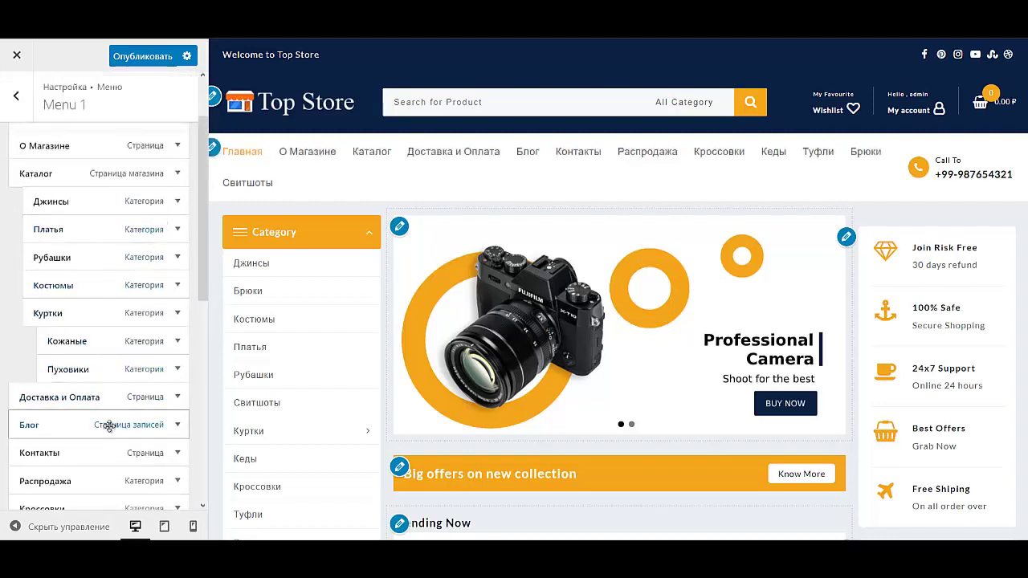
pyautogui.scroll(-3, 102, 484)
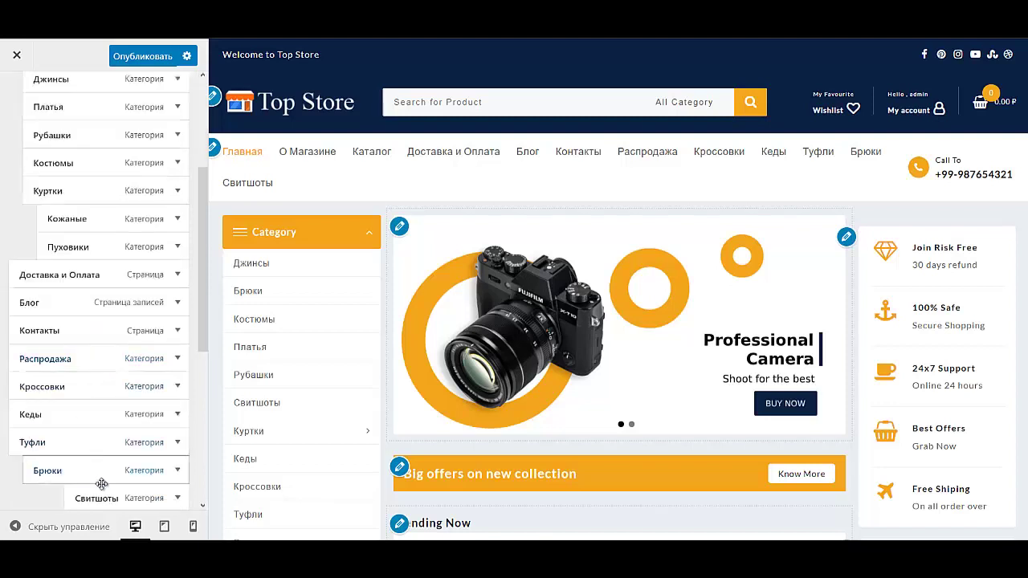
pyautogui.moveTo(94, 495); pyautogui.dragTo(61, 500)
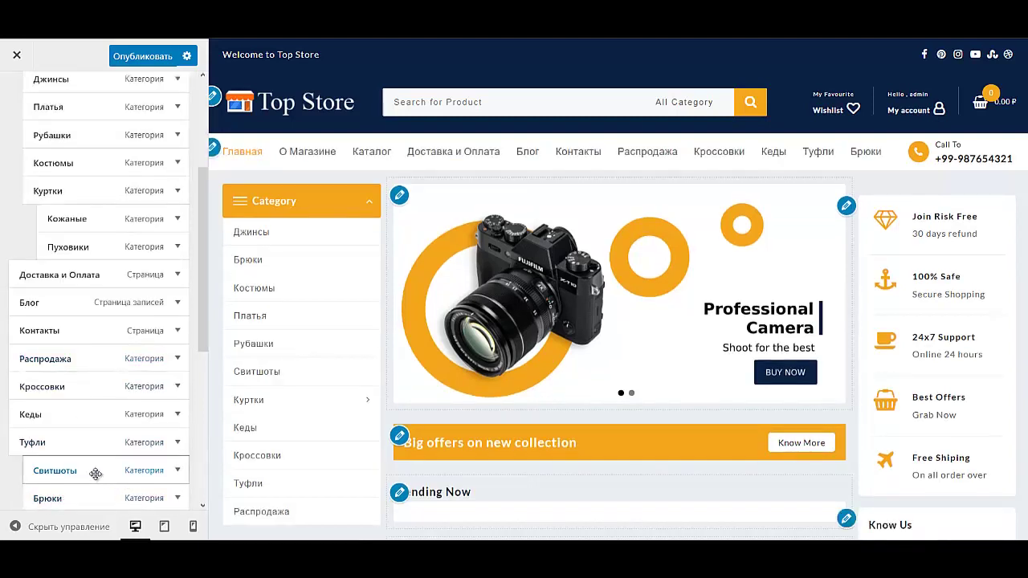
pyautogui.click(87, 476)
pyautogui.click(88, 476)
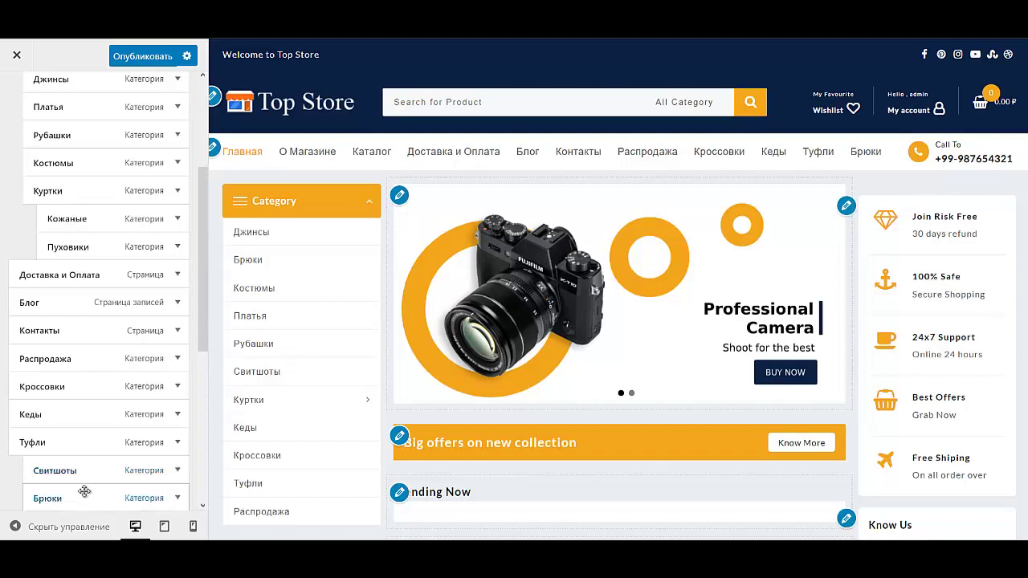
pyautogui.moveTo(79, 496); pyautogui.dragTo(85, 112)
pyautogui.moveTo(85, 112); pyautogui.dragTo(92, 191)
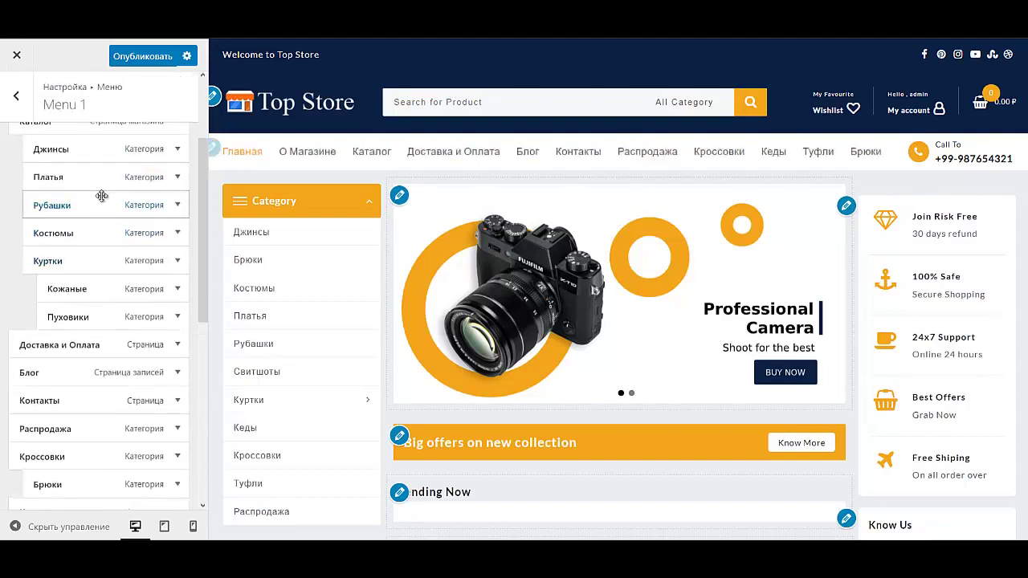
# Step: Publish the menu changes and reload the customizer with Menu 1 open for editing
pyautogui.click(141, 54)
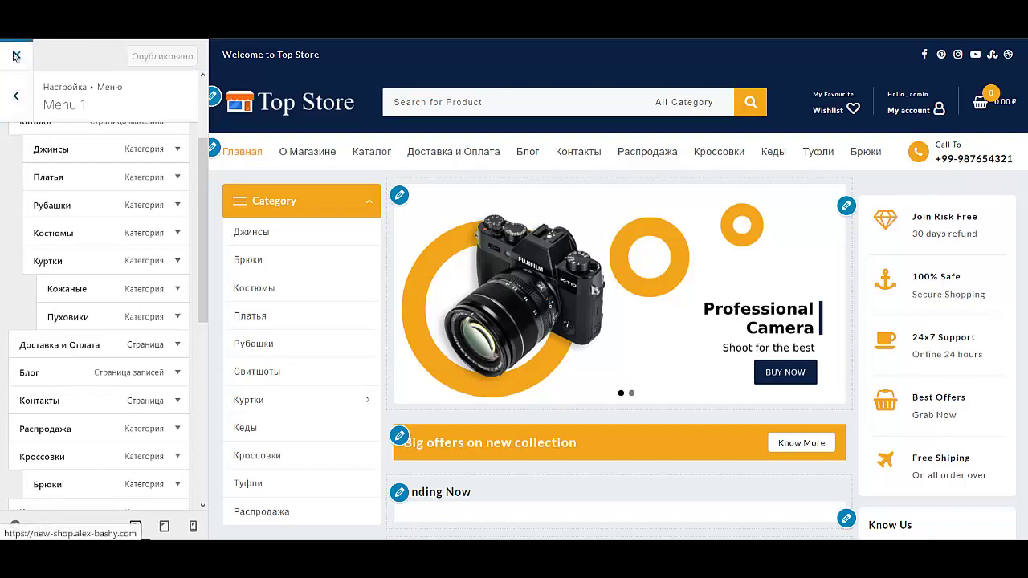
pyautogui.click(16, 56)
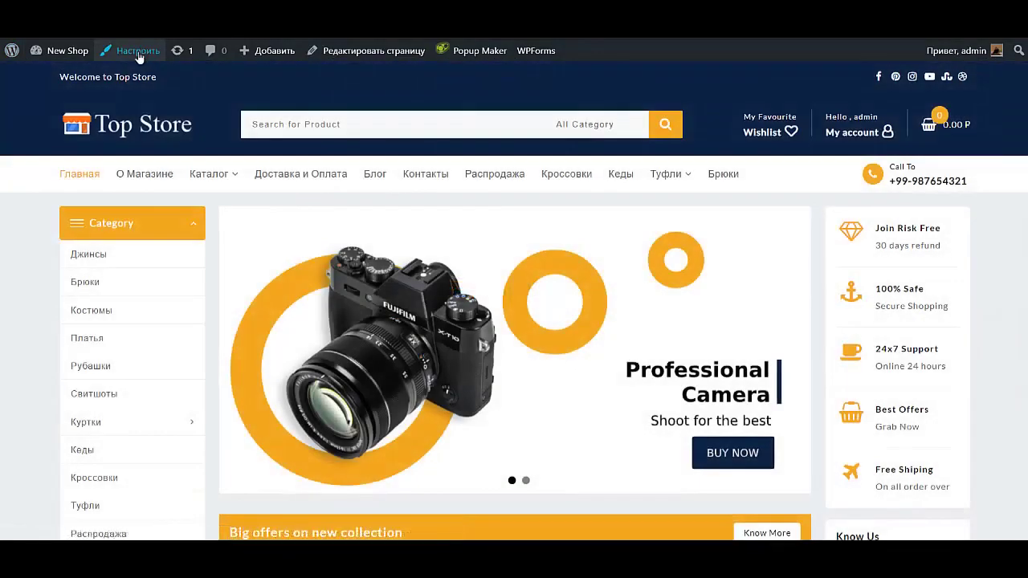
pyautogui.click(138, 51)
pyautogui.click(80, 385)
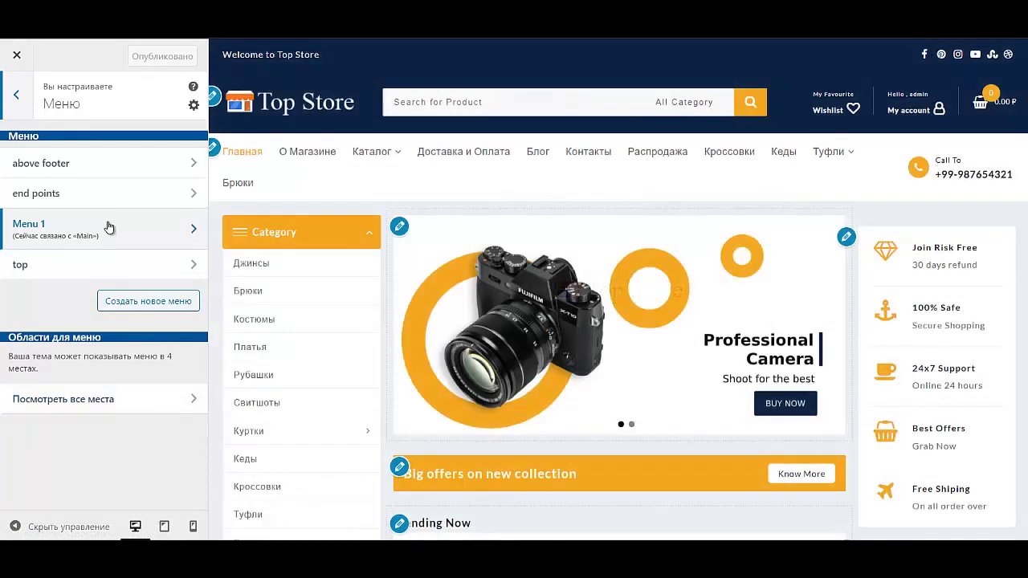
pyautogui.click(108, 227)
# Step: Nest Брюки and Свитшоты under Каталог, in that order, between Джинсы and Платья
pyautogui.scroll(-1, 121, 322)
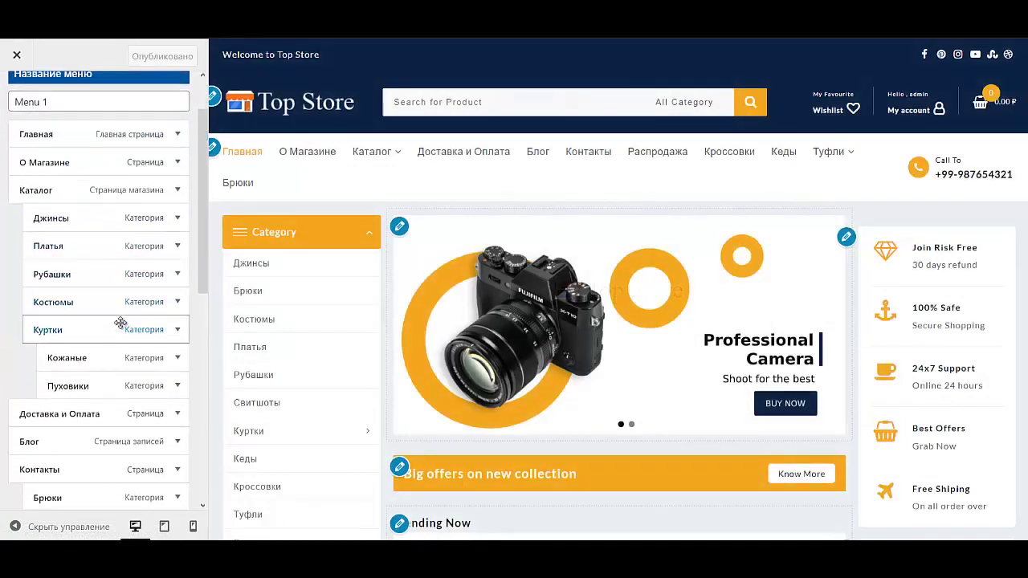
pyautogui.scroll(-1, 120, 322)
pyautogui.moveTo(88, 426); pyautogui.dragTo(89, 175)
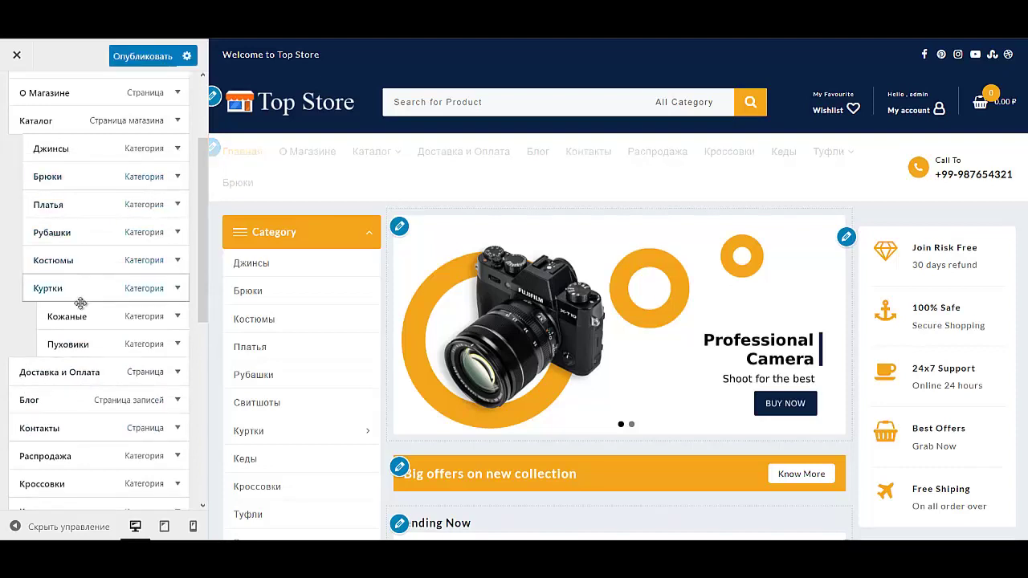
pyautogui.scroll(-1, 77, 317)
pyautogui.moveTo(75, 496); pyautogui.dragTo(69, 131)
# Step: Nest Кеды, Кроссовки and Туфли under Каталог after the Куртки group, at the same level as Куртки
pyautogui.scroll(-1, 35, 353)
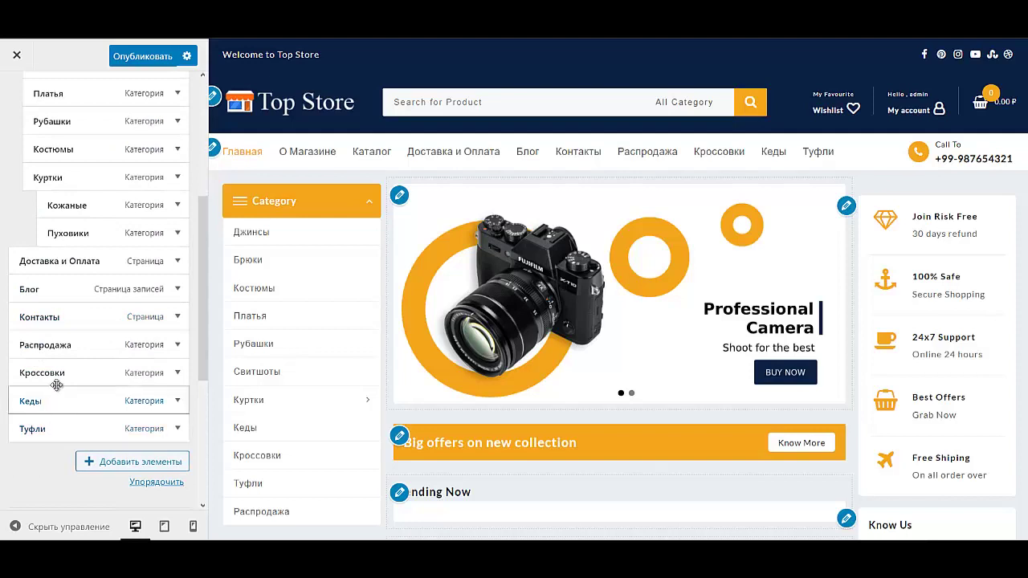
pyautogui.moveTo(49, 375); pyautogui.dragTo(60, 260)
pyautogui.moveTo(39, 411); pyautogui.dragTo(58, 261)
pyautogui.moveTo(40, 430); pyautogui.dragTo(54, 319)
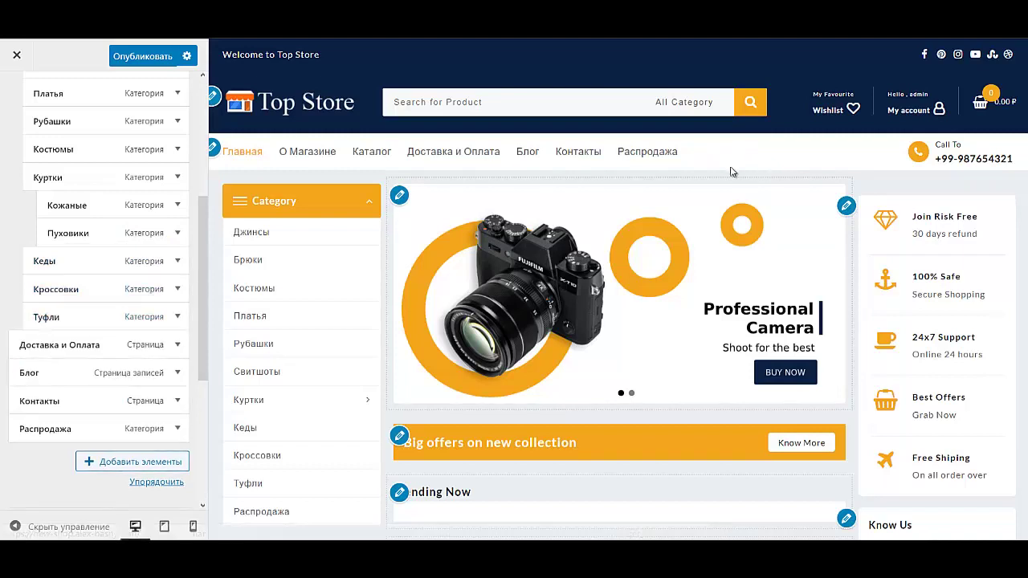
# Step: Move Распродажа directly before Доставка и Оплата, keeping it a top-level item, and review the order of Menu 1
pyautogui.scroll(1, 176, 449)
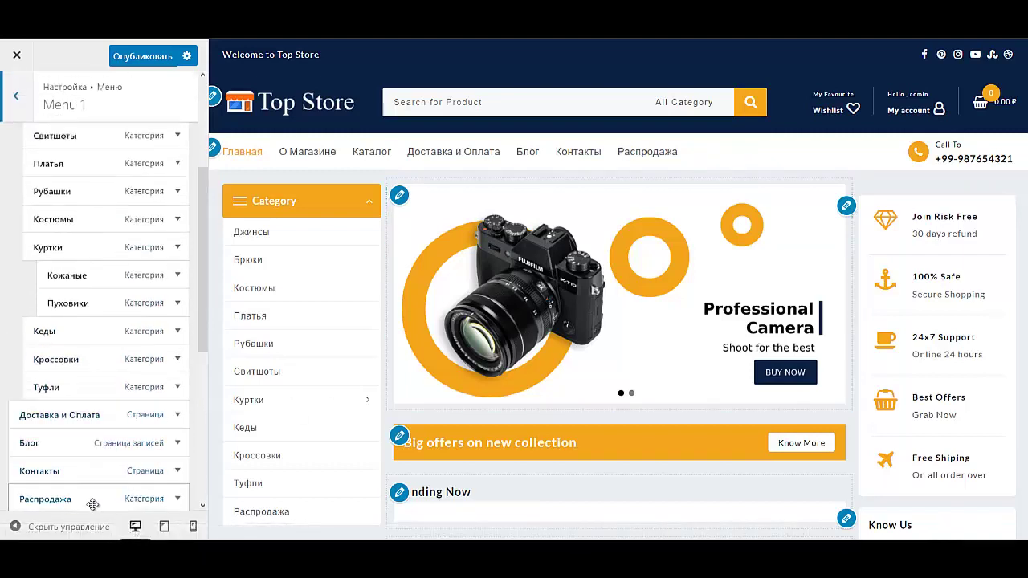
pyautogui.moveTo(67, 499); pyautogui.dragTo(64, 416)
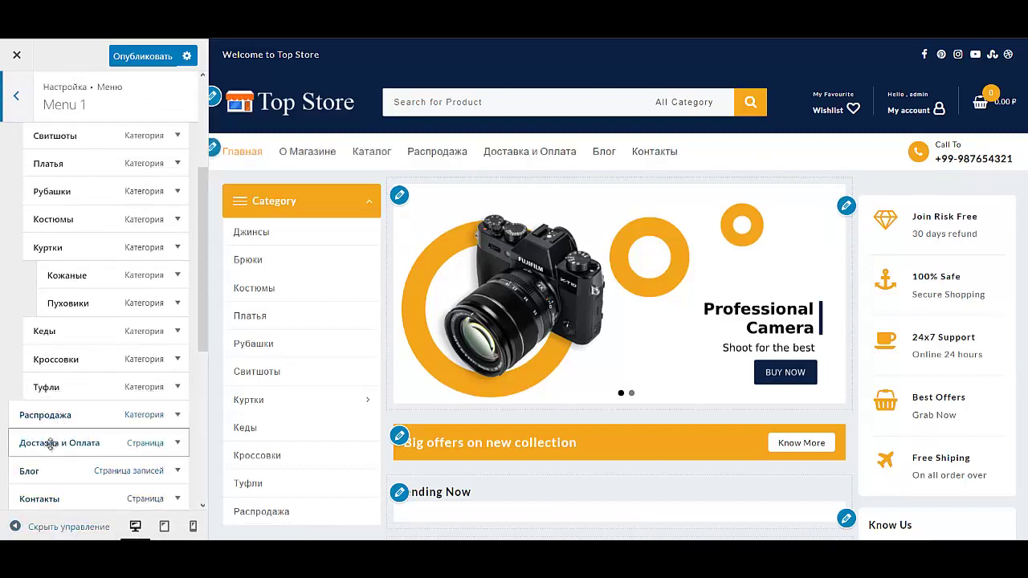
pyautogui.scroll(-2, 55, 459)
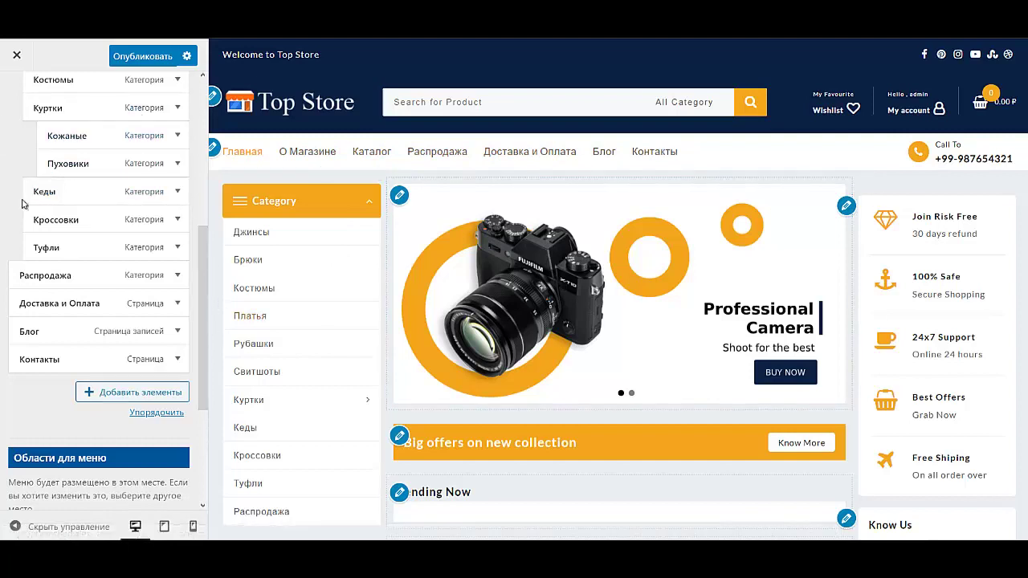
pyautogui.scroll(-5, 48, 265)
pyautogui.scroll(5, 93, 358)
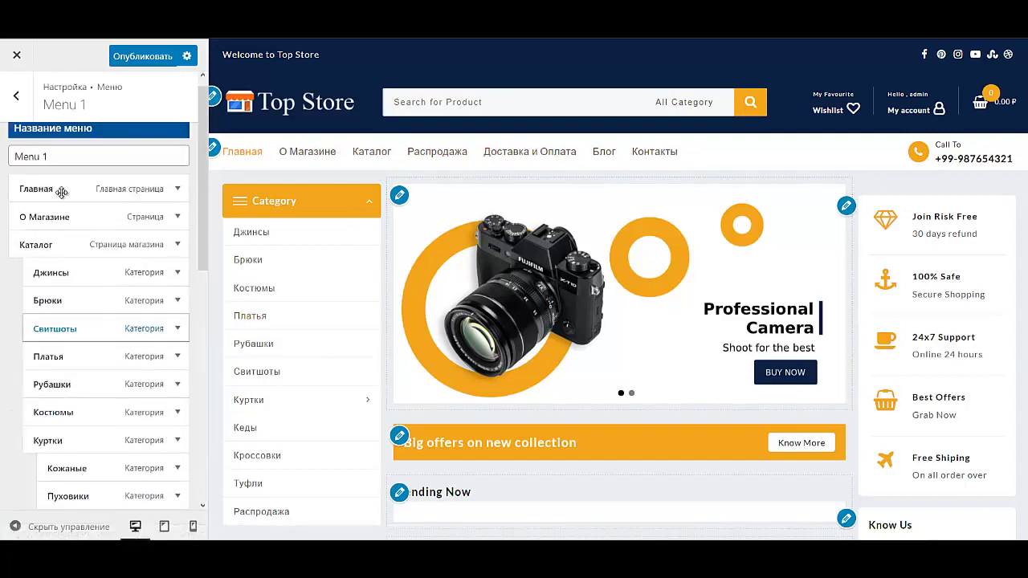
# Step: In the top menu, start a custom link with the shop's e-mail address as its text, and copy that address
pyautogui.click(16, 96)
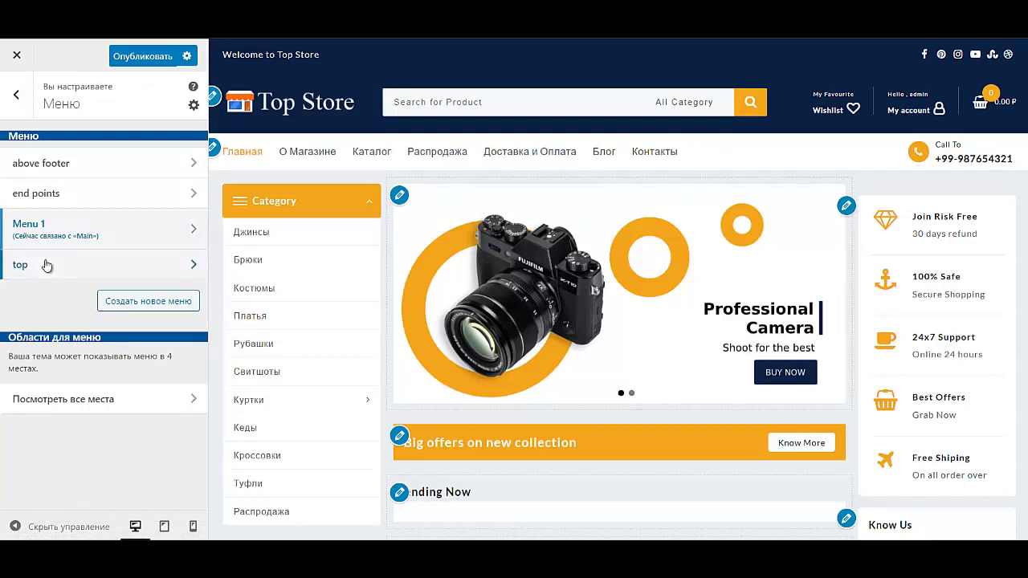
pyautogui.click(48, 268)
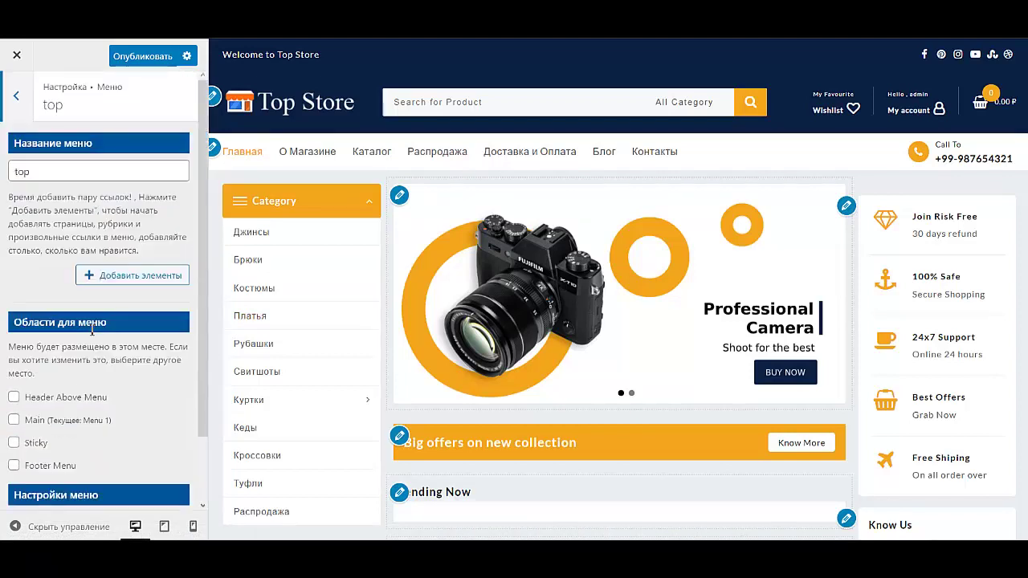
pyautogui.click(124, 276)
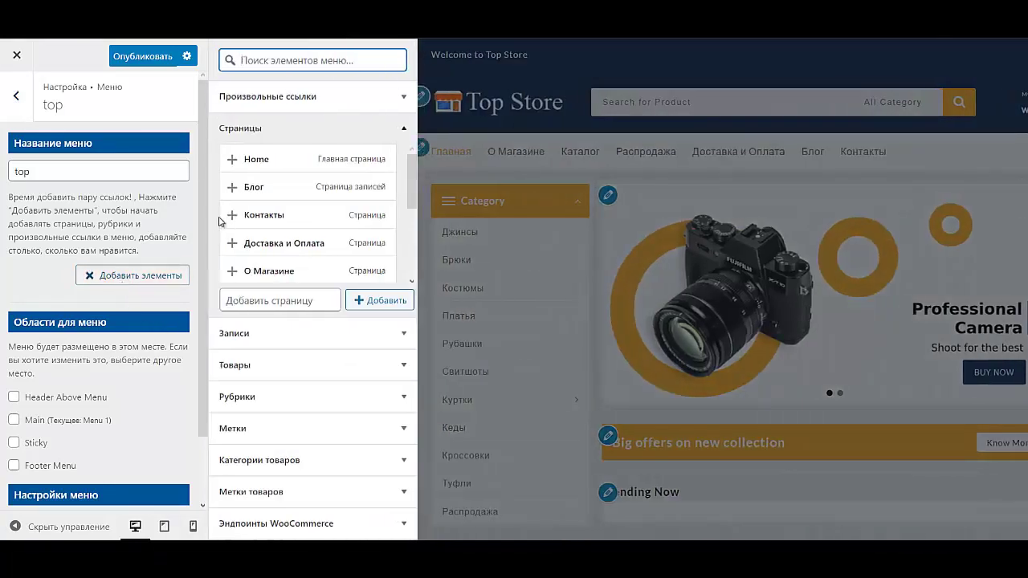
pyautogui.click(278, 96)
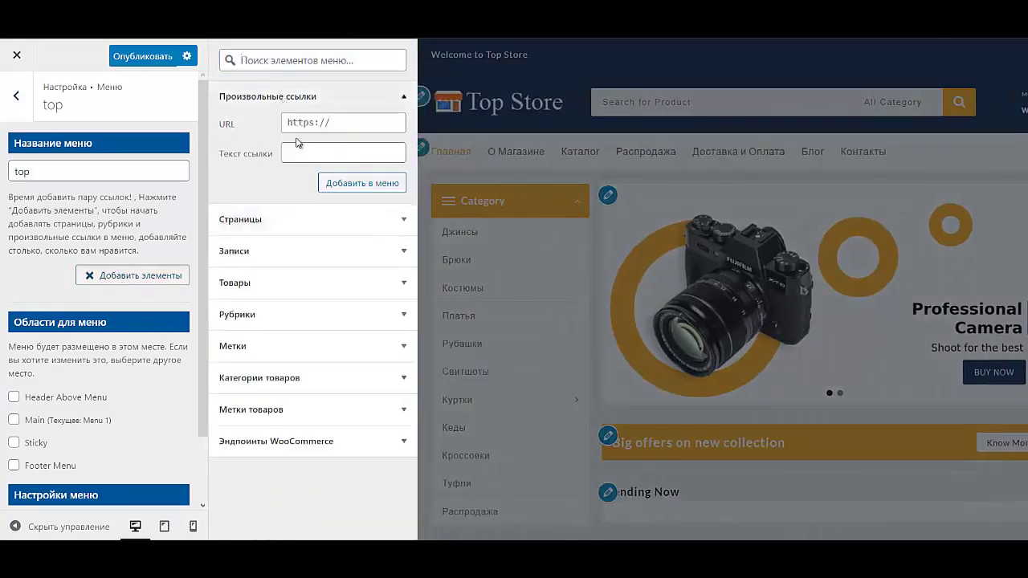
pyautogui.click(308, 155)
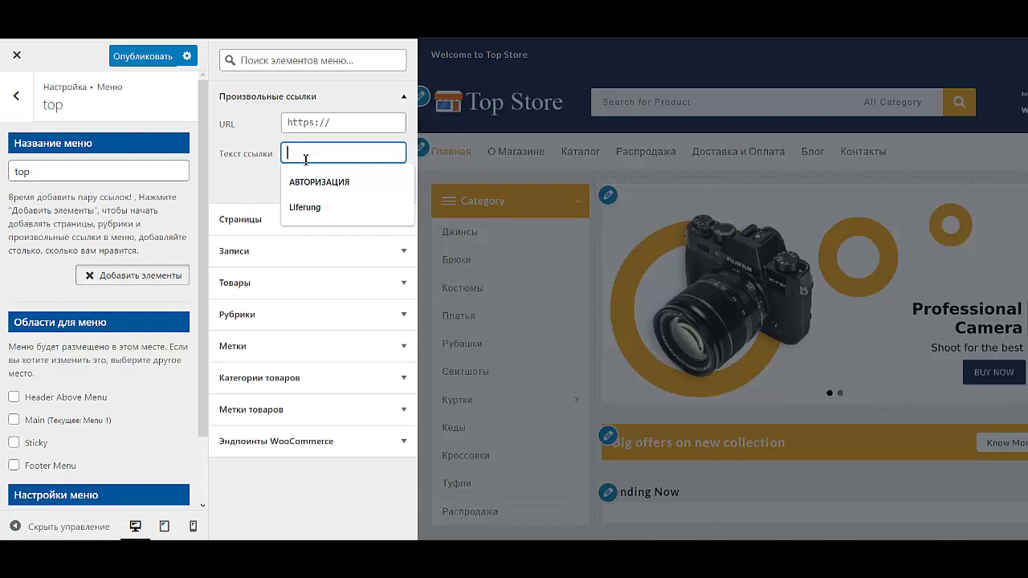
pyautogui.write('ту')
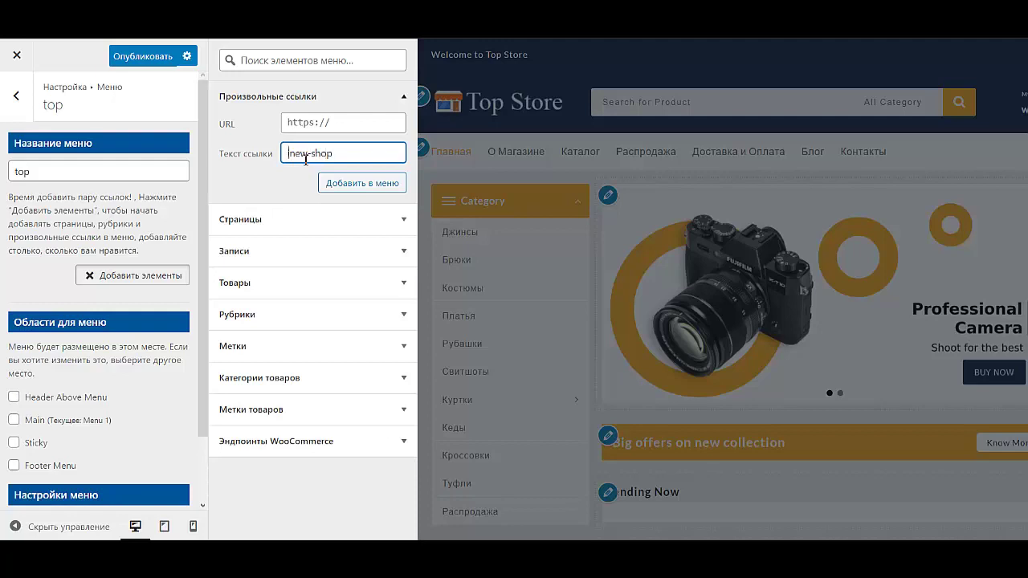
pyautogui.write('nfo@')
pyautogui.moveTo(390, 160); pyautogui.dragTo(244, 154)
pyautogui.hotkey('ctrl', 'c')
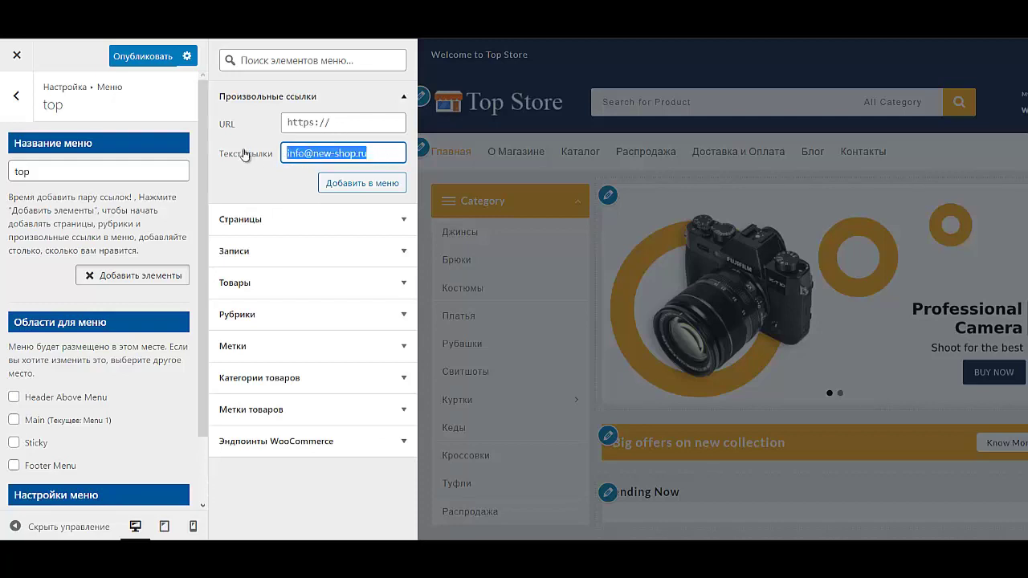
# Step: Add the custom link with a mailto: URL to the shop's e-mail, and select Header Above Menu as the top menu's location
pyautogui.click(288, 124)
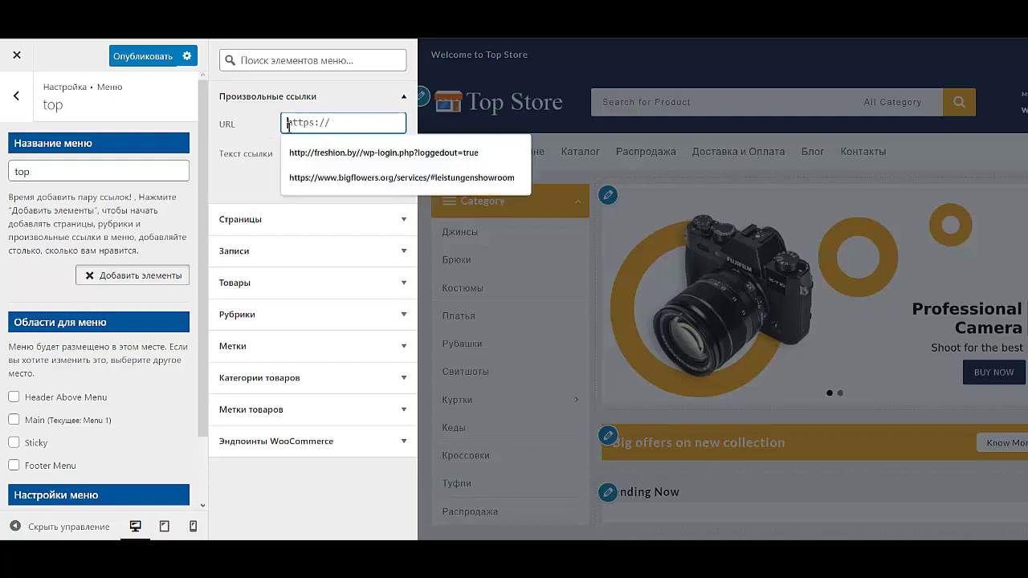
pyautogui.write('mailto:')
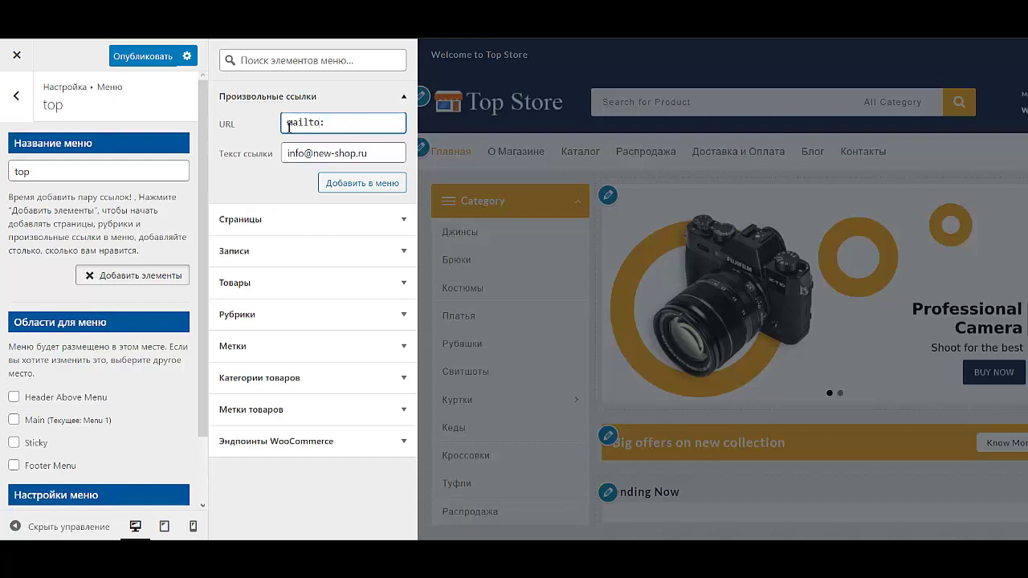
pyautogui.hotkey('ctrl', 'v')
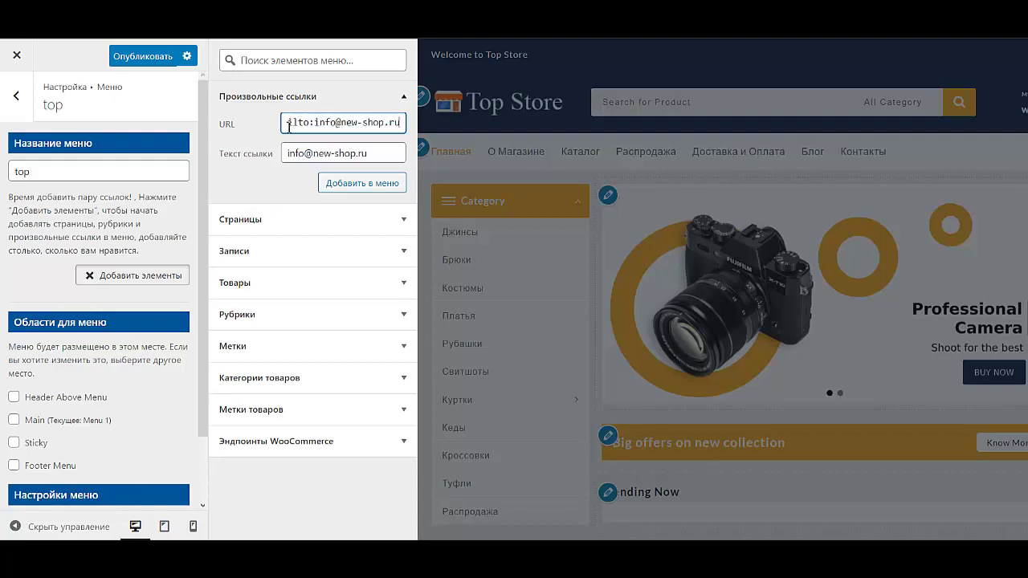
pyautogui.click(346, 183)
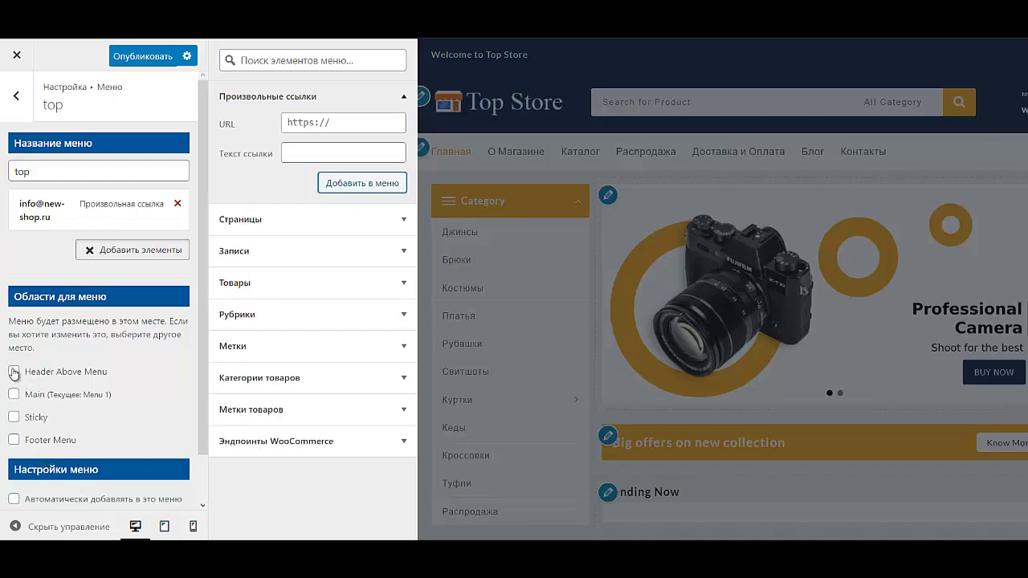
pyautogui.click(14, 372)
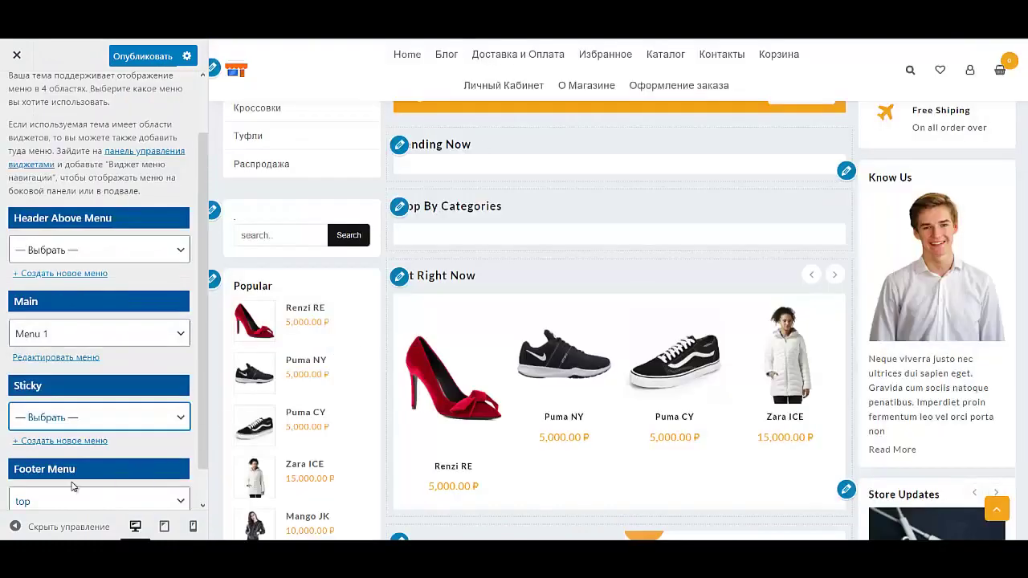
# Step: Assign Menu 1 to the Sticky menu location and check the sticky header in the page preview
pyautogui.click(91, 418)
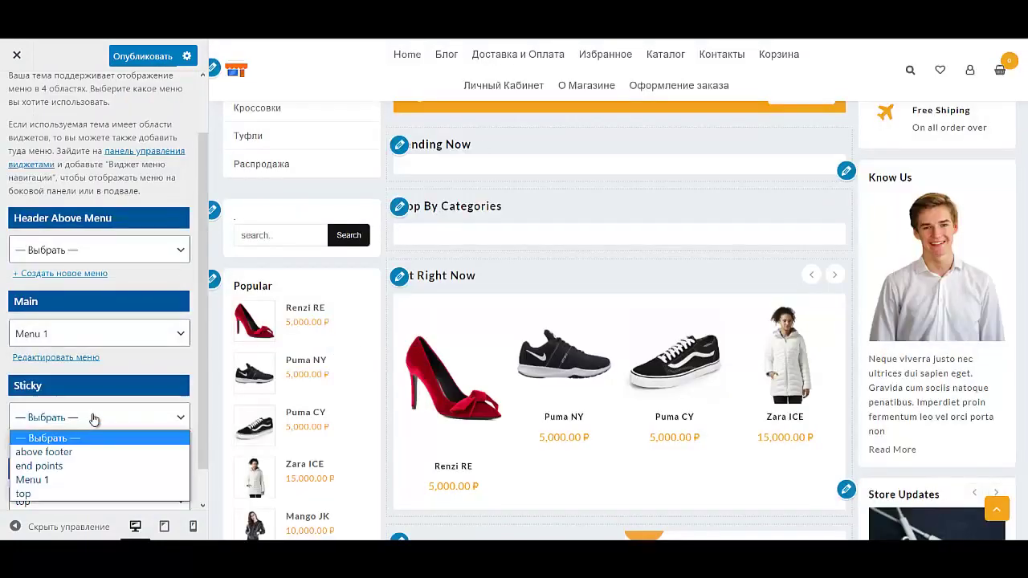
pyautogui.click(80, 479)
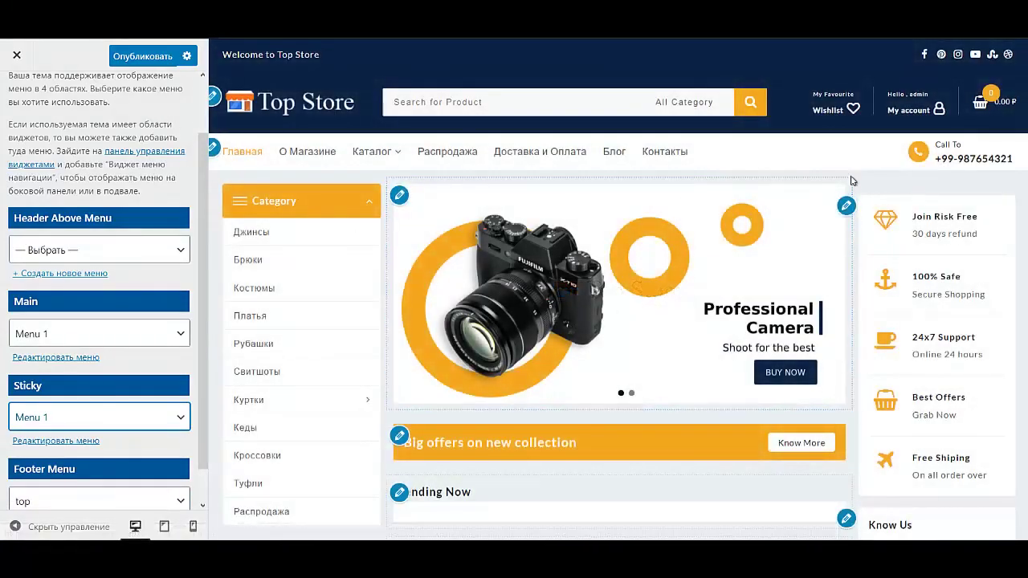
pyautogui.scroll(-1, 688, 187)
pyautogui.scroll(-4, 686, 188)
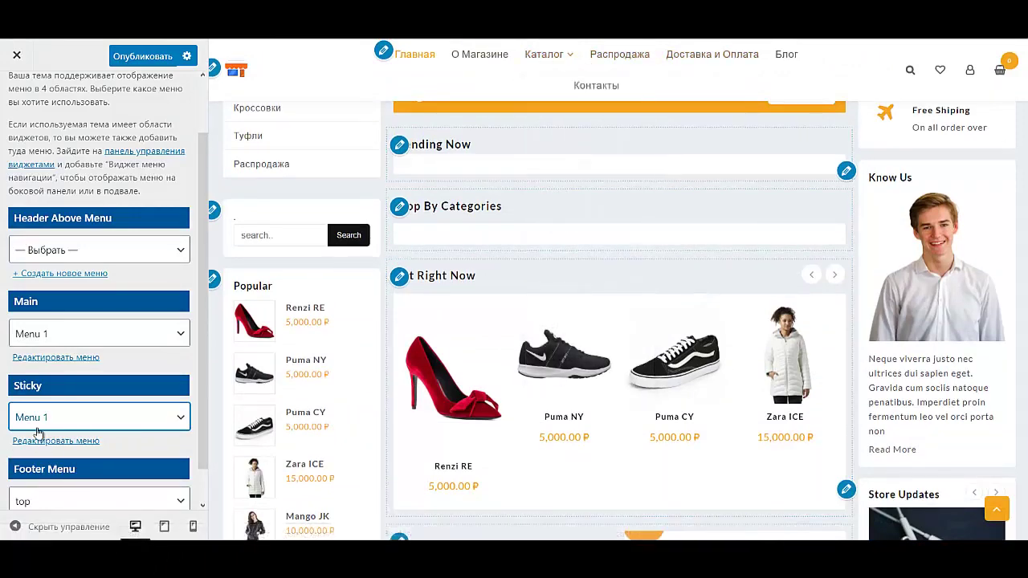
pyautogui.scroll(-5, 704, 269)
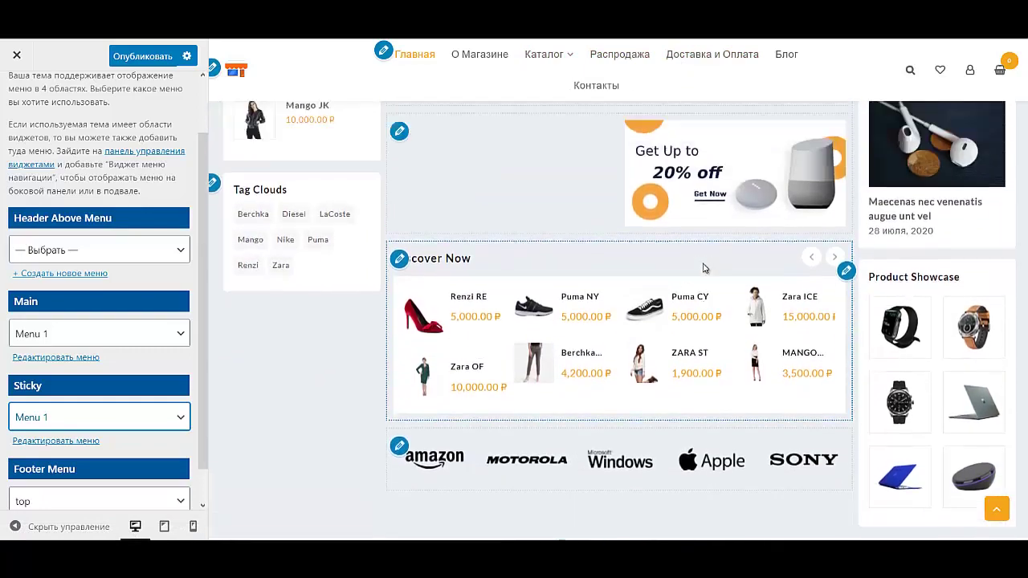
pyautogui.scroll(4, 704, 266)
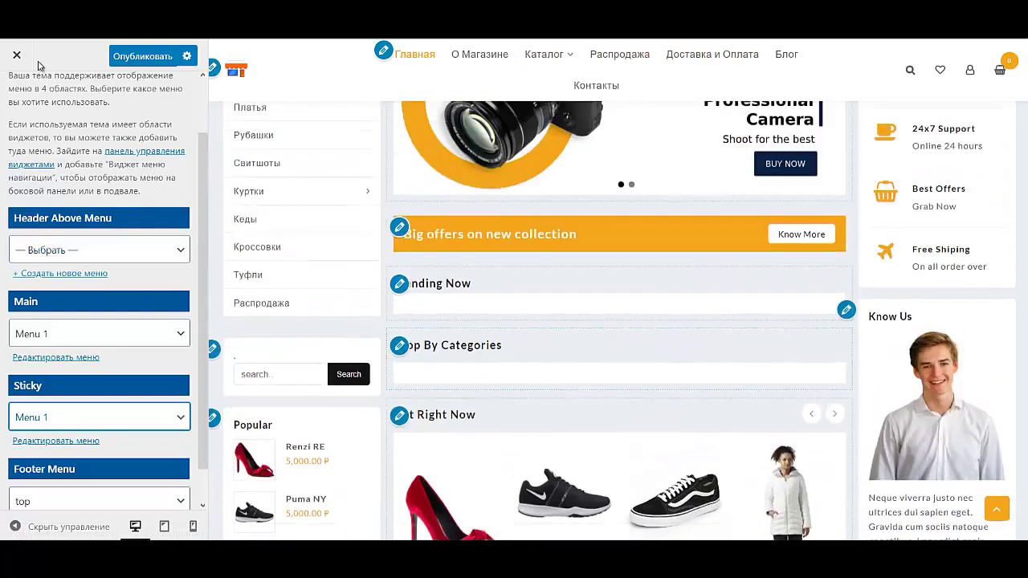
# Step: Unassign the top menu from the Footer Menu location by resetting its selection to — Выбрать —
pyautogui.scroll(-1, 104, 429)
pyautogui.scroll(-8, 457, 394)
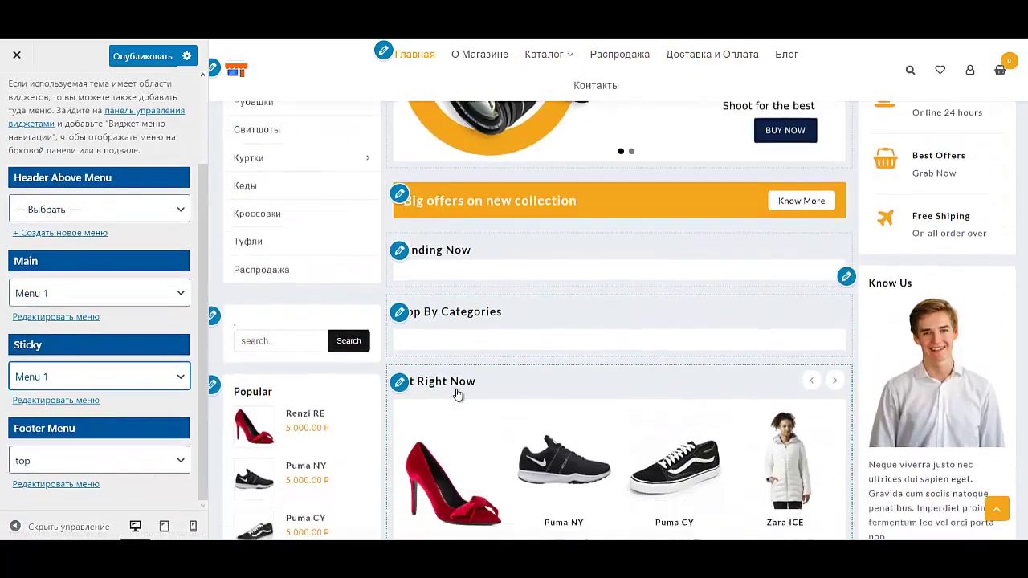
pyautogui.scroll(-1, 595, 418)
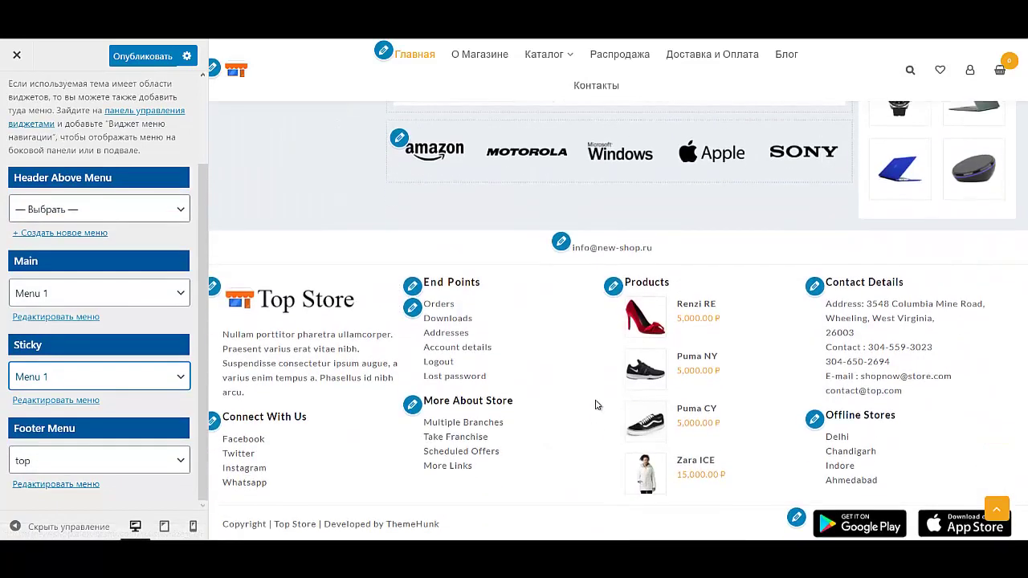
pyautogui.click(100, 460)
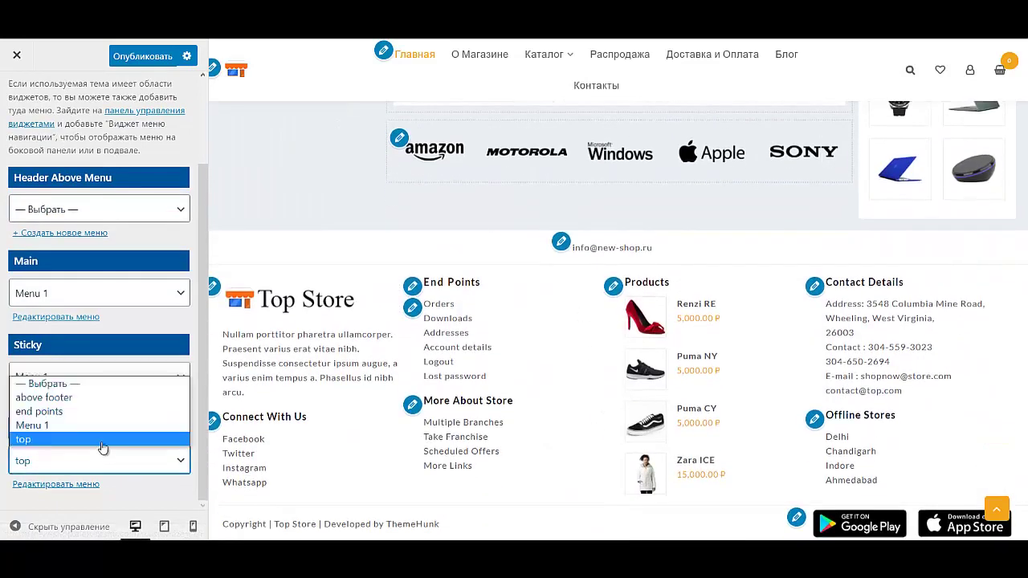
pyautogui.click(94, 386)
# Step: Try Menu 1 in the Header Above Menu location, check the page preview, and reset the location to — Выбрать —
pyautogui.scroll(3, 114, 294)
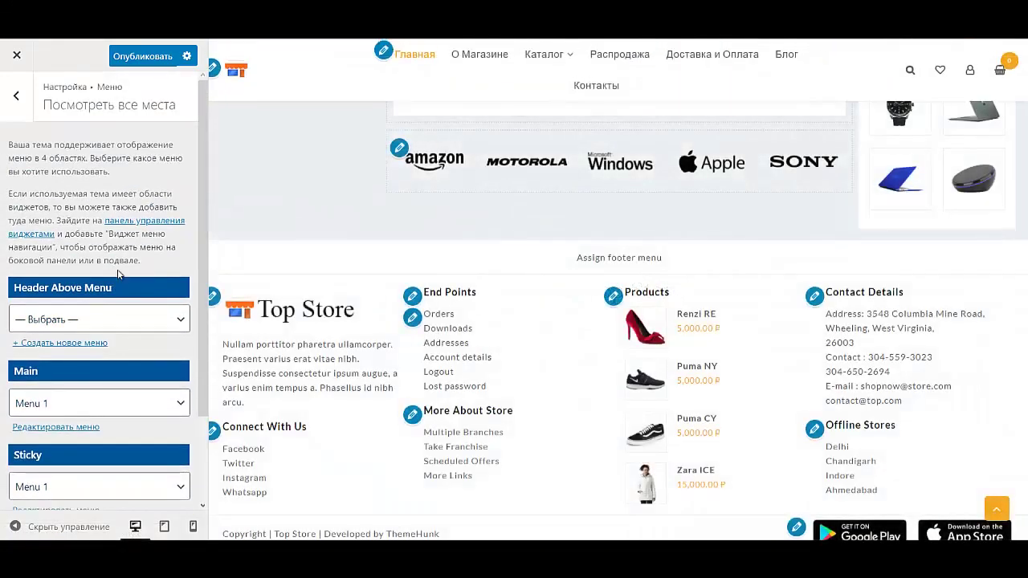
pyautogui.click(157, 321)
pyautogui.click(102, 383)
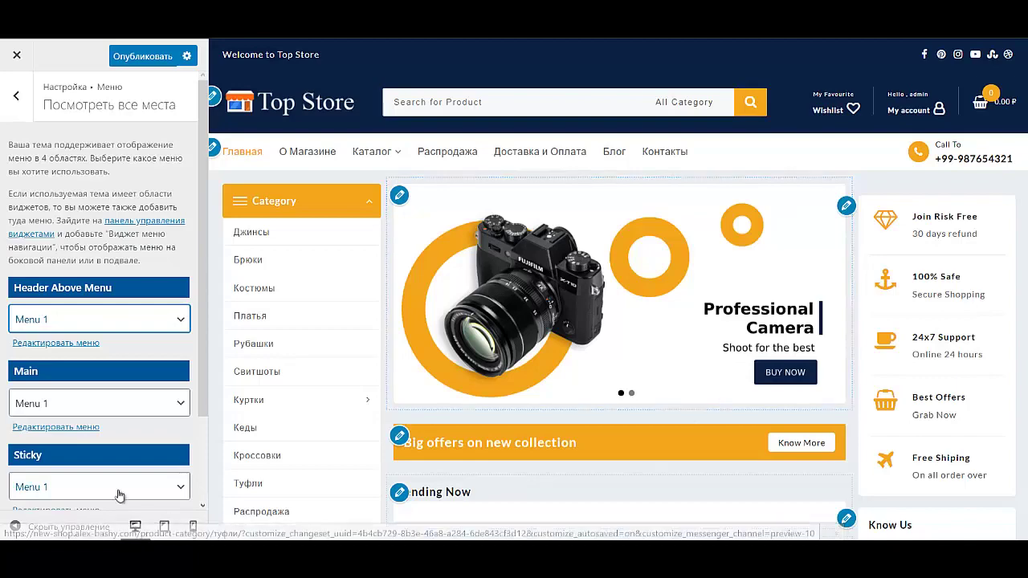
pyautogui.scroll(-5, 486, 325)
pyautogui.scroll(-2, 492, 315)
pyautogui.scroll(4, 491, 307)
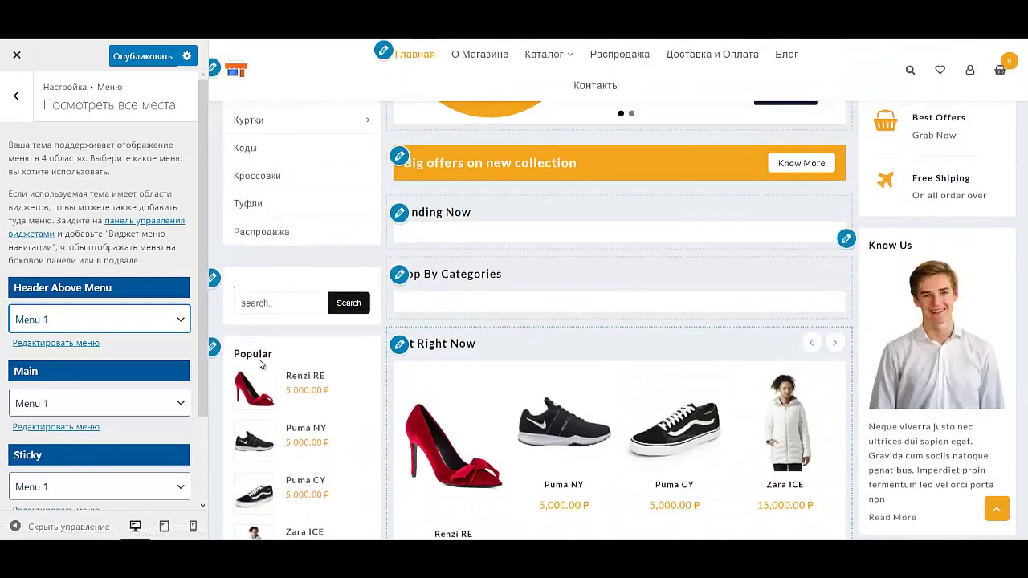
pyautogui.click(40, 321)
pyautogui.click(61, 340)
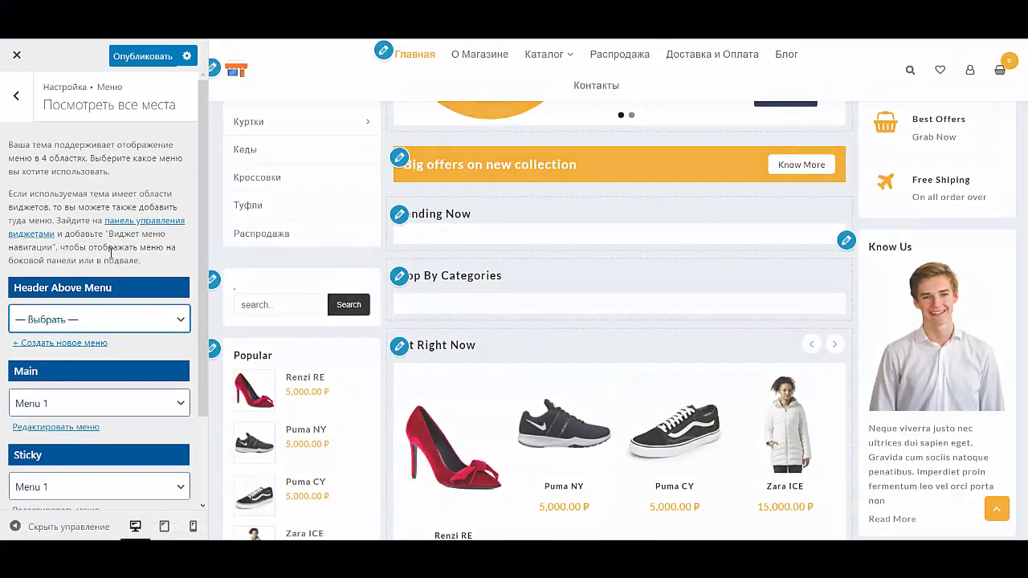
# Step: Delete the menu named top
pyautogui.click(13, 101)
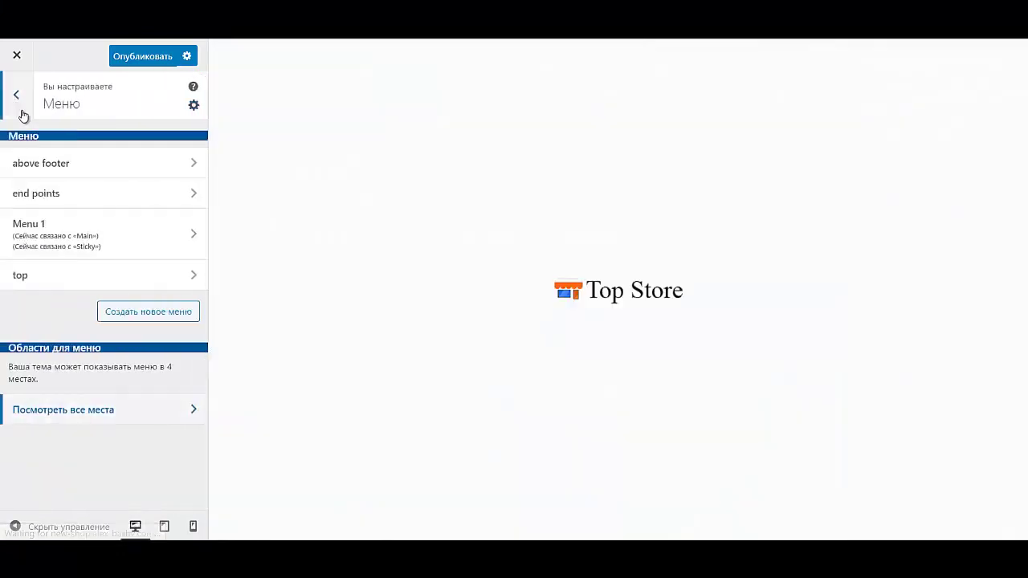
pyautogui.click(156, 288)
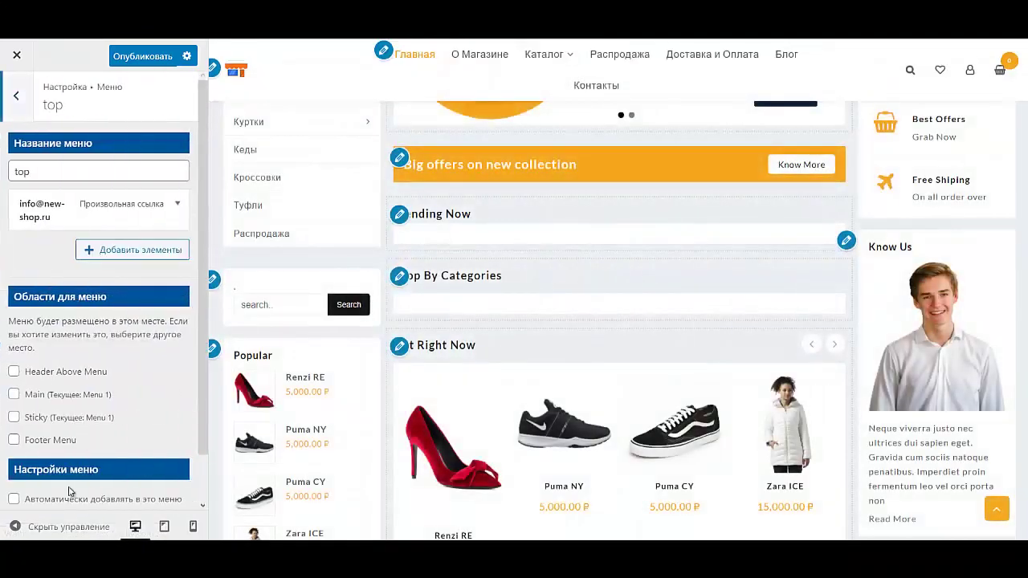
pyautogui.scroll(-1, 65, 461)
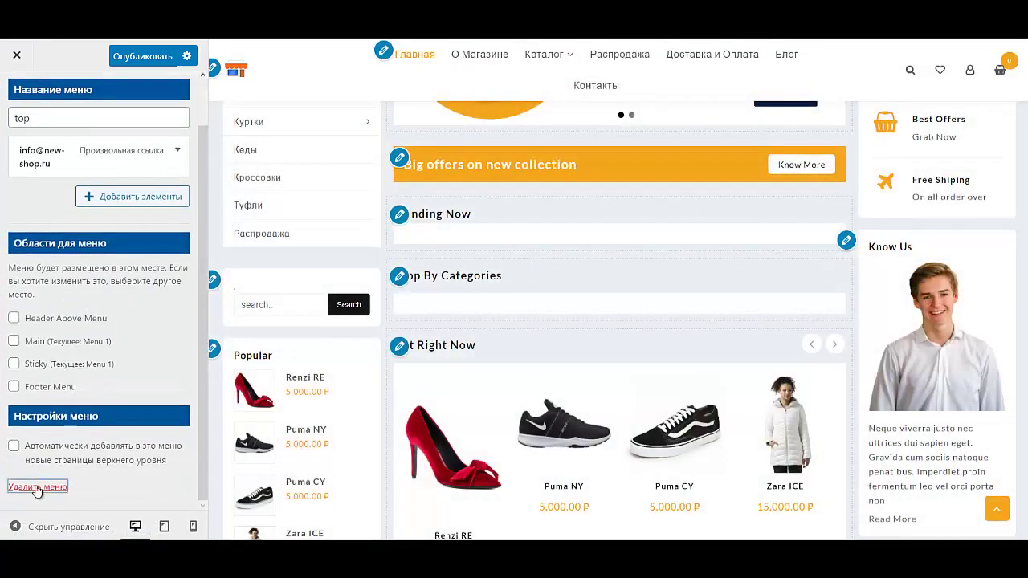
pyautogui.click(35, 487)
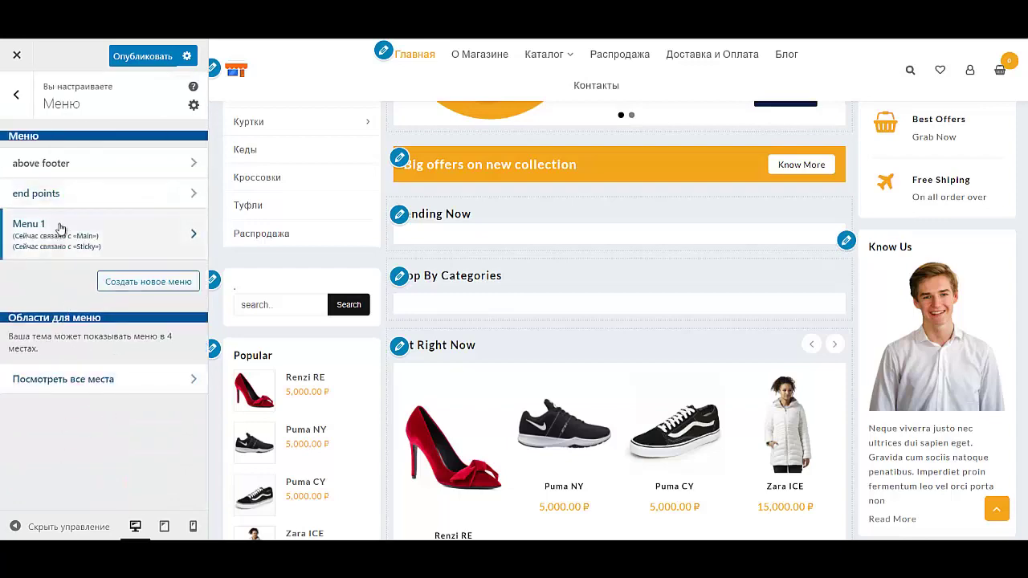
# Step: Rename the end points menu as Для Клиентов
pyautogui.click(65, 195)
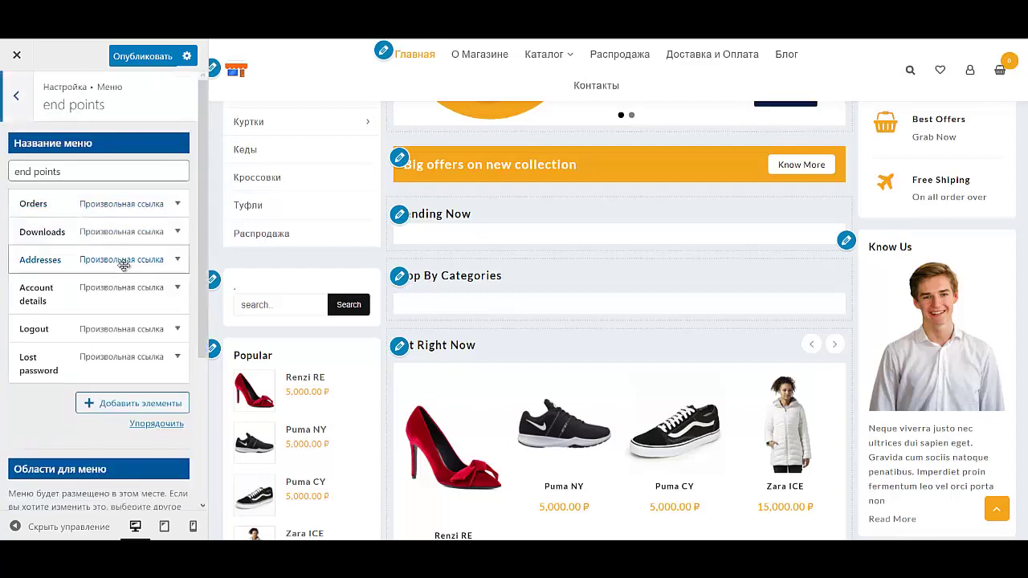
pyautogui.scroll(-10, 468, 293)
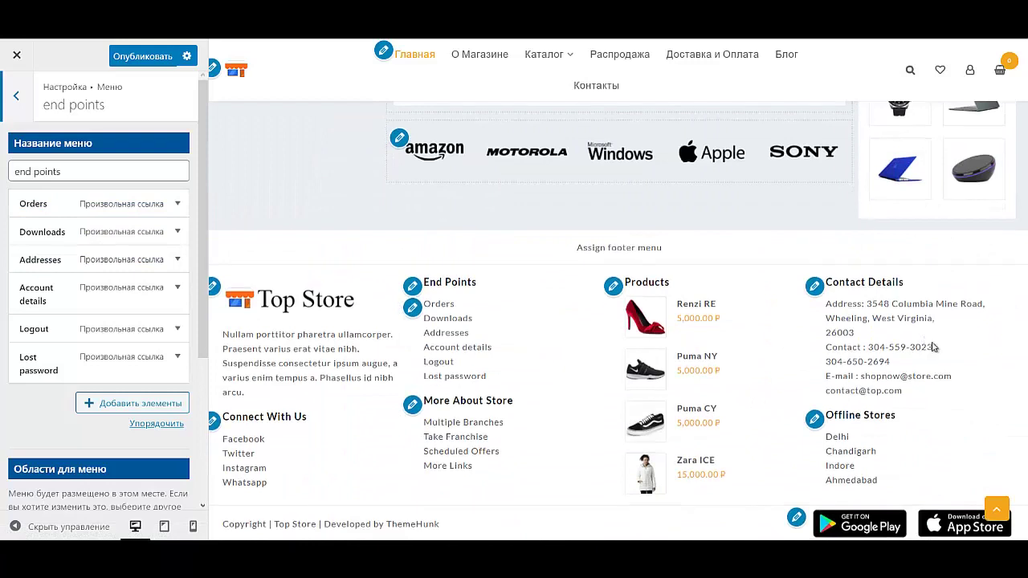
pyautogui.click(86, 170)
pyautogui.hotkey('ctrl', 'a')
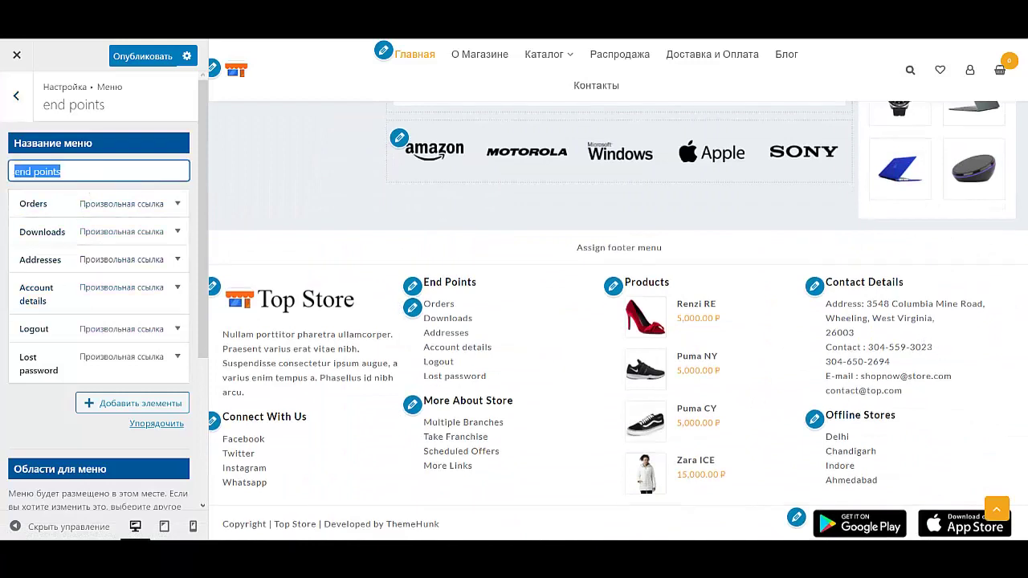
pyautogui.write('д')
pyautogui.press('capslock')
pyautogui.press('BackSpace')
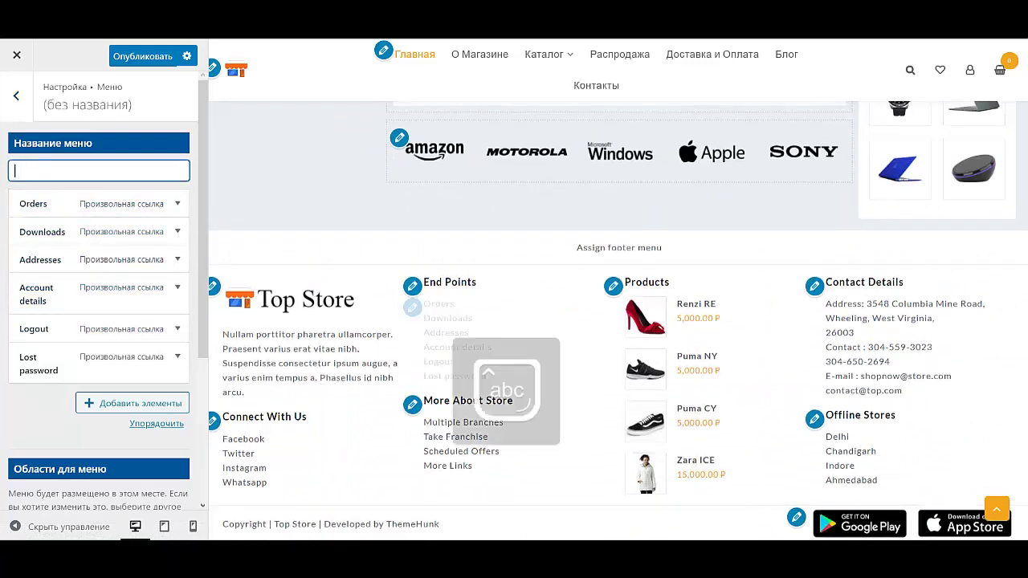
pyautogui.write('Для Клиентов')
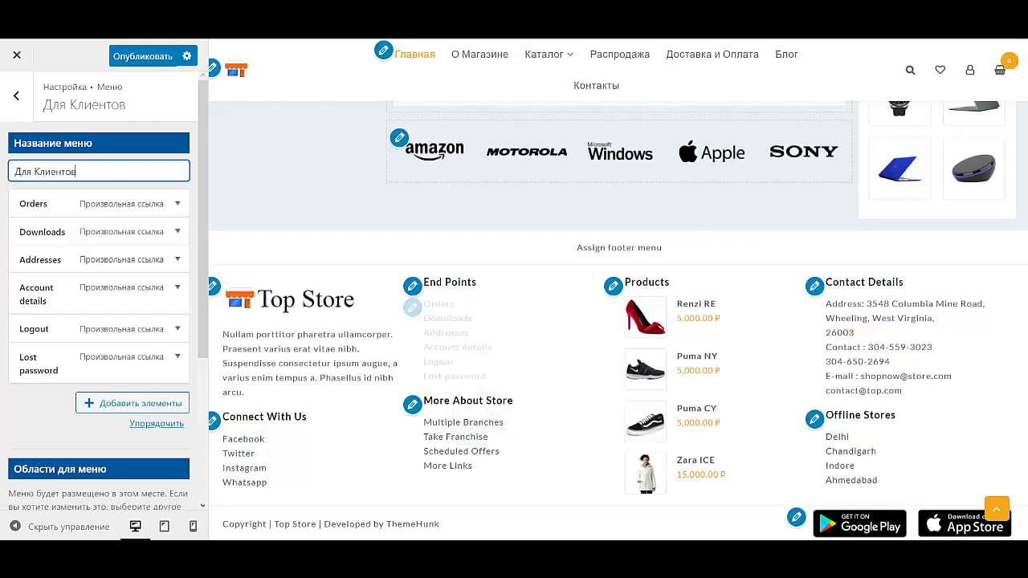
# Step: Remove the Lost password and Logout links from the former end points menu
pyautogui.click(178, 355)
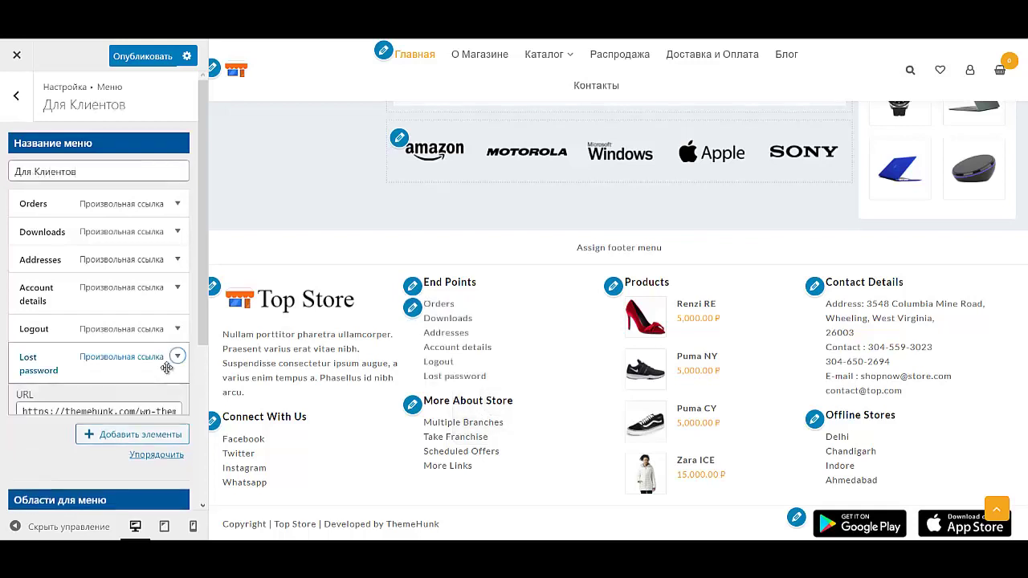
pyautogui.click(29, 486)
pyautogui.click(177, 328)
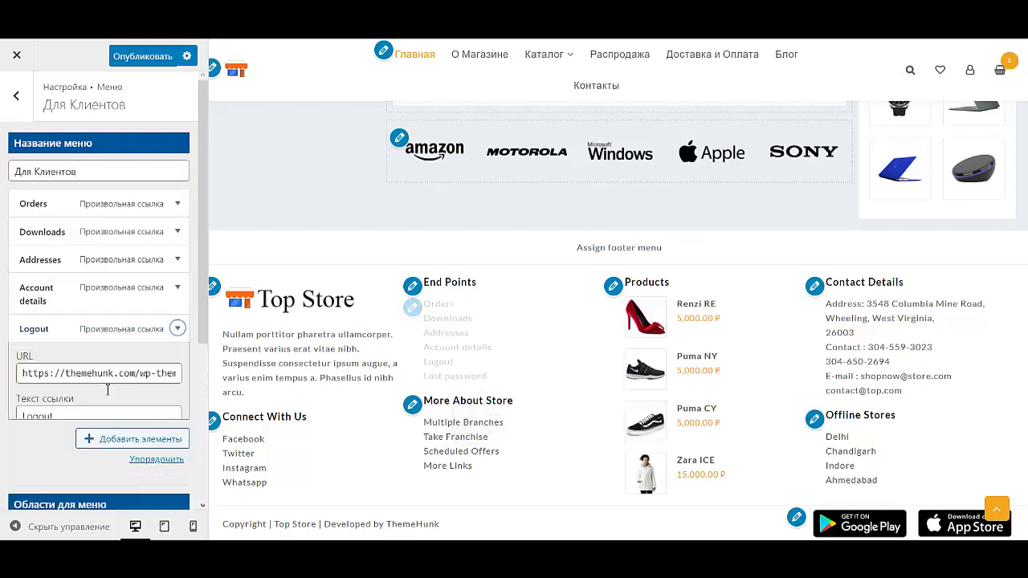
pyautogui.click(32, 444)
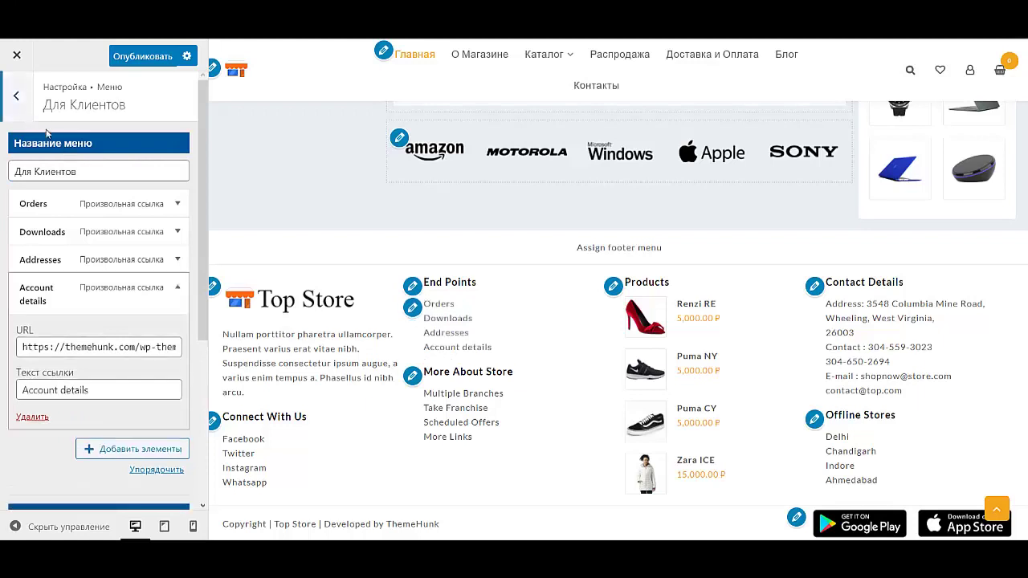
# Step: Rename the menu holding the Orders, Downloads and Addresses links as xc, and return to the list of menus
pyautogui.tripleClick(76, 171)
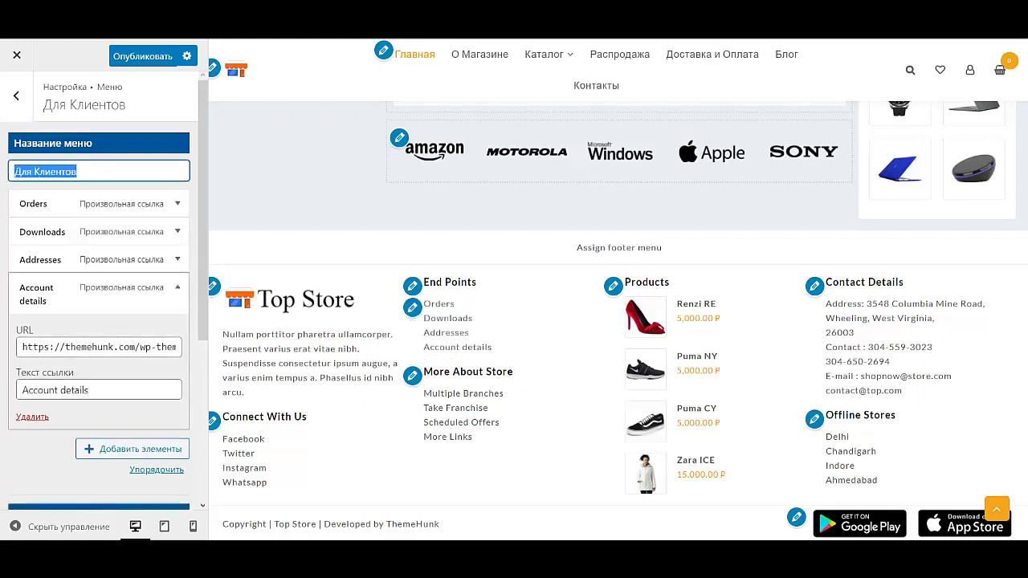
pyautogui.write('чс')
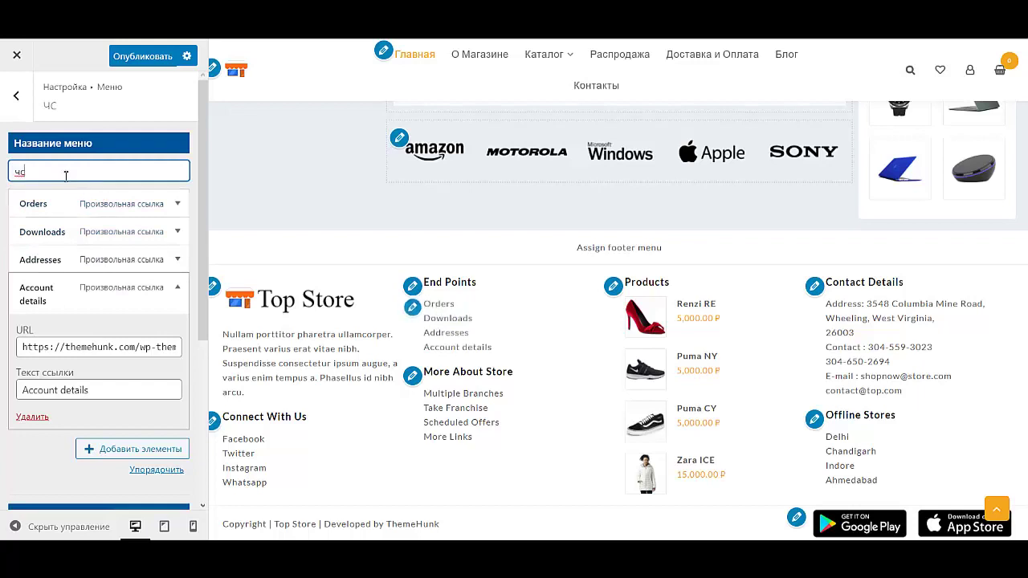
pyautogui.hotkey('ctrl', 'a')
pyautogui.press('BackSpace')
pyautogui.write('xc')
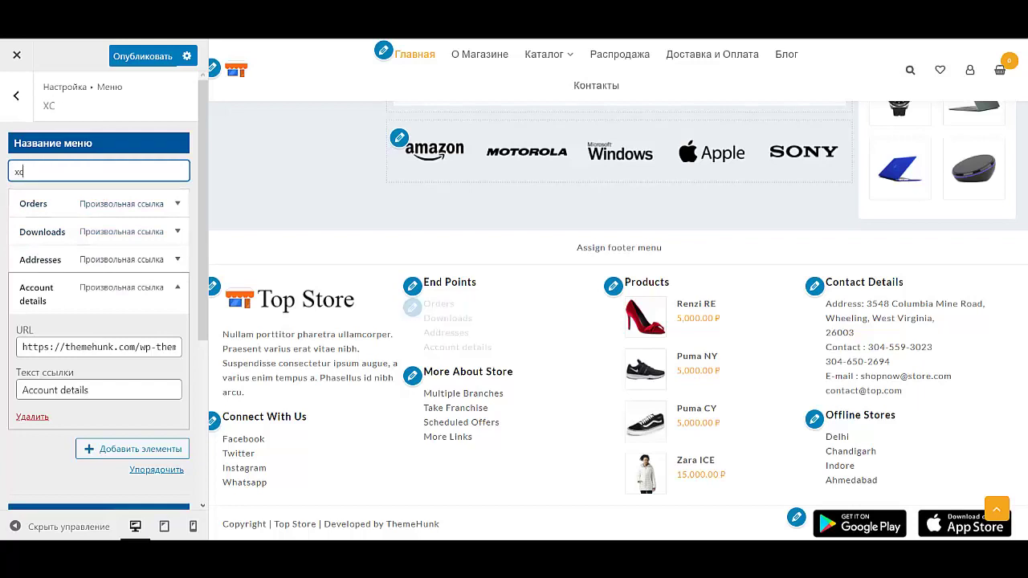
pyautogui.click(17, 90)
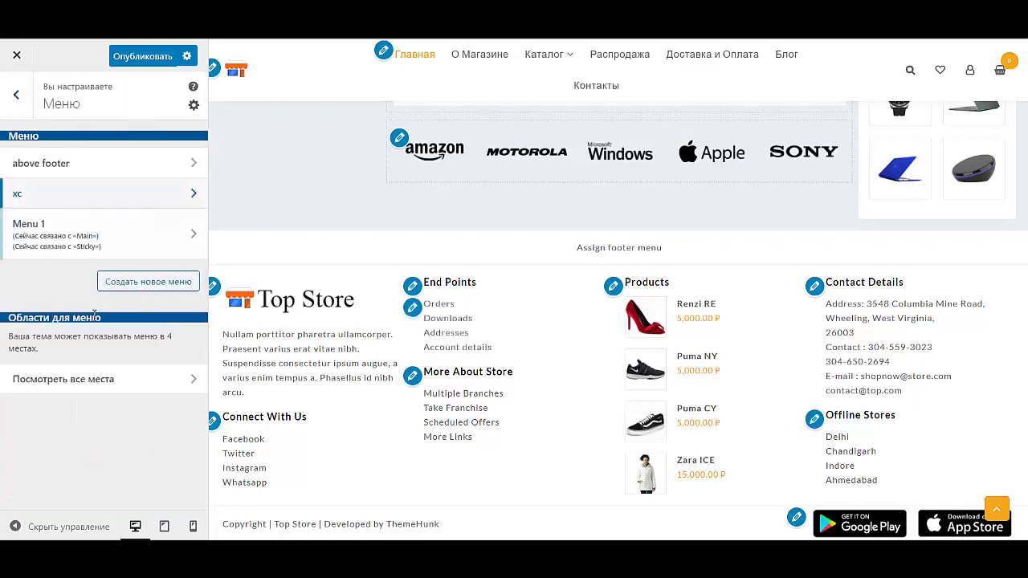
# Step: Create a new menu named Для Клиентов without assigning it to any display location
pyautogui.click(18, 89)
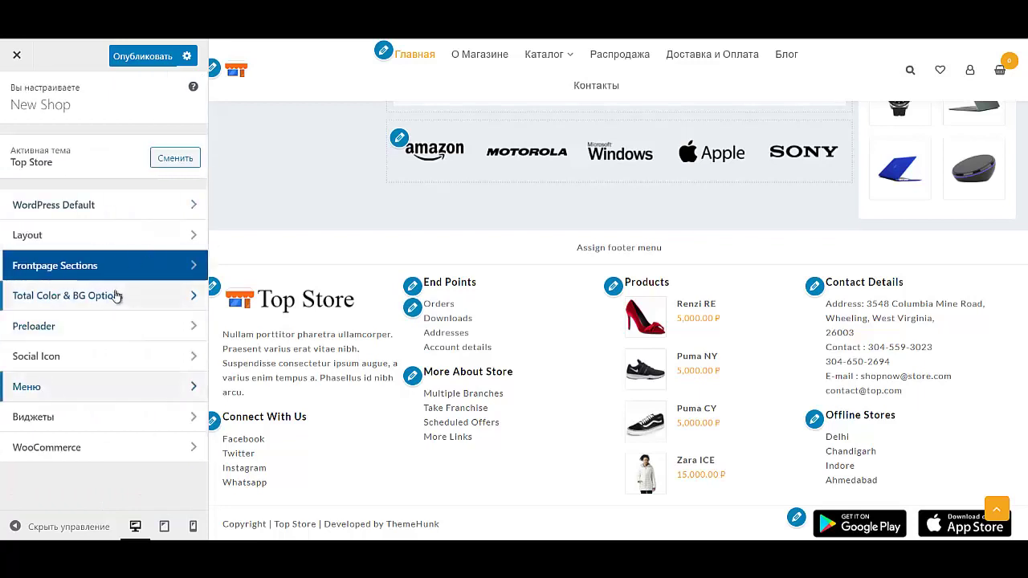
pyautogui.click(60, 394)
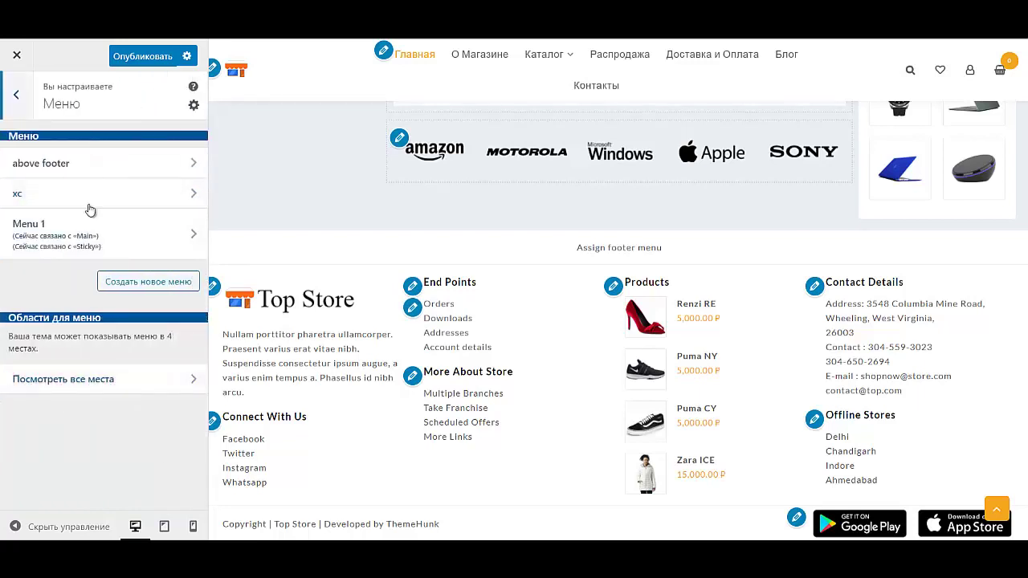
pyautogui.click(120, 281)
pyautogui.click(105, 172)
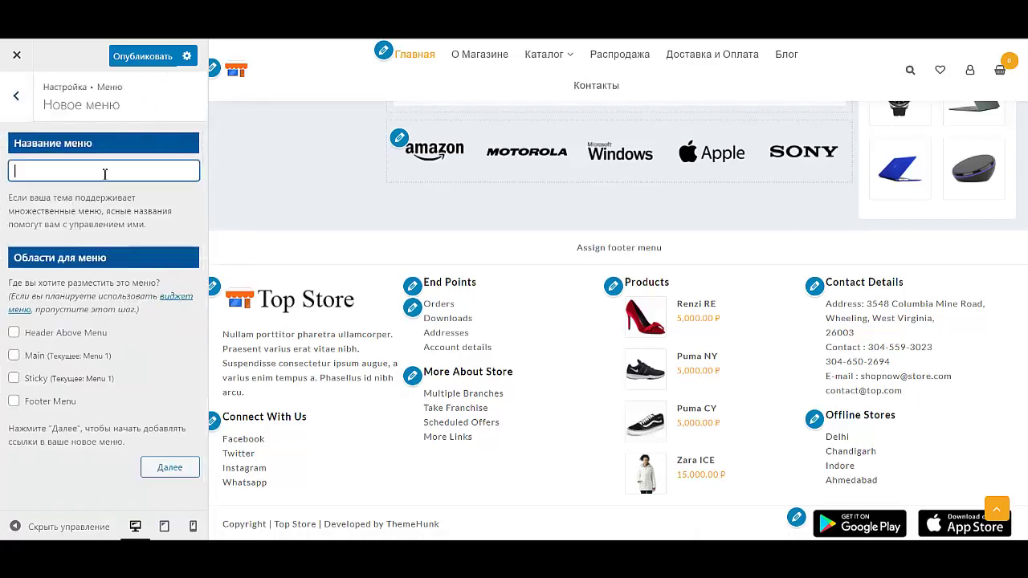
pyautogui.write('Для Клиентов')
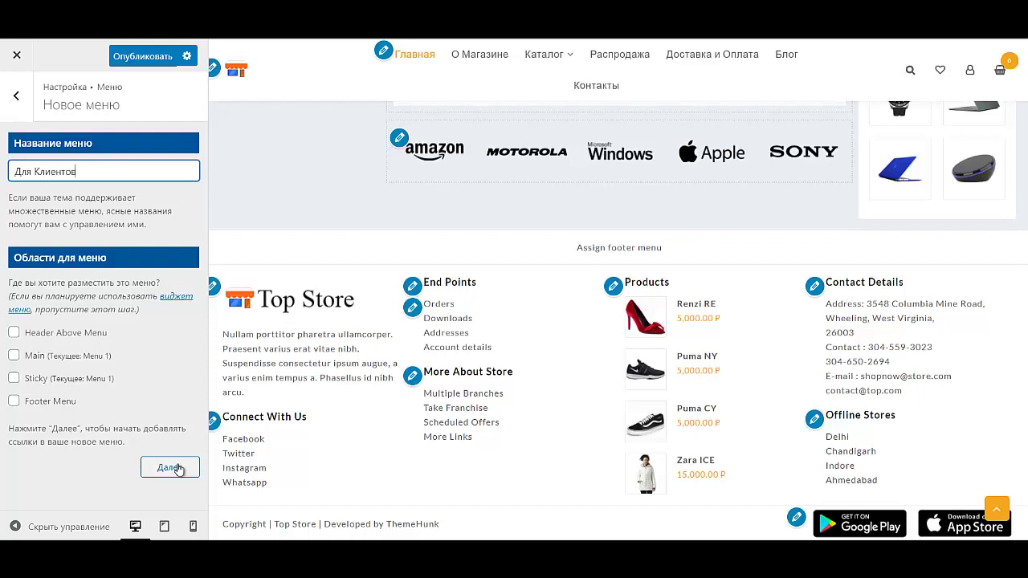
pyautogui.click(170, 467)
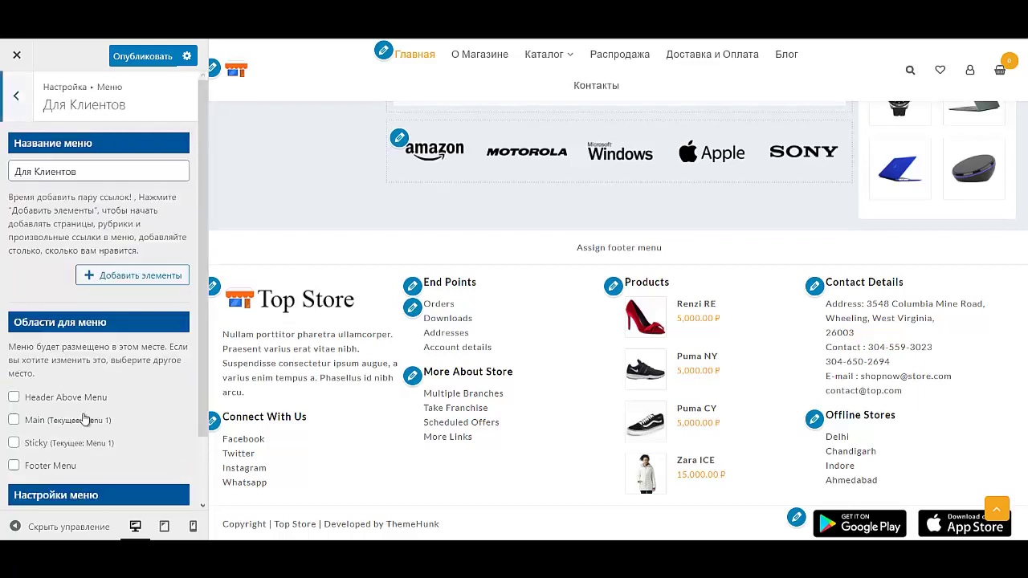
# Step: Add the pages О Магазине, Доставка и Оплата and Контакты to the Для Клиентов menu
pyautogui.click(122, 277)
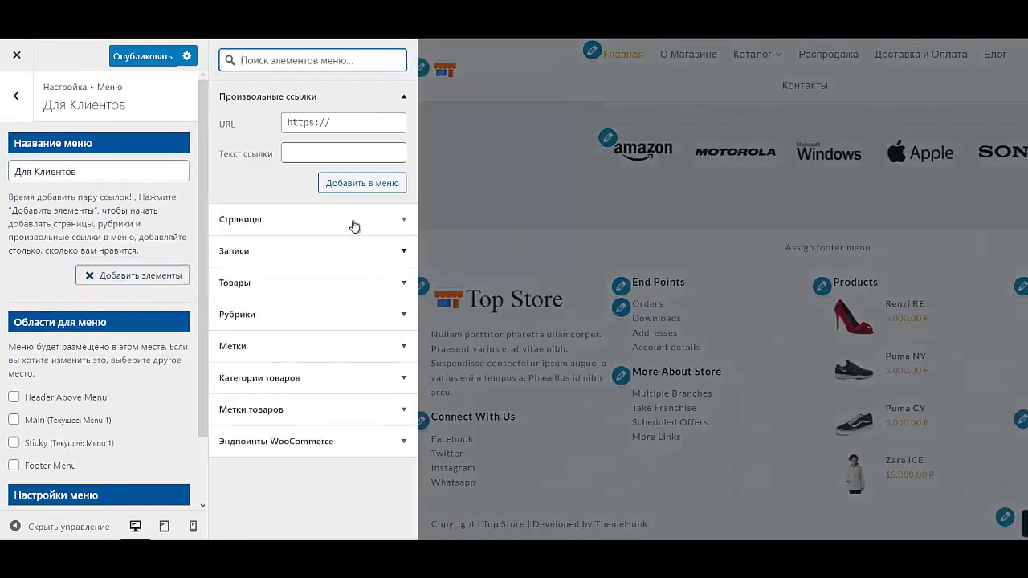
pyautogui.click(296, 219)
pyautogui.click(318, 271)
pyautogui.scroll(-3, 313, 257)
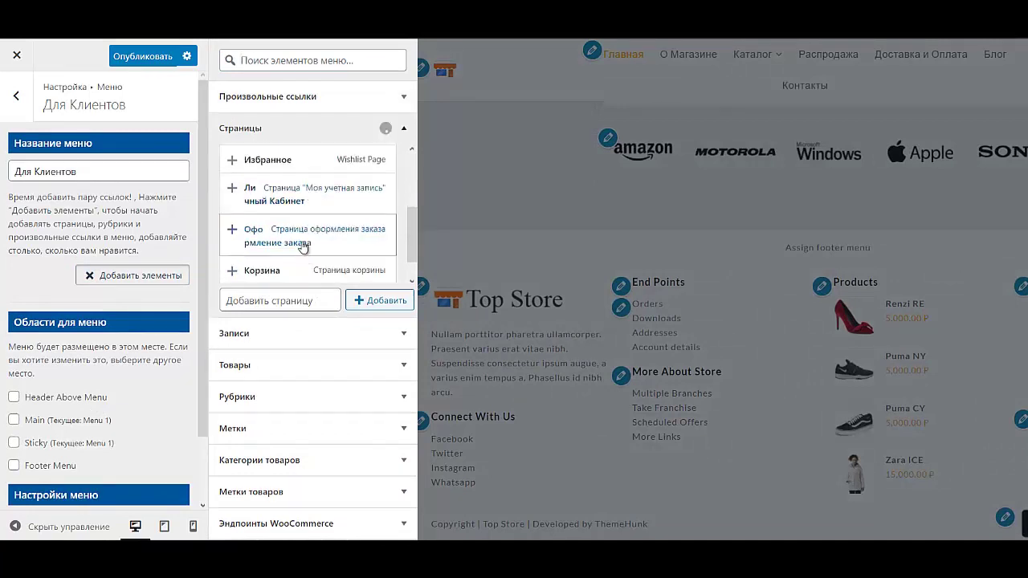
pyautogui.scroll(3, 307, 209)
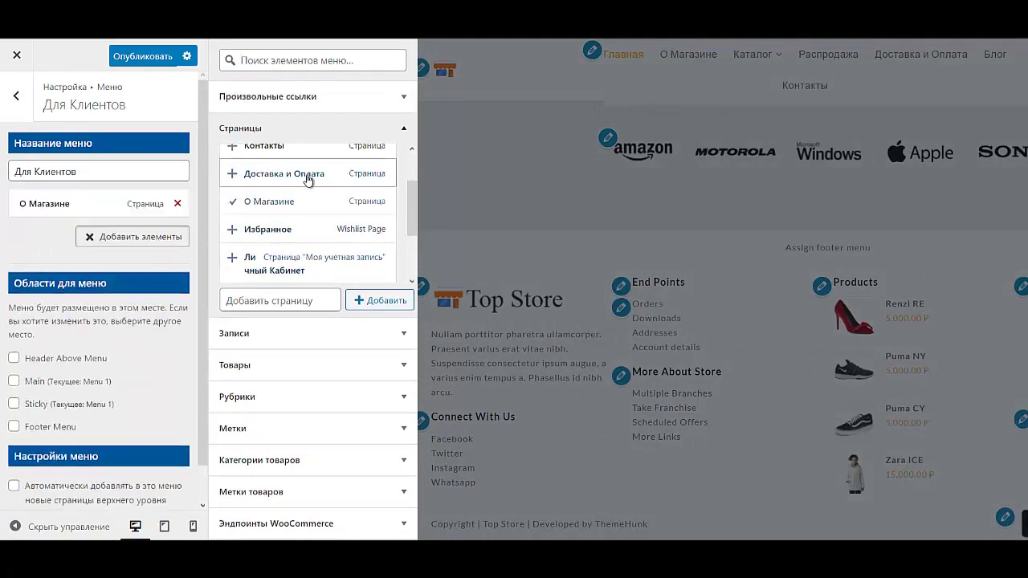
pyautogui.click(305, 173)
pyautogui.scroll(3, 306, 185)
pyautogui.click(308, 215)
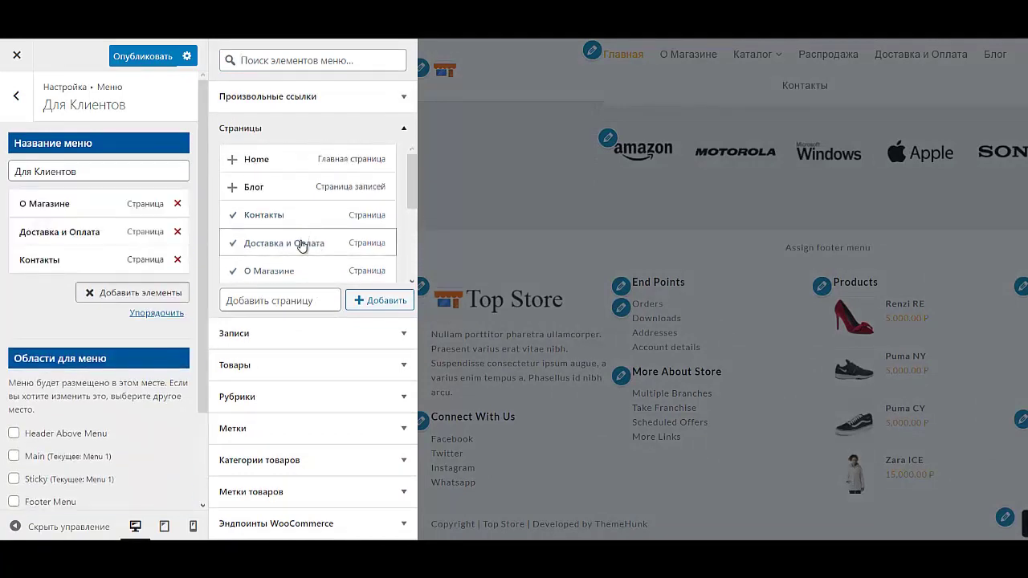
# Step: Add the Блог page to Для Клиентов, move it directly before Контакты, and return to the list of menus
pyautogui.scroll(-3, 298, 241)
pyautogui.scroll(3, 298, 233)
pyautogui.click(294, 191)
pyautogui.scroll(-3, 311, 252)
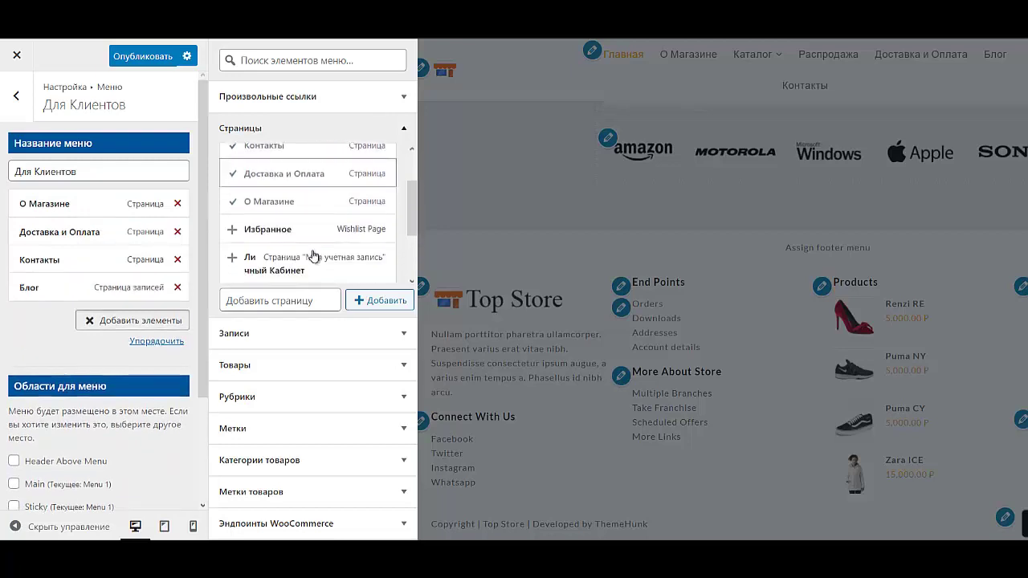
pyautogui.scroll(-1, 313, 254)
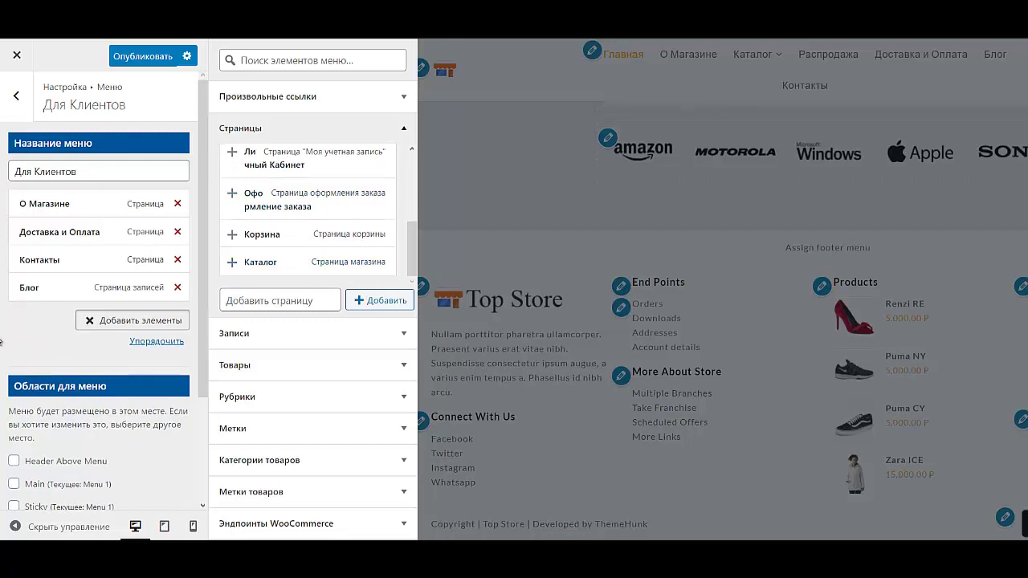
pyautogui.moveTo(39, 285); pyautogui.dragTo(36, 245)
pyautogui.click(16, 95)
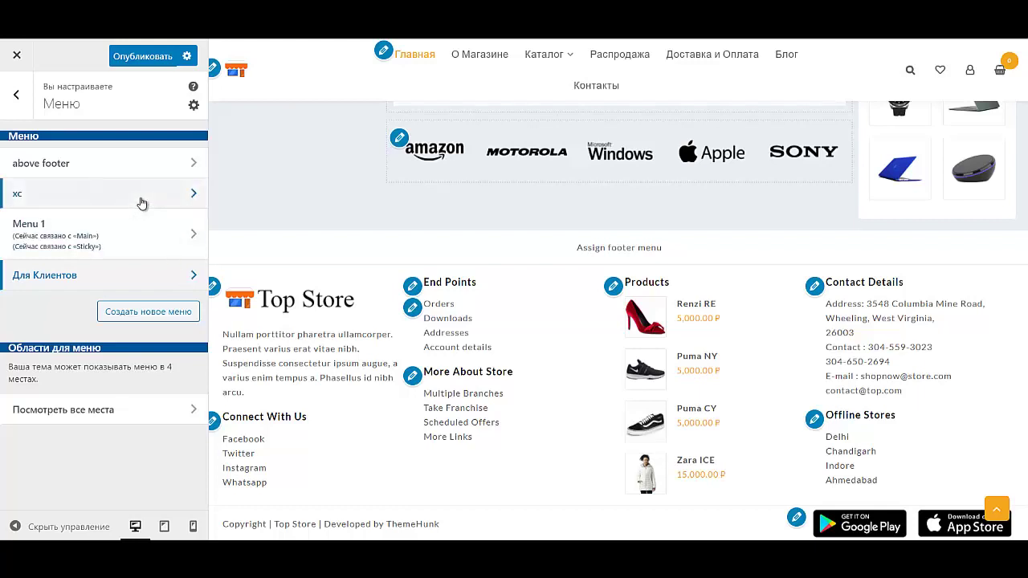
# Step: Check the links contained in the above footer menu and return to the list of menus
pyautogui.click(70, 165)
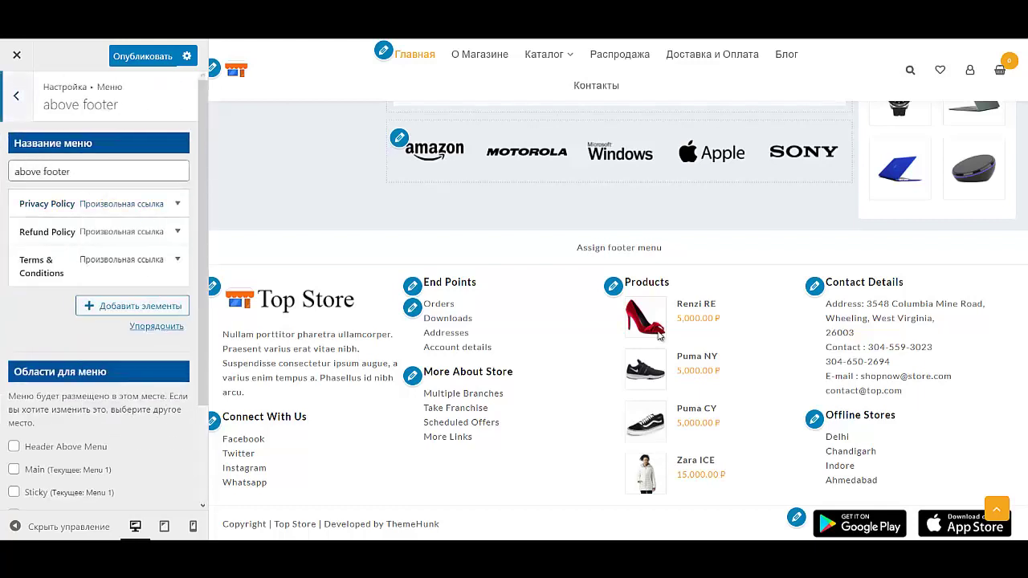
pyautogui.click(12, 94)
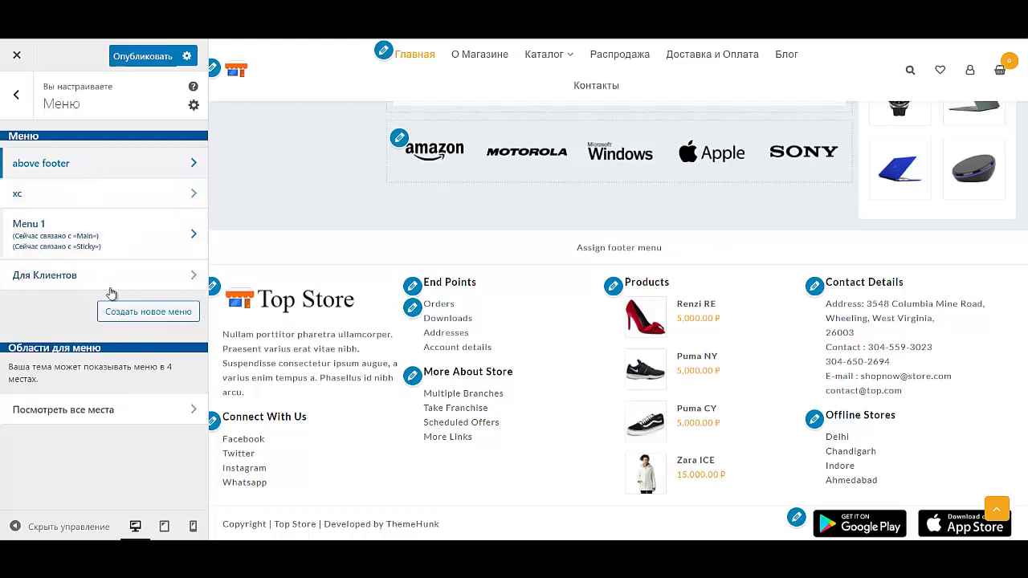
# Step: Create a new menu named Каталог without assigning it to any display location
pyautogui.click(126, 316)
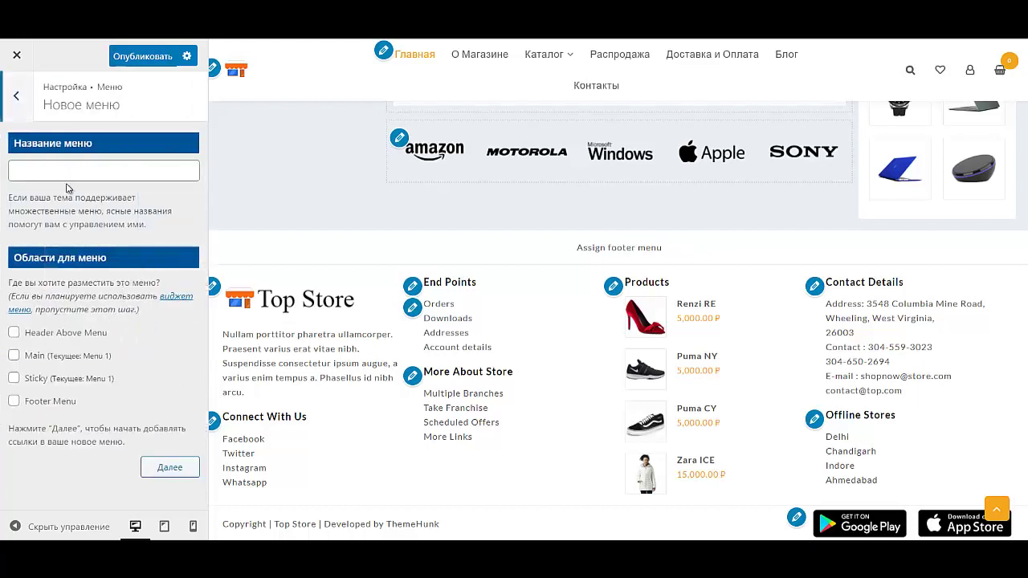
pyautogui.click(71, 171)
pyautogui.write('Каталог')
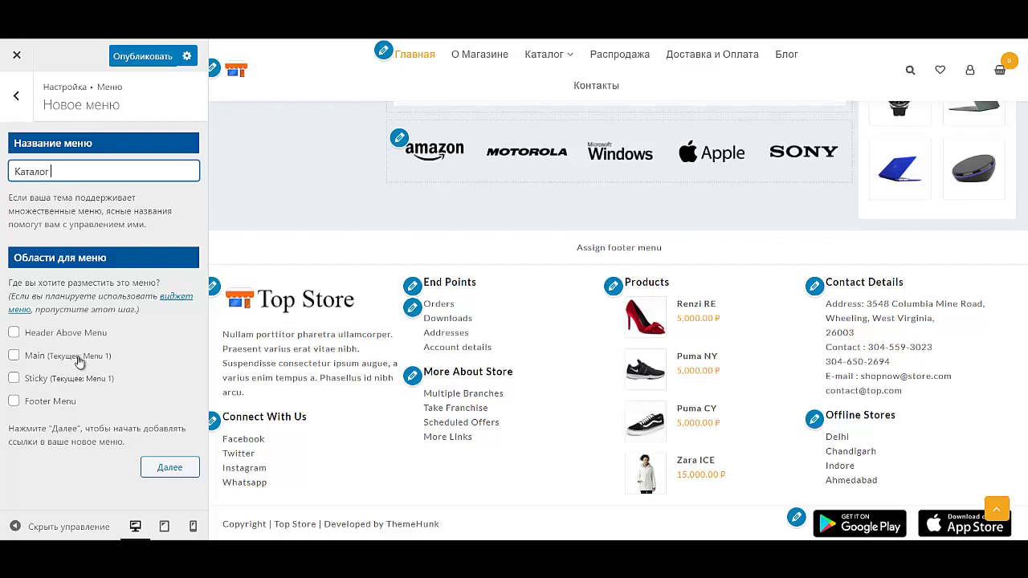
pyautogui.click(170, 468)
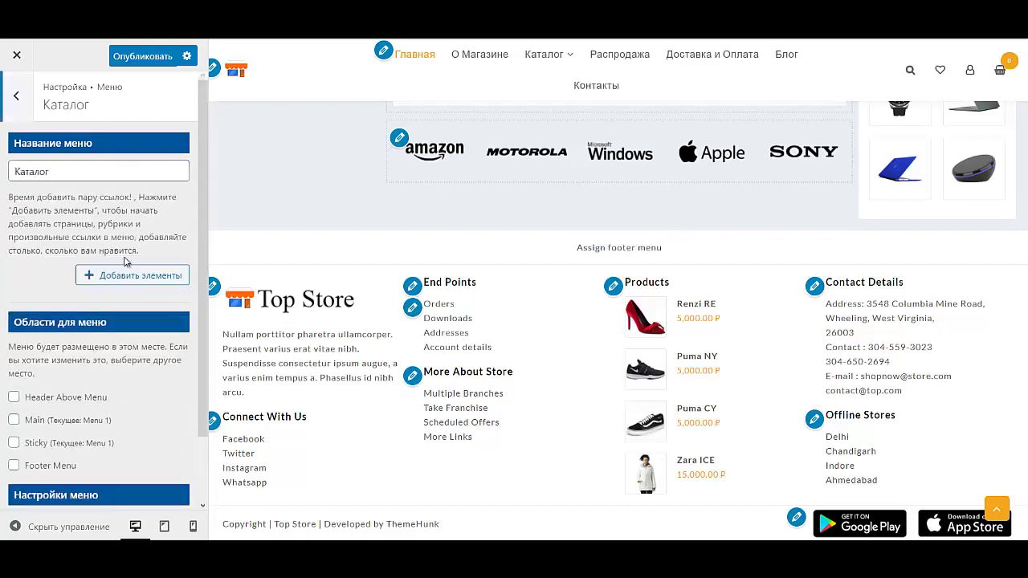
# Step: Add the product categories Джинсы, Свитшоты, Платья and Рубашки to the Каталог menu
pyautogui.click(133, 275)
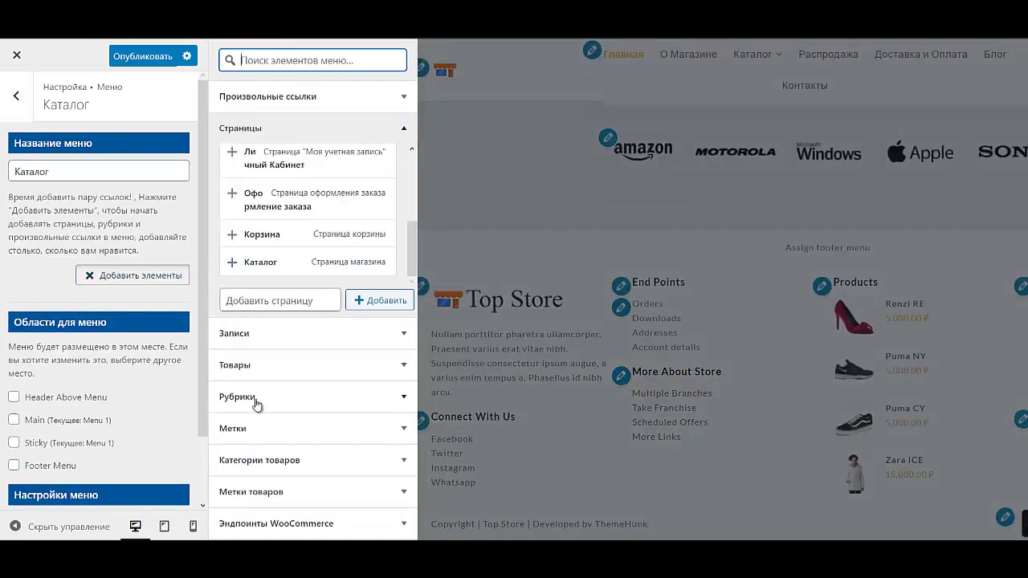
pyautogui.click(284, 460)
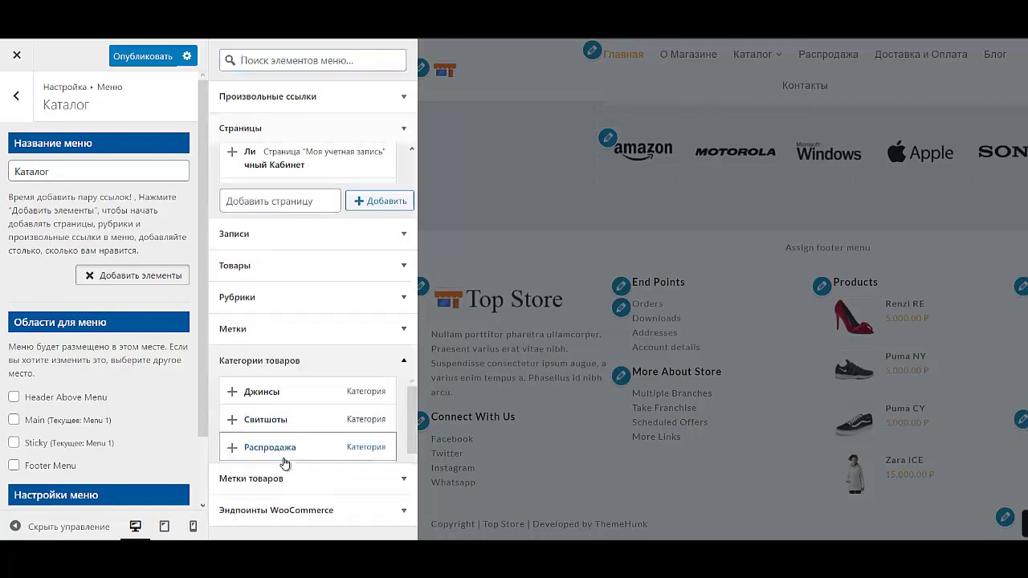
pyautogui.click(296, 329)
pyautogui.click(283, 347)
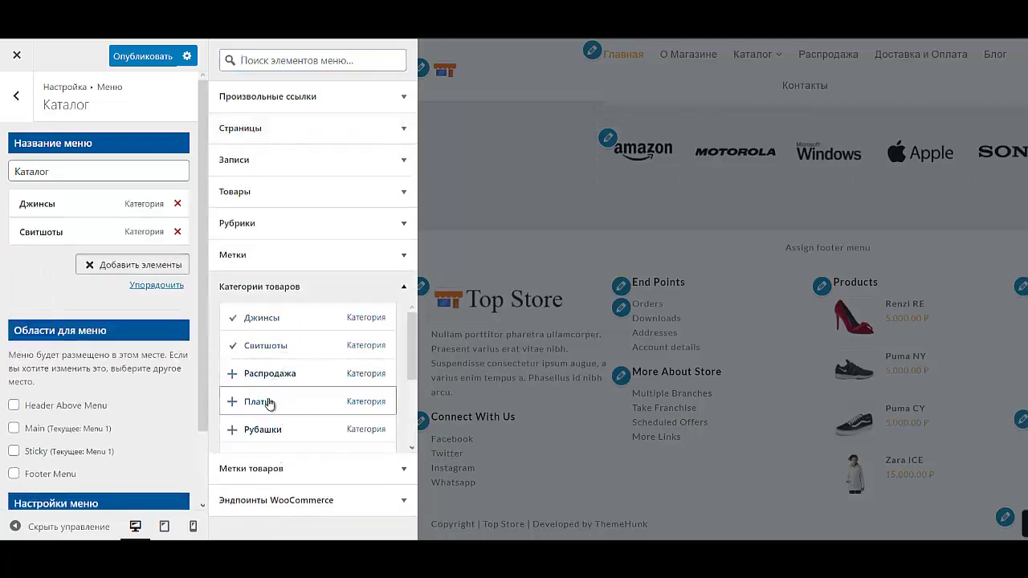
pyautogui.click(268, 401)
pyautogui.click(268, 429)
# Step: Add the product categories Куртки, Костюмы, Кроссовки, Кеды and Туфли to the Каталог menu
pyautogui.scroll(-3, 294, 393)
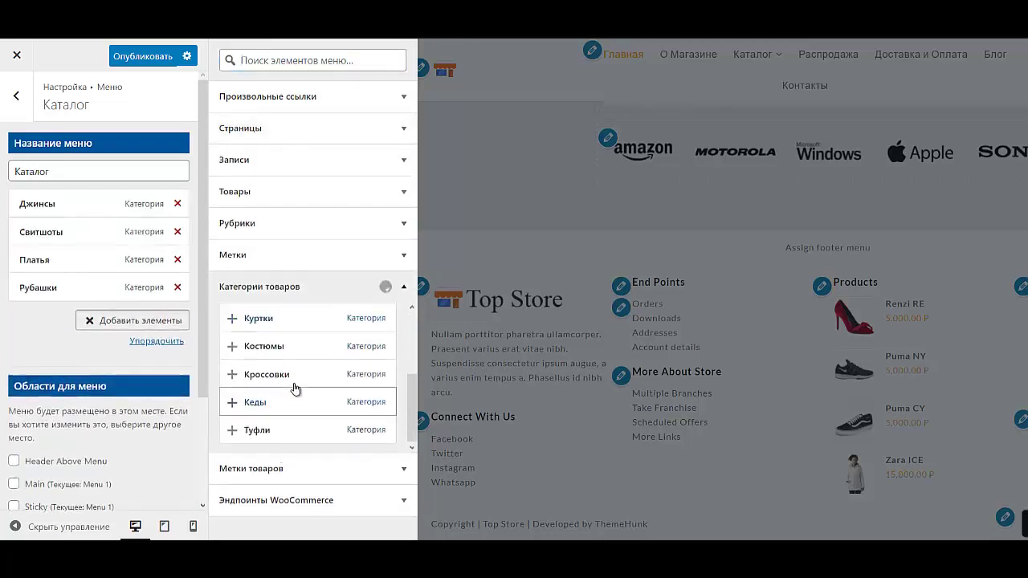
pyautogui.click(280, 321)
pyautogui.click(278, 346)
pyautogui.click(270, 376)
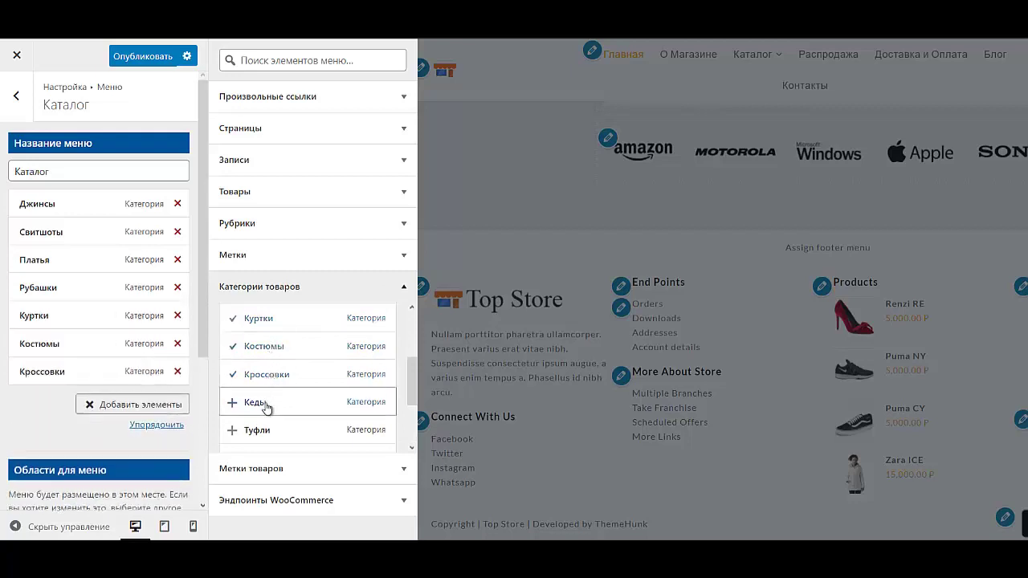
pyautogui.click(264, 405)
pyautogui.click(264, 428)
# Step: Add the product category Брюки to the Каталог menu and move it directly after Джинсы
pyautogui.scroll(-1, 292, 392)
pyautogui.click(292, 393)
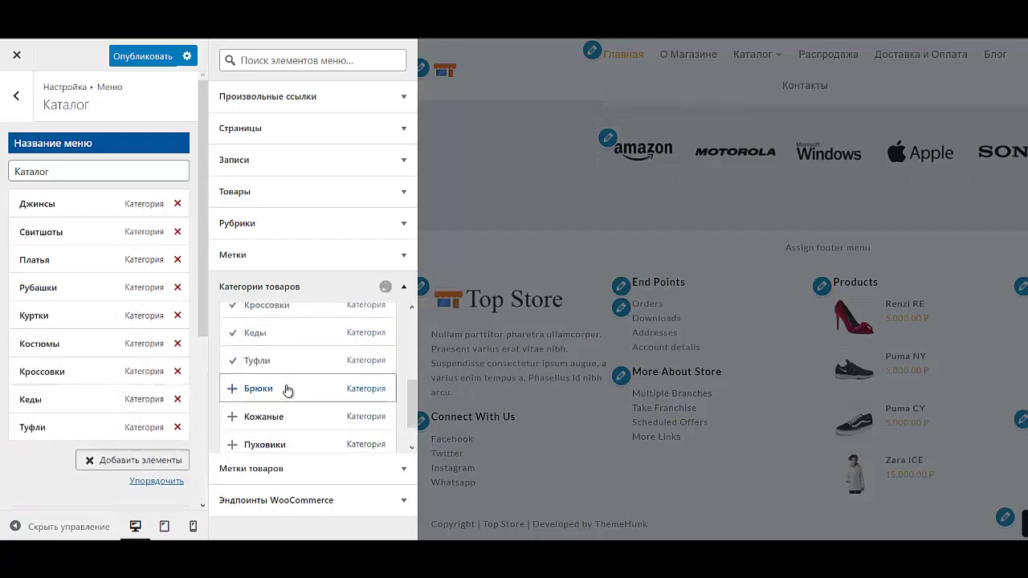
pyautogui.scroll(-1, 287, 413)
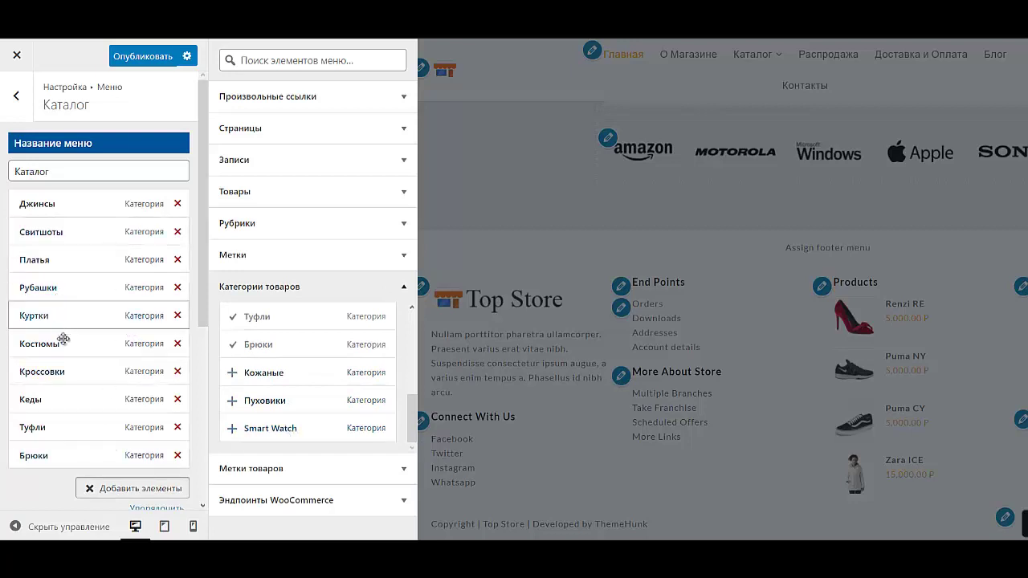
pyautogui.moveTo(58, 453); pyautogui.dragTo(57, 232)
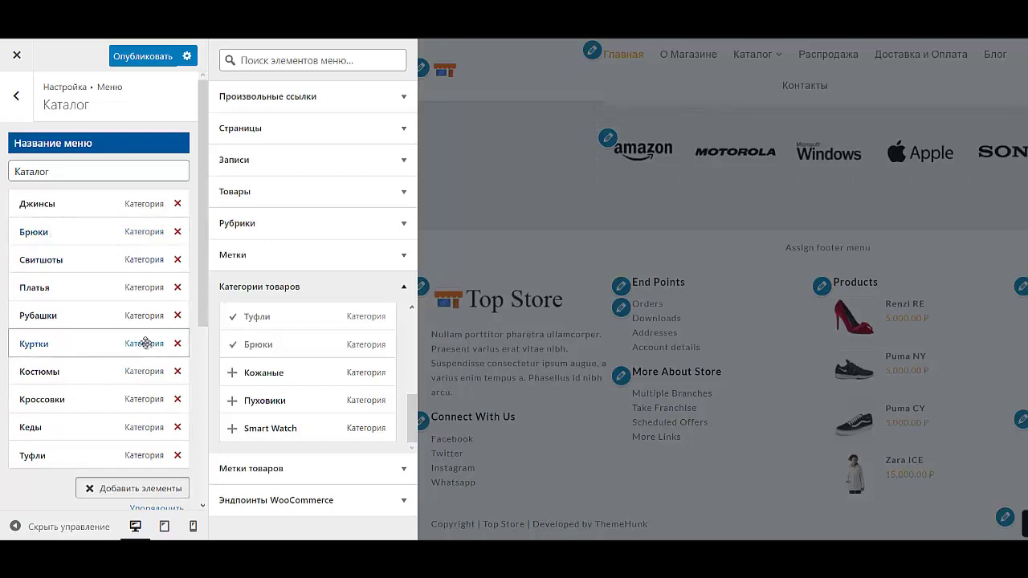
pyautogui.click(554, 460)
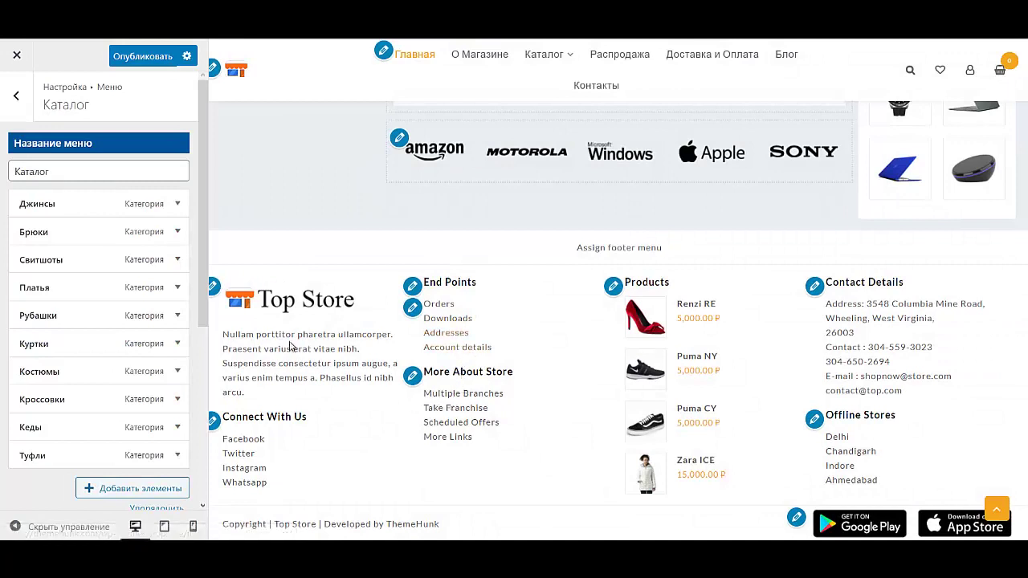
# Step: Remove Кроссовки, Кеды and Туфли from the Каталог menu and move Куртки below Костюмы
pyautogui.click(178, 399)
pyautogui.click(32, 493)
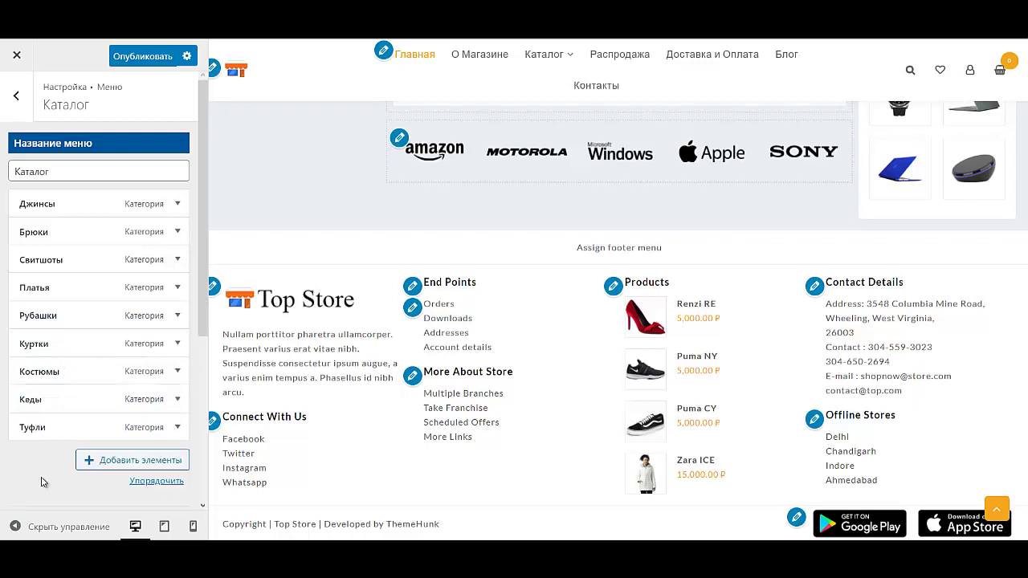
pyautogui.click(178, 398)
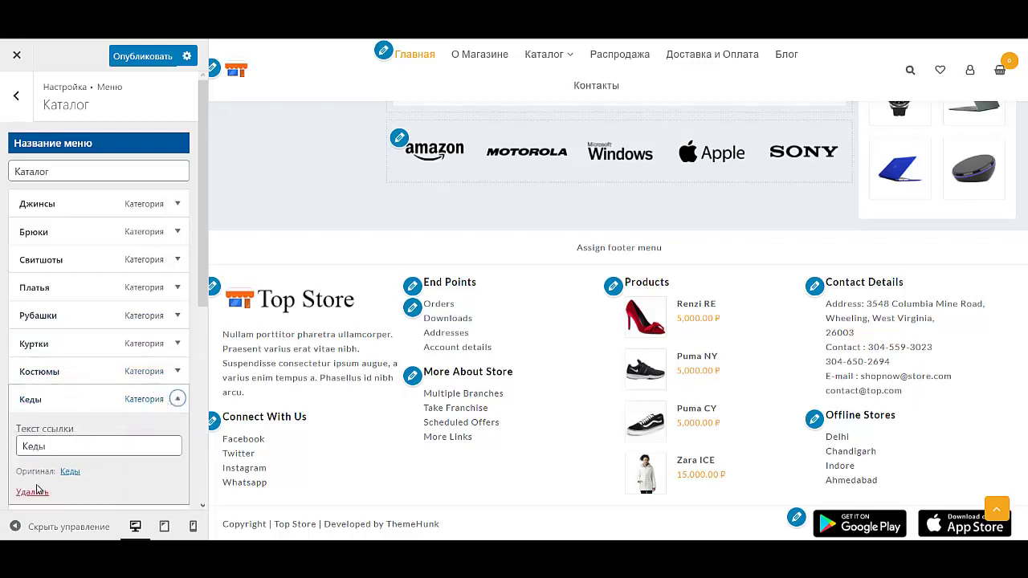
pyautogui.click(32, 492)
pyautogui.click(178, 399)
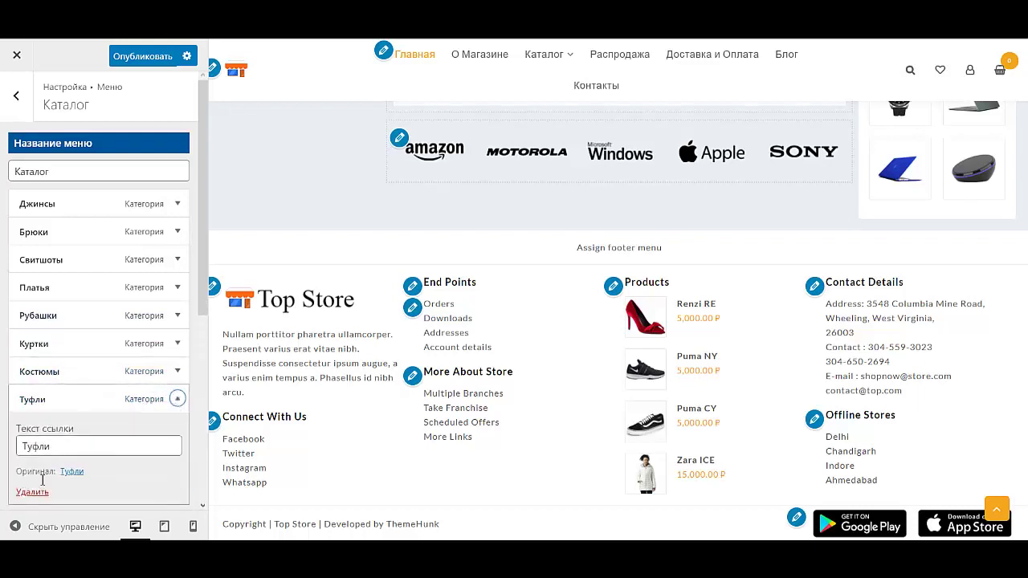
pyautogui.click(32, 491)
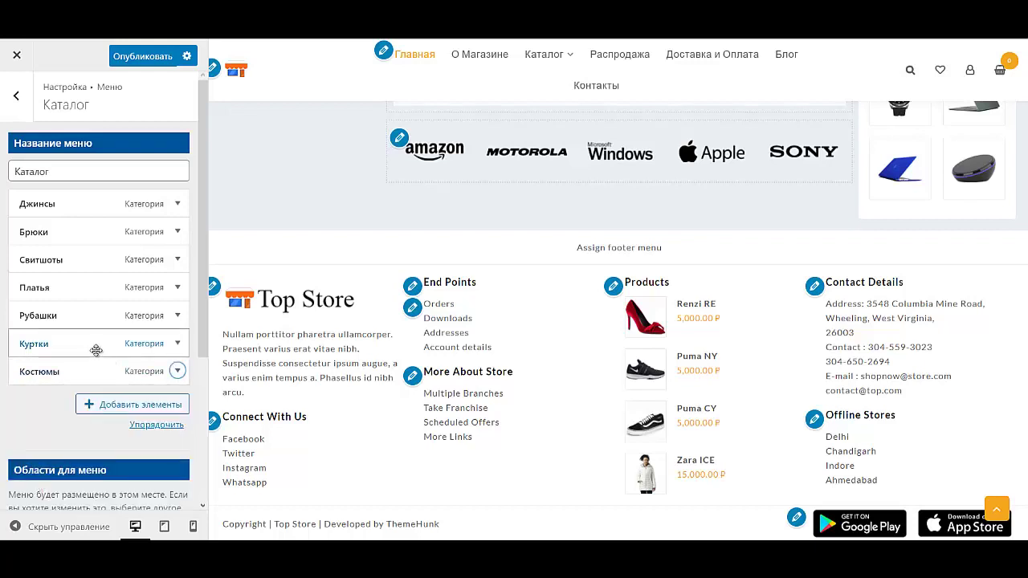
pyautogui.moveTo(89, 347); pyautogui.dragTo(81, 371)
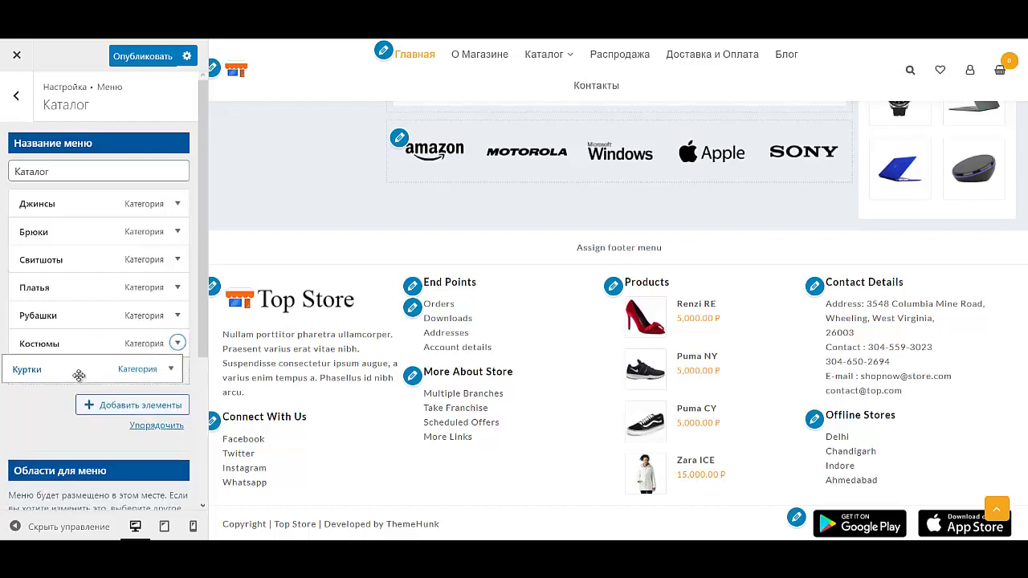
# Step: Rename the Каталог menu as Одежда and return to the list of menus
pyautogui.click(89, 179)
pyautogui.hotkey('ctrl', 'a')
pyautogui.press('BackSpace')
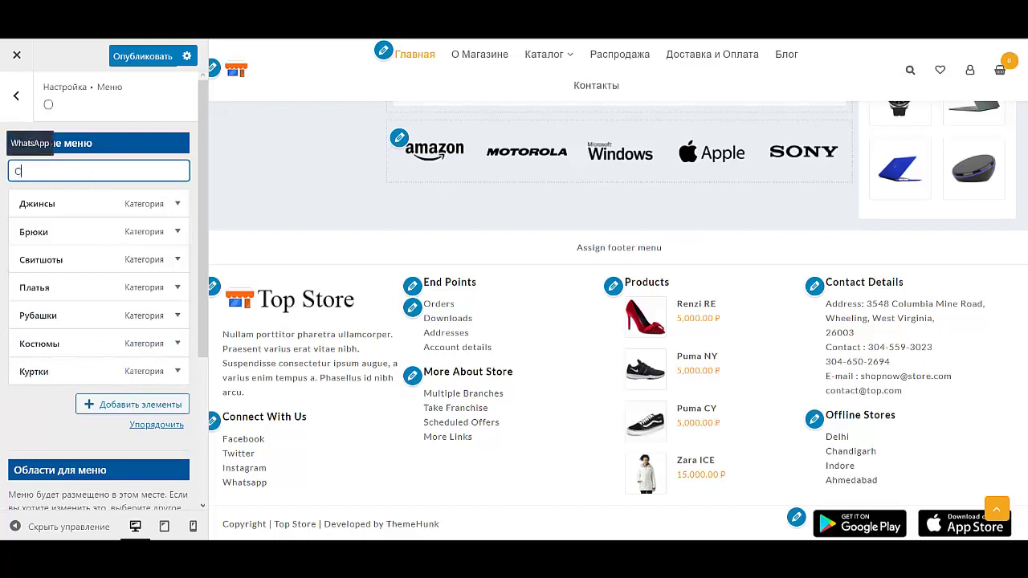
pyautogui.write('Одежда')
pyautogui.click(16, 95)
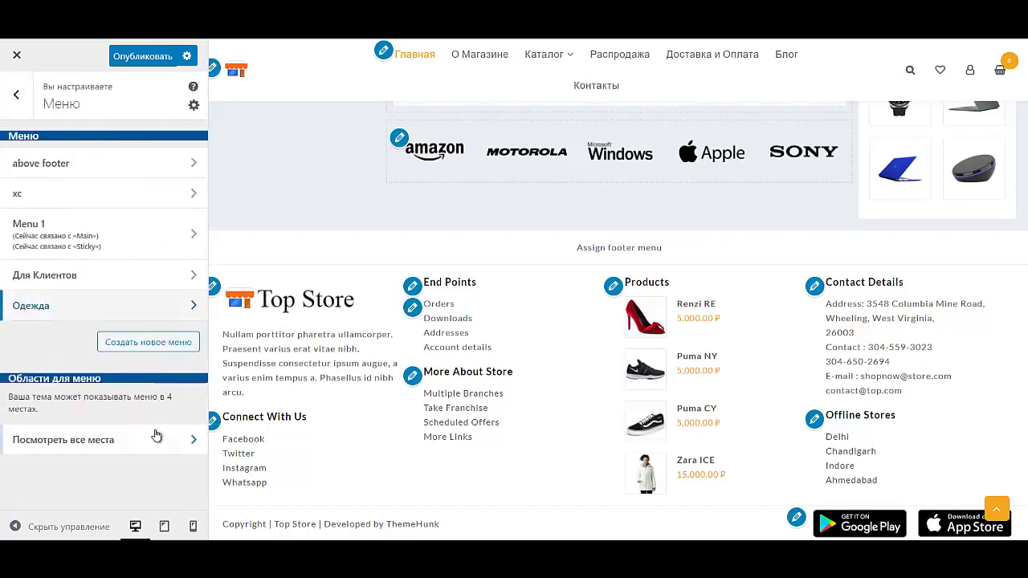
# Step: Create a new menu named Обувь without assigning it to any display location
pyautogui.click(147, 343)
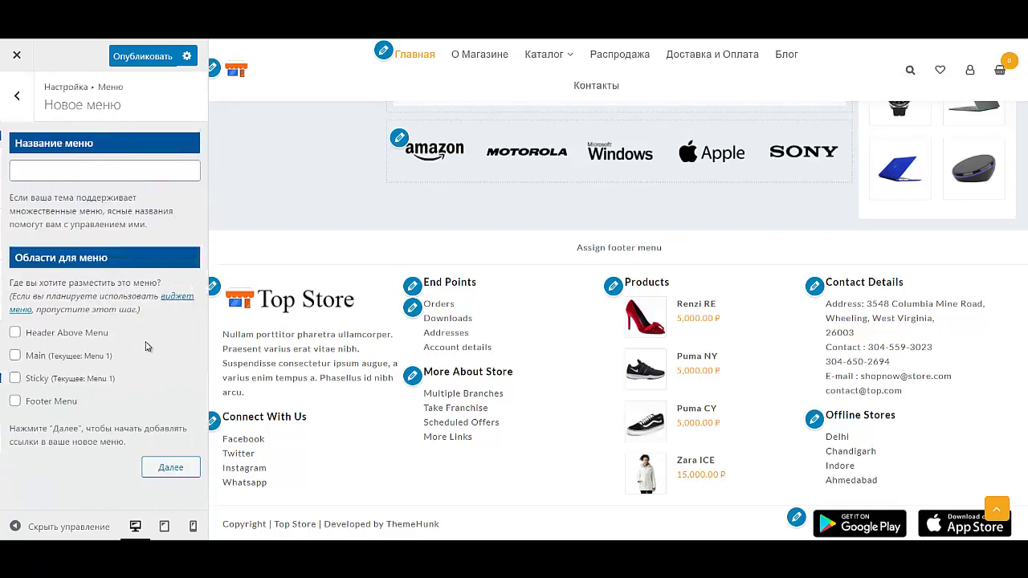
pyautogui.click(113, 169)
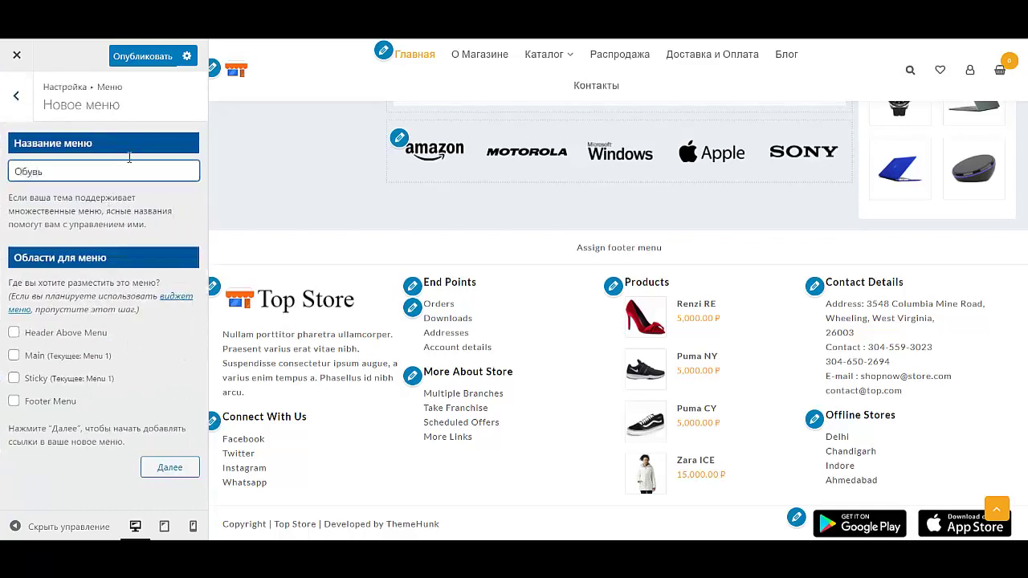
pyautogui.click(168, 468)
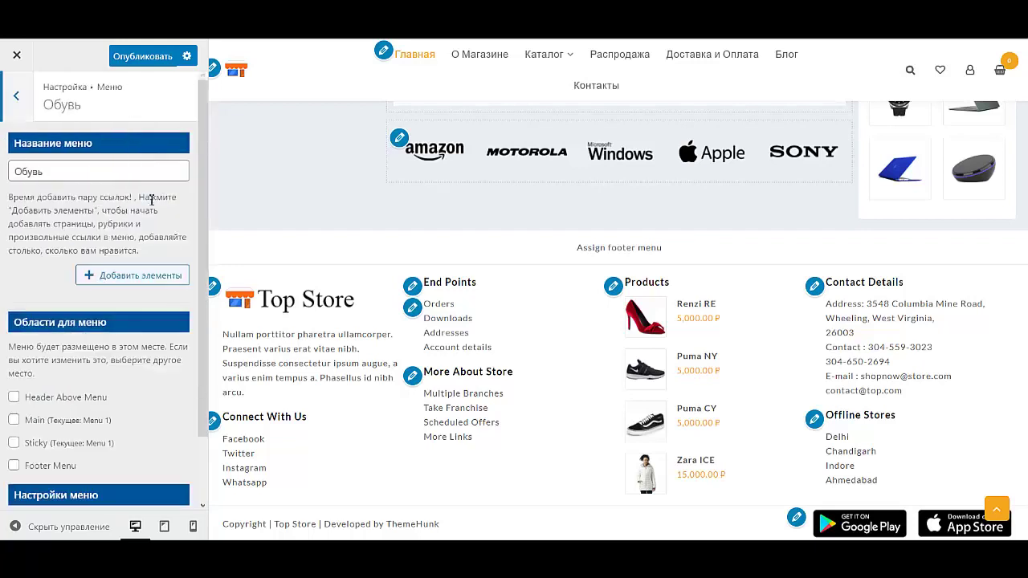
# Step: Add the product categories Туфли, Кеды and Кроссовки to the Обувь menu
pyautogui.click(117, 277)
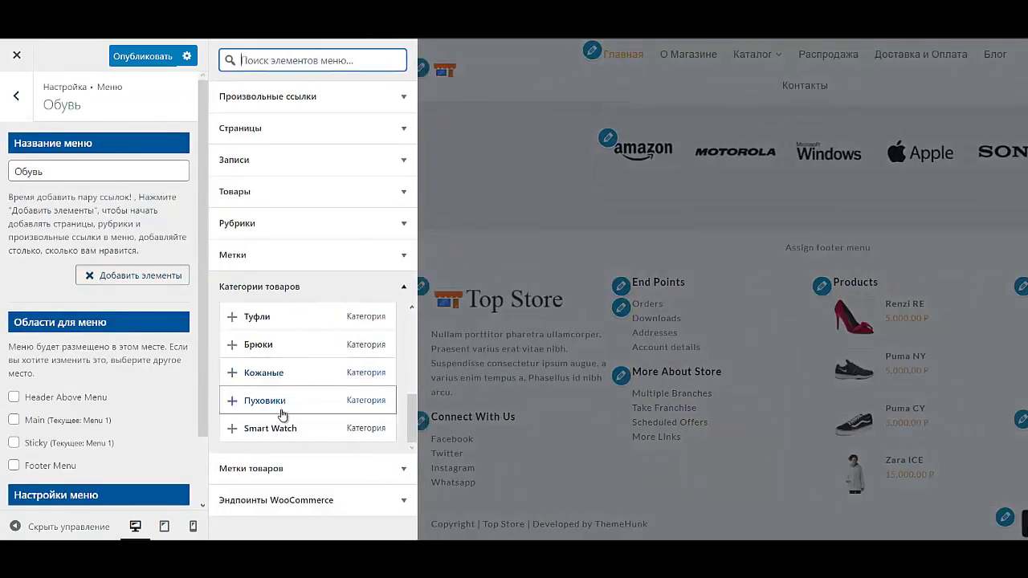
pyautogui.click(273, 318)
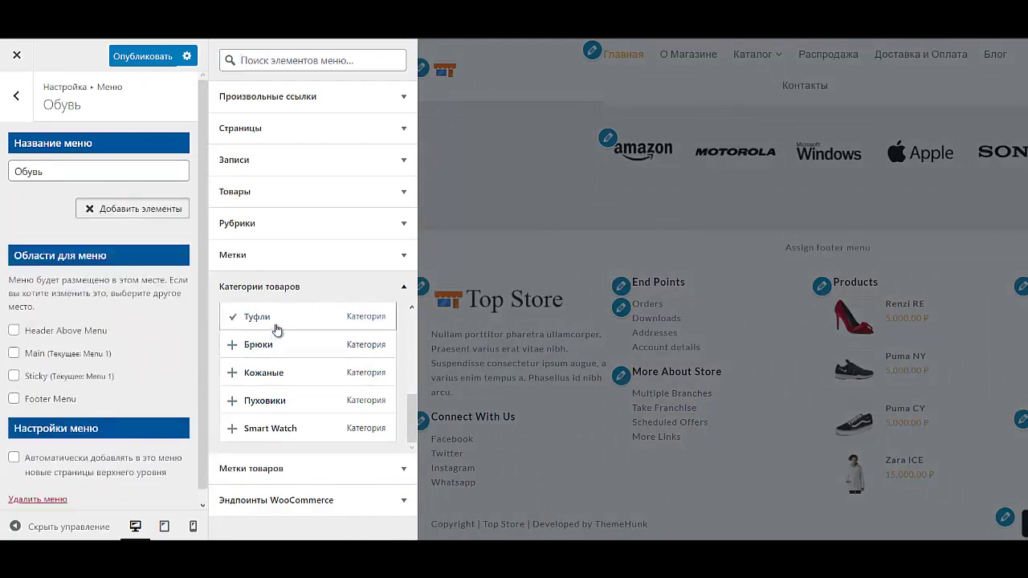
pyautogui.scroll(3, 296, 380)
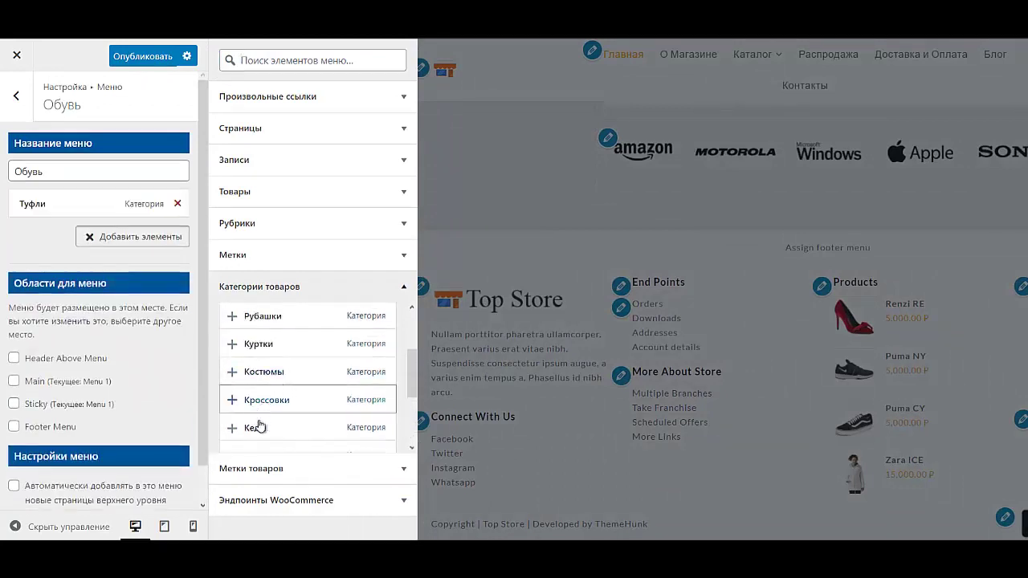
pyautogui.click(259, 426)
pyautogui.click(264, 405)
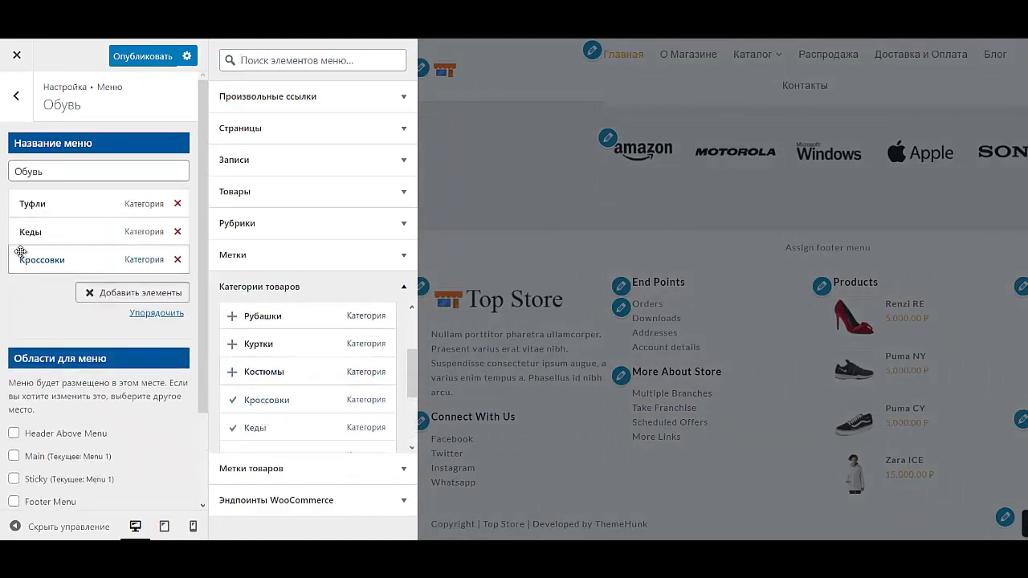
# Step: Reorder the Обувь menu as Кеды, Кроссовки, Туфли and return to the list of menus
pyautogui.moveTo(23, 233); pyautogui.dragTo(30, 201)
pyautogui.moveTo(23, 259); pyautogui.dragTo(28, 233)
pyautogui.click(16, 96)
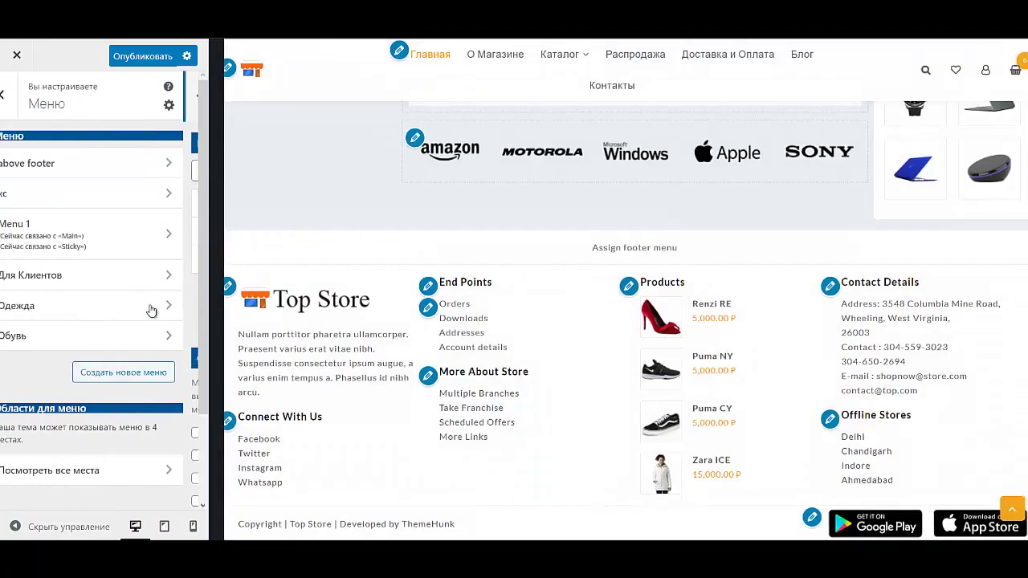
# Step: Create a new menu named Аккаунт without assigning it to any display location
pyautogui.click(133, 373)
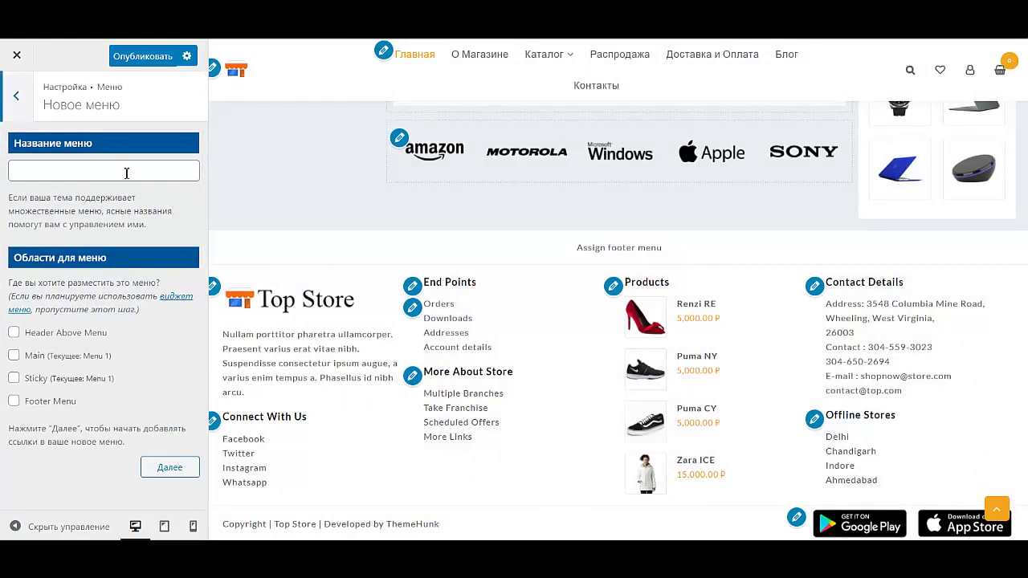
pyautogui.click(125, 174)
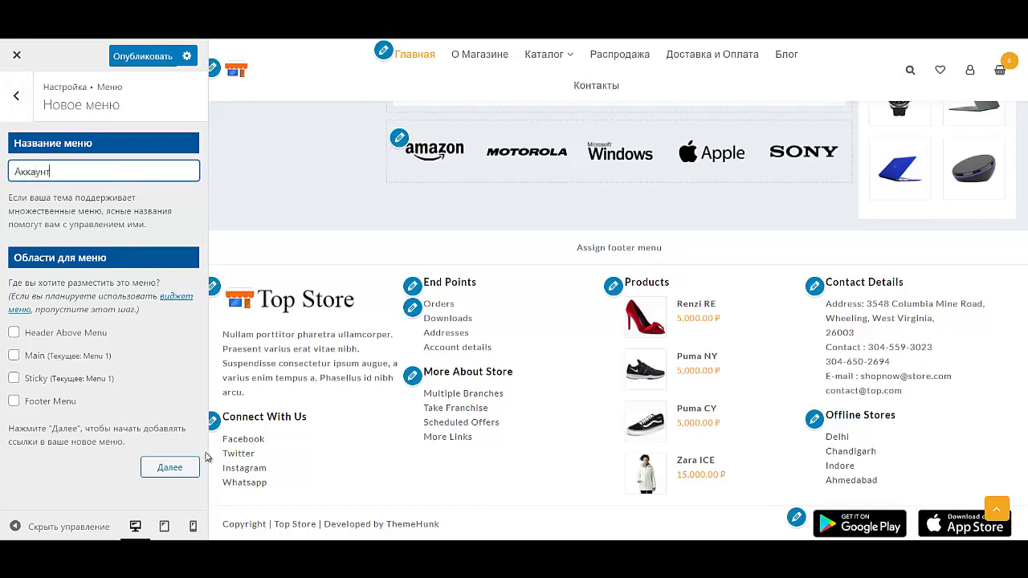
pyautogui.click(169, 466)
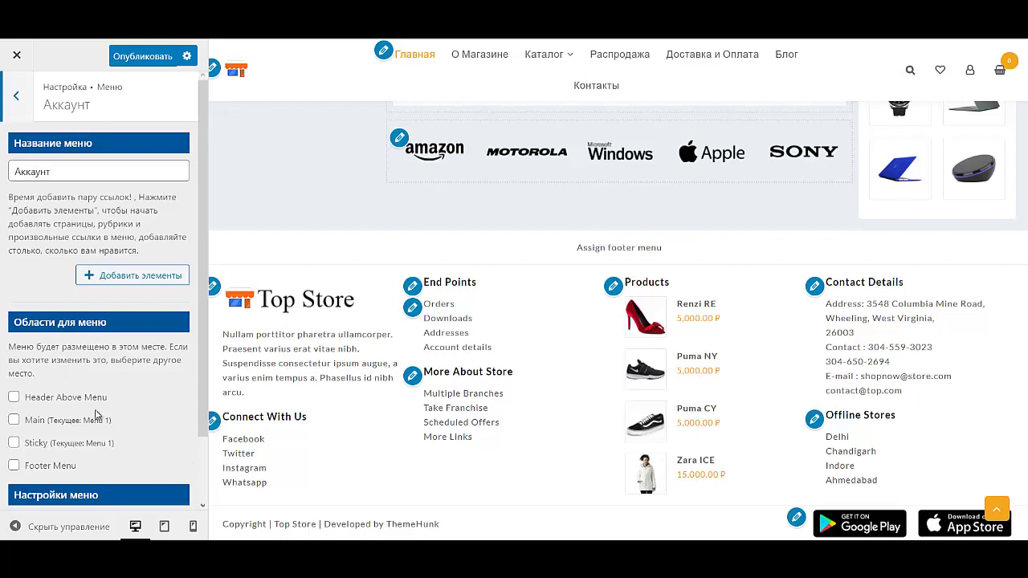
# Step: Add the pages Личный Кабинет and Избранное to the Аккаунт menu
pyautogui.click(128, 275)
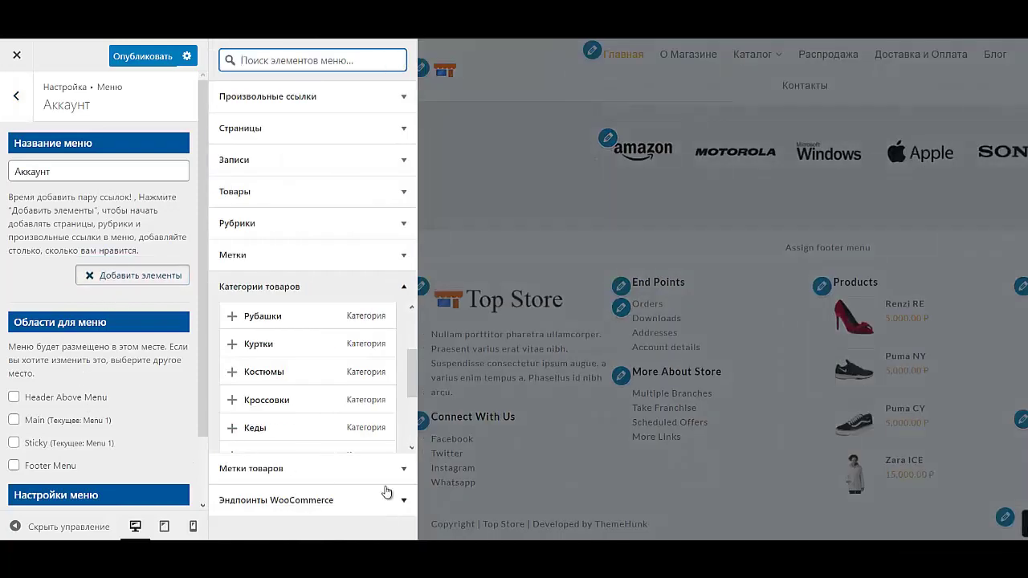
pyautogui.click(292, 132)
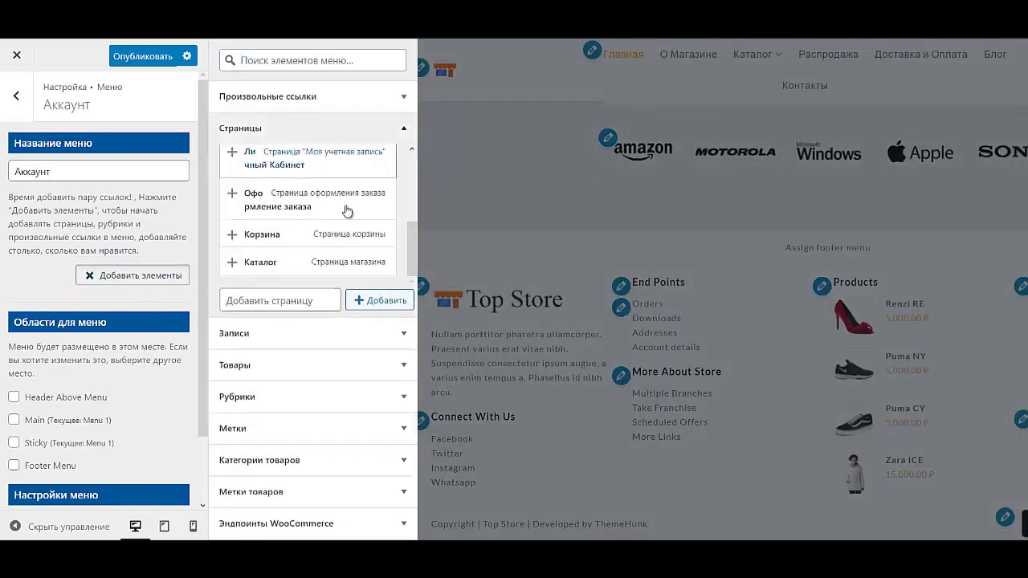
pyautogui.click(291, 165)
pyautogui.scroll(3, 289, 249)
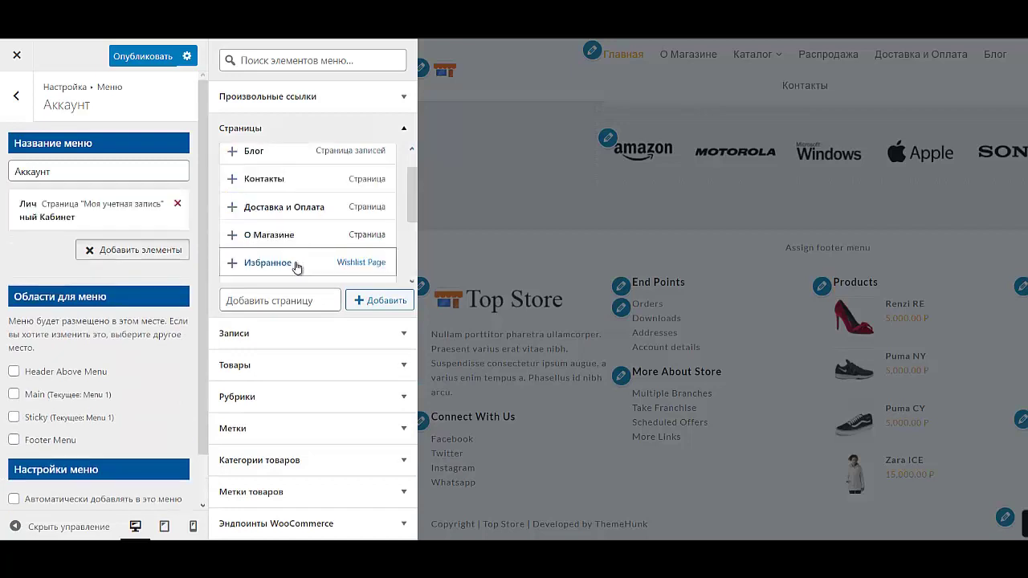
pyautogui.click(307, 101)
pyautogui.click(299, 157)
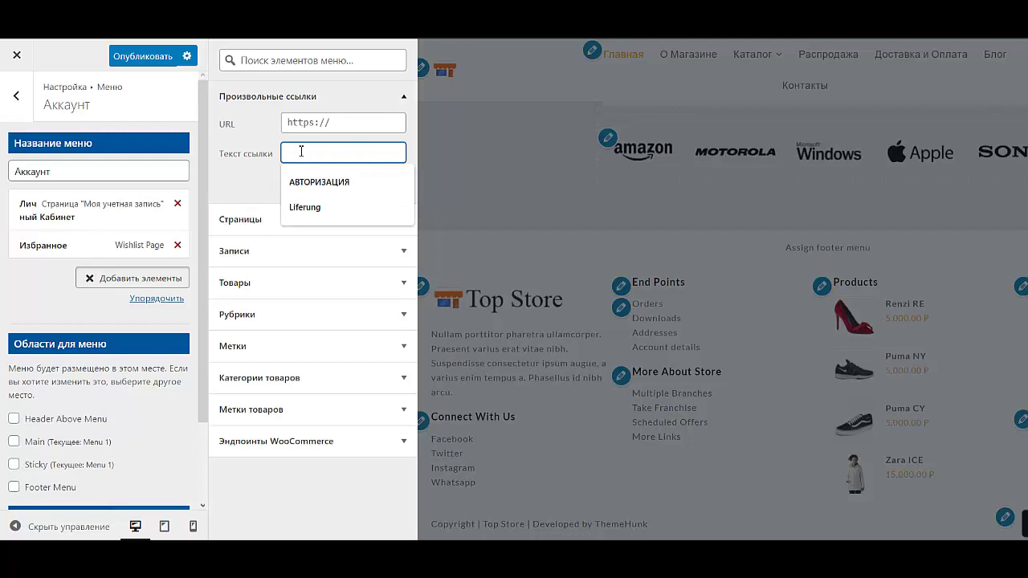
pyautogui.write('Авз')
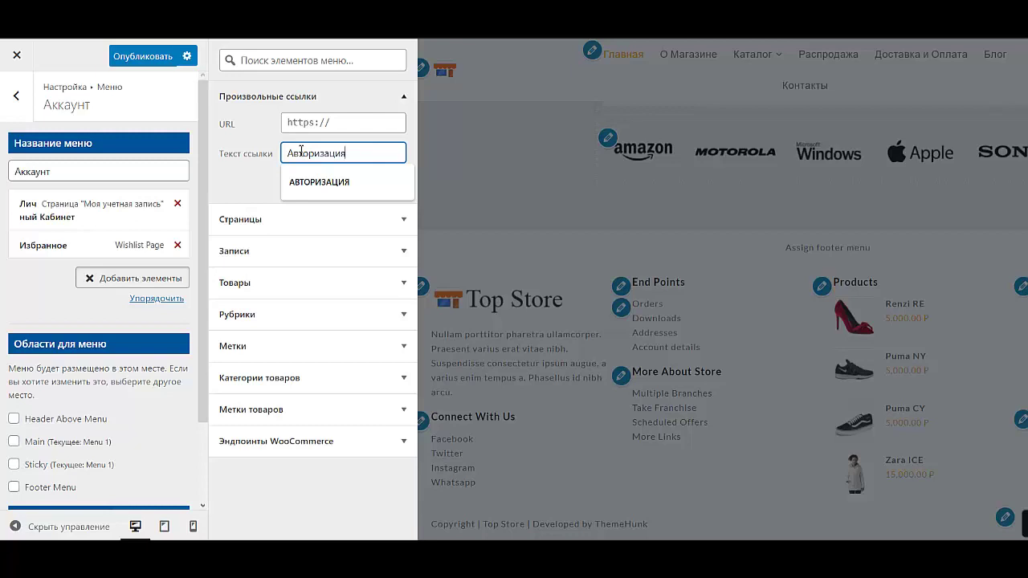
pyautogui.write('оризация')
pyautogui.click(353, 125)
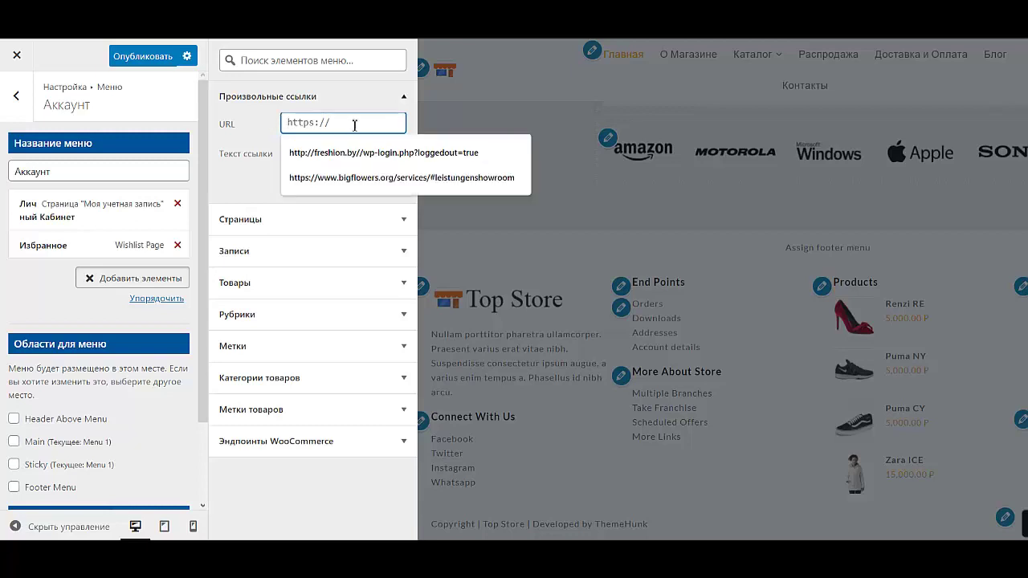
pyautogui.click(363, 149)
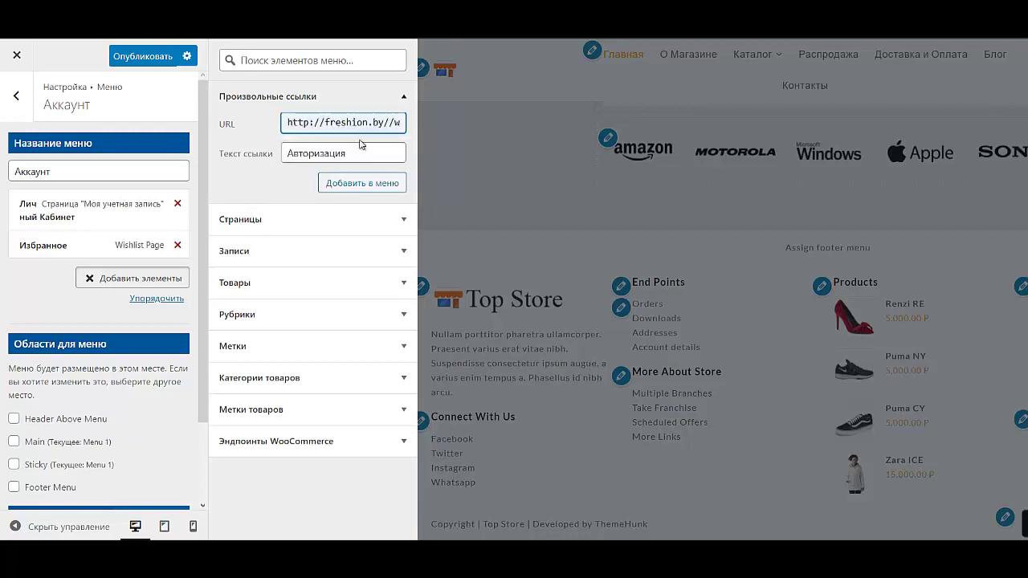
pyautogui.click(377, 183)
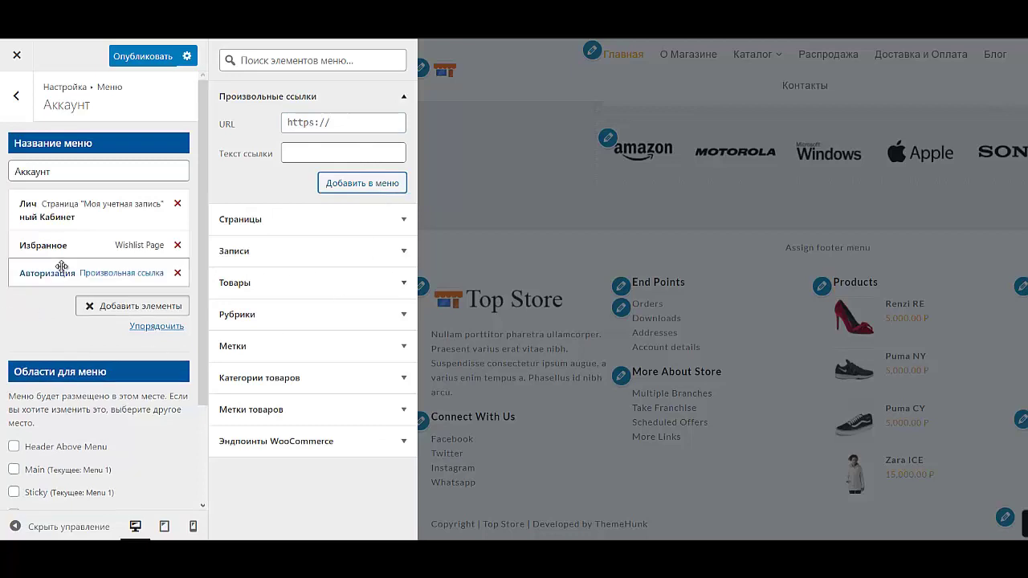
# Step: Move Авторизация to the first place in the Аккаунт menu, return to the list of menus and publish the changes
pyautogui.moveTo(58, 270); pyautogui.dragTo(46, 202)
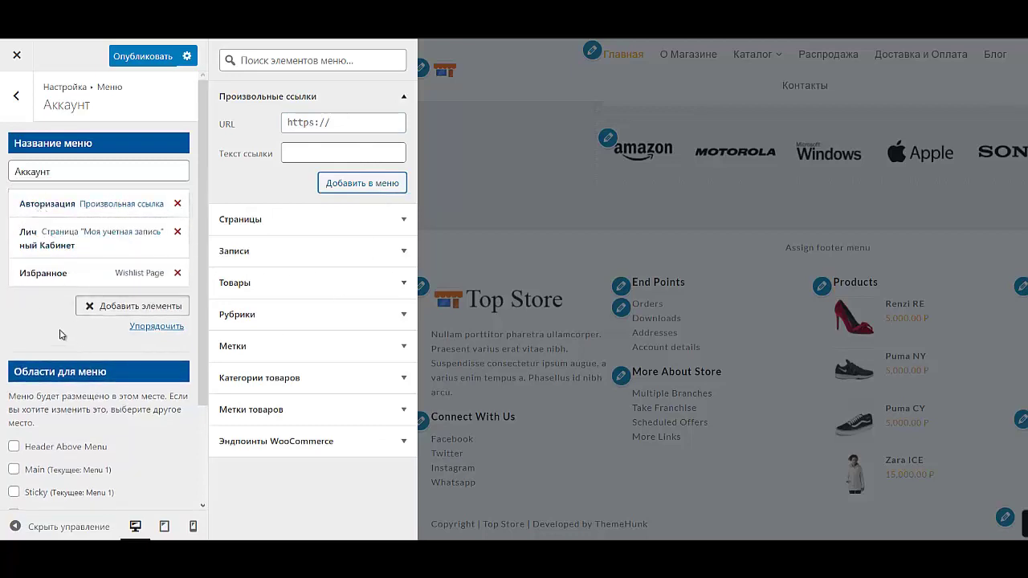
pyautogui.click(60, 334)
pyautogui.click(16, 94)
pyautogui.click(125, 55)
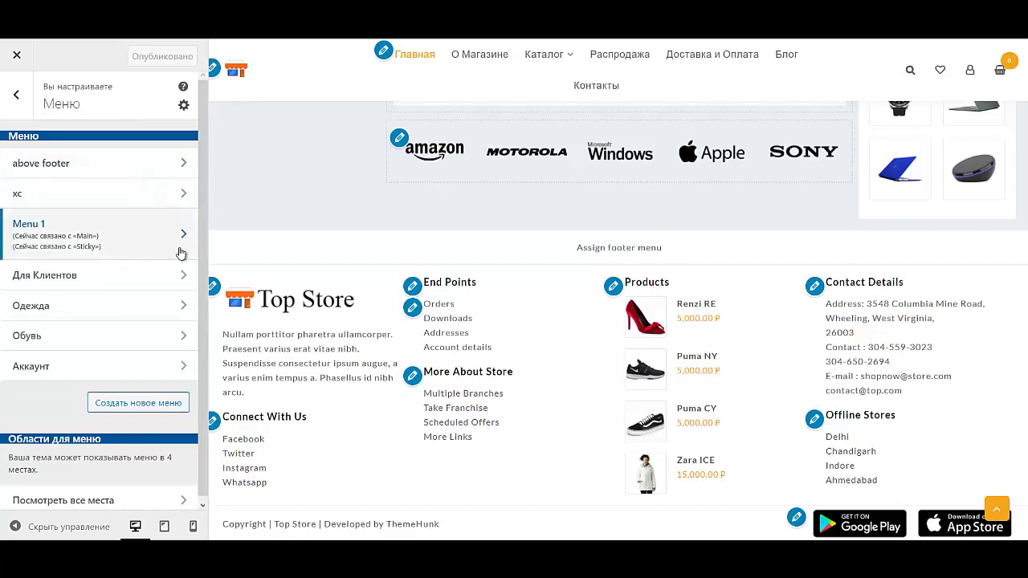
# Step: Review the shop's home page preview from the header and main menu down to the footer
pyautogui.scroll(5, 521, 289)
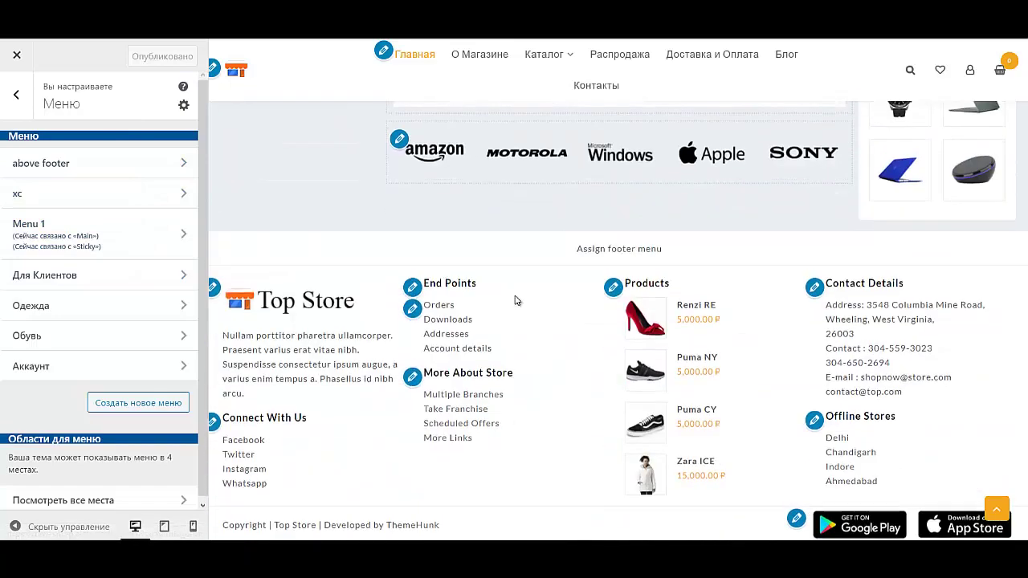
pyautogui.scroll(10, 526, 285)
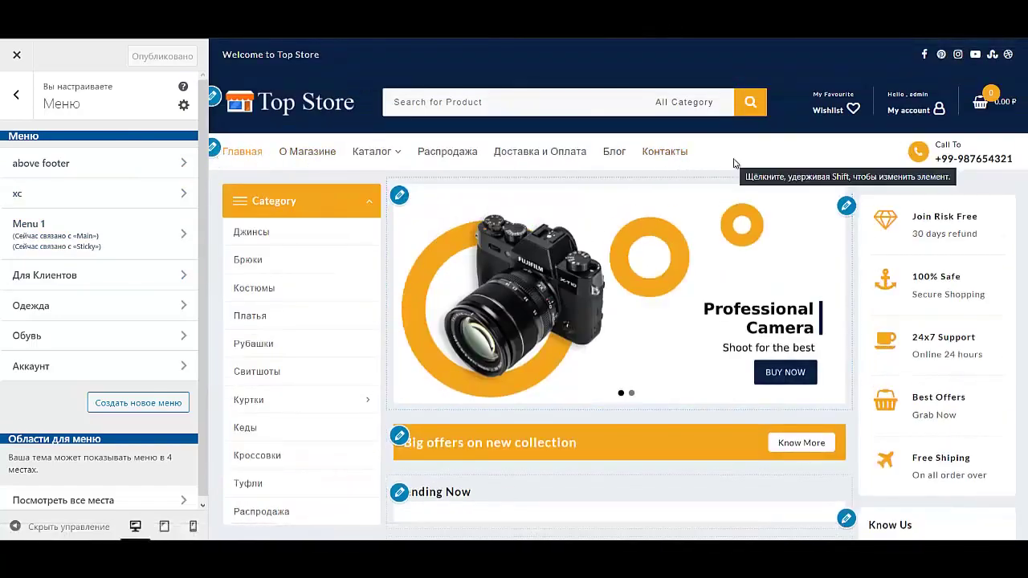
pyautogui.scroll(-10, 937, 110)
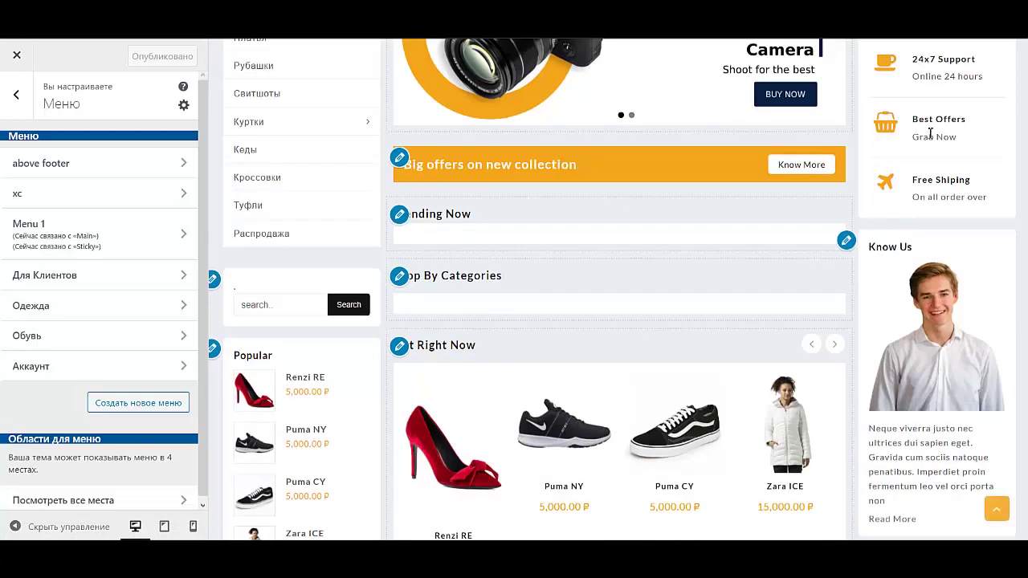
pyautogui.scroll(-2, 929, 138)
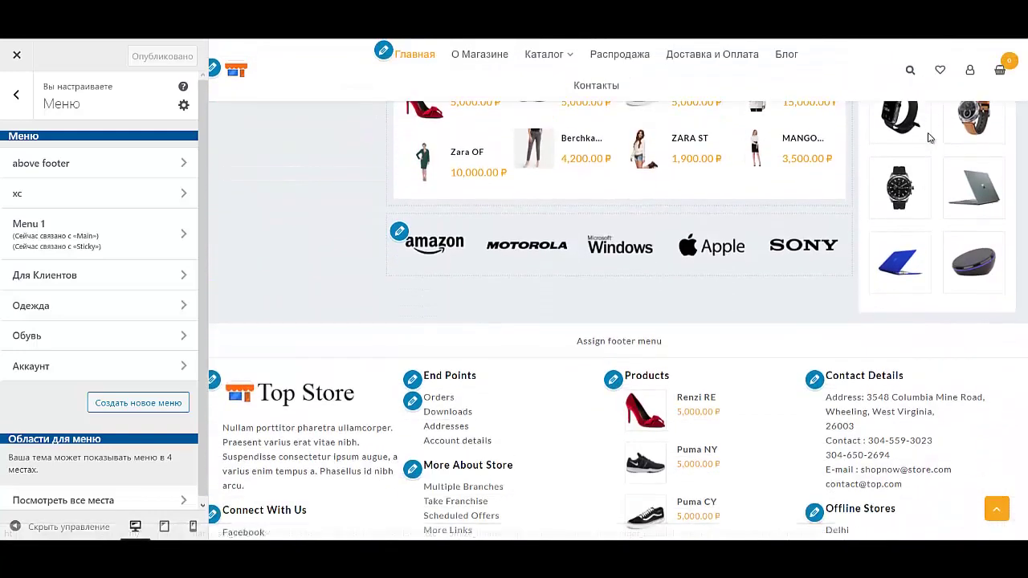
pyautogui.scroll(12, 929, 134)
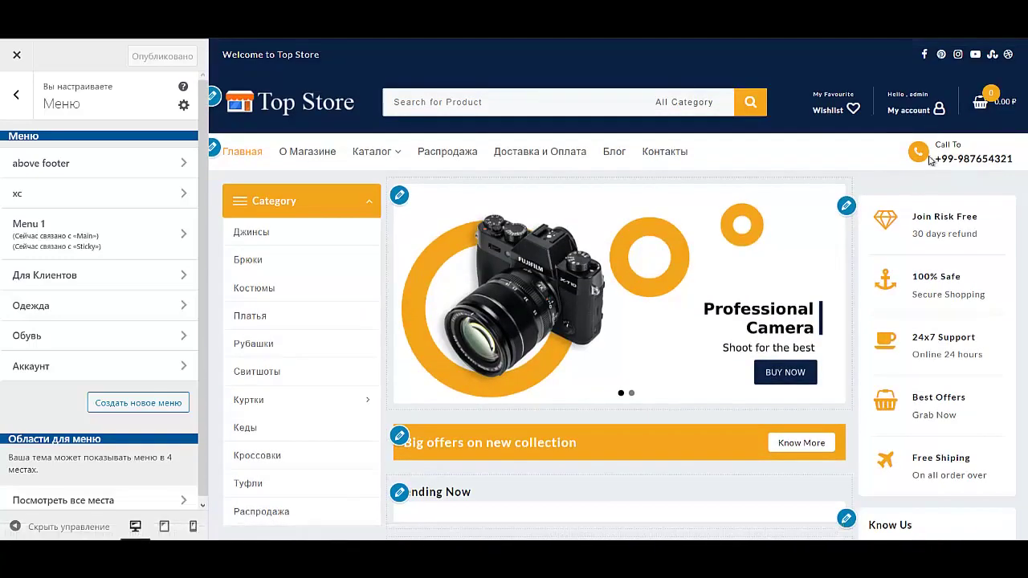
pyautogui.scroll(-10, 741, 229)
pyautogui.scroll(4, 742, 225)
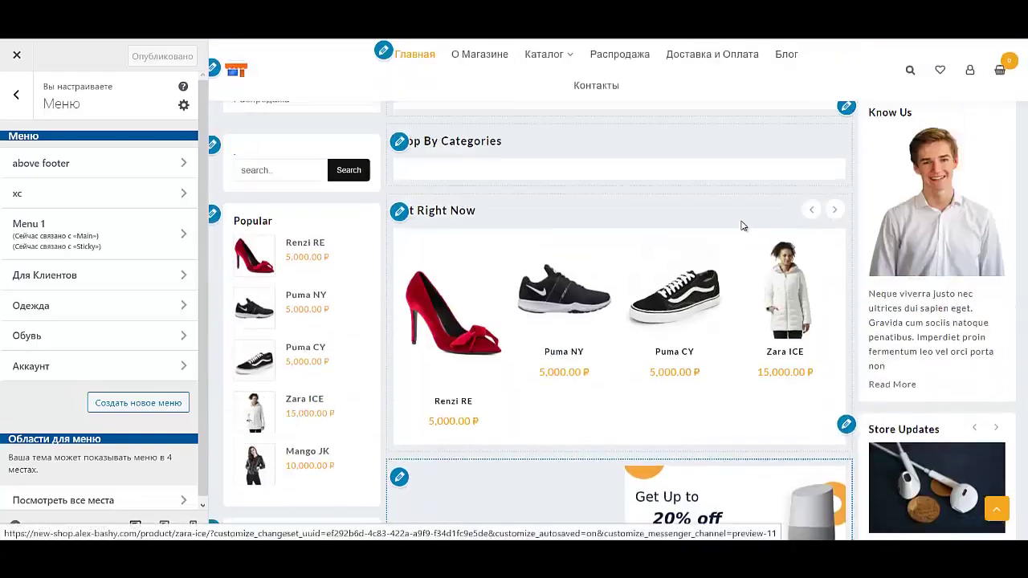
pyautogui.scroll(6, 742, 226)
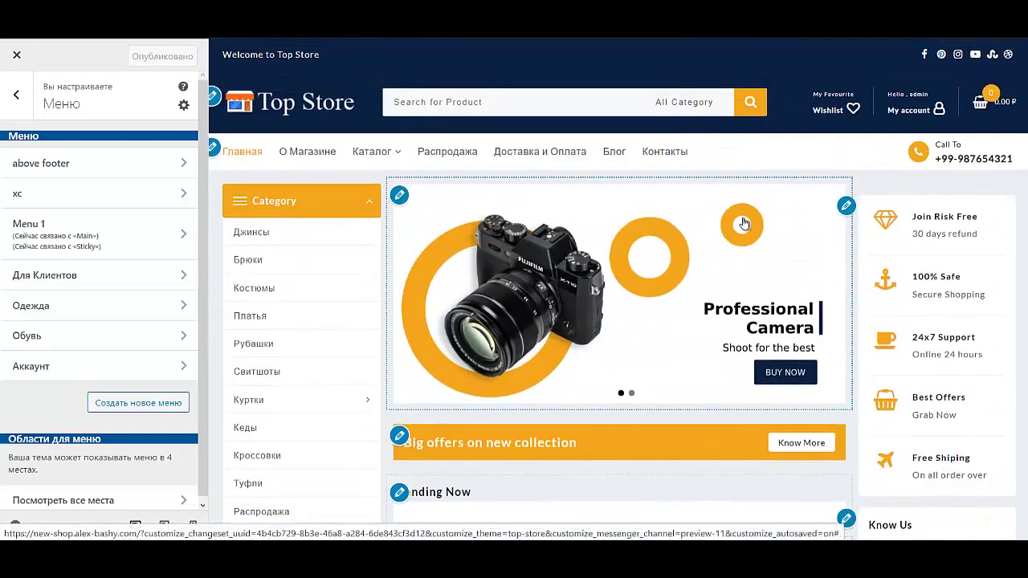
pyautogui.scroll(-15, 742, 226)
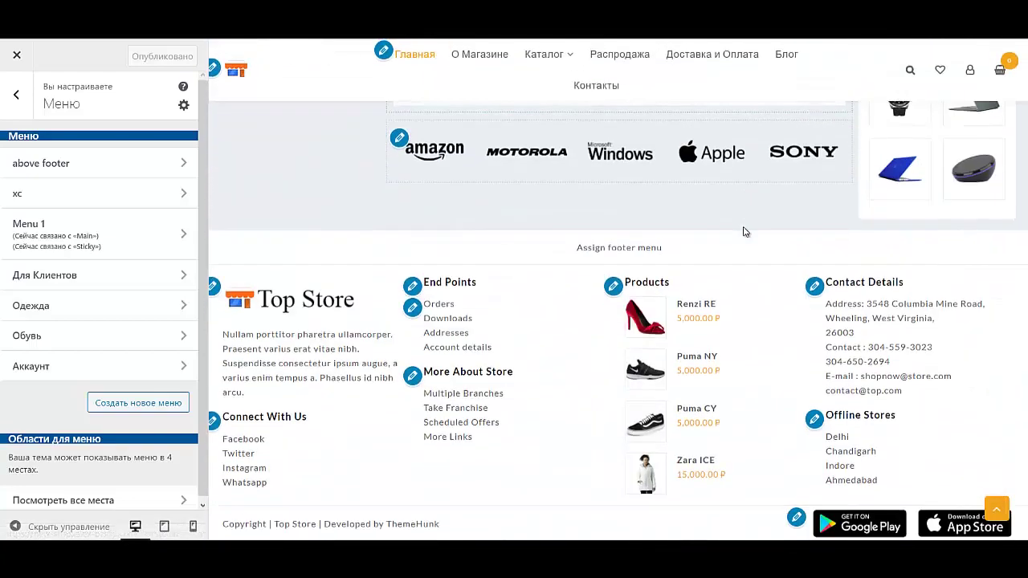
pyautogui.scroll(8, 745, 228)
pyautogui.scroll(6, 746, 228)
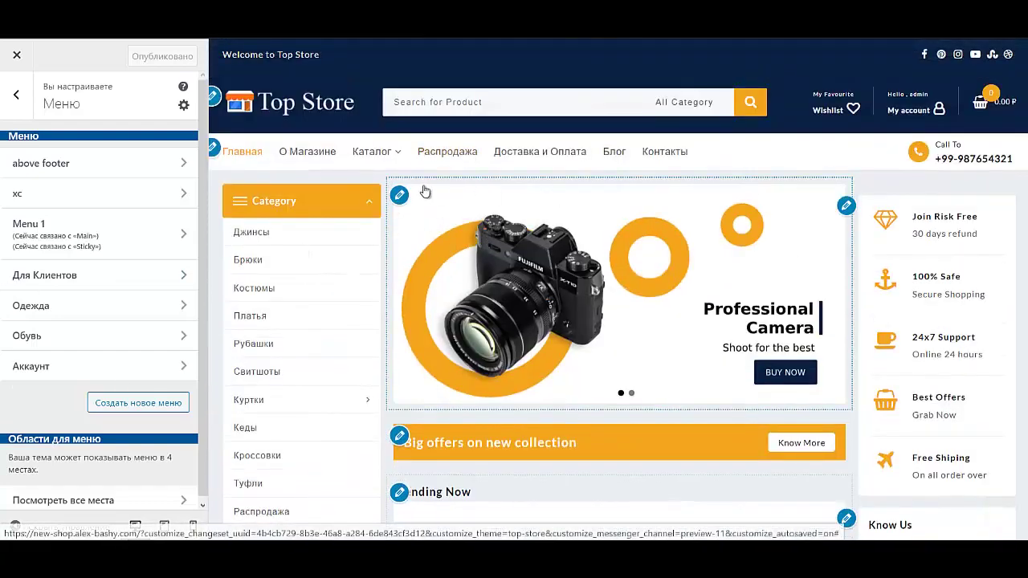
# Step: Leave the customizer and go to the admin page for adding new plugins
pyautogui.click(17, 57)
pyautogui.moveTo(39, 51)
pyautogui.click(46, 70)
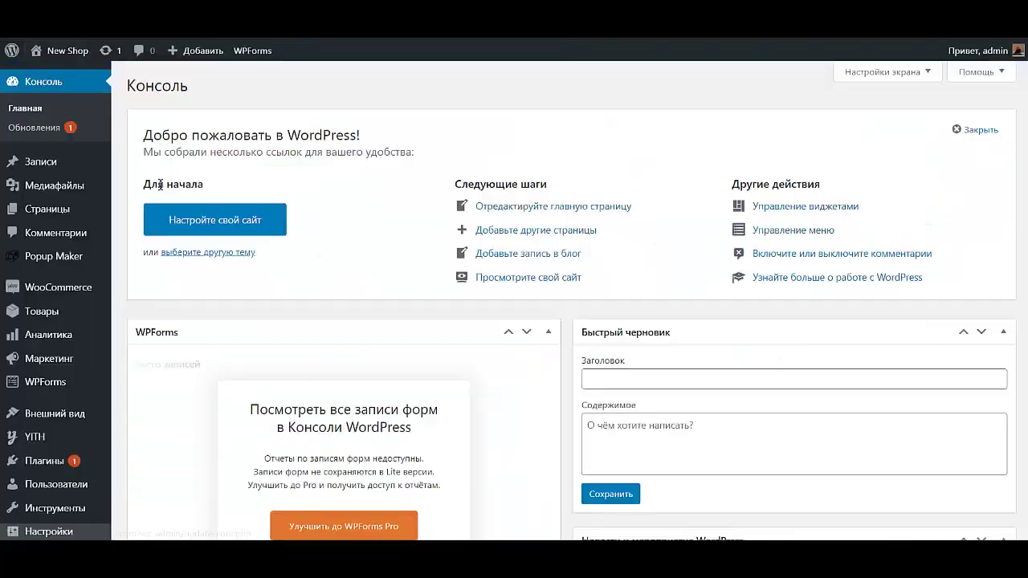
pyautogui.moveTo(70, 466)
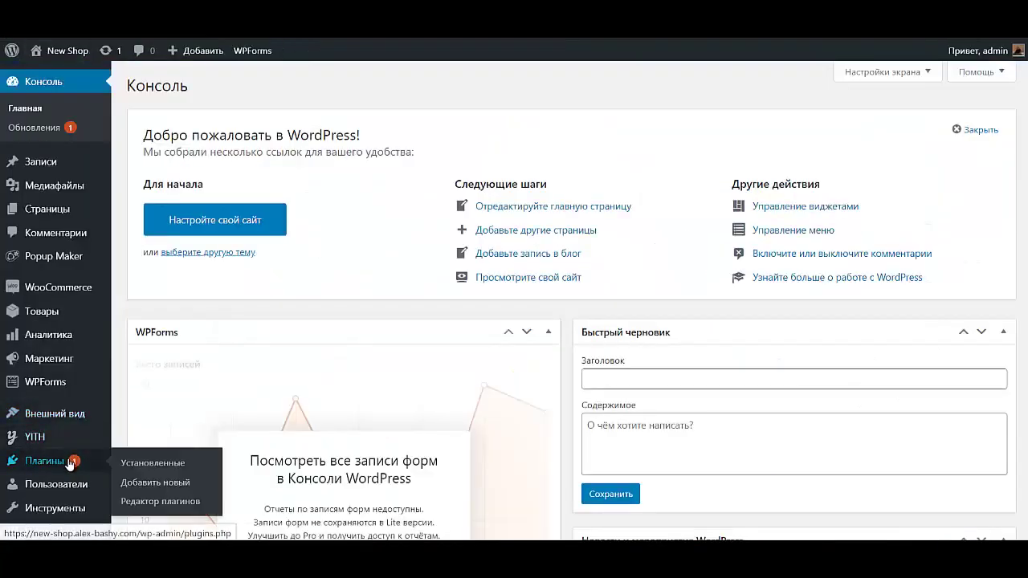
pyautogui.click(129, 483)
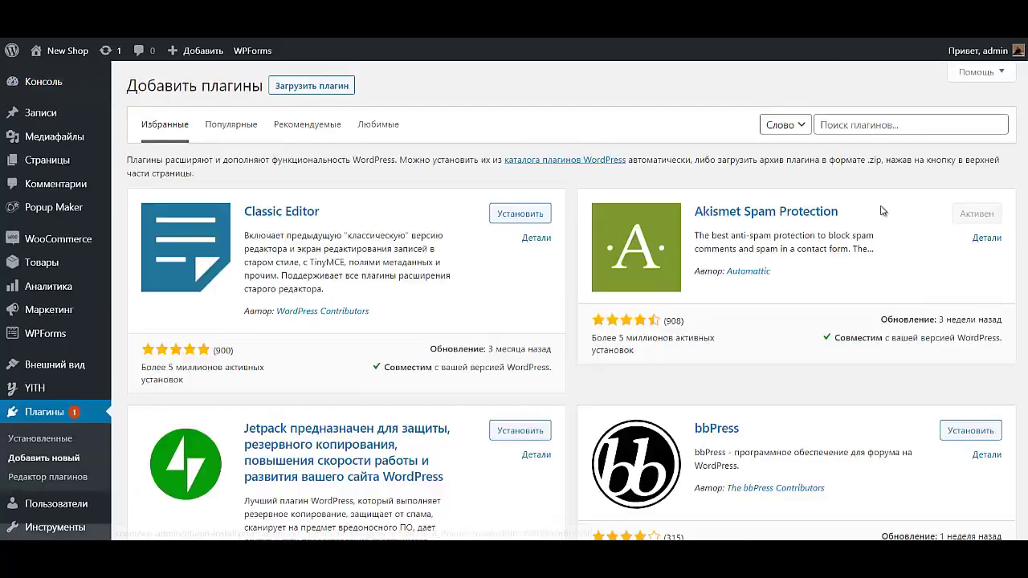
# Step: Search the plugin catalogue for "menu icons", then install and activate Menu Icons by ThemeIsle
pyautogui.click(949, 127)
pyautogui.write('me')
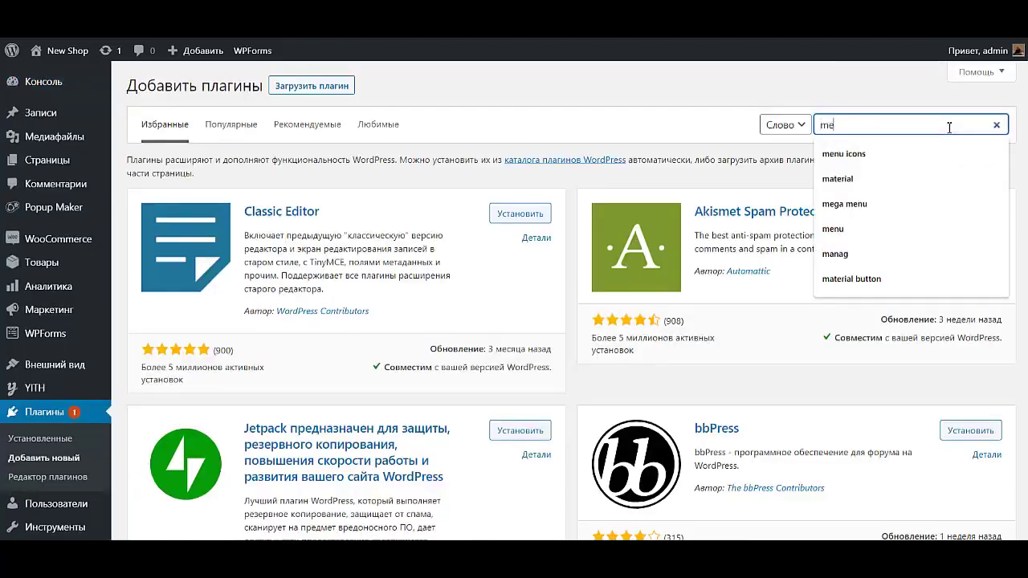
pyautogui.write('nu i')
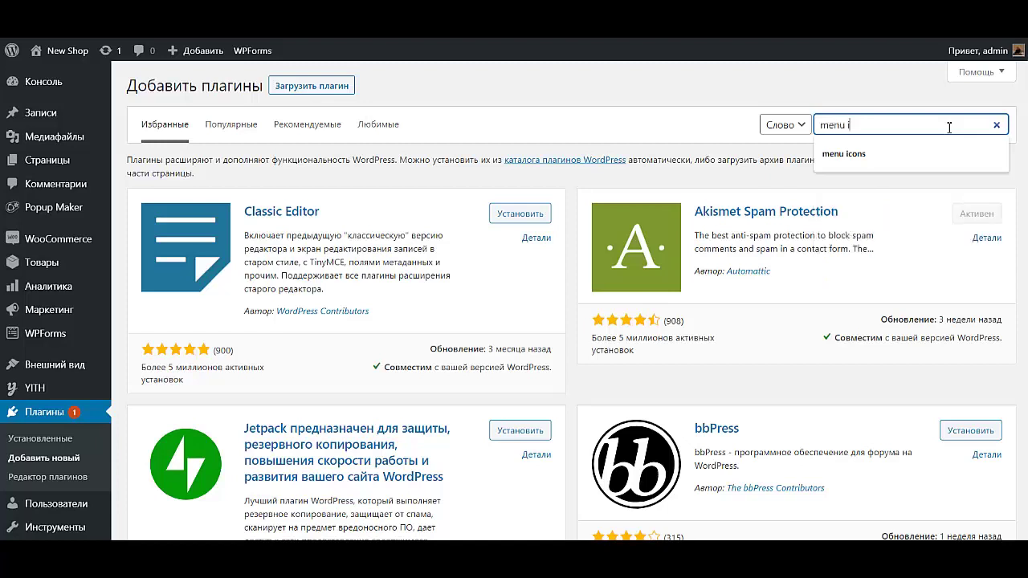
pyautogui.write('cons')
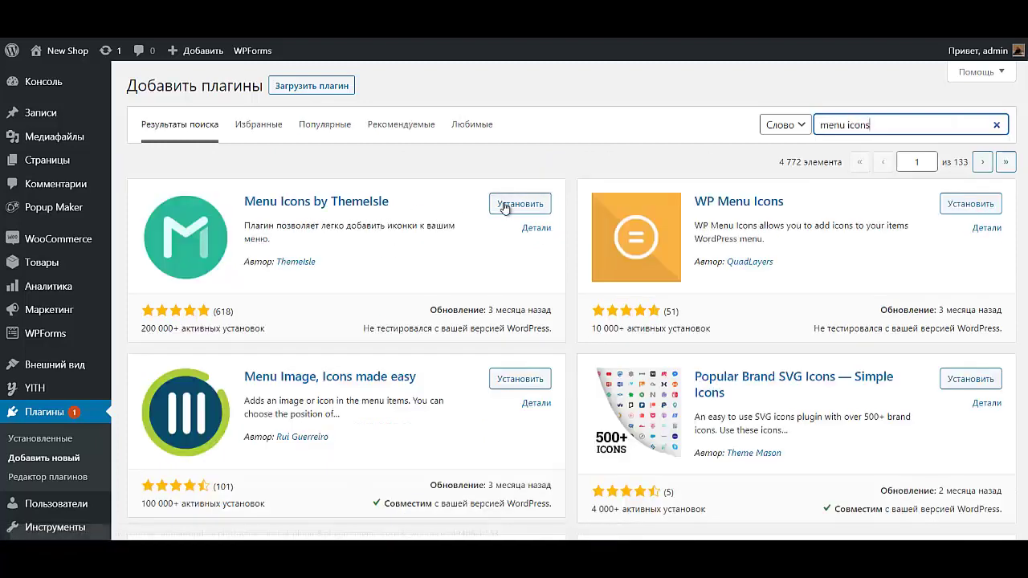
pyautogui.click(505, 206)
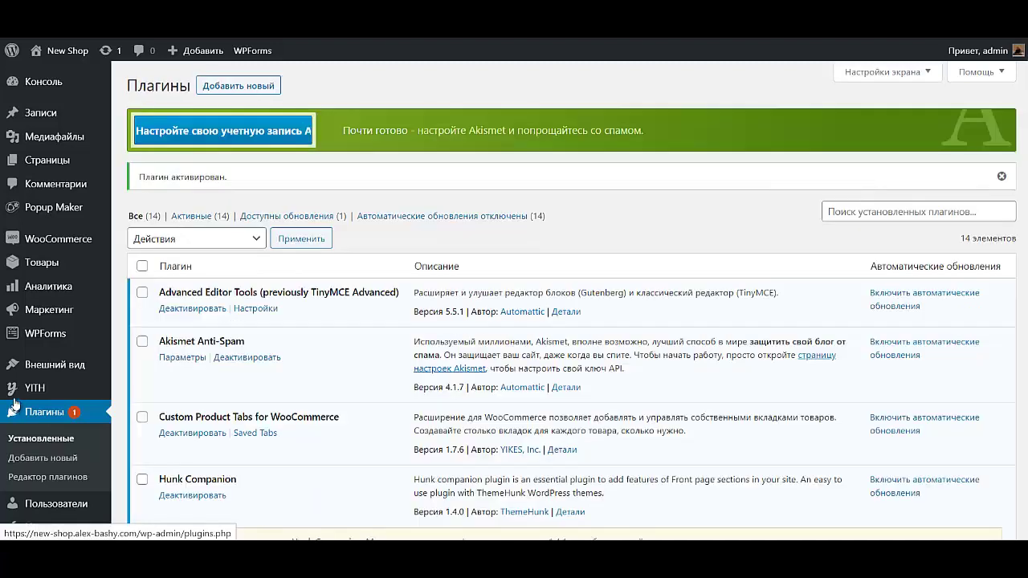
# Step: Go to the admin menu editor and load Menu 1 (Main, Sticky) for editing
pyautogui.moveTo(19, 392)
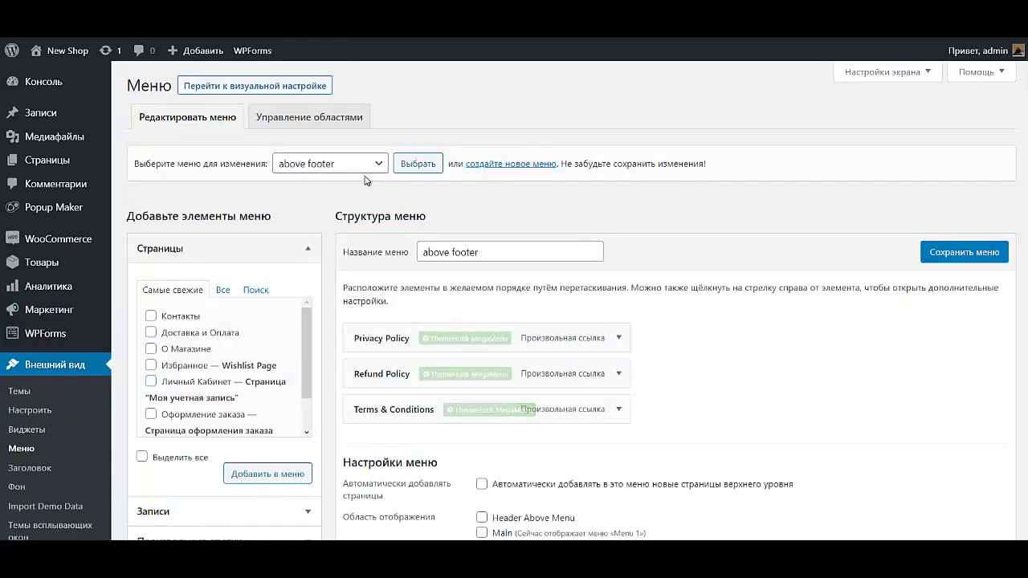
pyautogui.click(369, 170)
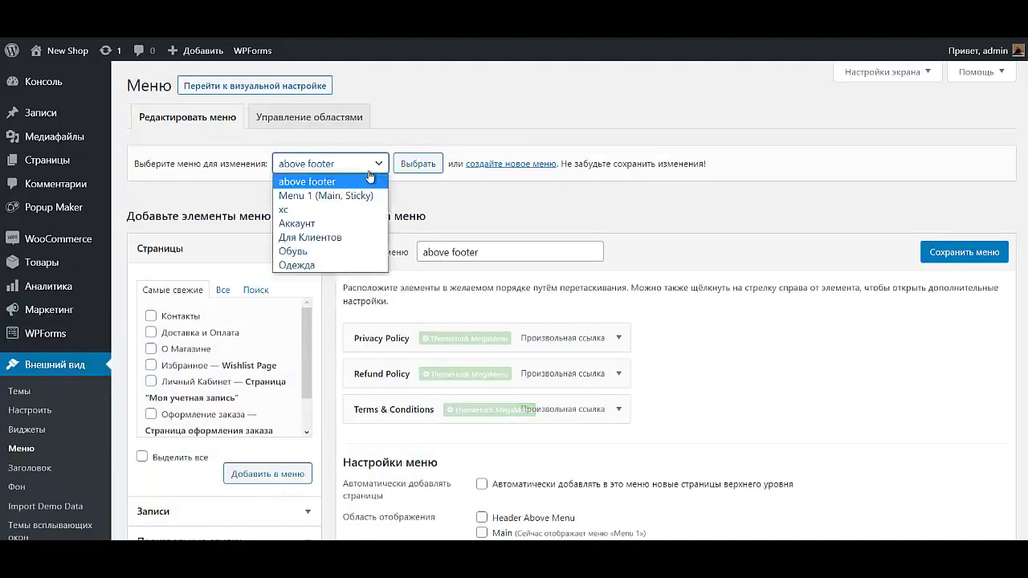
pyautogui.click(328, 196)
pyautogui.click(431, 164)
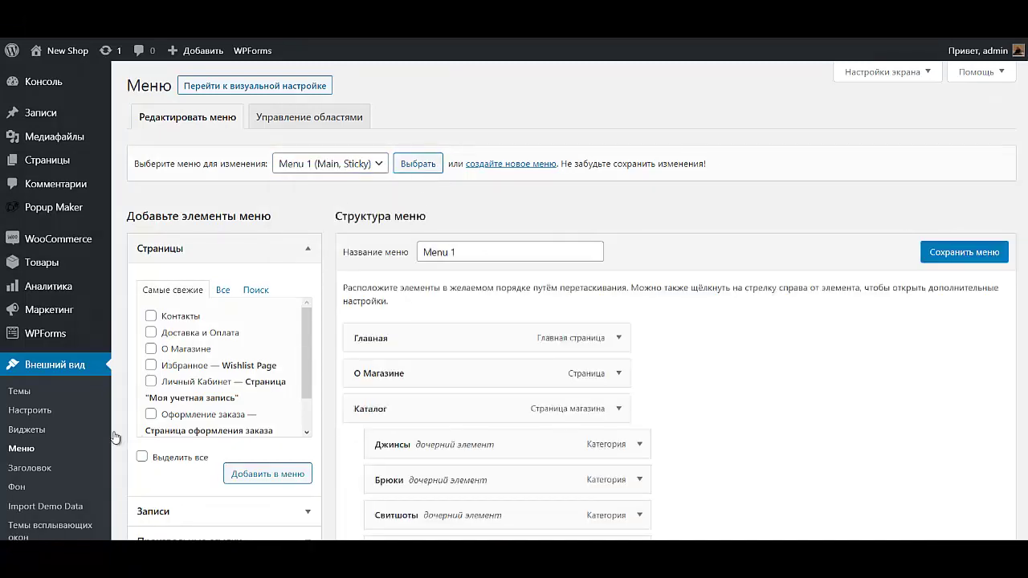
# Step: Enable the Elusive, Font Awesome, Foundation, Genericons, Image and SVG icon sets for Menu Icons and save the settings
pyautogui.scroll(-3, 121, 437)
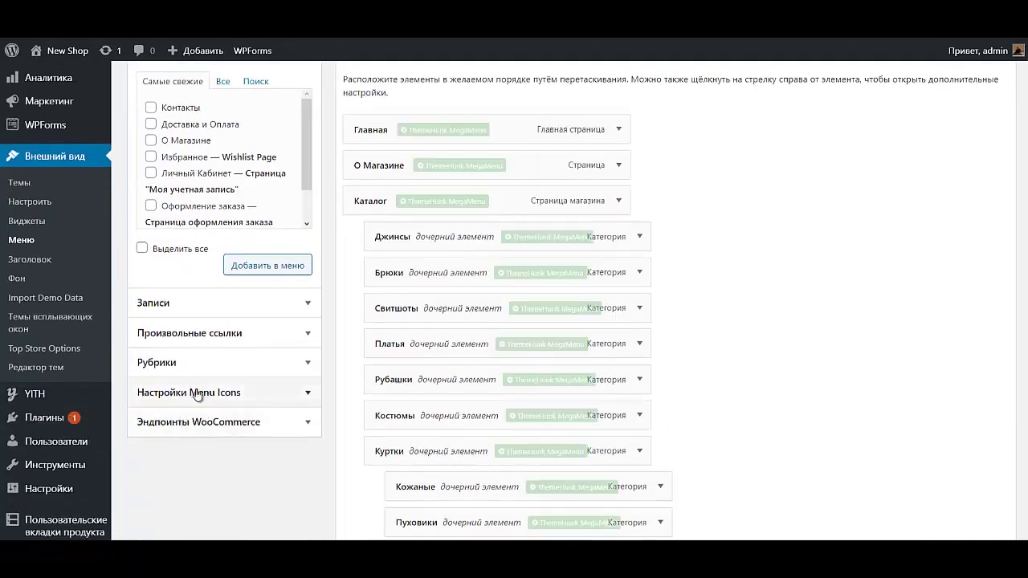
pyautogui.click(190, 393)
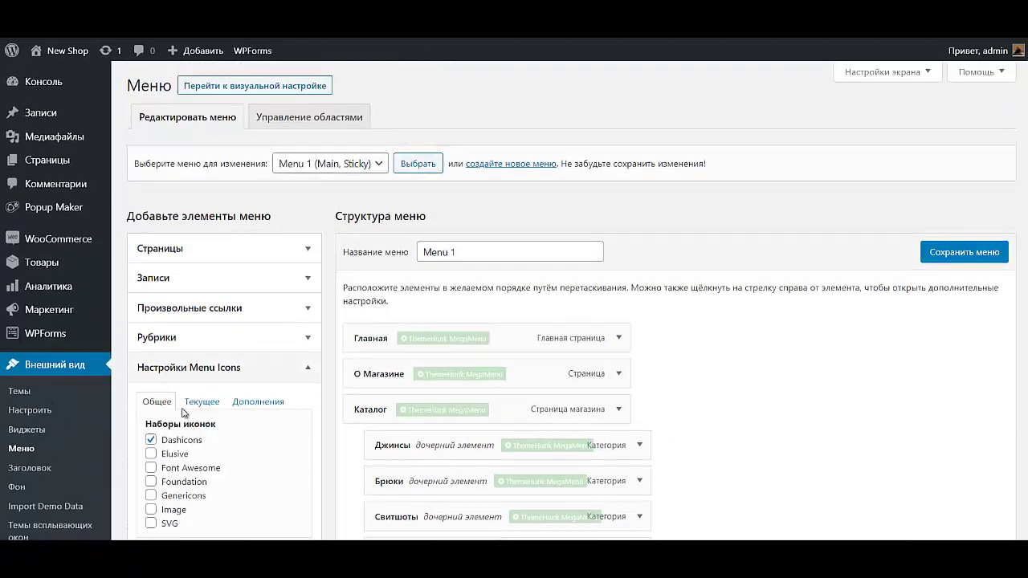
pyautogui.click(151, 455)
pyautogui.click(150, 468)
pyautogui.click(151, 482)
pyautogui.click(151, 495)
pyautogui.click(151, 510)
pyautogui.click(151, 523)
pyautogui.scroll(-3, 151, 523)
pyautogui.click(257, 346)
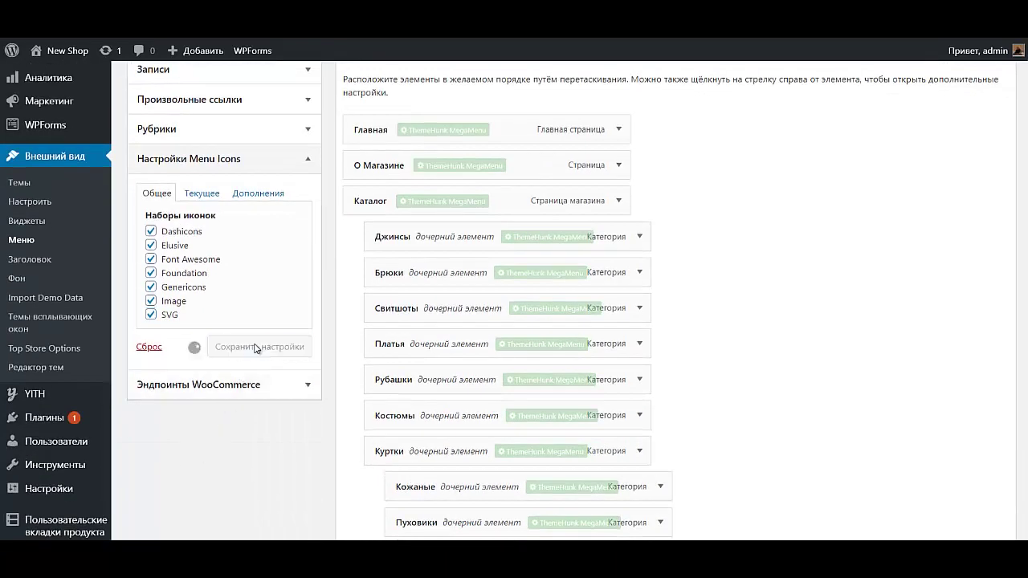
pyautogui.scroll(3, 964, 338)
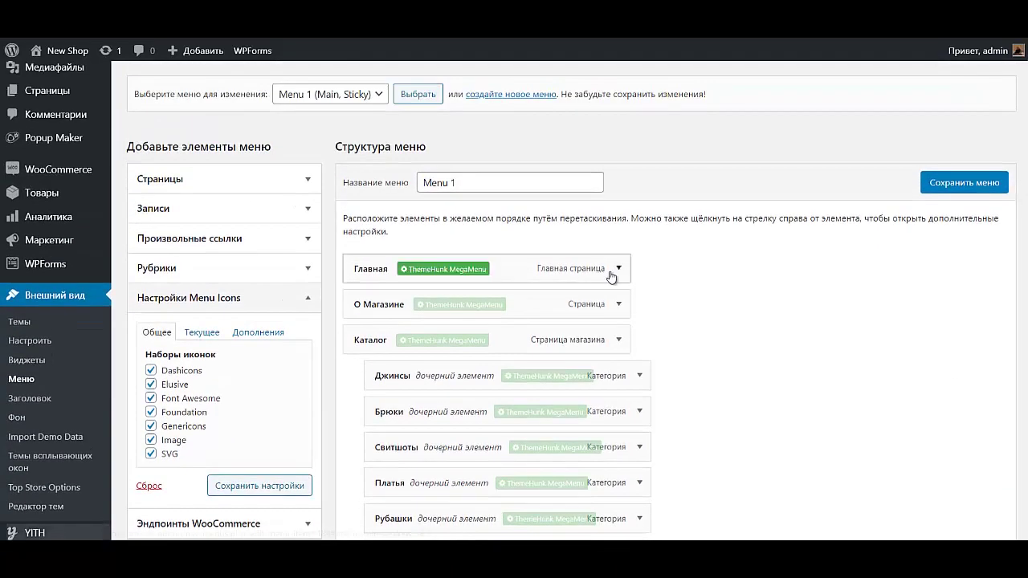
pyautogui.click(615, 271)
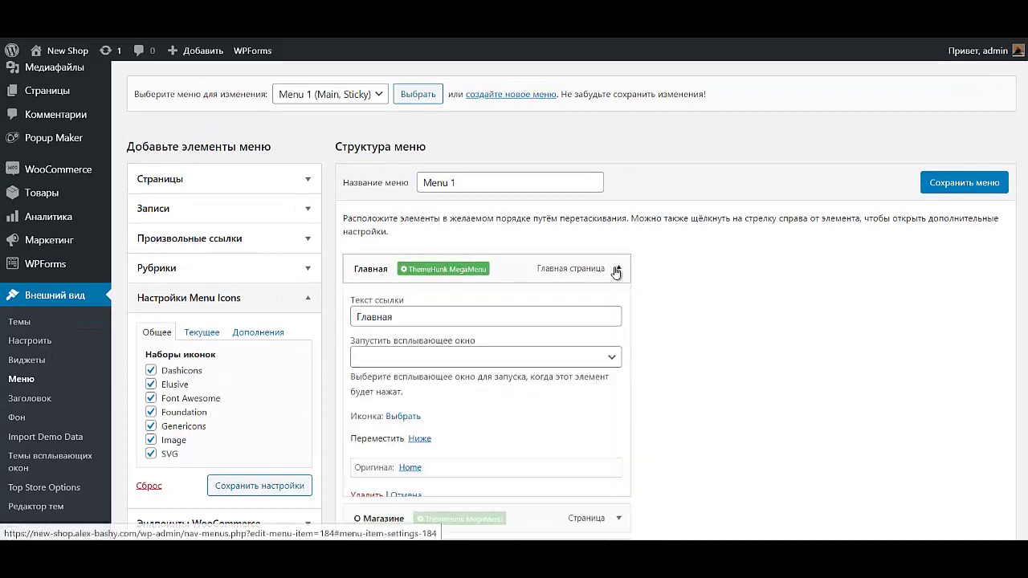
pyautogui.click(395, 418)
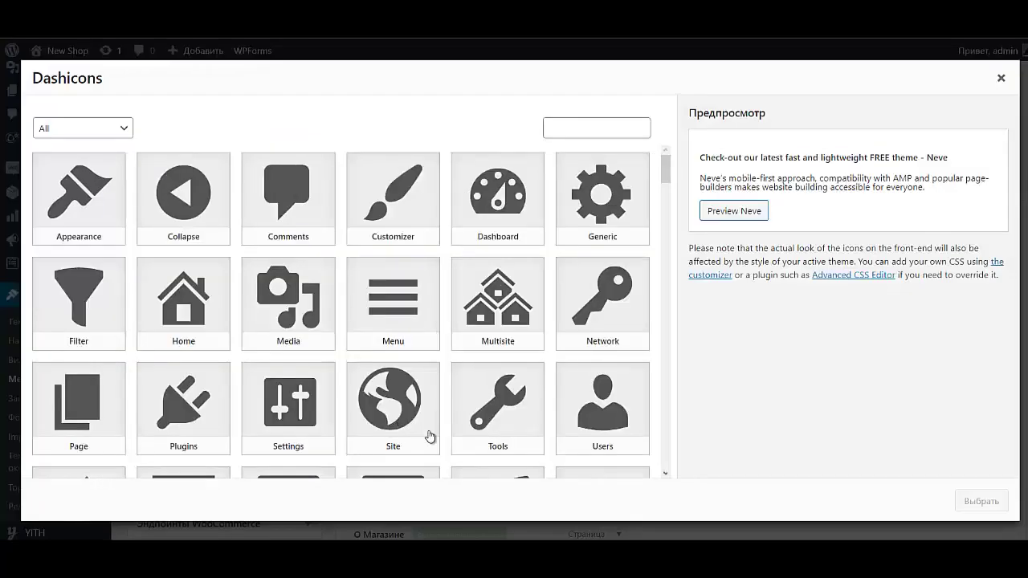
pyautogui.click(998, 79)
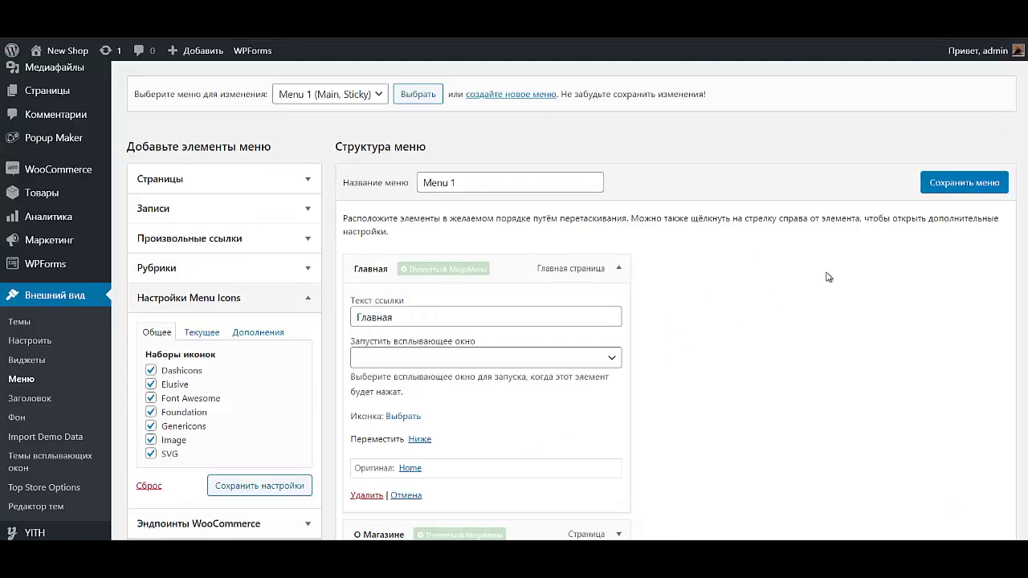
# Step: Save Menu 1, then search Font Awesome for "home" and assign the Home icon to the Главная item
pyautogui.click(961, 184)
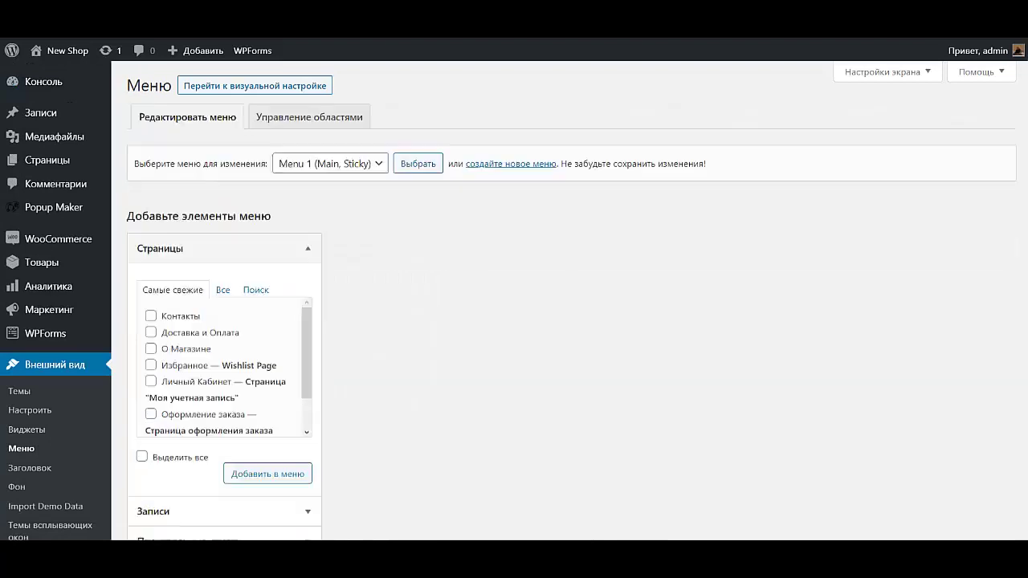
pyautogui.click(618, 340)
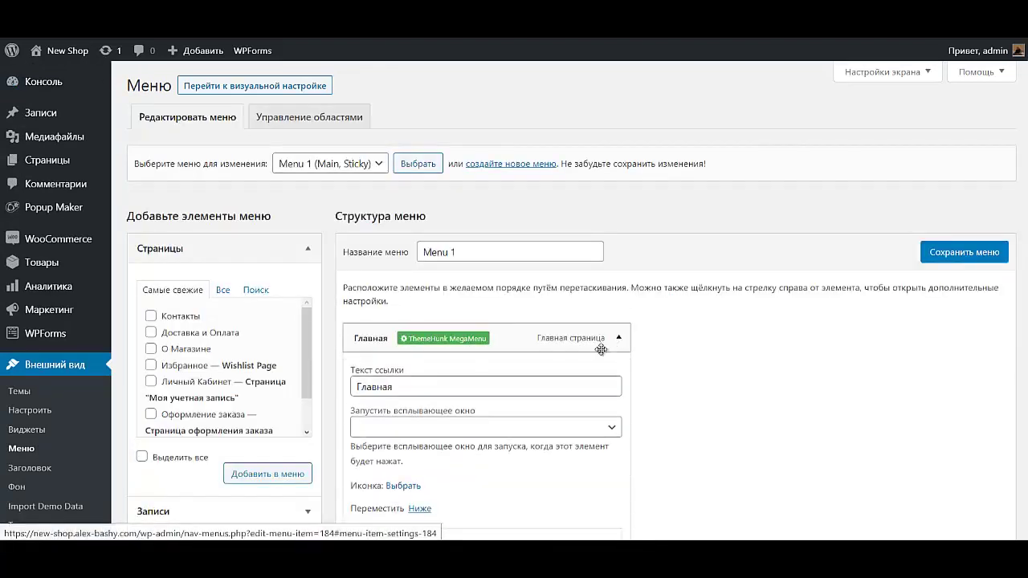
pyautogui.click(401, 487)
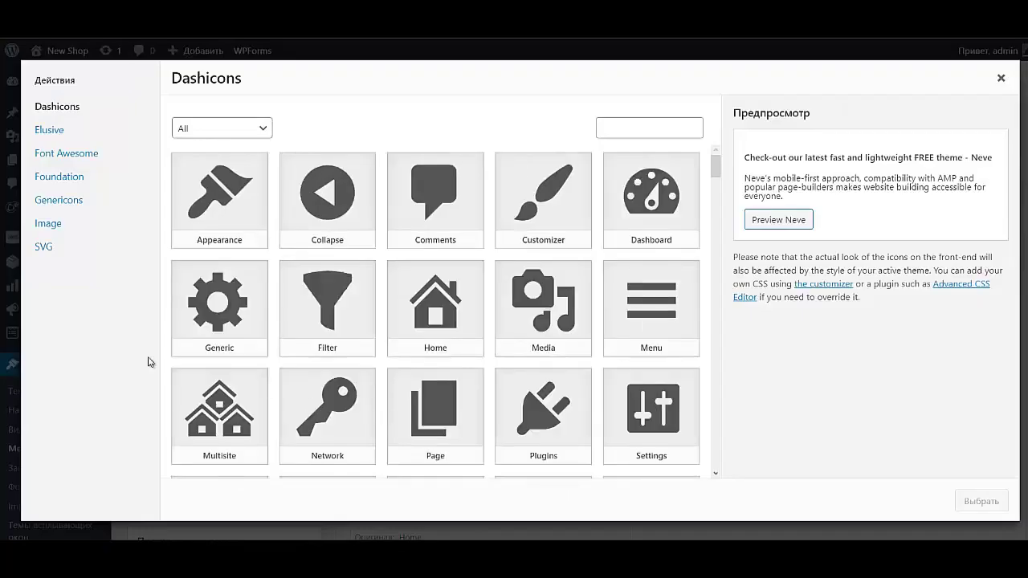
pyautogui.click(56, 161)
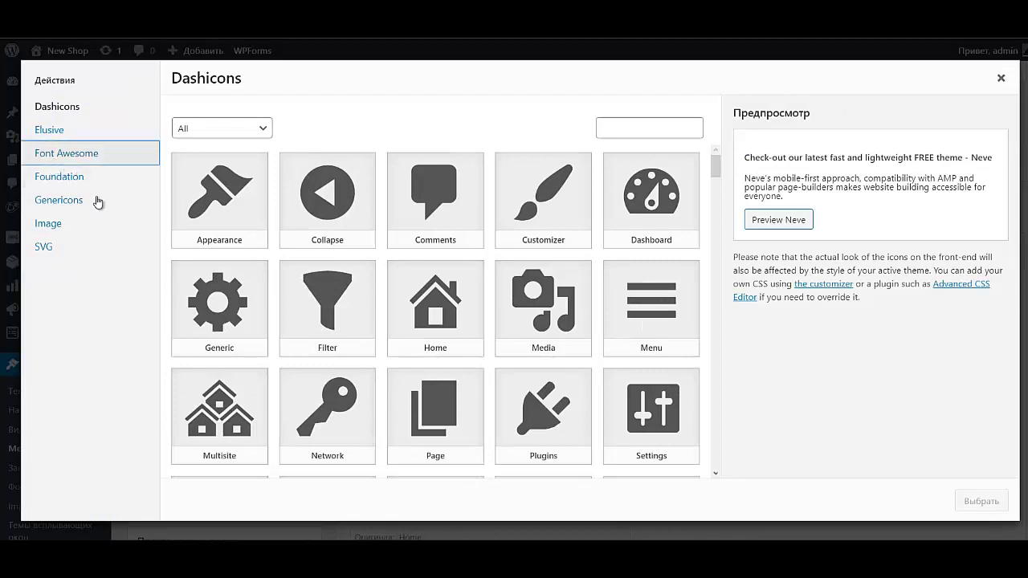
pyautogui.click(641, 126)
pyautogui.write('hom')
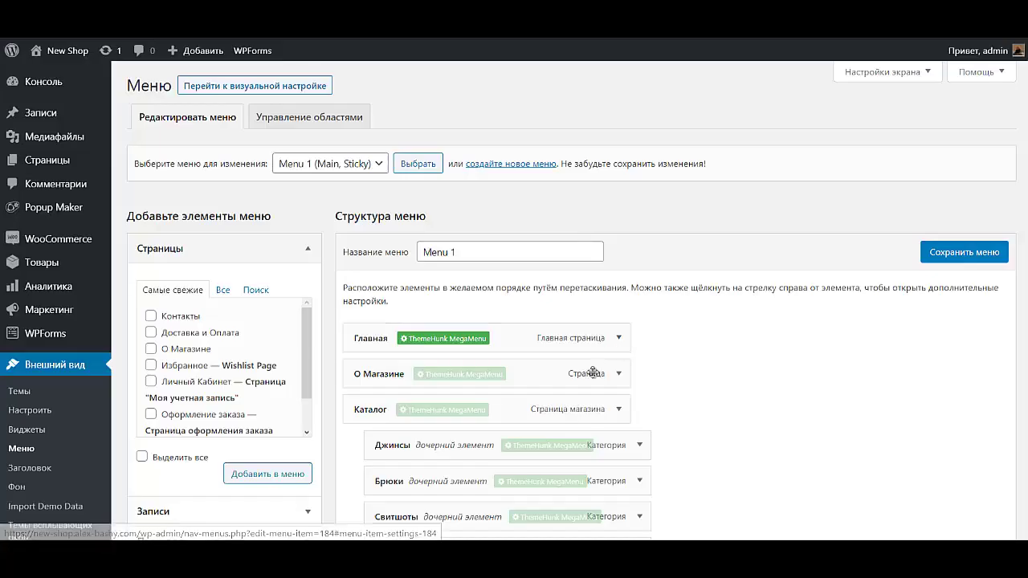
# Step: Search Font Awesome for "shop" and assign the Shopping Bag icon to the О Магазине item
pyautogui.click(619, 373)
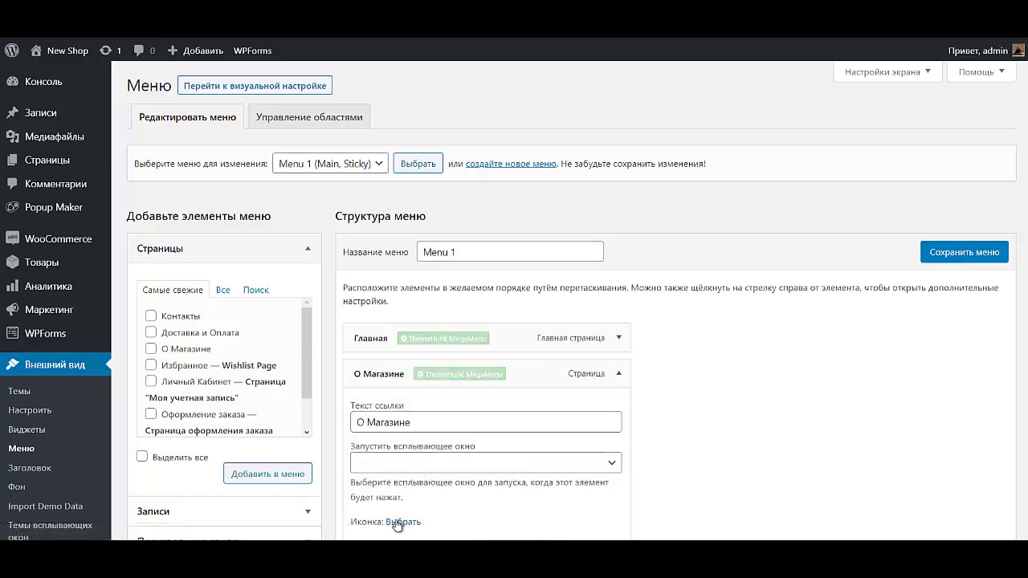
pyautogui.click(397, 522)
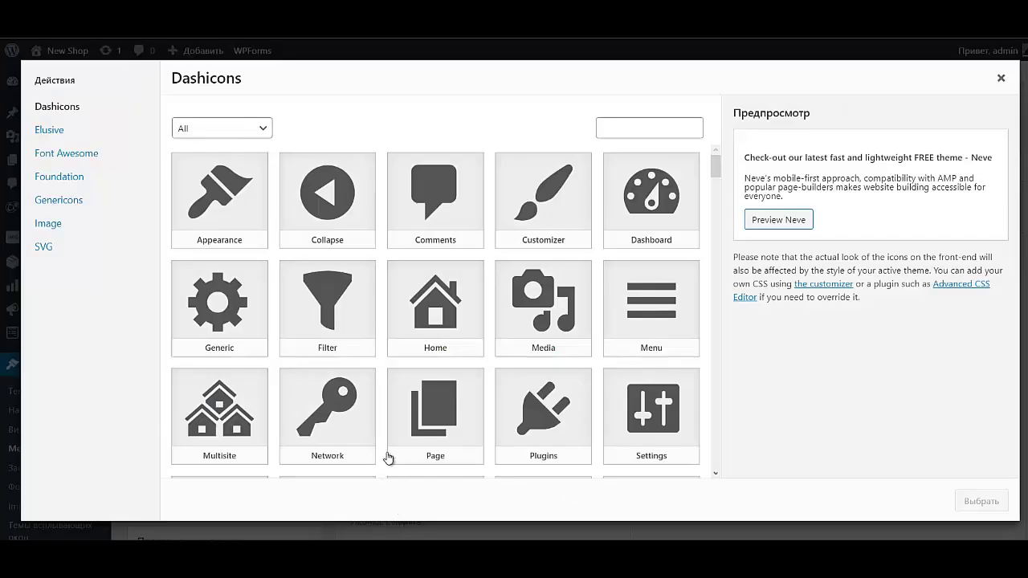
pyautogui.click(77, 160)
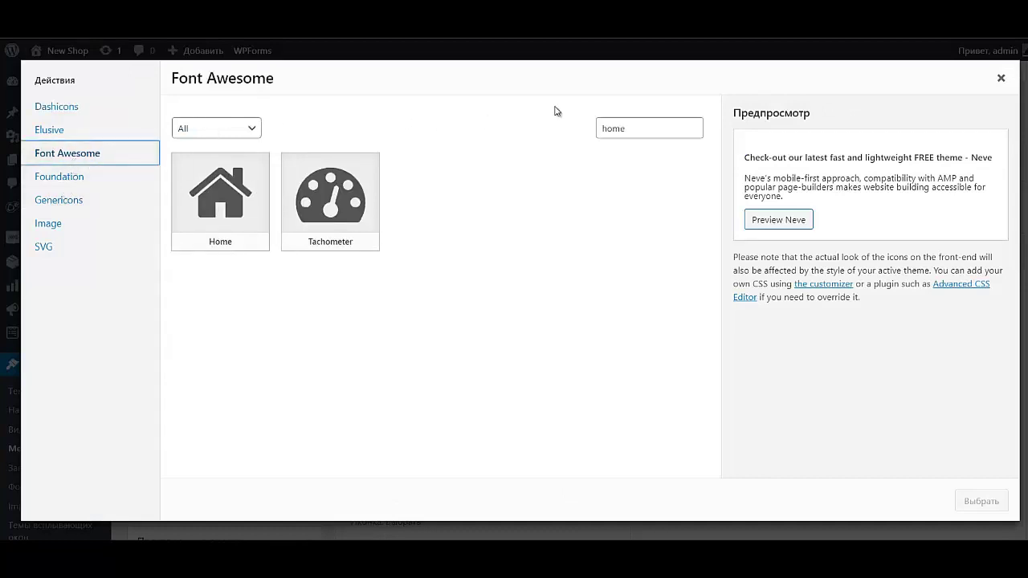
pyautogui.click(632, 128)
pyautogui.hotkey('ctrl', 'a')
pyautogui.write('s')
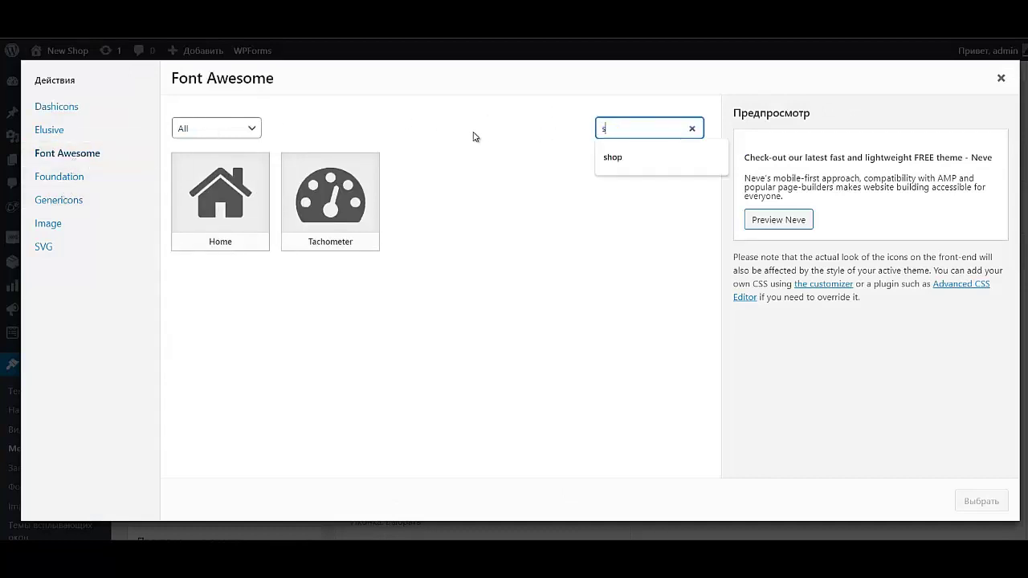
pyautogui.write('hop')
pyautogui.click(374, 229)
pyautogui.click(975, 502)
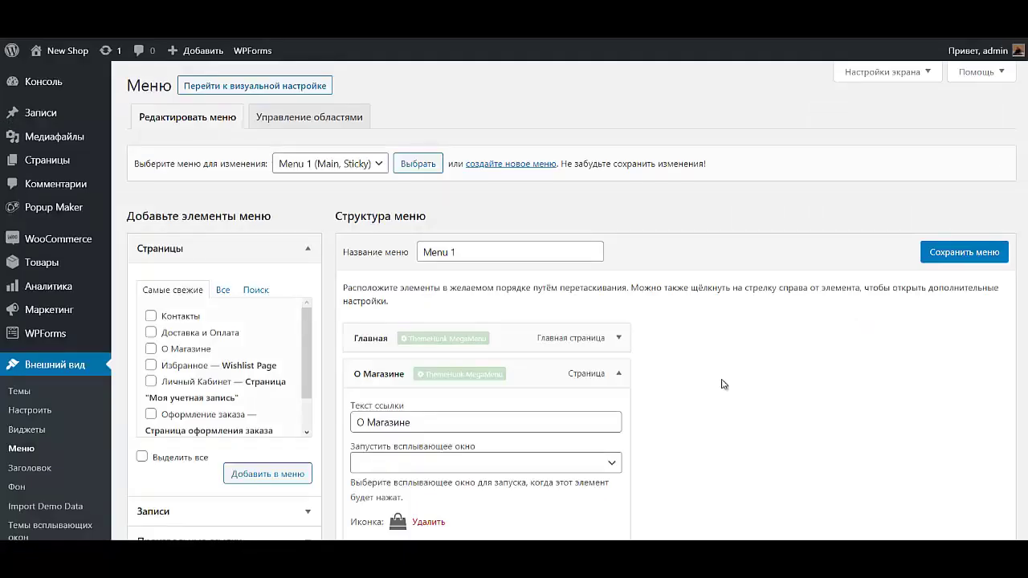
pyautogui.click(619, 381)
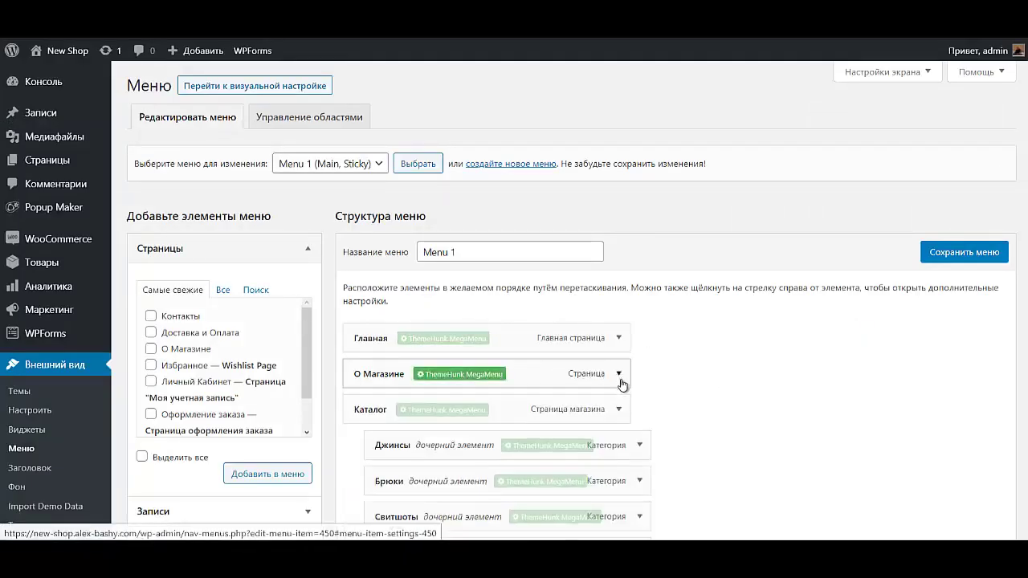
# Step: Assign the Font Awesome Shopping Cart icon, found by searching for "shop", to the Каталог item
pyautogui.click(616, 411)
pyautogui.scroll(-1, 408, 448)
pyautogui.scroll(-3, 408, 448)
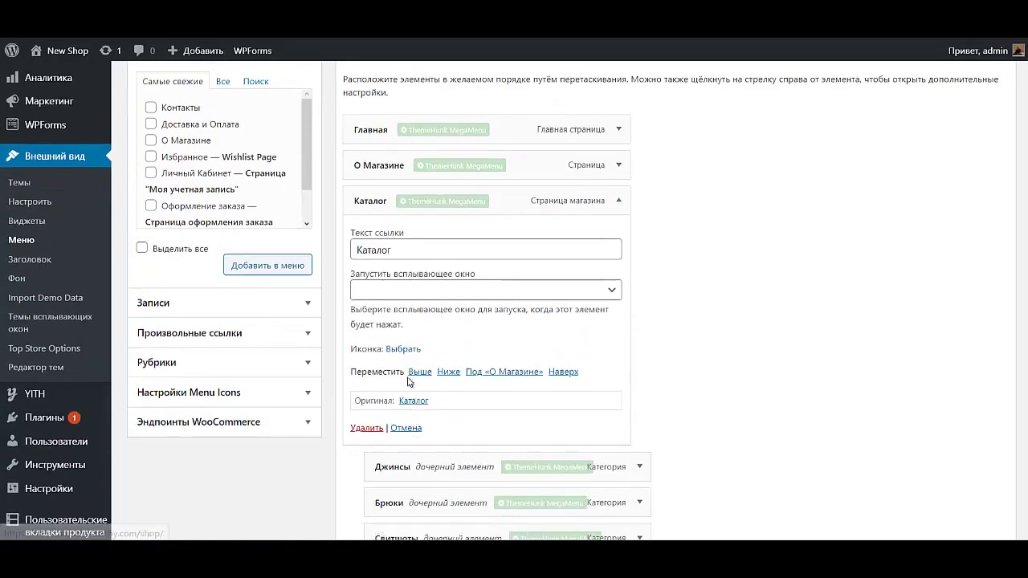
pyautogui.click(407, 351)
pyautogui.click(633, 123)
pyautogui.write('shop')
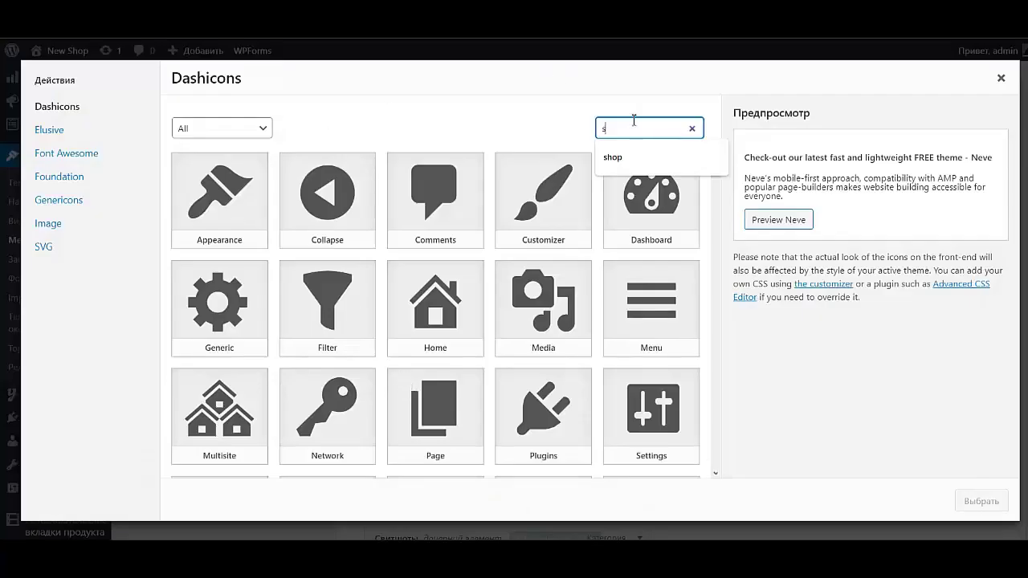
pyautogui.click(77, 163)
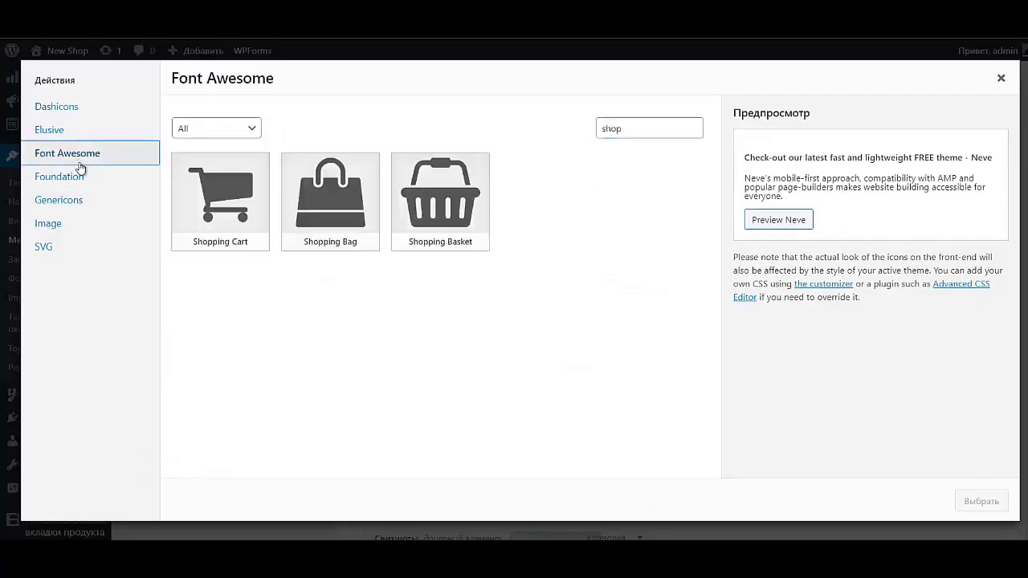
pyautogui.click(228, 197)
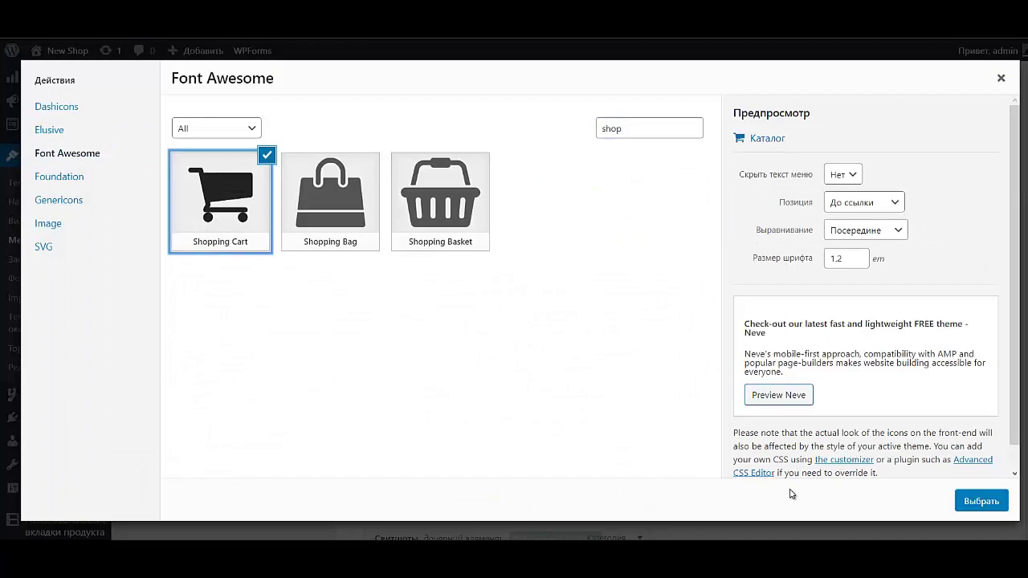
pyautogui.click(981, 500)
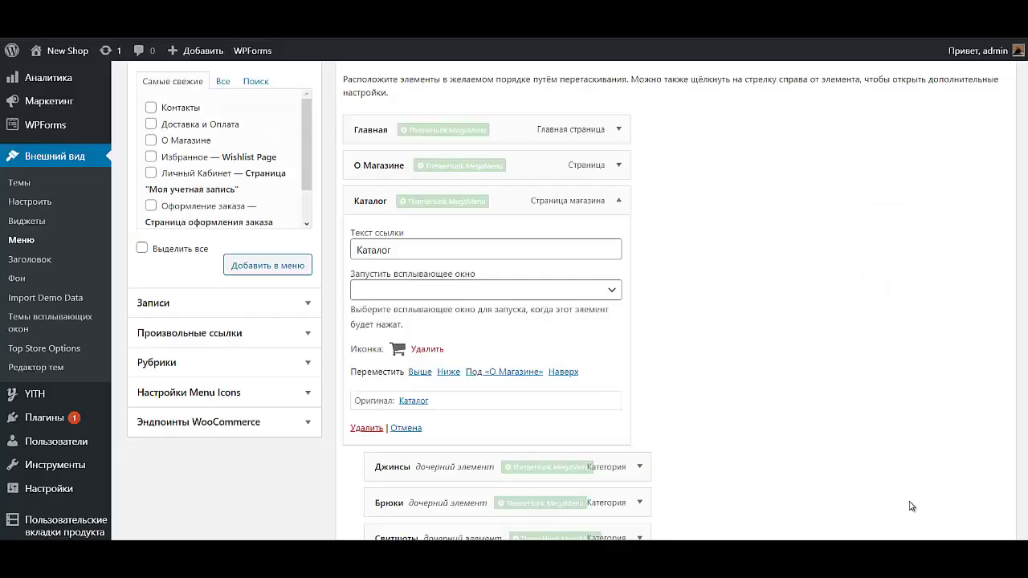
pyautogui.click(616, 201)
# Step: Give the Распродажа menu item the Shopping Basket icon from the Font Awesome set
pyautogui.scroll(-6, 538, 322)
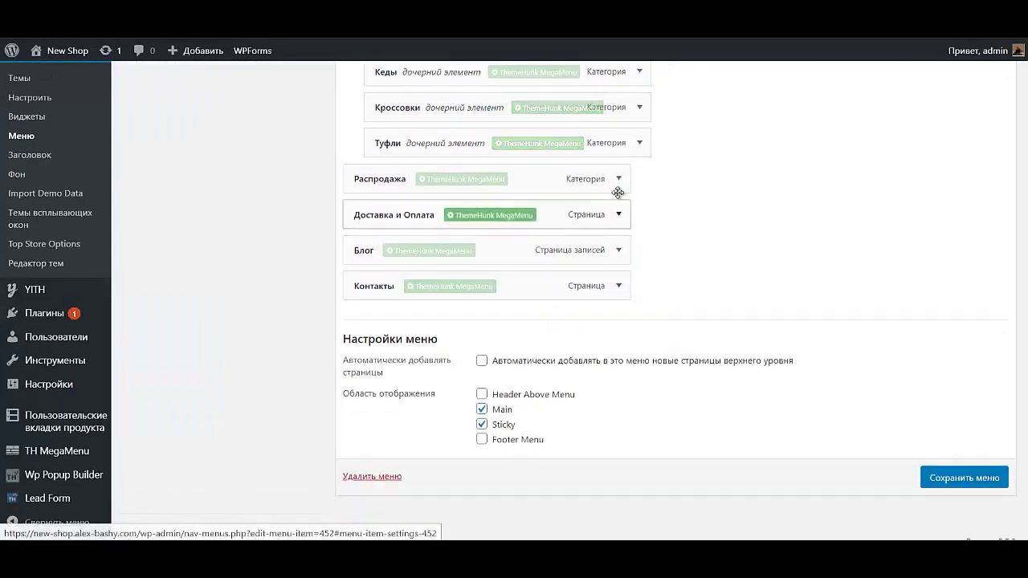
pyautogui.click(618, 189)
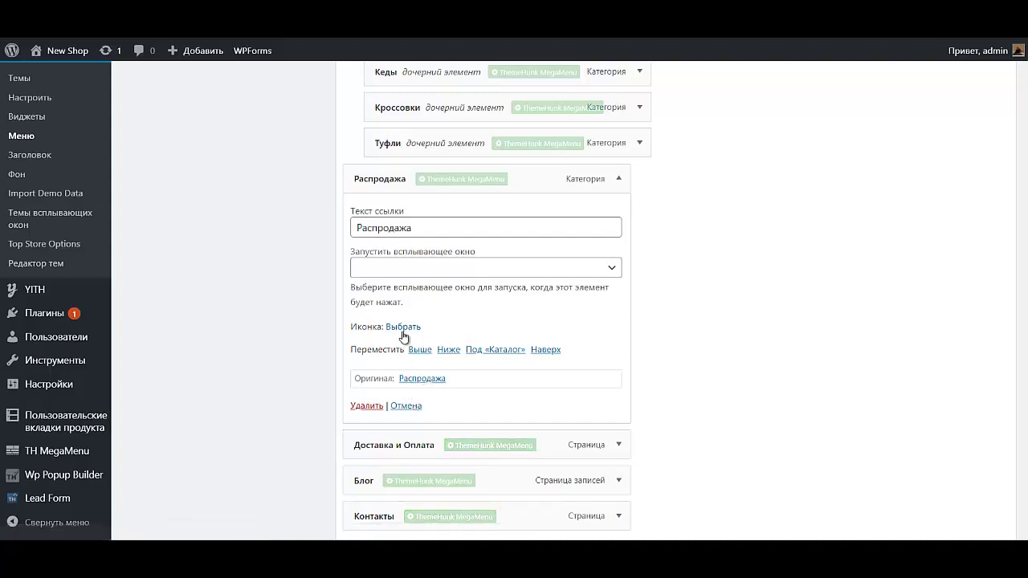
pyautogui.click(402, 327)
pyautogui.click(76, 155)
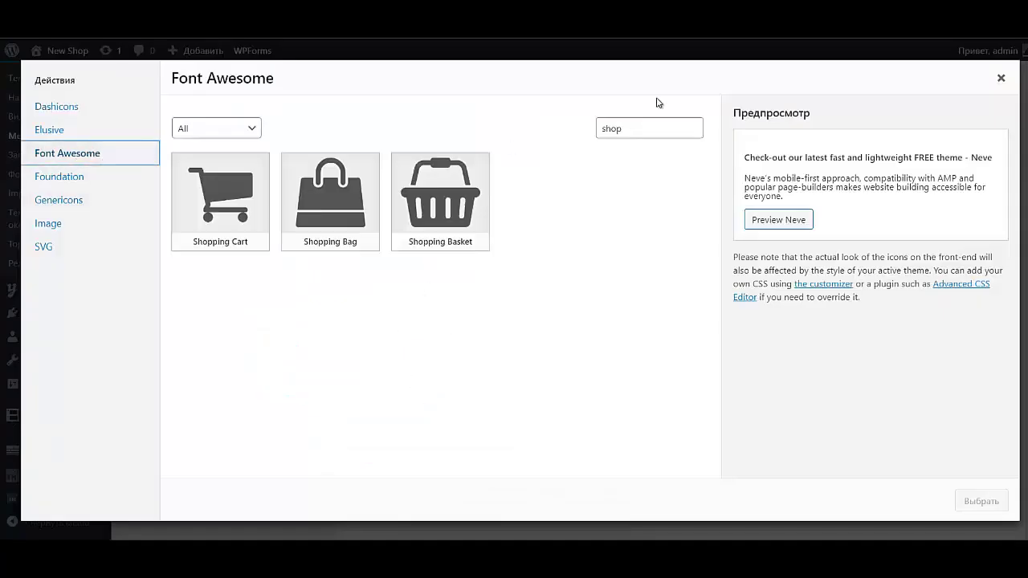
pyautogui.moveTo(646, 128); pyautogui.dragTo(536, 134)
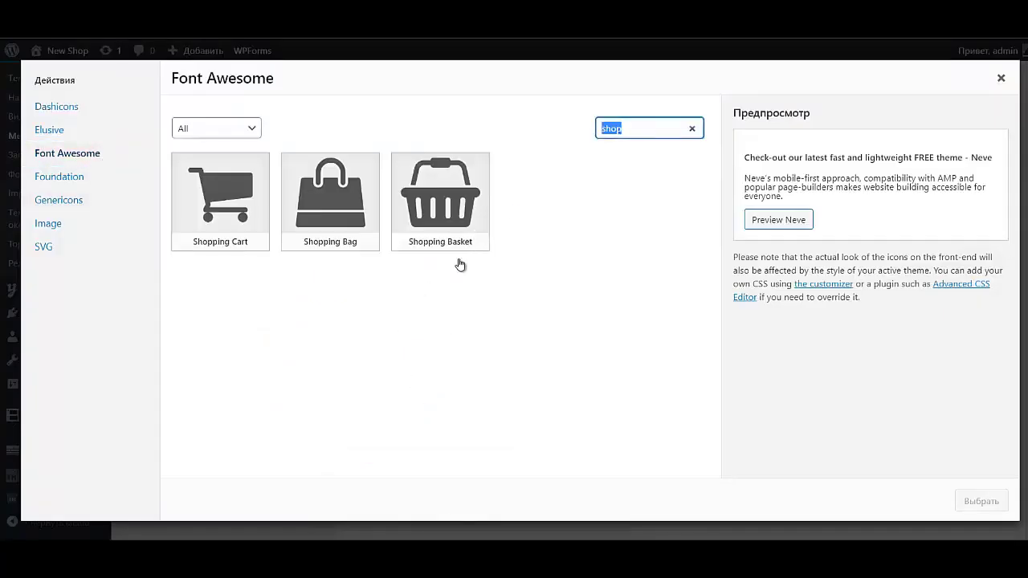
pyautogui.click(465, 223)
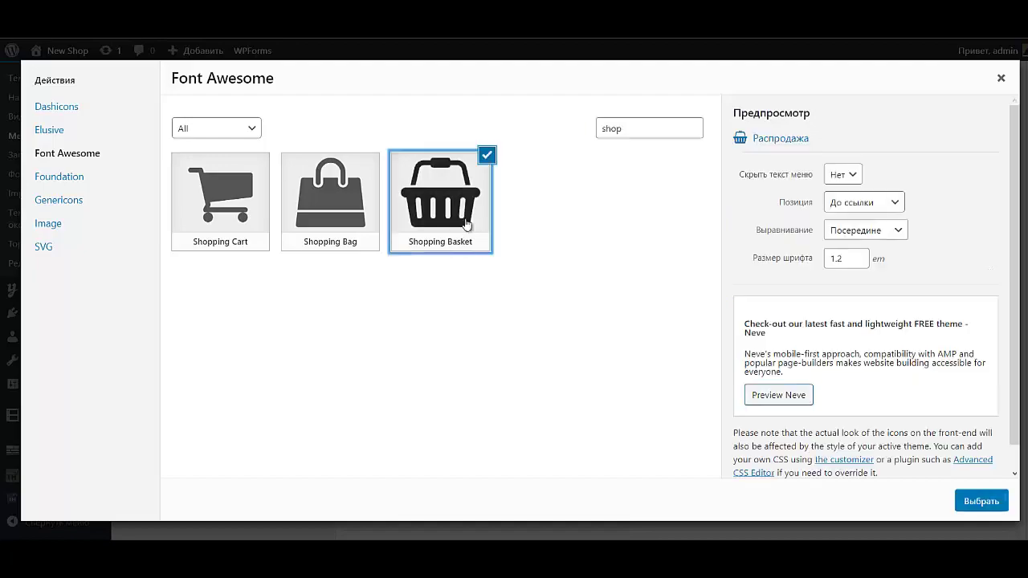
pyautogui.click(979, 501)
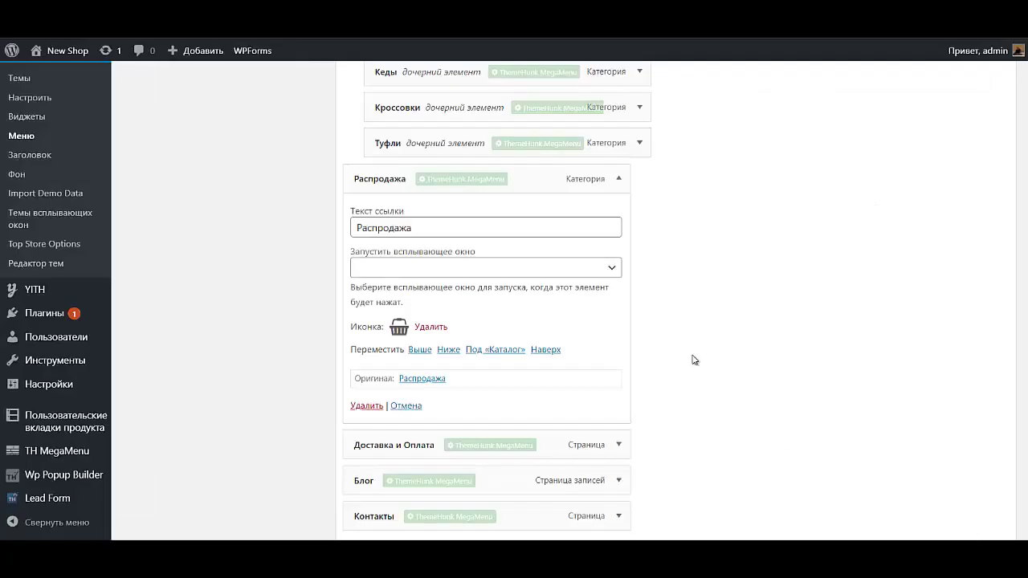
pyautogui.click(619, 178)
# Step: Search Font Awesome for "car" and assign the Car icon to the Доставка и Оплата item
pyautogui.click(617, 214)
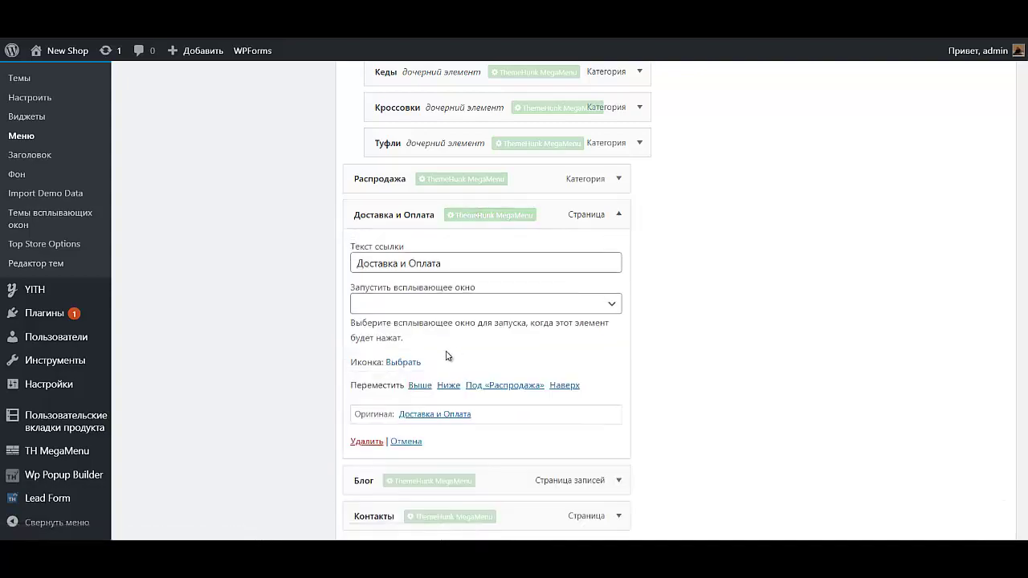
pyautogui.click(404, 367)
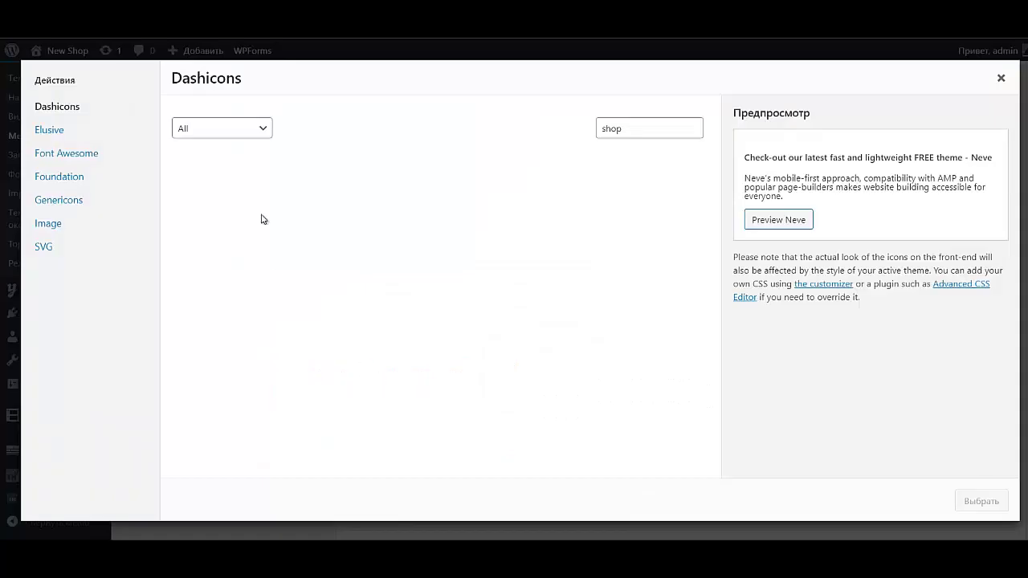
pyautogui.click(71, 159)
pyautogui.press('Tab')
pyautogui.write('car')
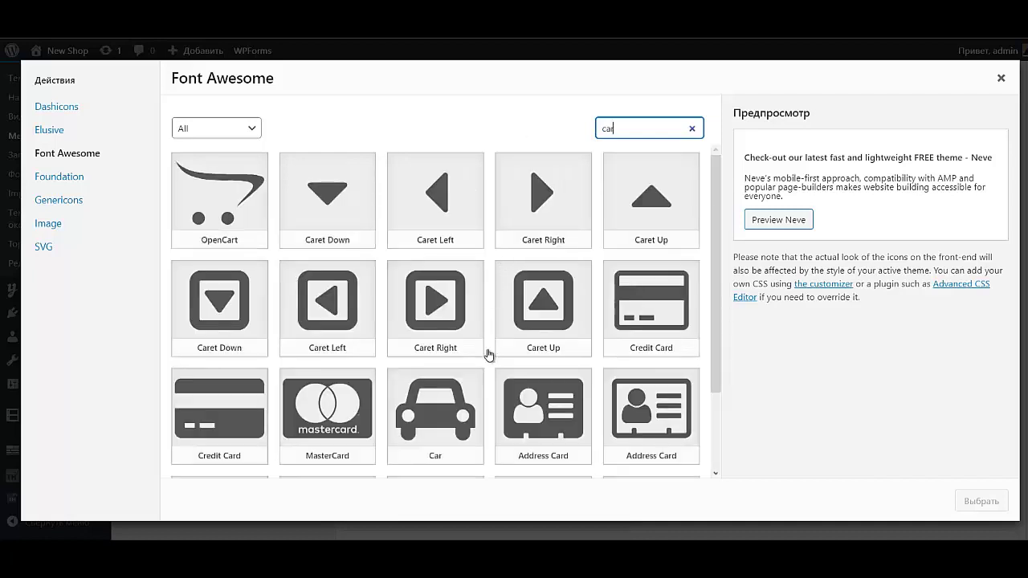
pyautogui.click(432, 401)
pyautogui.click(980, 497)
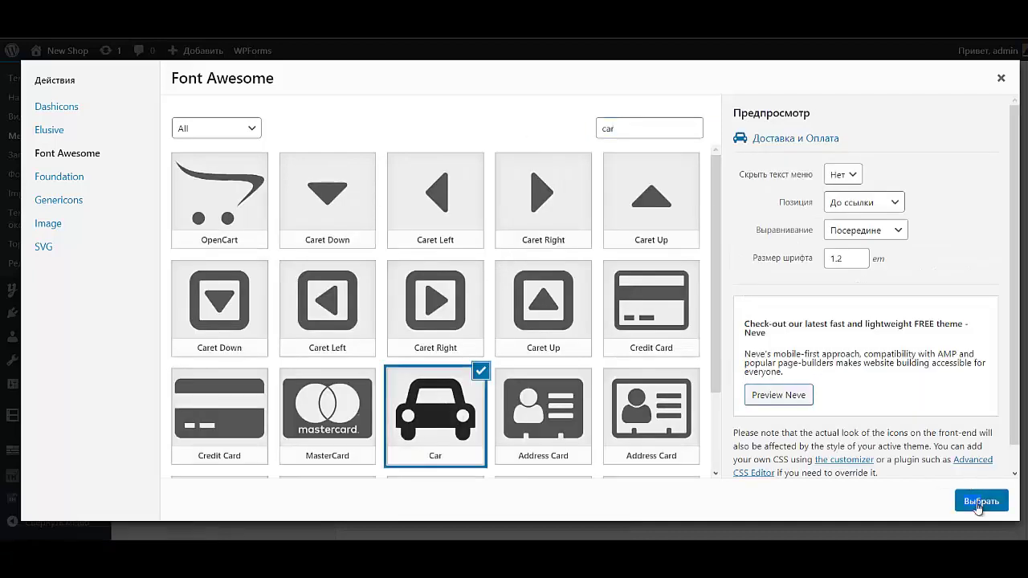
pyautogui.click(616, 213)
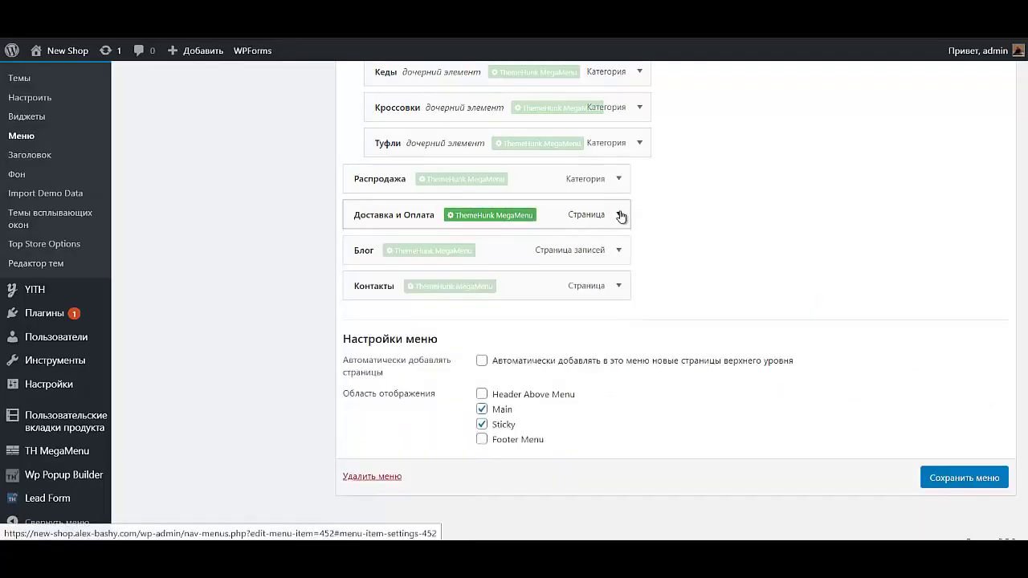
# Step: Search Font Awesome for "ed" and assign the pencil-on-square edit icon to the Блог item
pyautogui.click(617, 250)
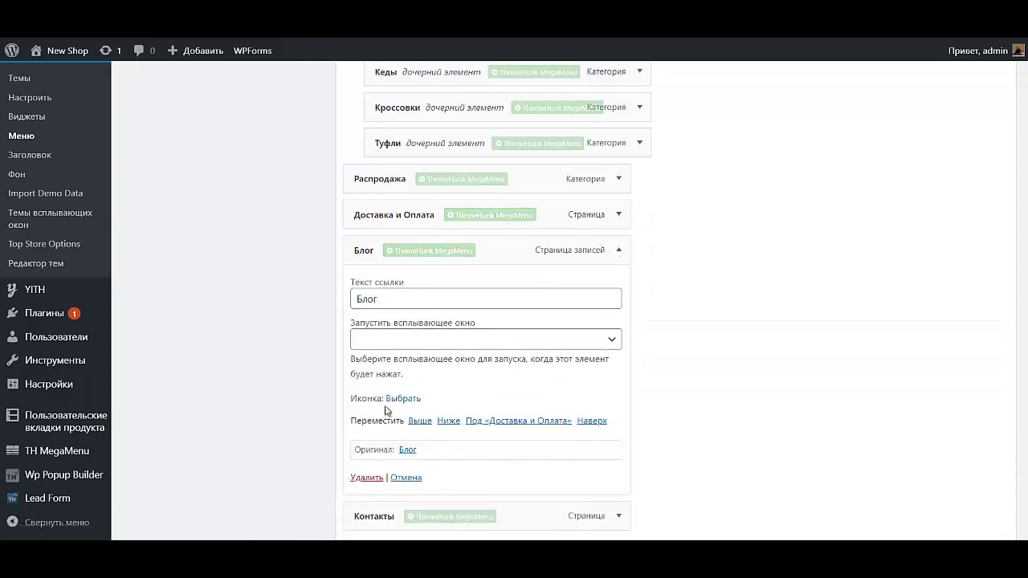
pyautogui.click(395, 399)
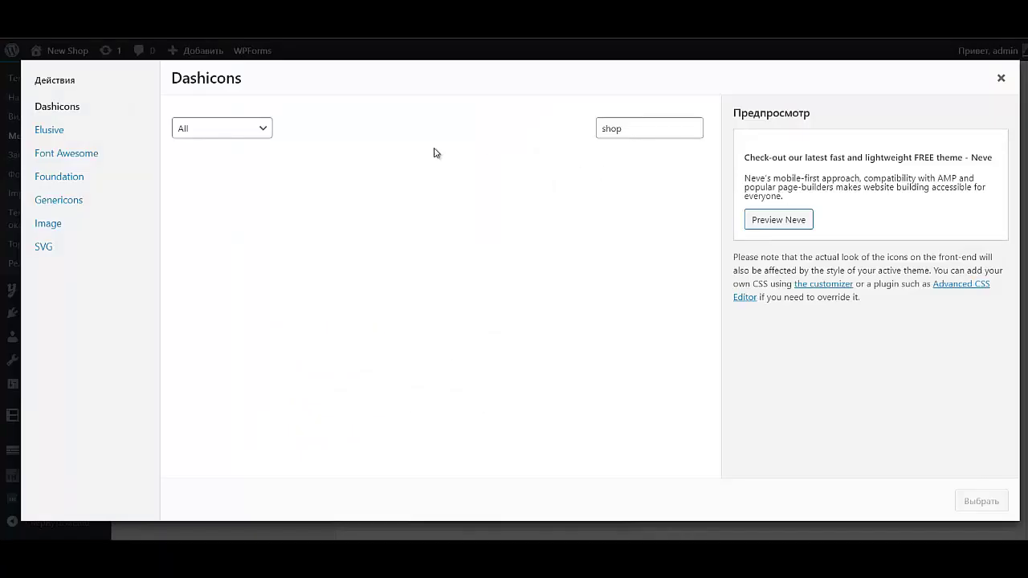
pyautogui.click(58, 153)
pyautogui.doubleClick(642, 134)
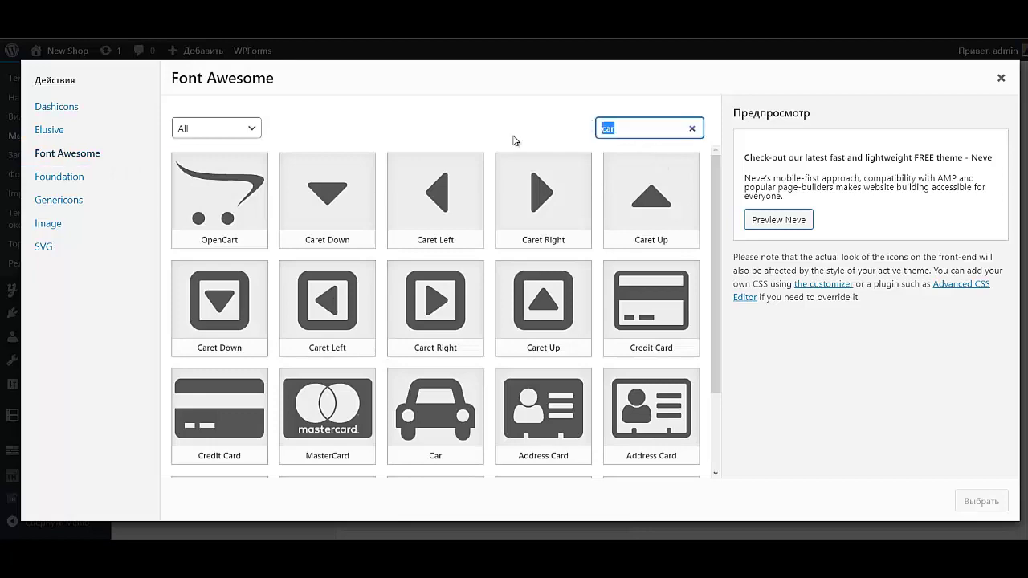
pyautogui.write('ed')
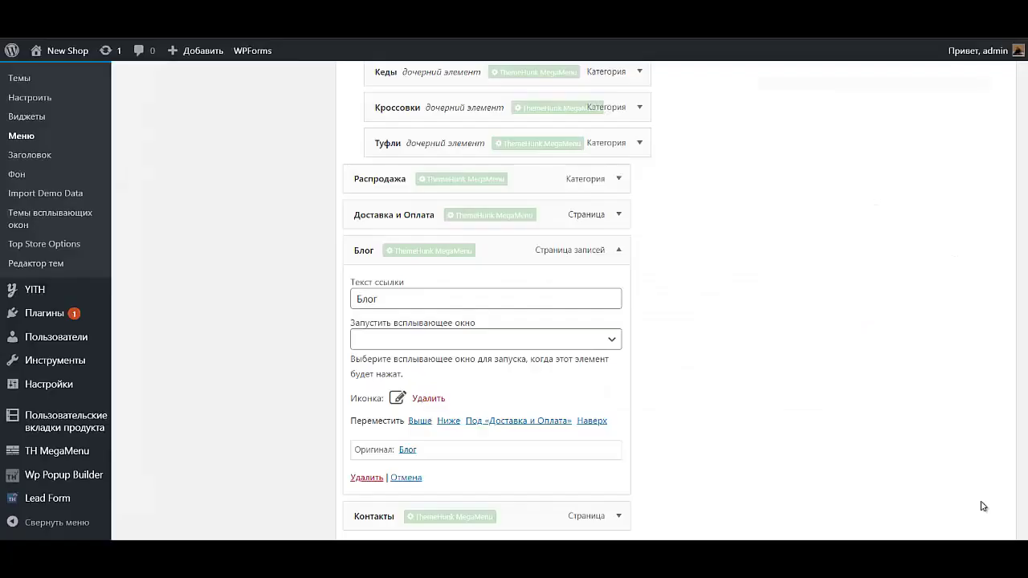
# Step: Search Font Awesome for "pho", assign the phone handset icon to the Контакты item, and save Menu 1
pyautogui.click(620, 251)
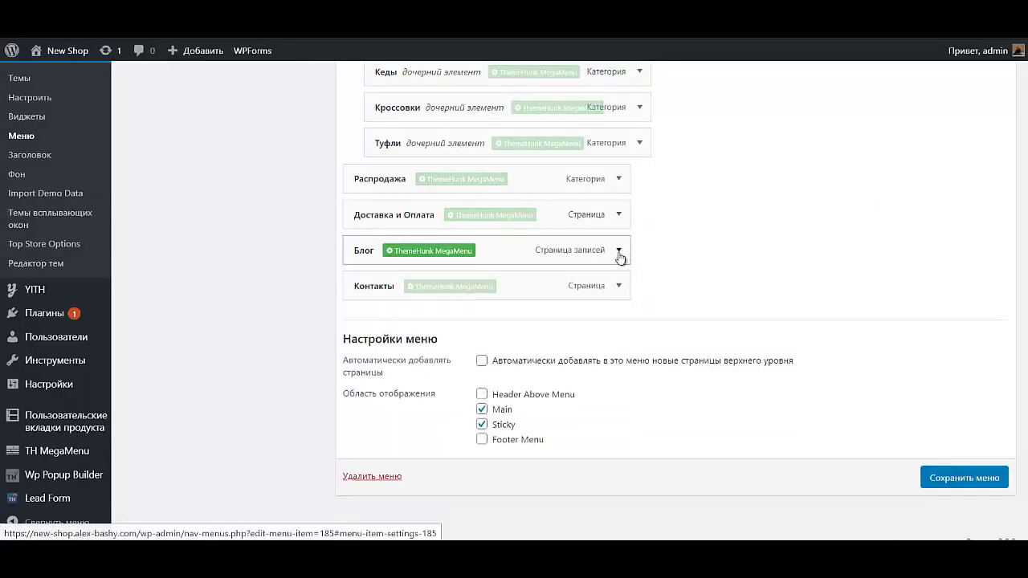
pyautogui.click(619, 287)
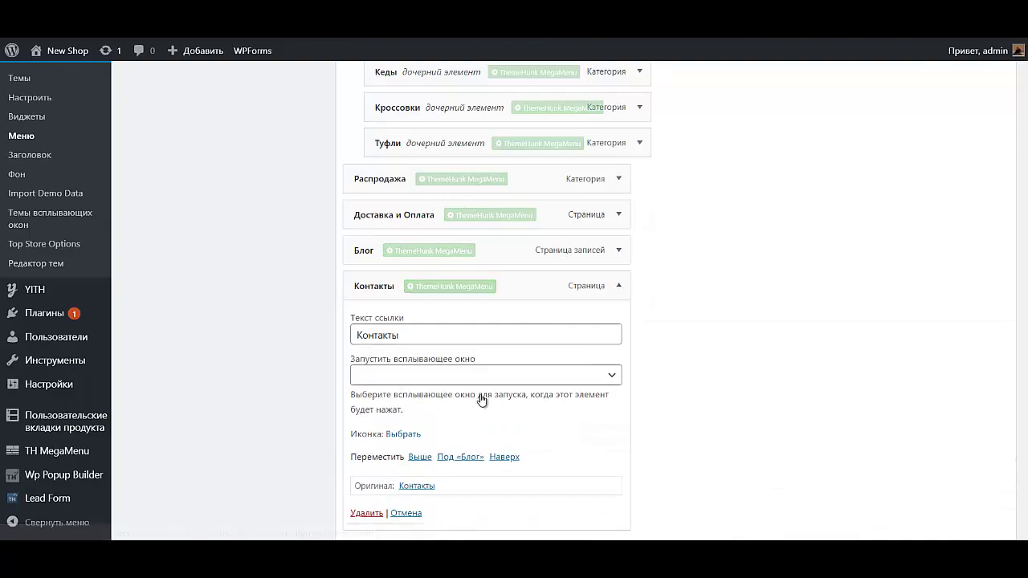
pyautogui.click(404, 434)
pyautogui.click(67, 153)
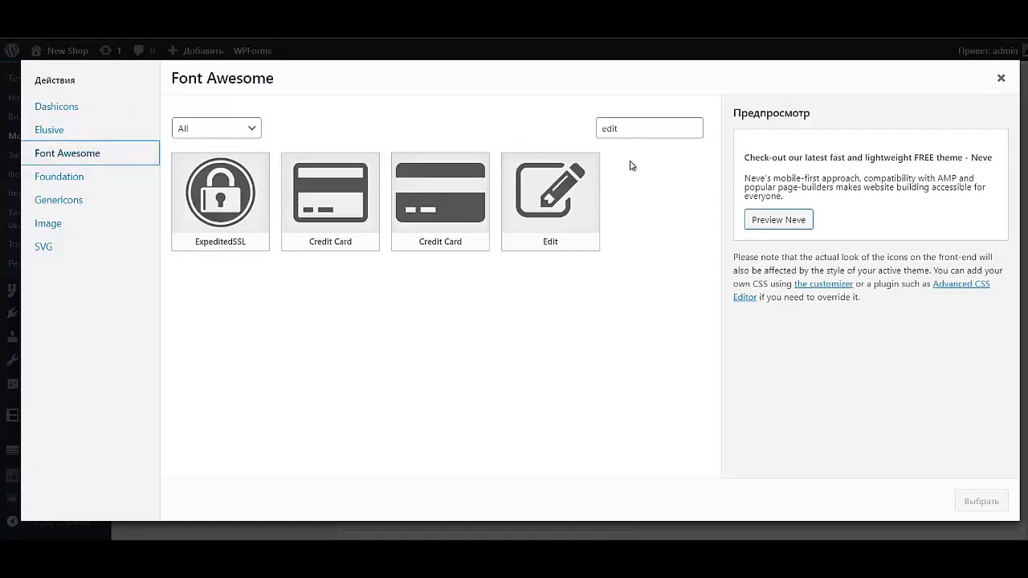
pyautogui.doubleClick(626, 129)
pyautogui.write('pho')
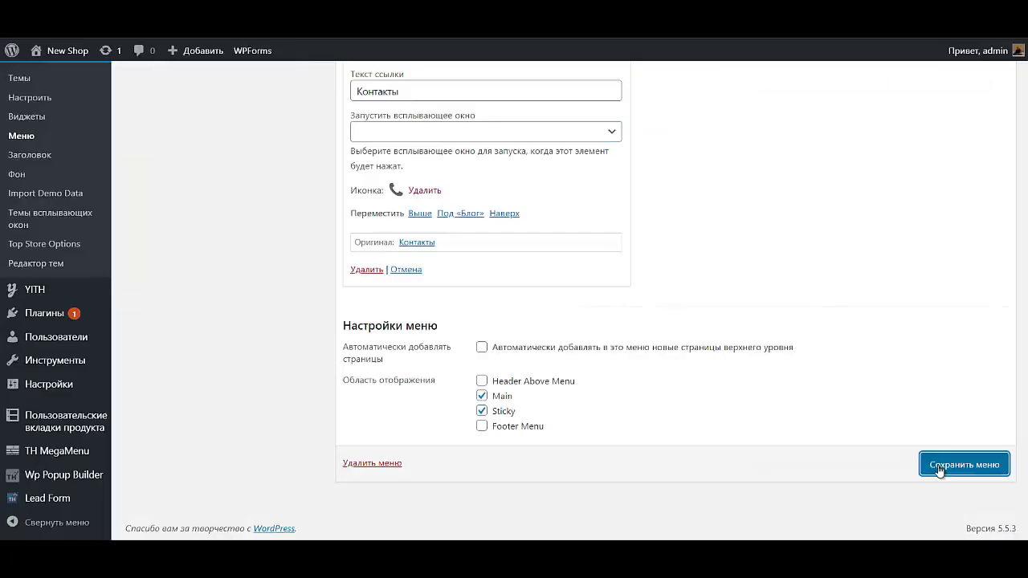
pyautogui.click(941, 464)
# Step: View the shop's front page and check the menu icons in the main header and the sticky header
pyautogui.moveTo(40, 53)
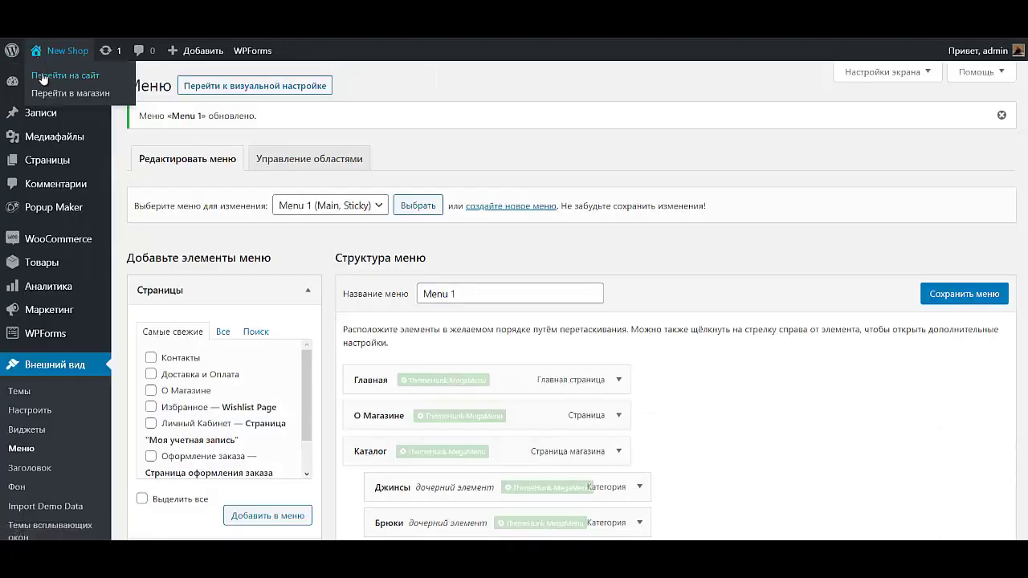
pyautogui.click(42, 76)
pyautogui.scroll(-3, 553, 165)
pyautogui.scroll(3, 553, 165)
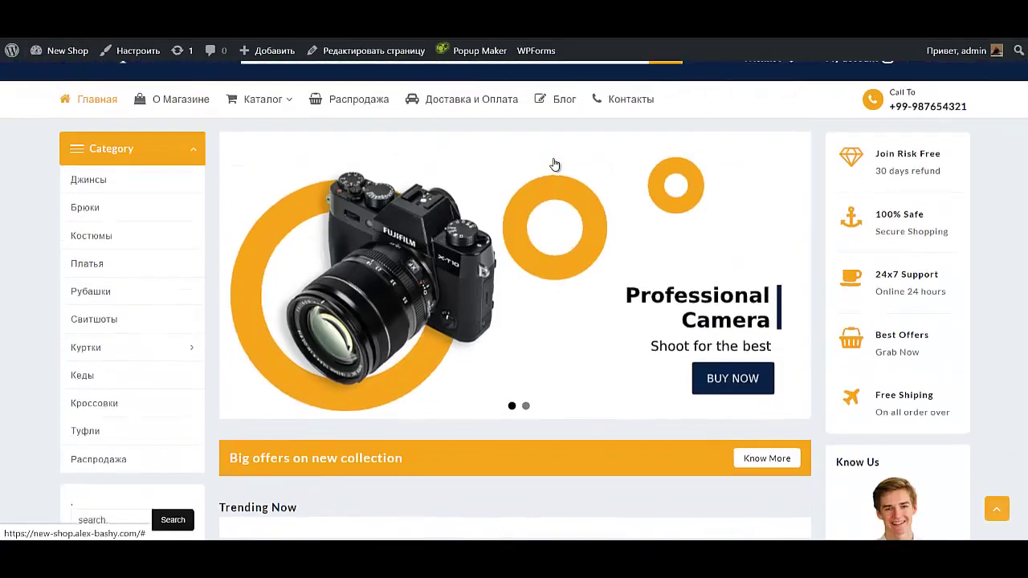
pyautogui.scroll(-10, 553, 162)
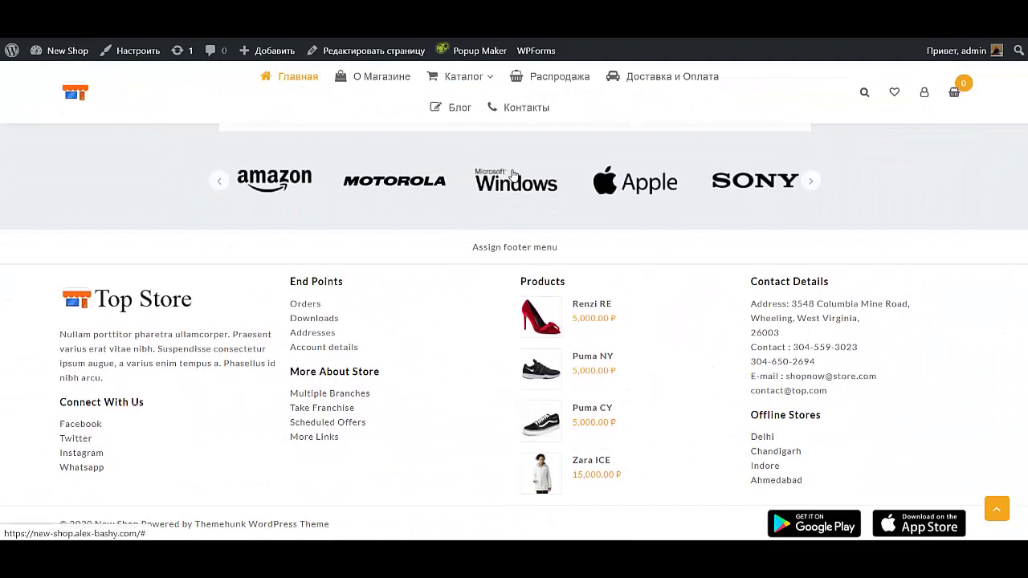
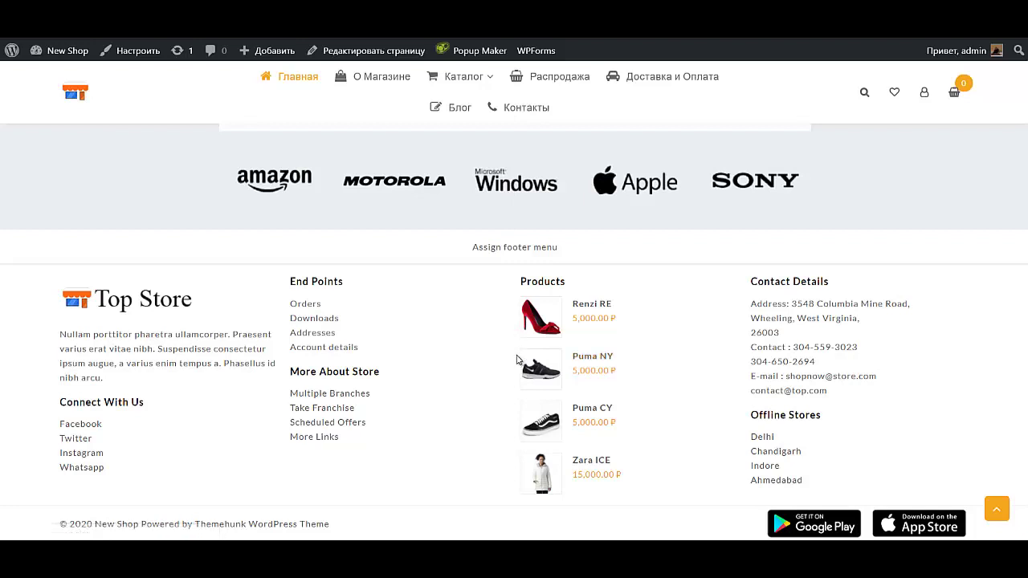
pyautogui.click(461, 108)
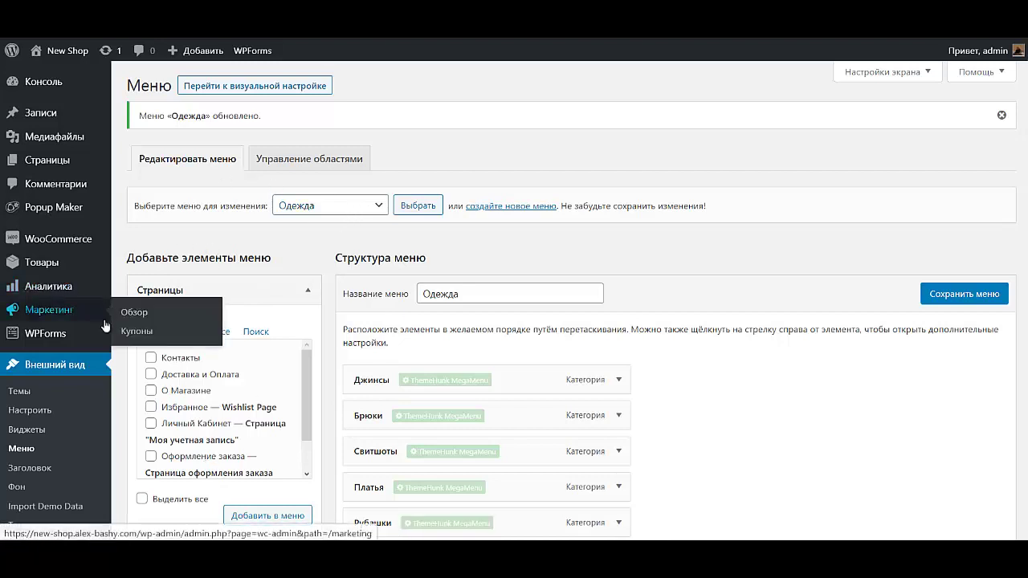
# Step: Load Menu 1 (Main, Sticky) for editing in place of the Одежда menu
pyautogui.moveTo(102, 330)
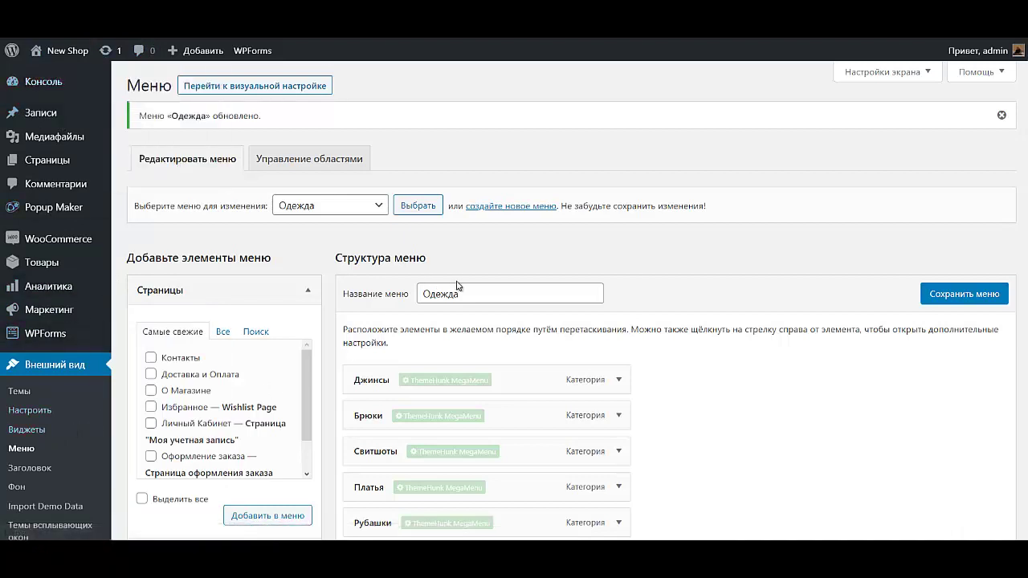
pyautogui.click(329, 205)
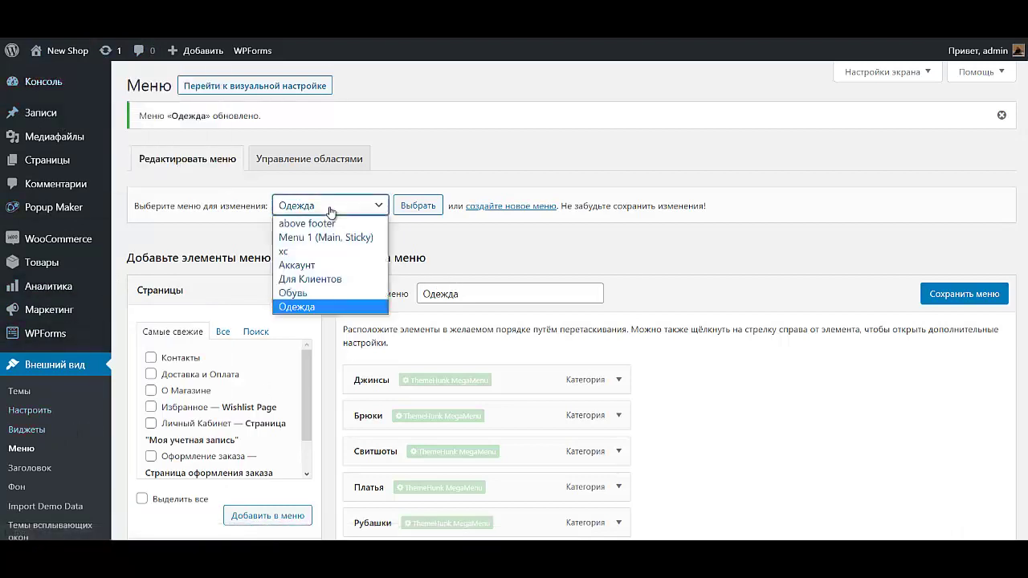
pyautogui.click(361, 237)
pyautogui.click(408, 209)
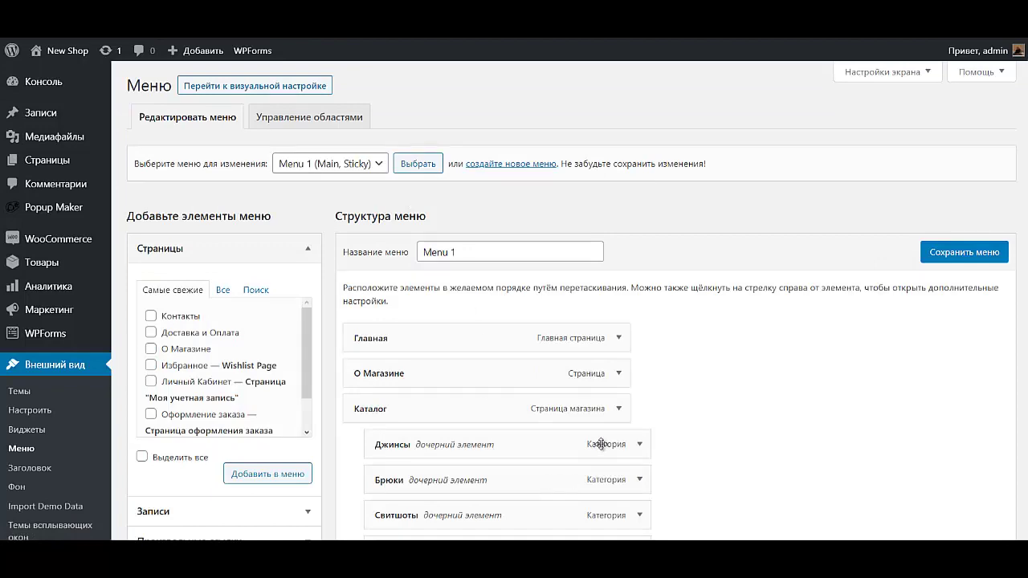
# Step: Add a custom link to Menu 1 with the link text КОНСУЛЬТАЦИЯ and the URL ya.ru
pyautogui.scroll(-5, 601, 444)
pyautogui.scroll(3, 600, 444)
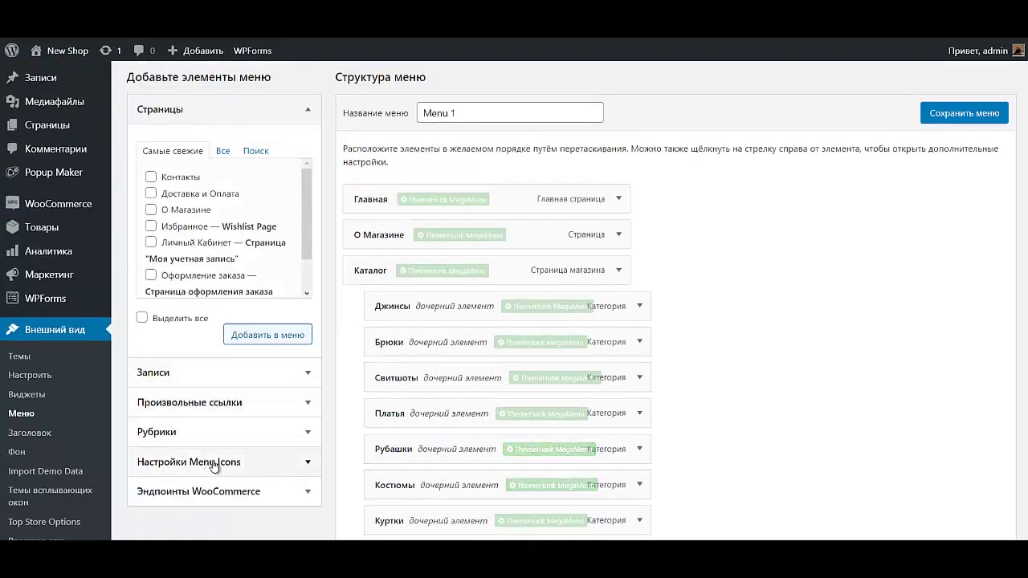
pyautogui.click(230, 401)
pyautogui.scroll(2, 225, 409)
pyautogui.click(216, 401)
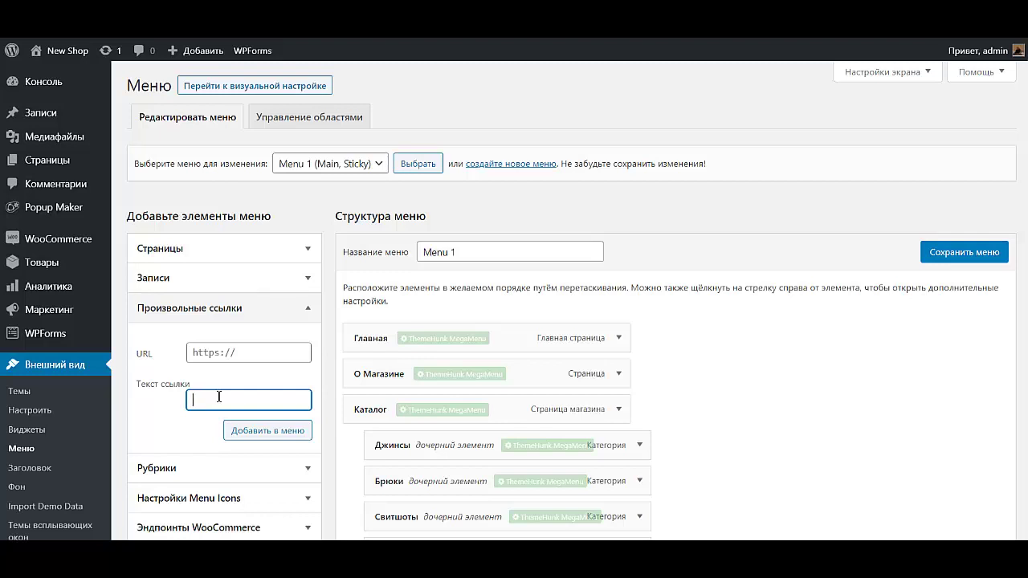
pyautogui.press('capslock')
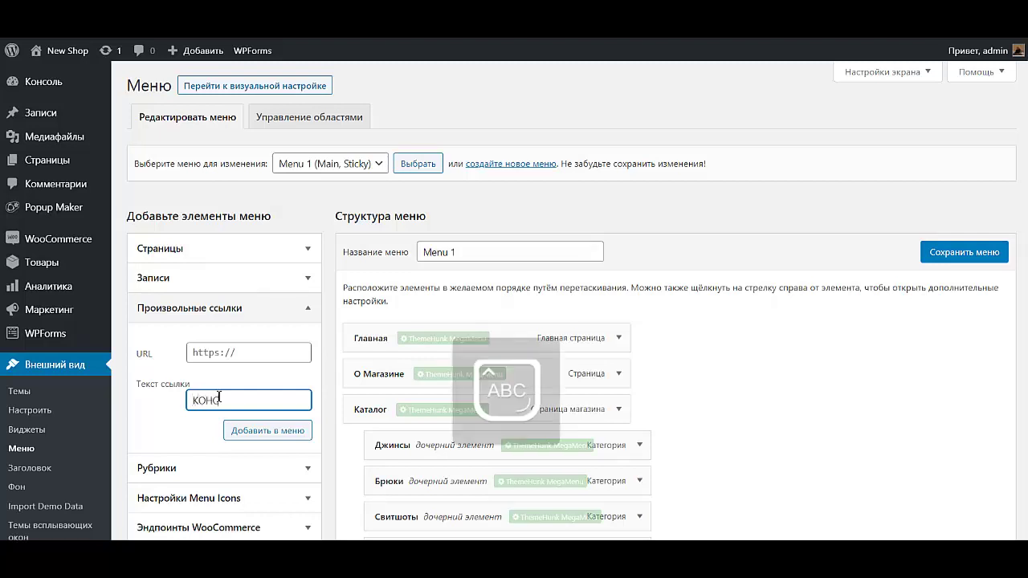
pyautogui.write('КОНСУЛЬТАЦИЯ')
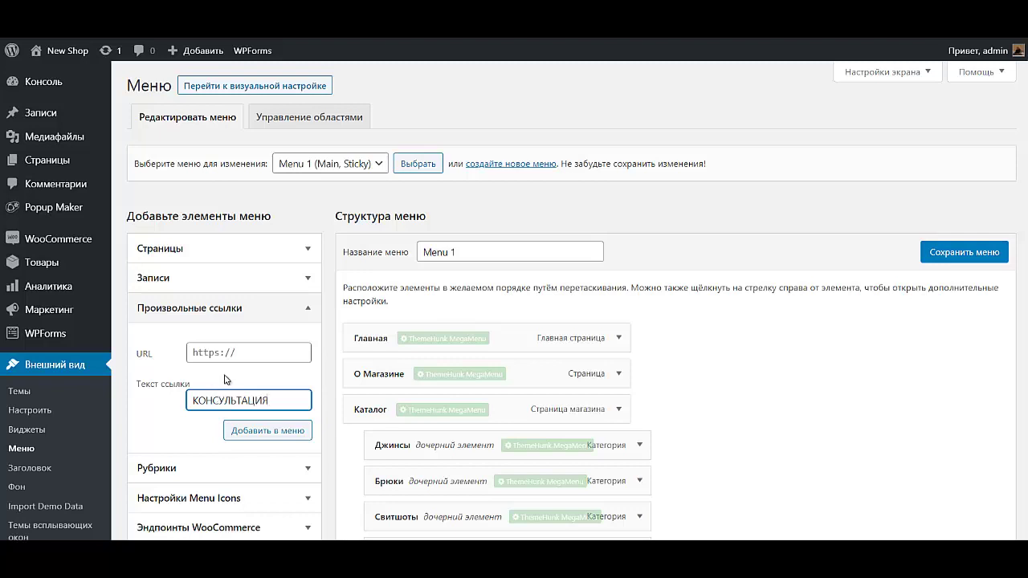
pyautogui.click(241, 357)
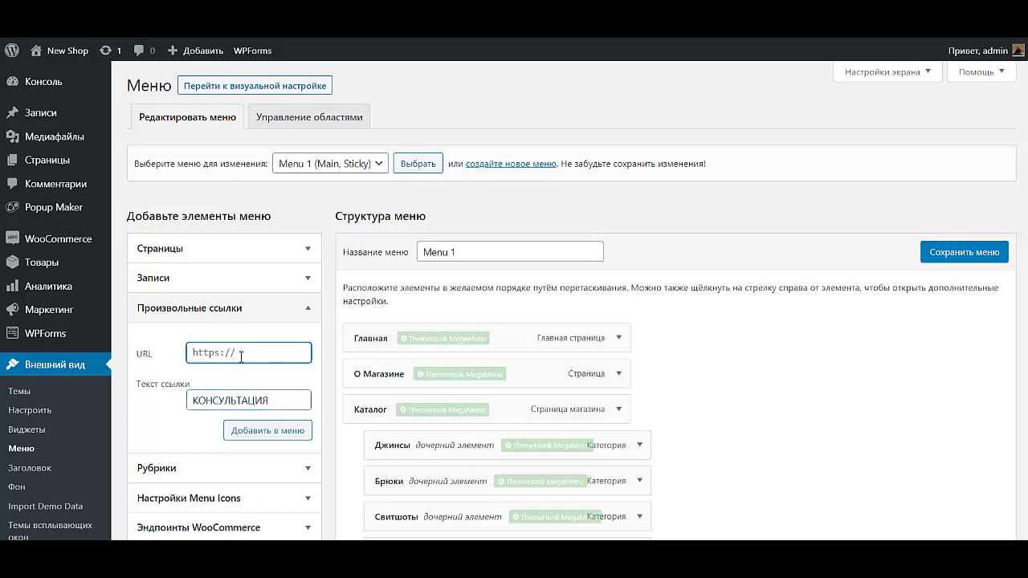
pyautogui.press('capslock')
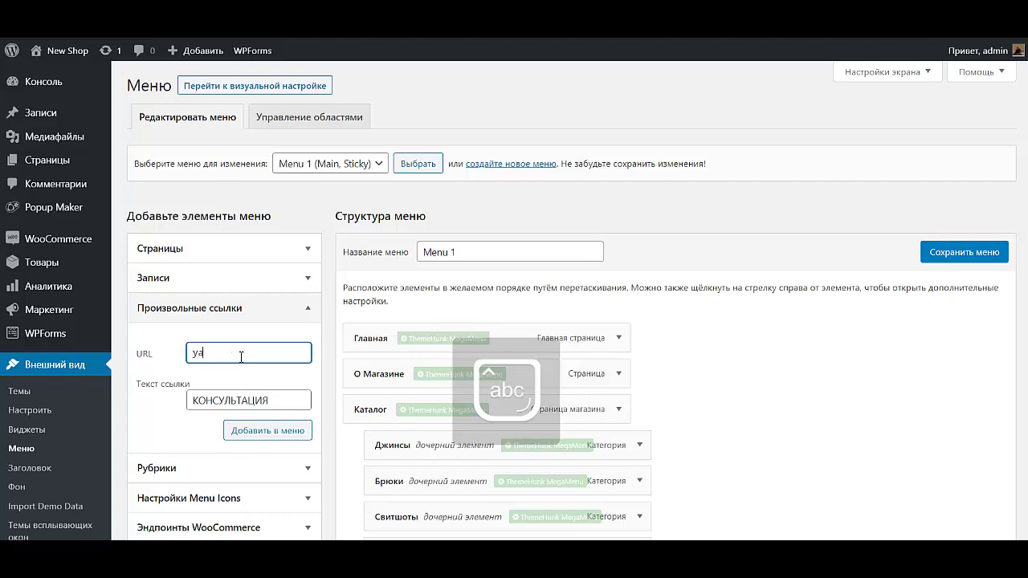
pyautogui.write('ya.ru')
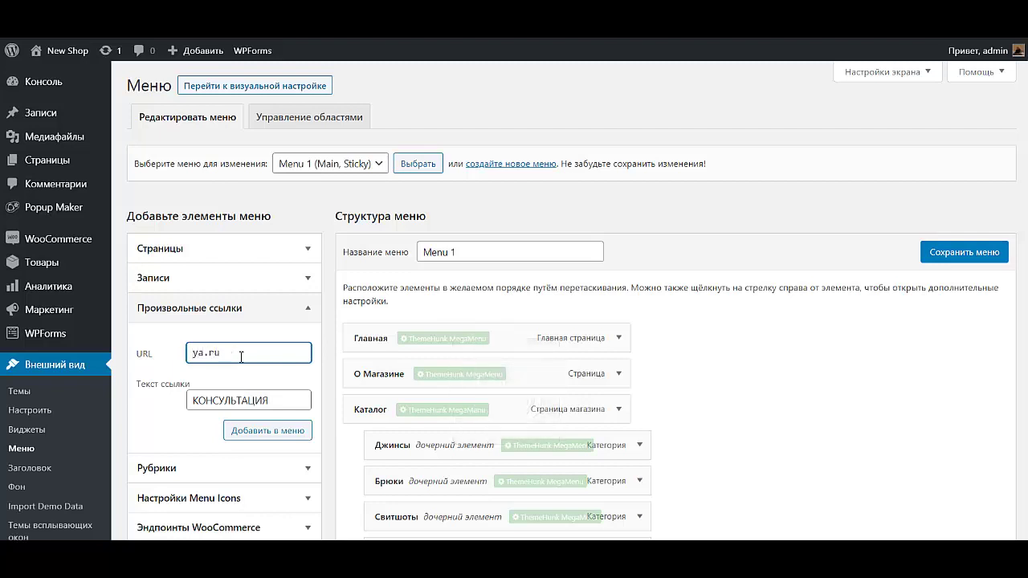
pyautogui.click(250, 434)
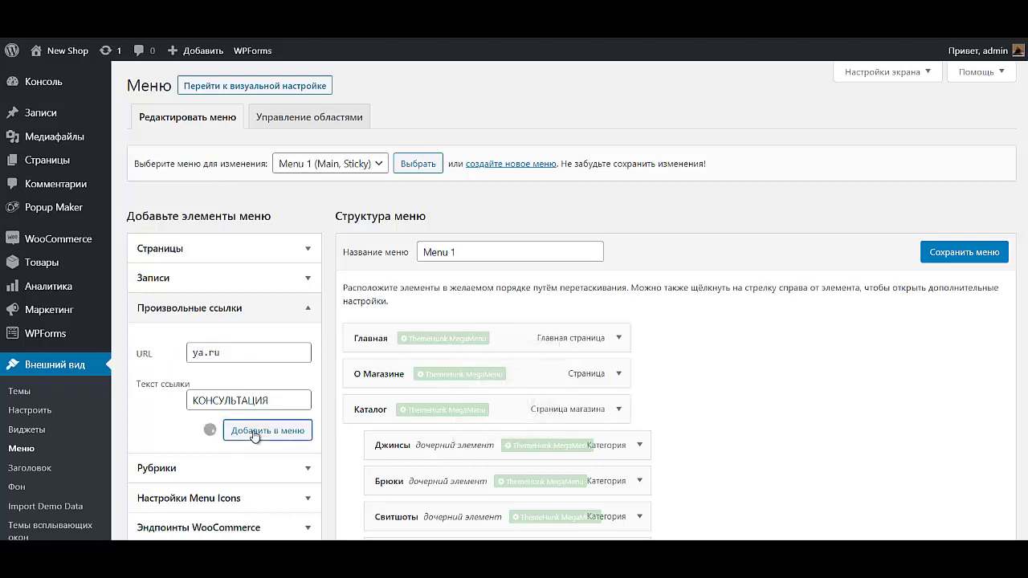
# Step: Check the position of the КОНСУЛЬТАЦИЯ link in the menu structure and save Menu 1
pyautogui.scroll(-10, 677, 420)
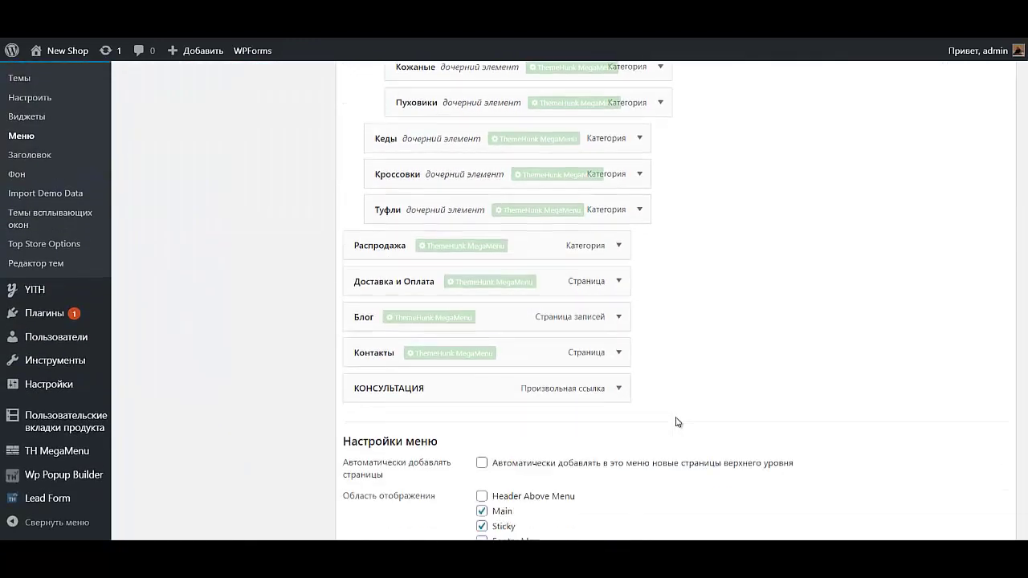
pyautogui.scroll(1, 674, 424)
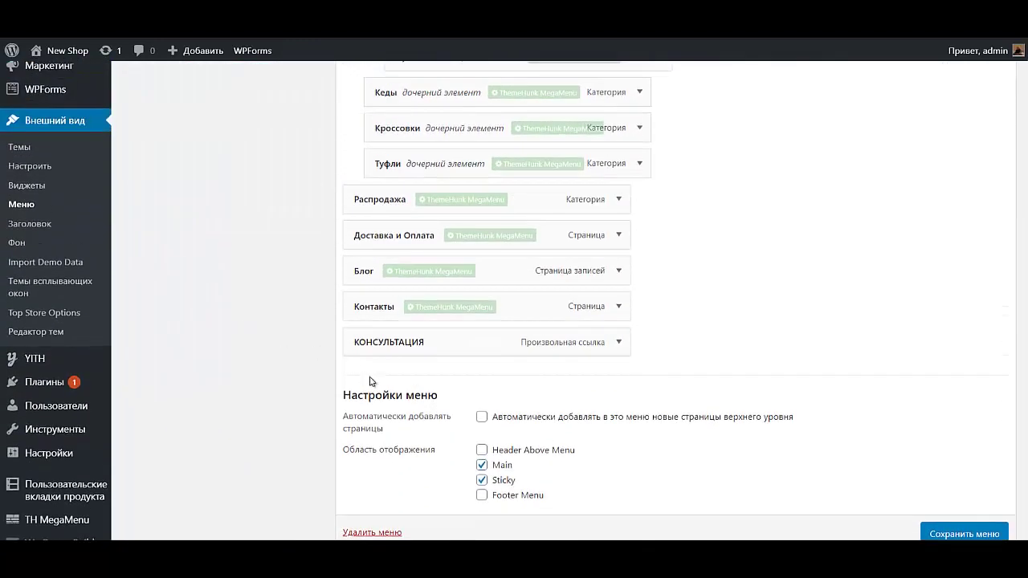
pyautogui.scroll(6, 418, 436)
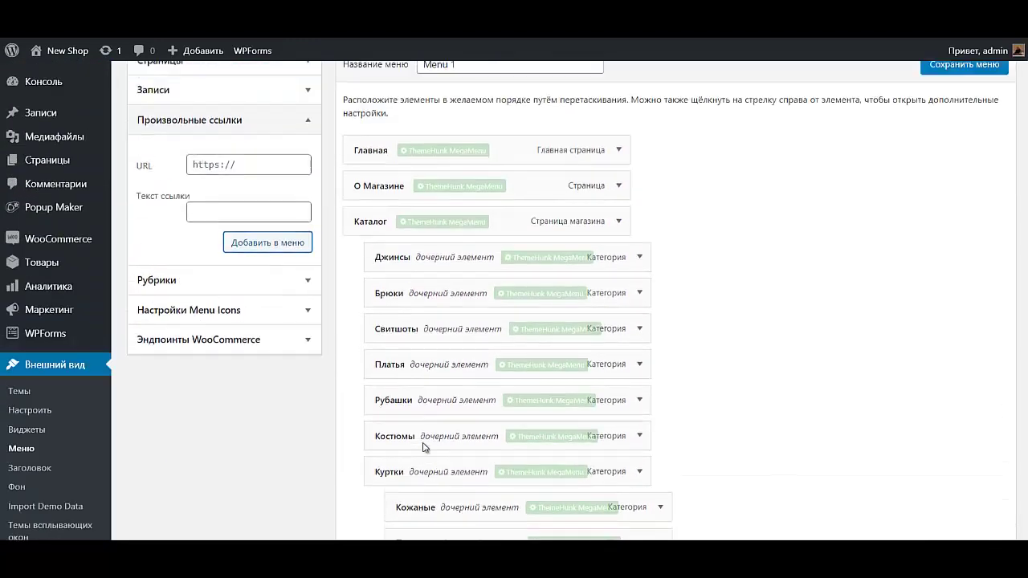
pyautogui.scroll(1, 425, 442)
pyautogui.scroll(2, 427, 448)
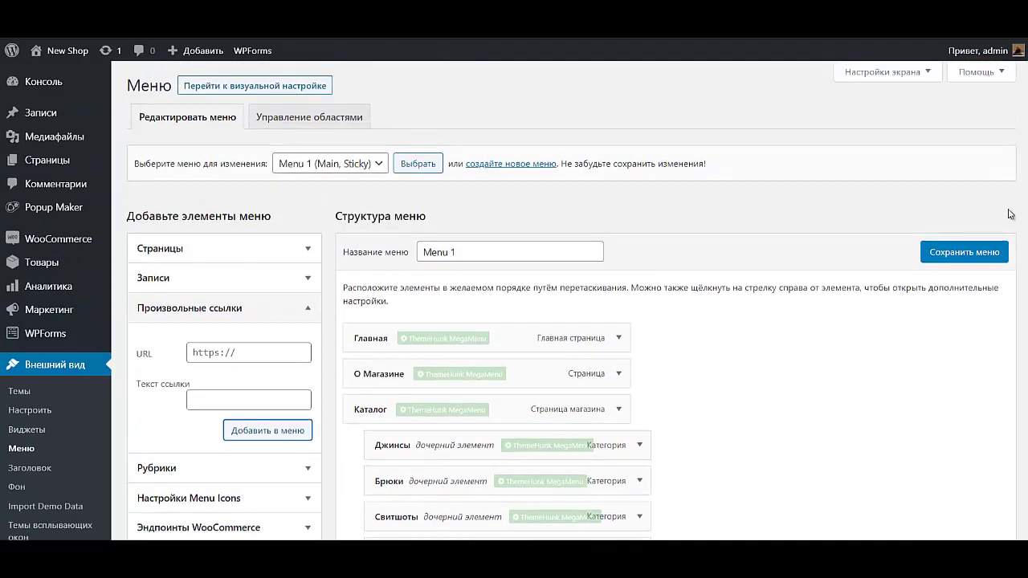
pyautogui.click(979, 260)
# Step: Clear the URL of the КОНСУЛЬТАЦИЯ menu item and set it to trigger the КОНСУЛЬТАЦИЯ popup
pyautogui.scroll(-8, 626, 422)
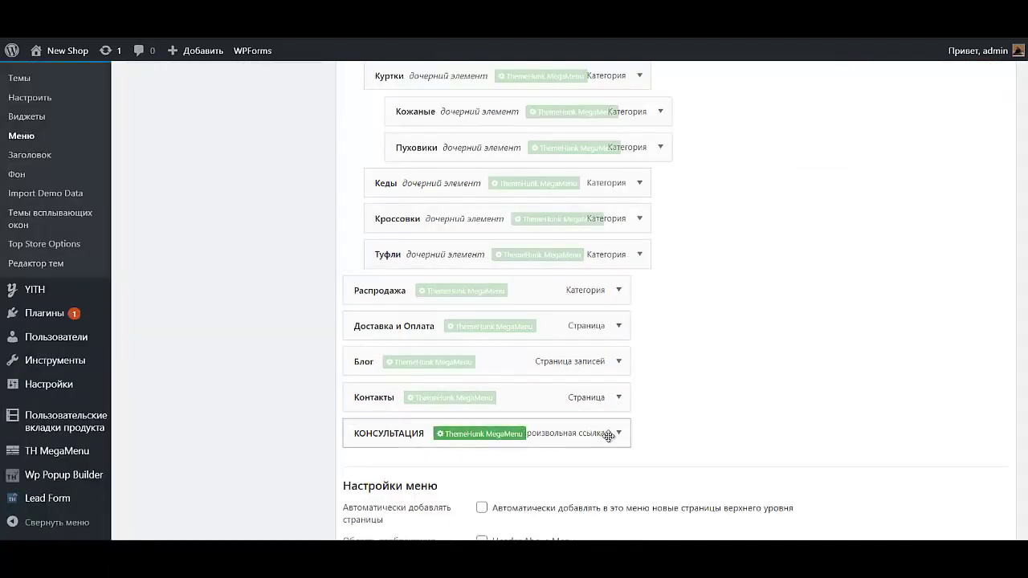
pyautogui.click(617, 437)
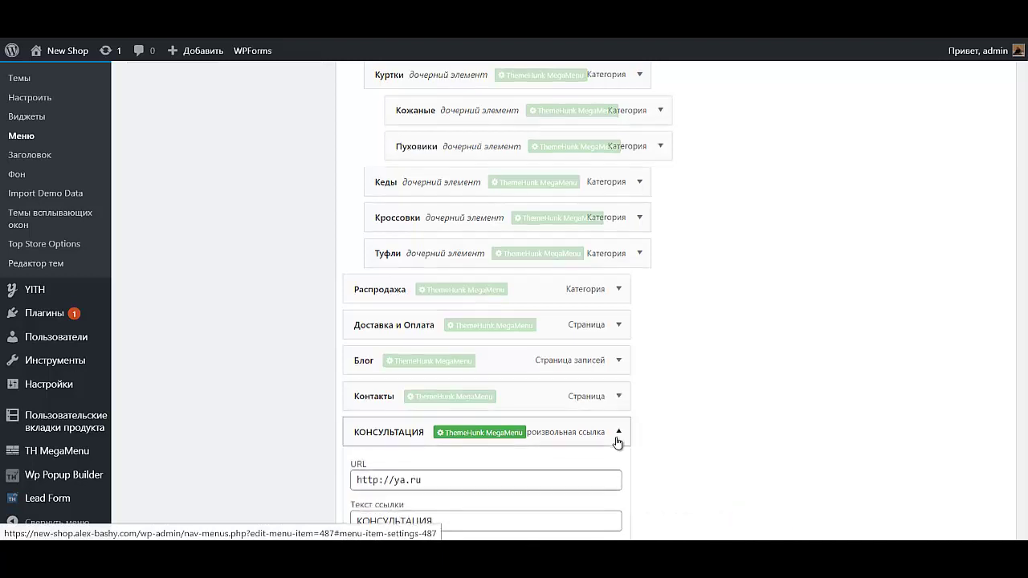
pyautogui.scroll(-3, 562, 417)
pyautogui.click(367, 277)
pyautogui.hotkey('ctrl', 'a')
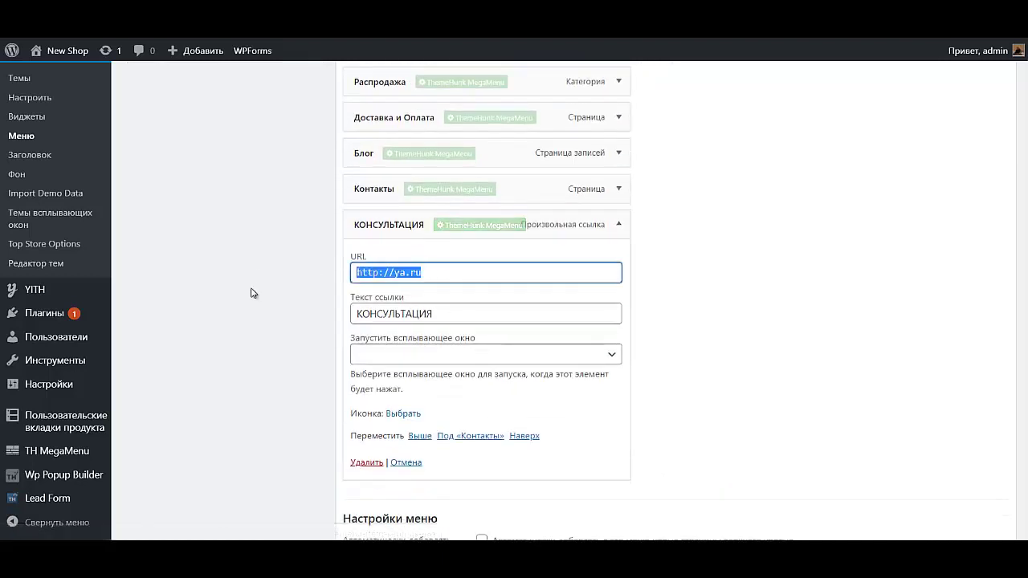
pyautogui.press('BackSpace')
pyautogui.click(456, 357)
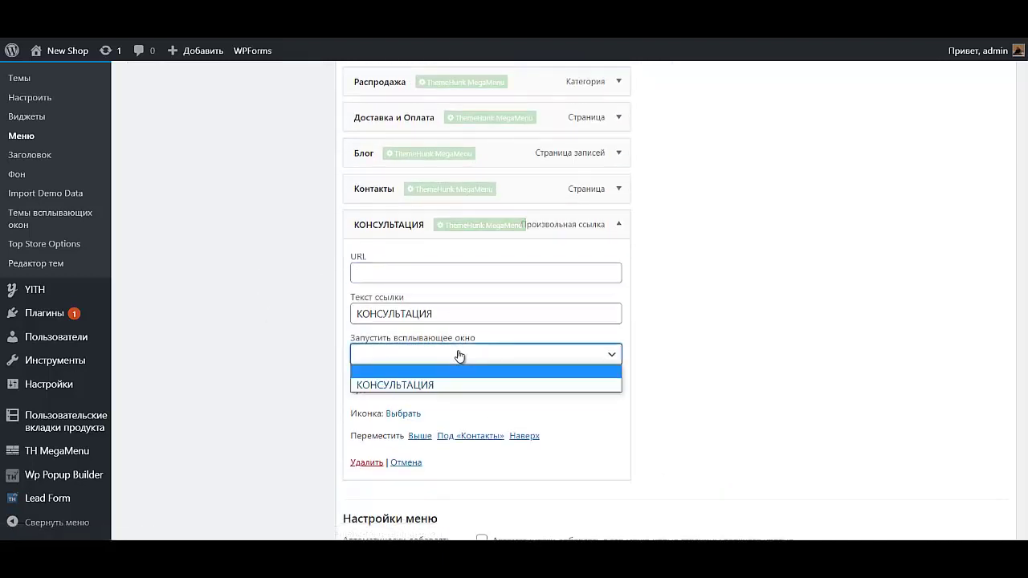
pyautogui.click(425, 386)
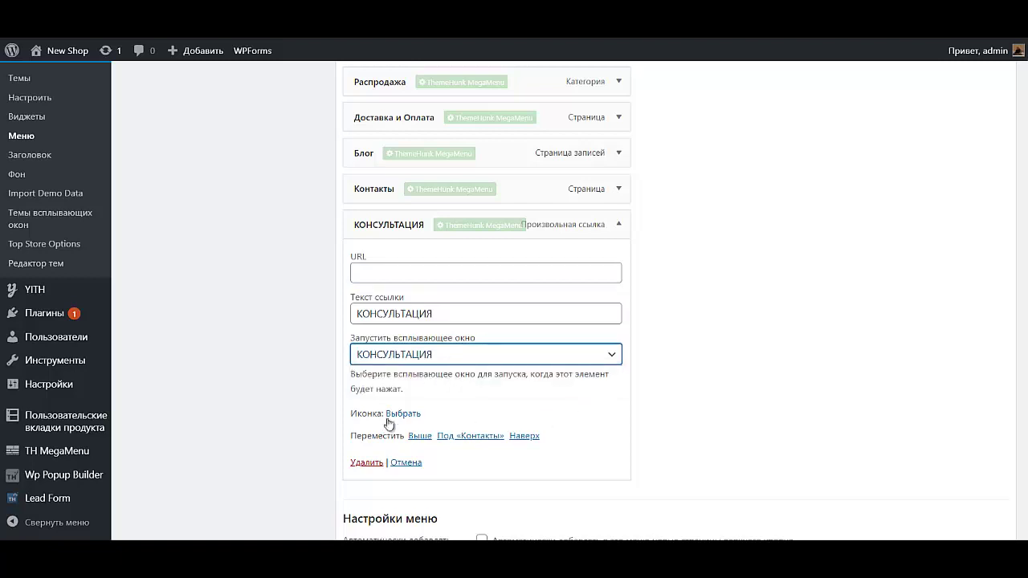
# Step: Give the КОНСУЛЬТАЦИЯ menu item the plain Question icon from Font Awesome, searching the icons for "question"
pyautogui.click(398, 413)
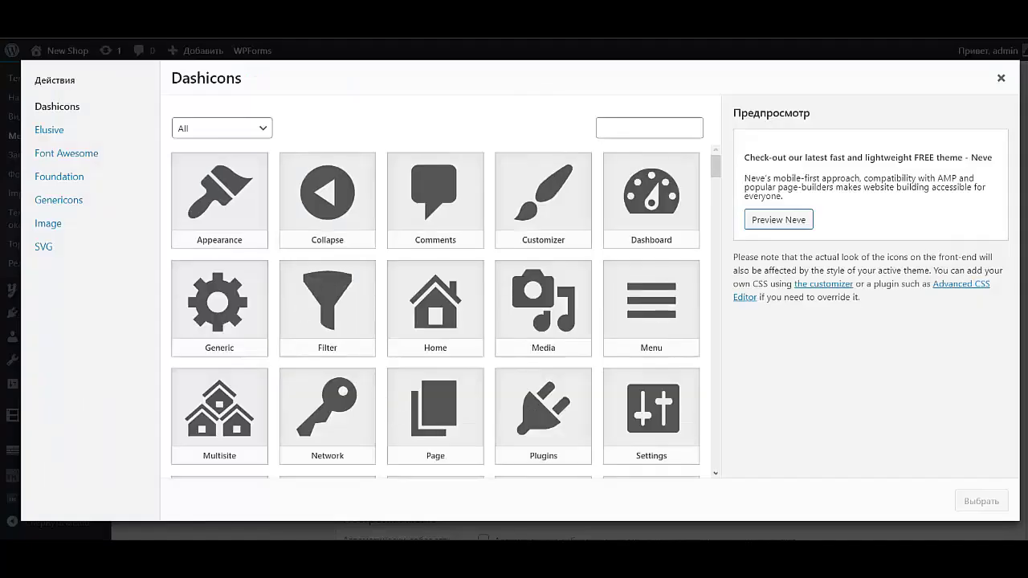
pyautogui.click(61, 154)
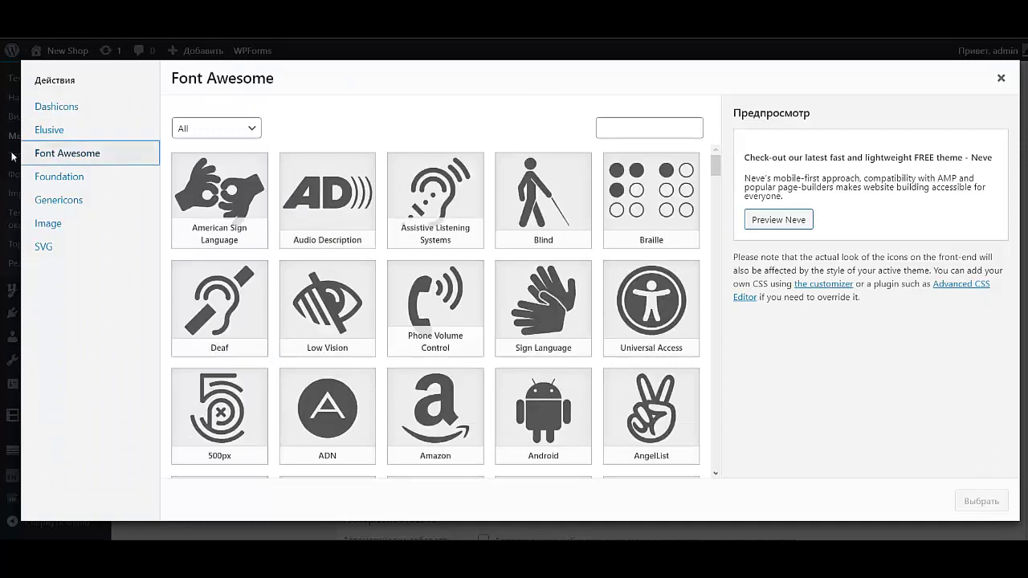
pyautogui.click(640, 124)
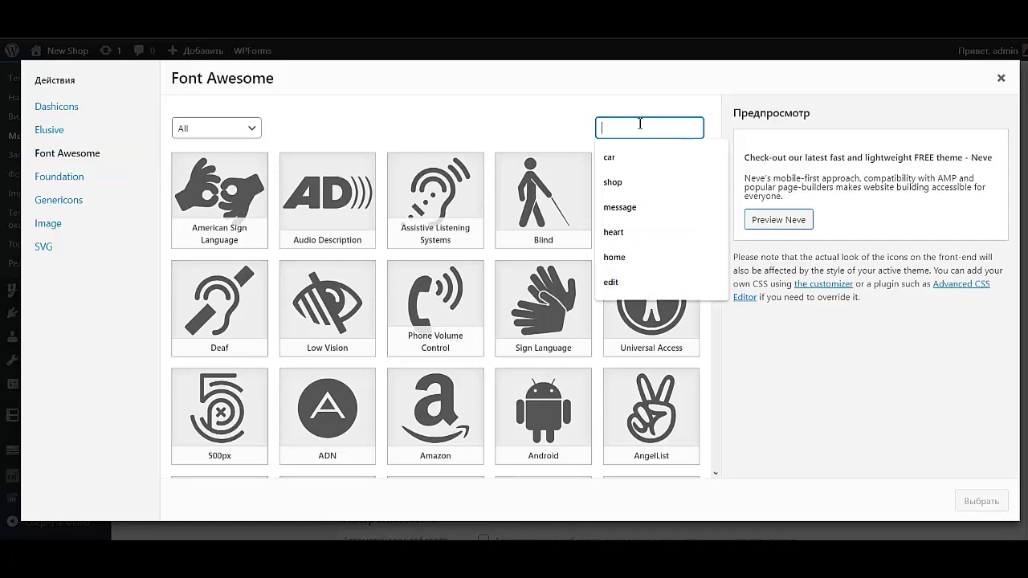
pyautogui.write('hel')
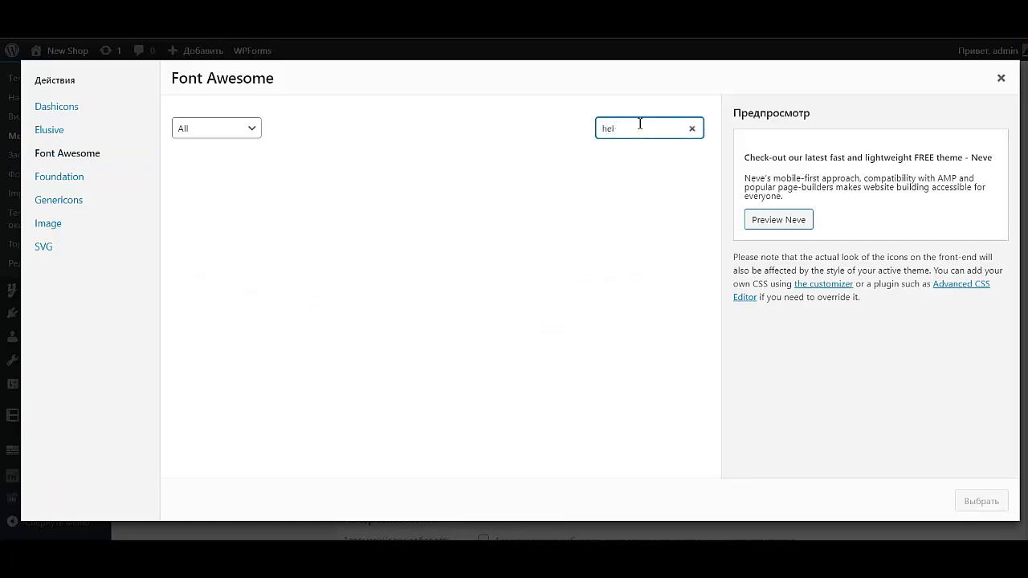
pyautogui.press('BackSpace')
pyautogui.press('BackSpace')
pyautogui.press('BackSpace')
pyautogui.write('qu')
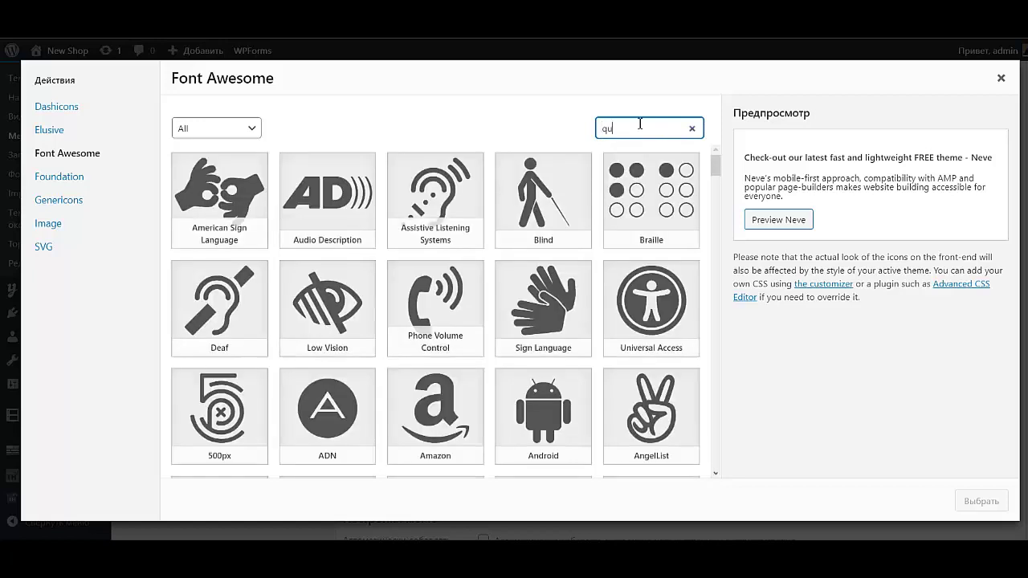
pyautogui.write('ion')
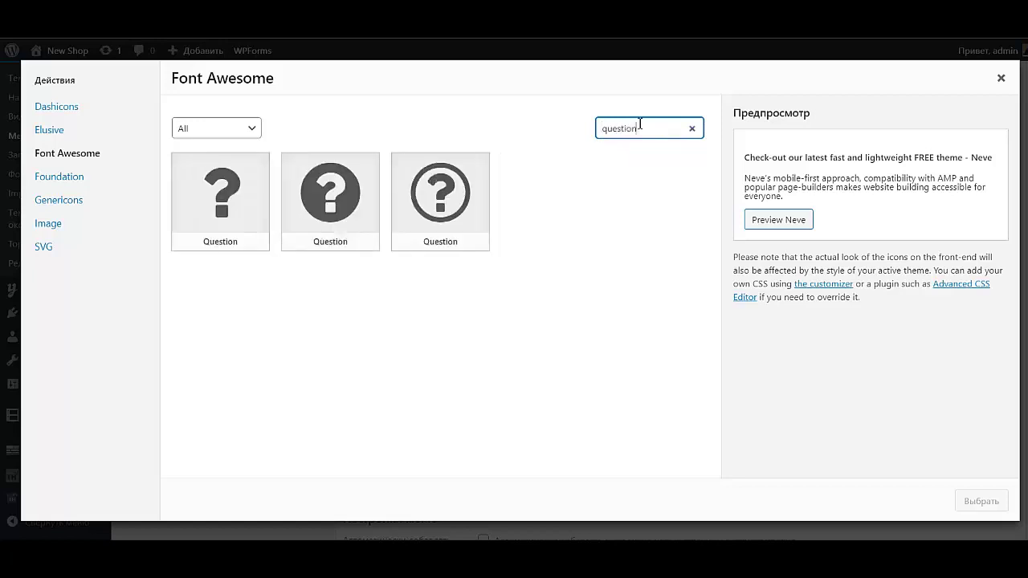
pyautogui.click(228, 177)
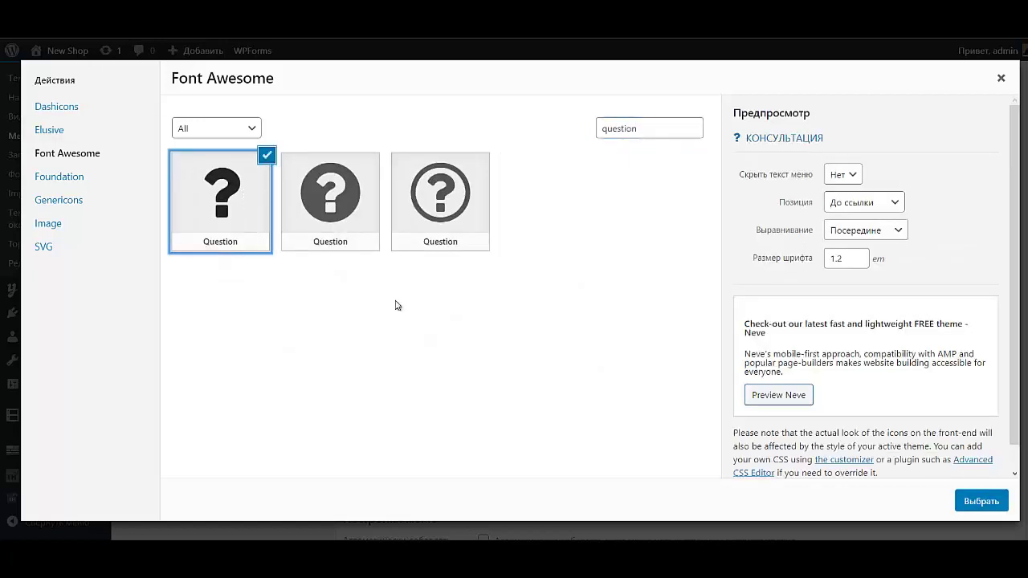
pyautogui.click(987, 506)
# Step: Check the popup assigned to the КОНСУЛЬТАЦИЯ item and save Menu 1
pyautogui.scroll(-1, 578, 393)
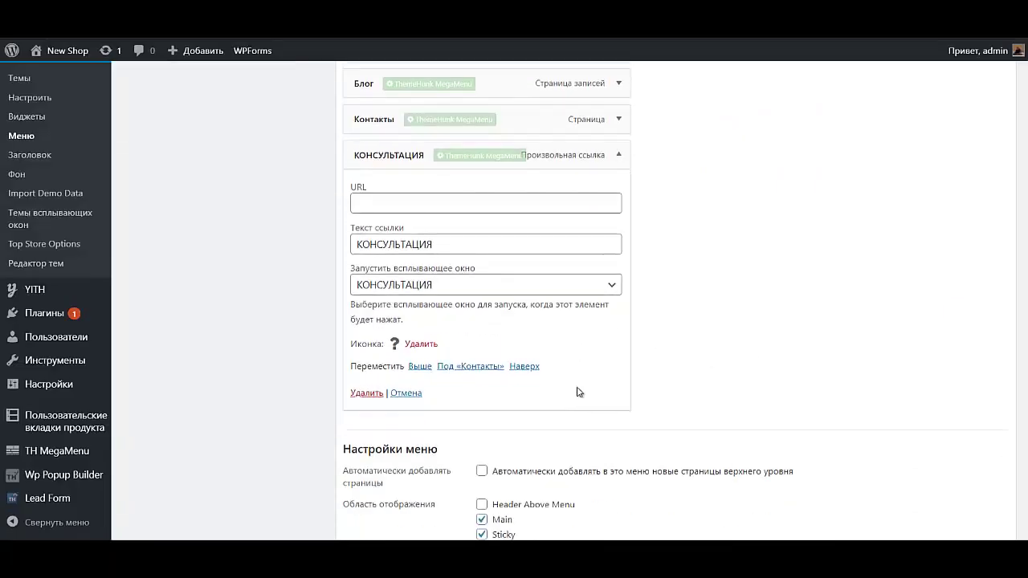
pyautogui.scroll(2, 596, 396)
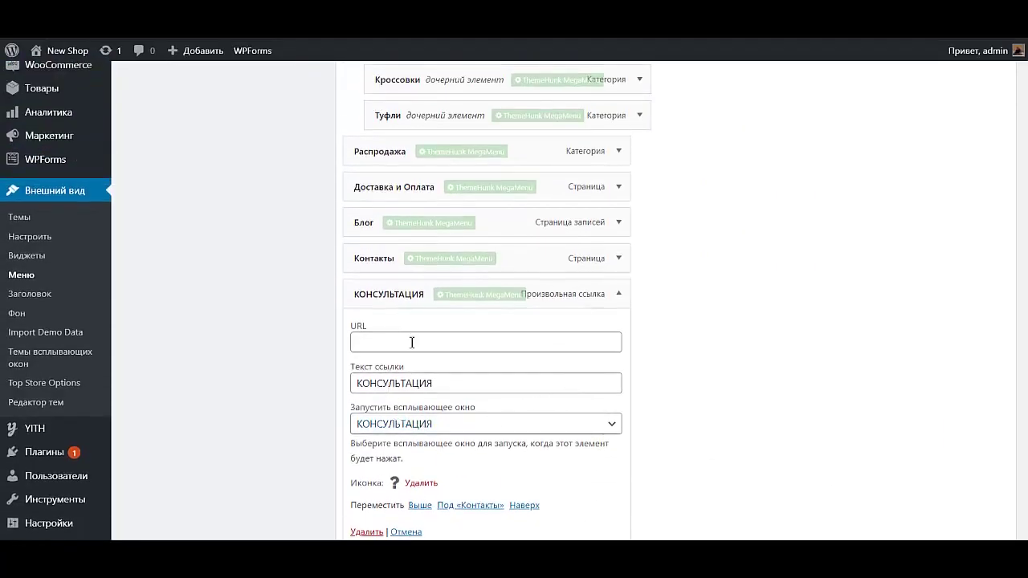
pyautogui.click(483, 430)
pyautogui.click(482, 426)
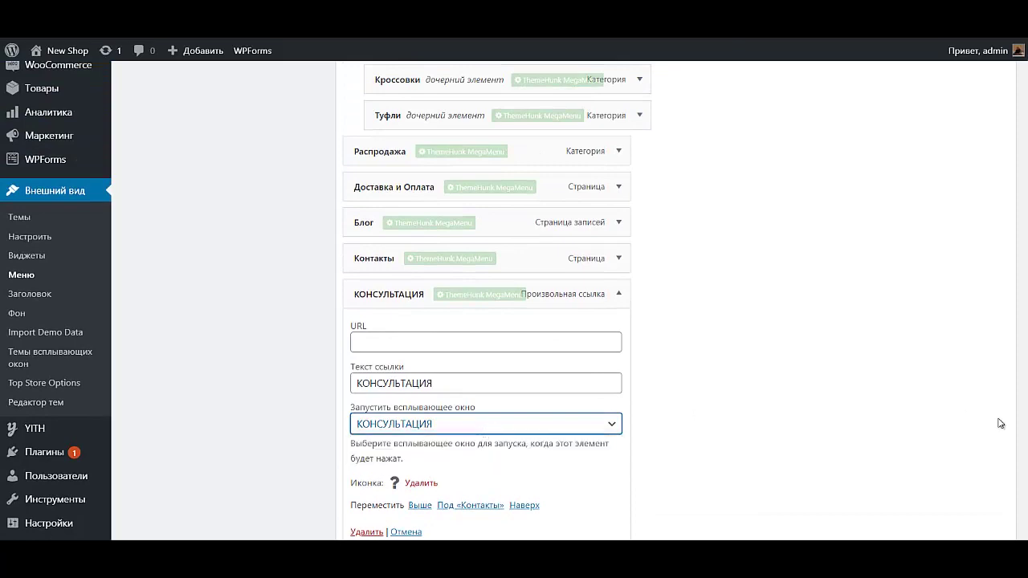
pyautogui.scroll(10, 1000, 423)
pyautogui.click(981, 296)
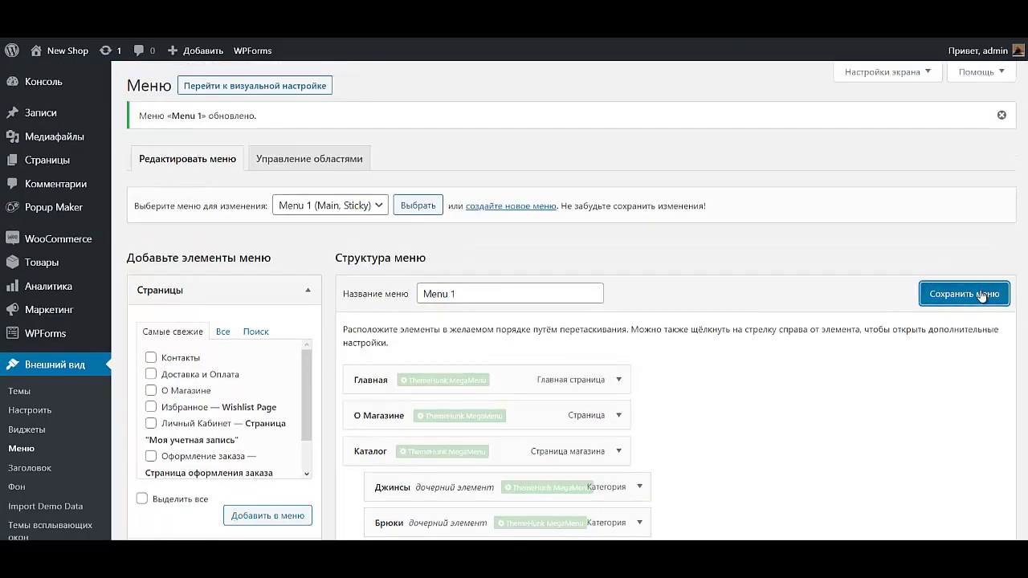
# Step: Open the shop site and test the КОНСУЛЬТАЦИЯ item in the main menu
pyautogui.moveTo(42, 58)
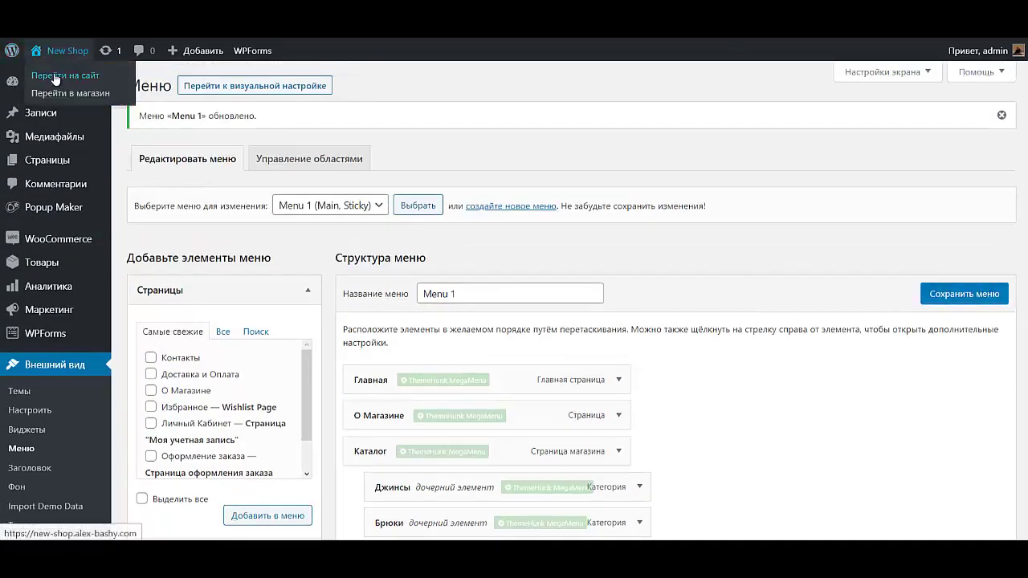
pyautogui.click(87, 77)
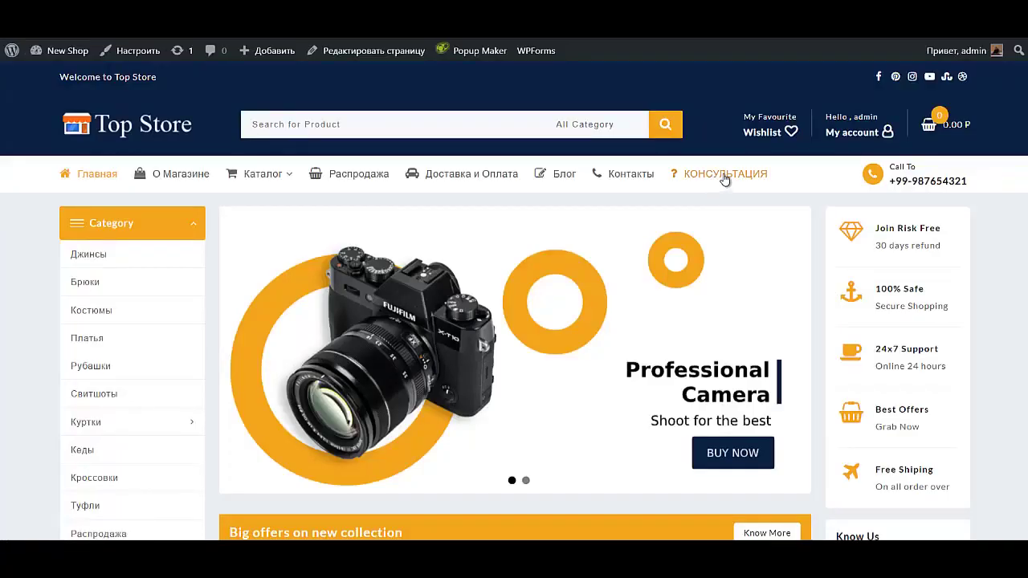
pyautogui.doubleClick(727, 176)
pyautogui.scroll(-1, 739, 209)
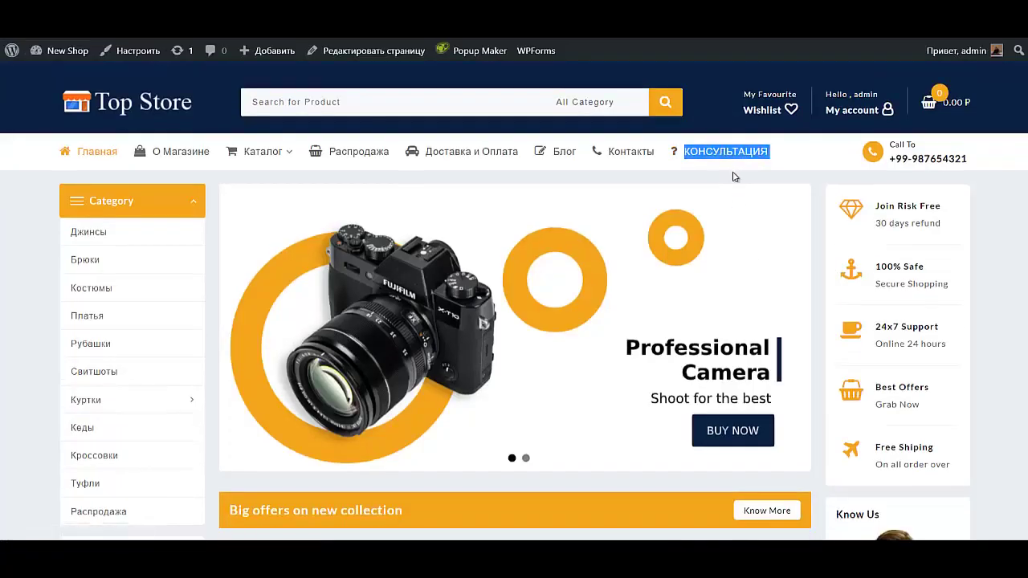
pyautogui.click(729, 155)
# Step: Return to the admin console and view the published Контакты page from the list of all pages
pyautogui.moveTo(63, 52)
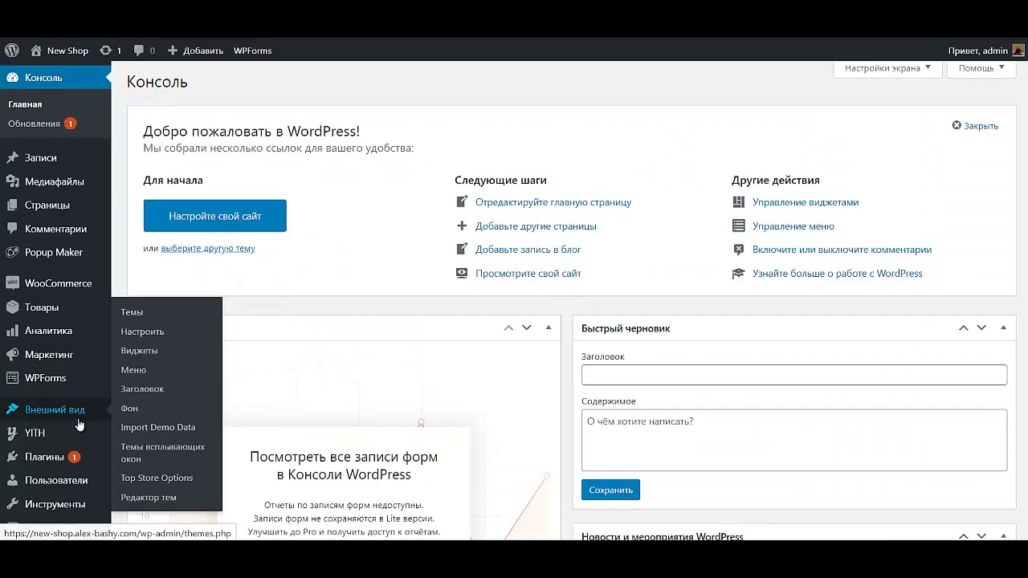
pyautogui.scroll(-3, 50, 404)
pyautogui.moveTo(50, 410)
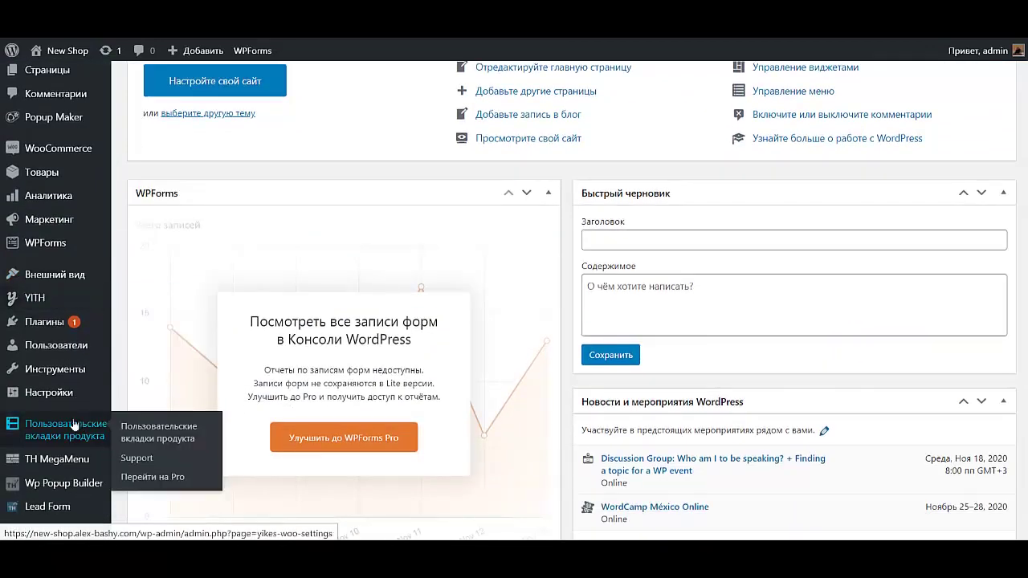
pyautogui.scroll(3, 50, 410)
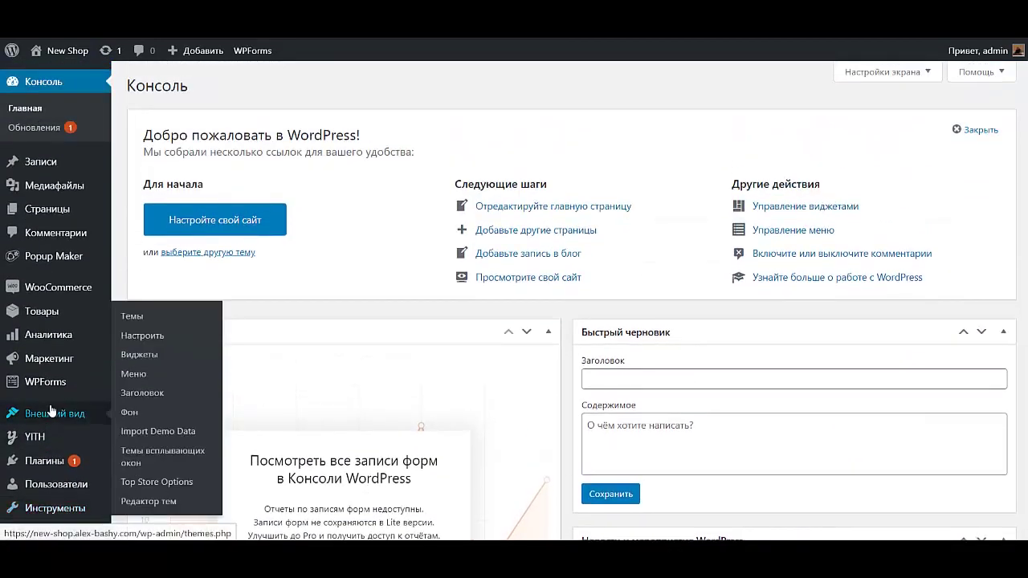
pyautogui.scroll(-5, 50, 411)
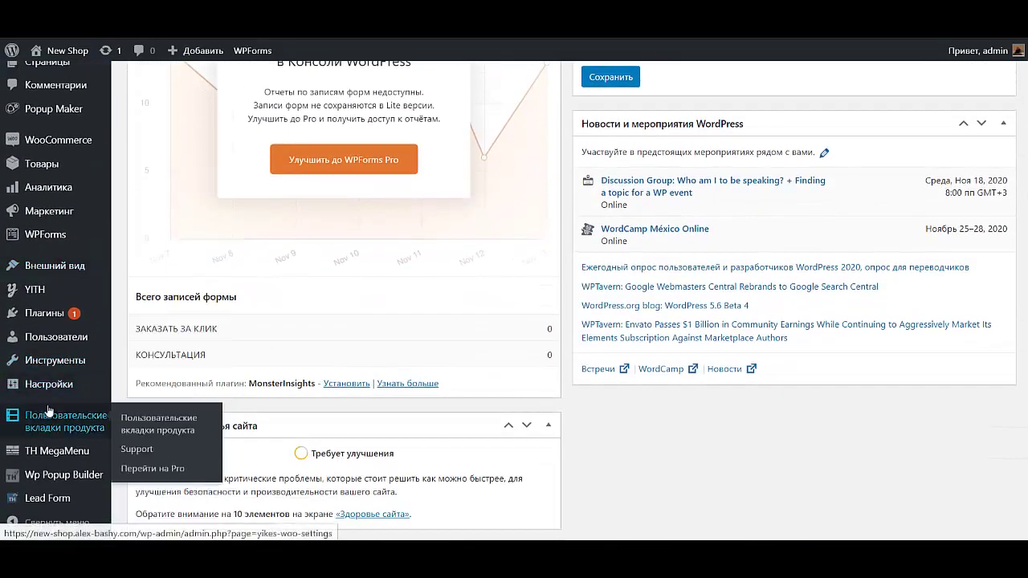
pyautogui.scroll(3, 46, 407)
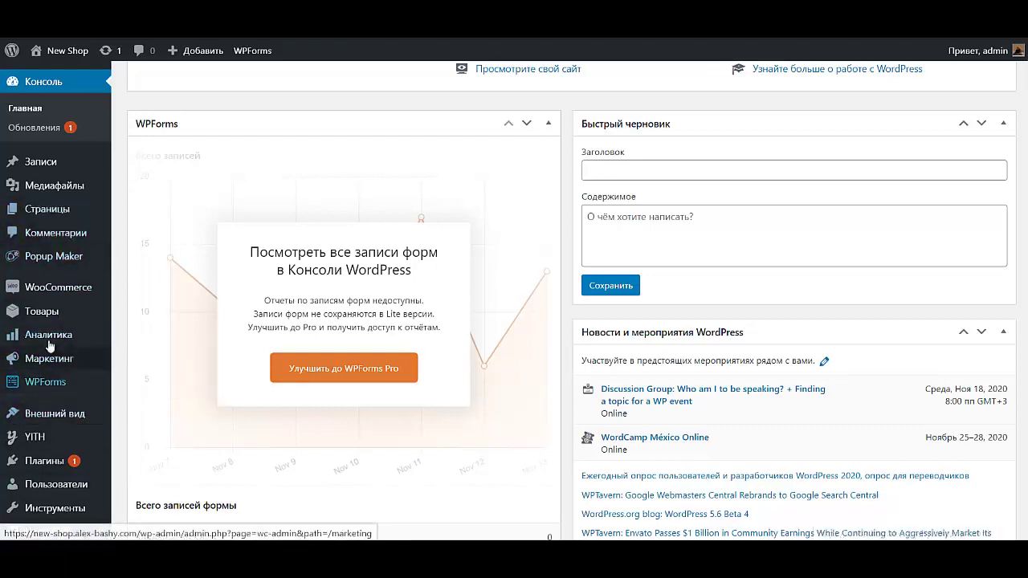
pyautogui.moveTo(81, 219)
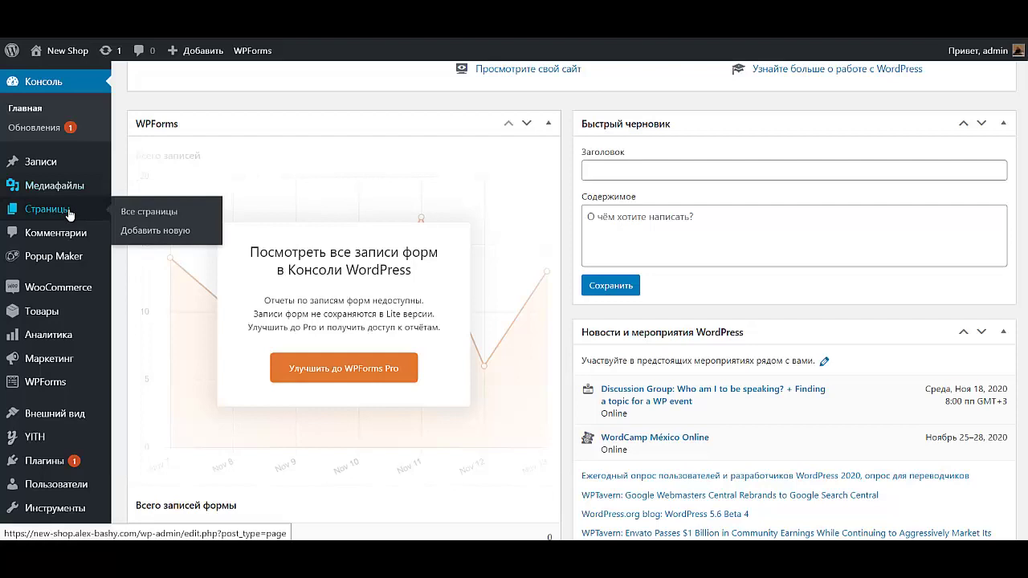
pyautogui.click(146, 219)
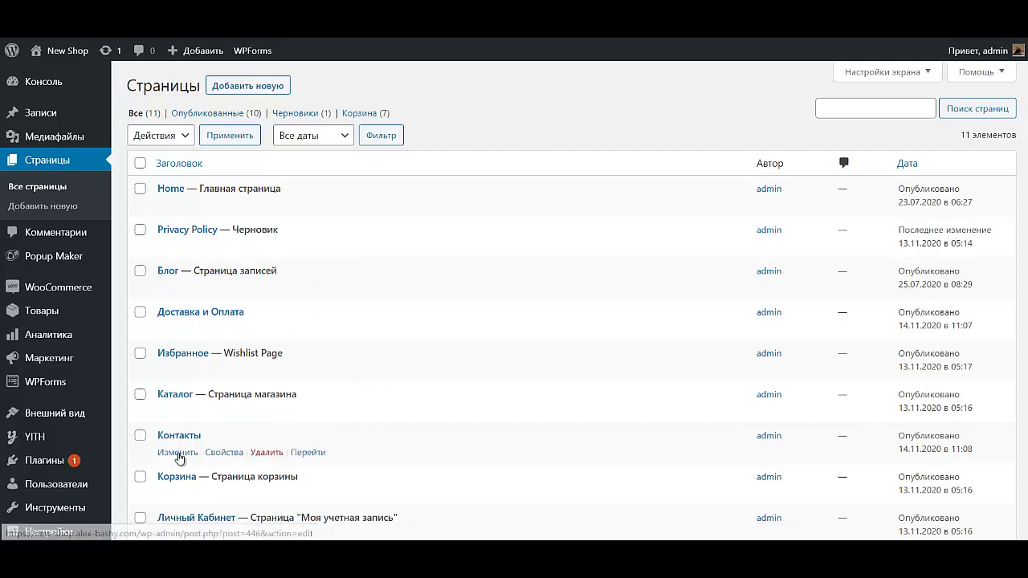
pyautogui.click(309, 453)
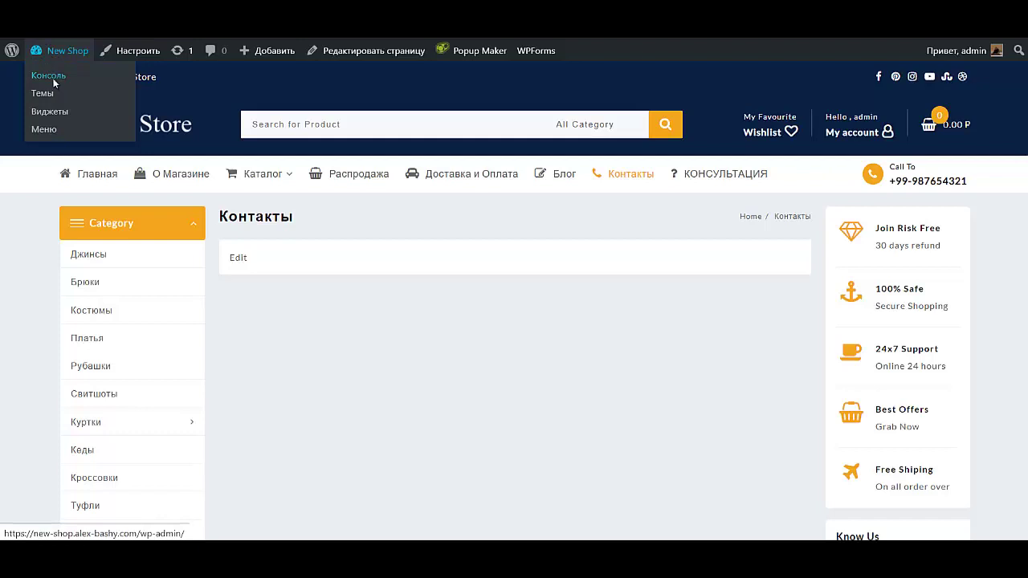
# Step: Reopen Menu 1 in the admin console and clear the popup trigger of the КОНСУЛЬТАЦИЯ item
pyautogui.click(50, 76)
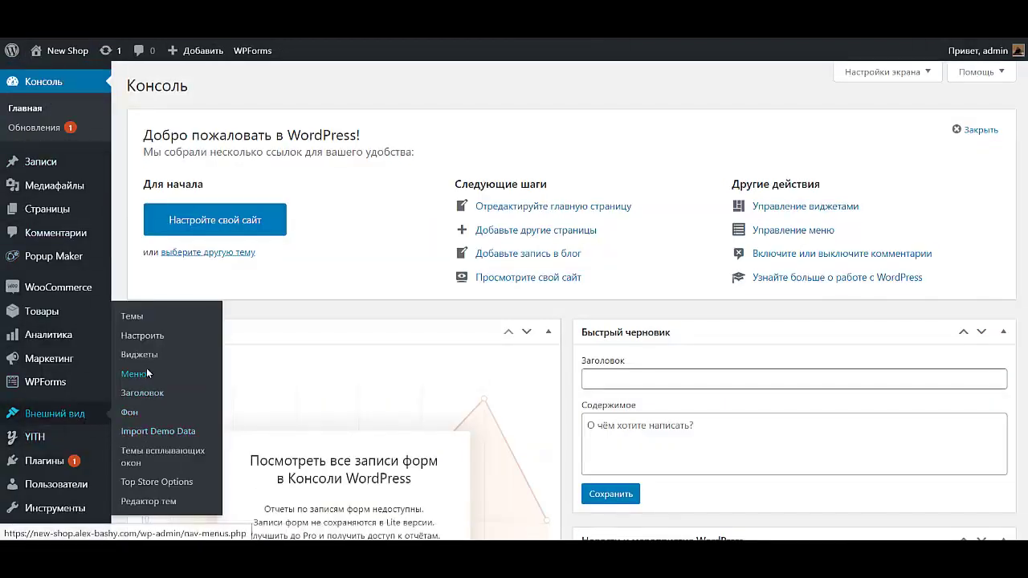
pyautogui.click(147, 373)
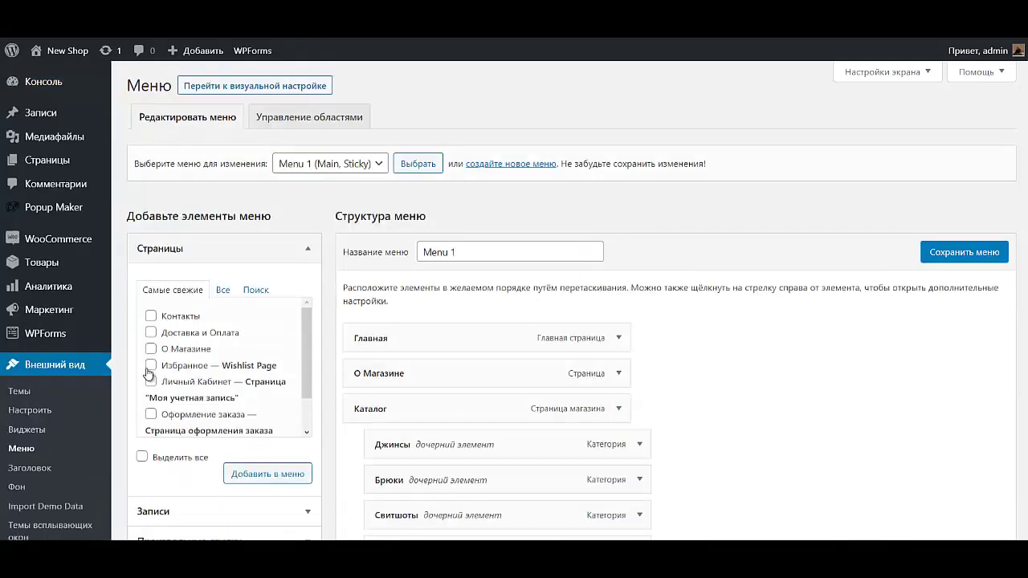
pyautogui.scroll(-10, 604, 468)
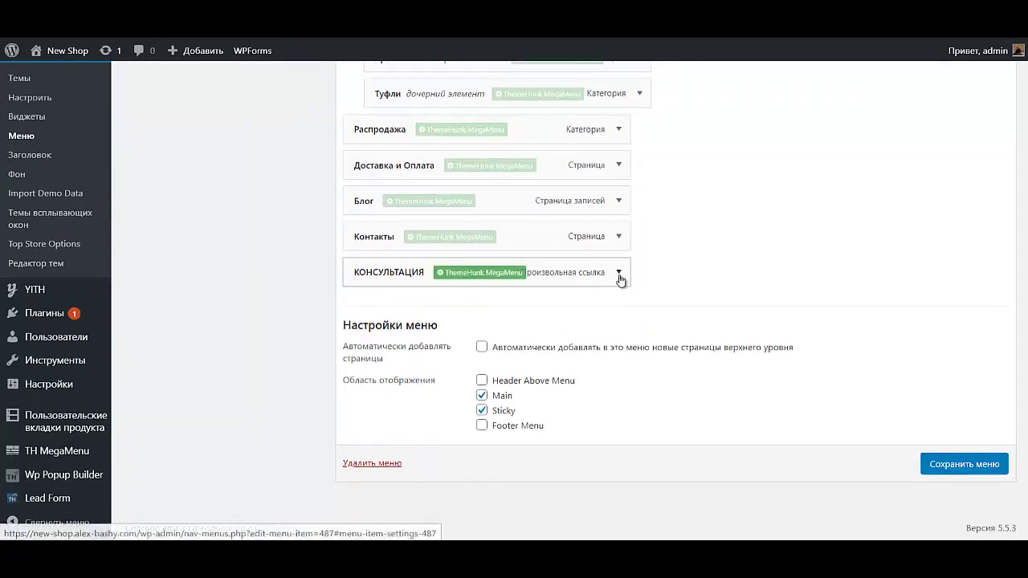
pyautogui.click(618, 272)
pyautogui.scroll(-3, 618, 315)
pyautogui.click(454, 265)
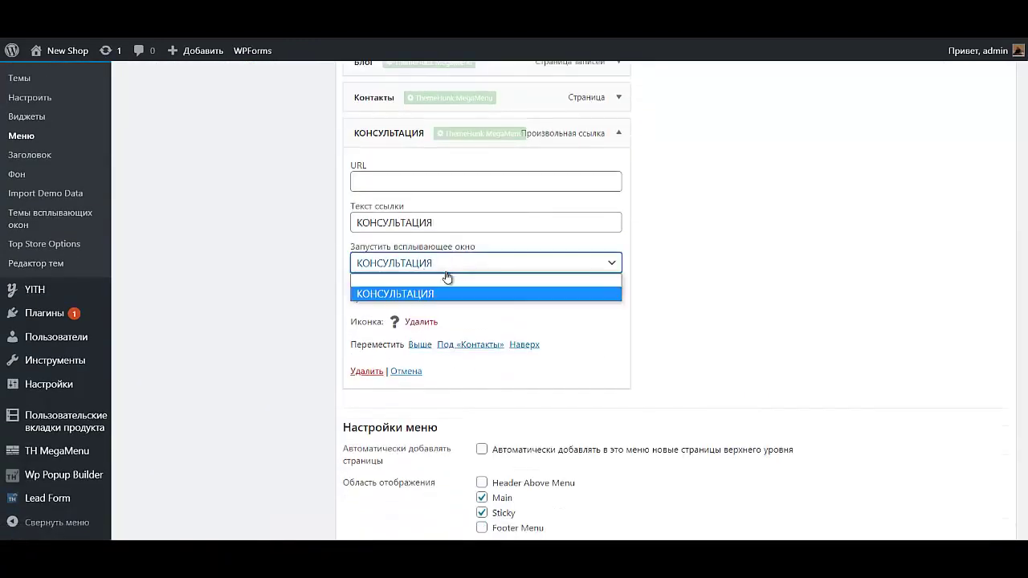
pyautogui.click(437, 281)
# Step: Set the КОНСУЛЬТАЦИЯ item's URL to the full address of the shop's /контакты/ page and save Menu 1
pyautogui.click(423, 183)
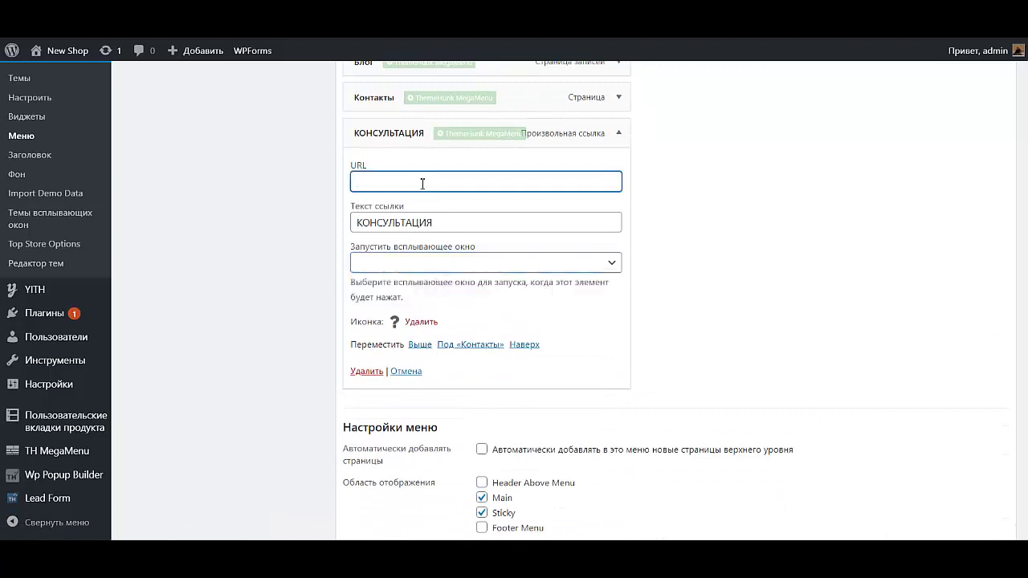
pyautogui.write('https://new-shop.alex-bashy.com/контакты/')
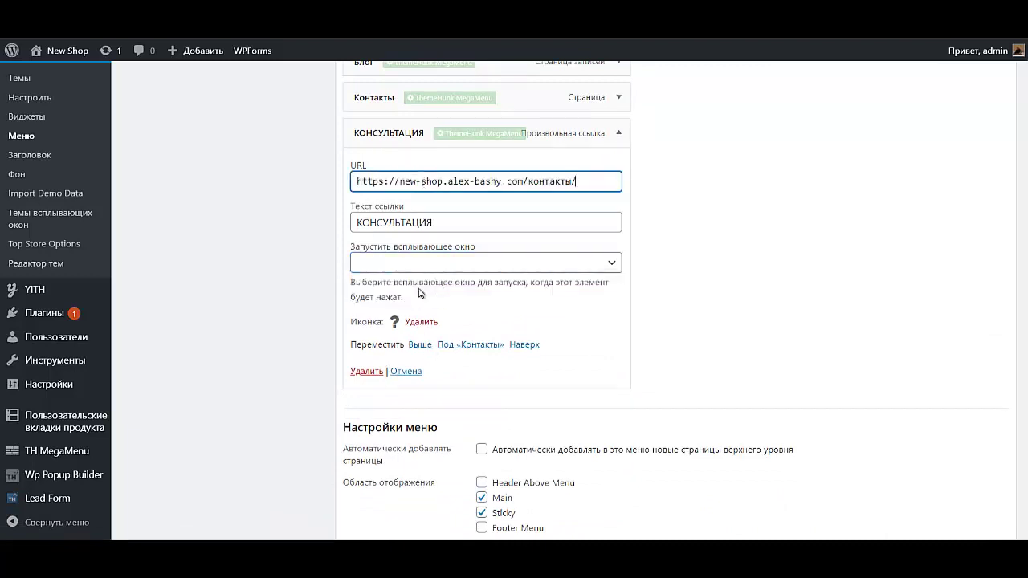
pyautogui.scroll(-2, 908, 297)
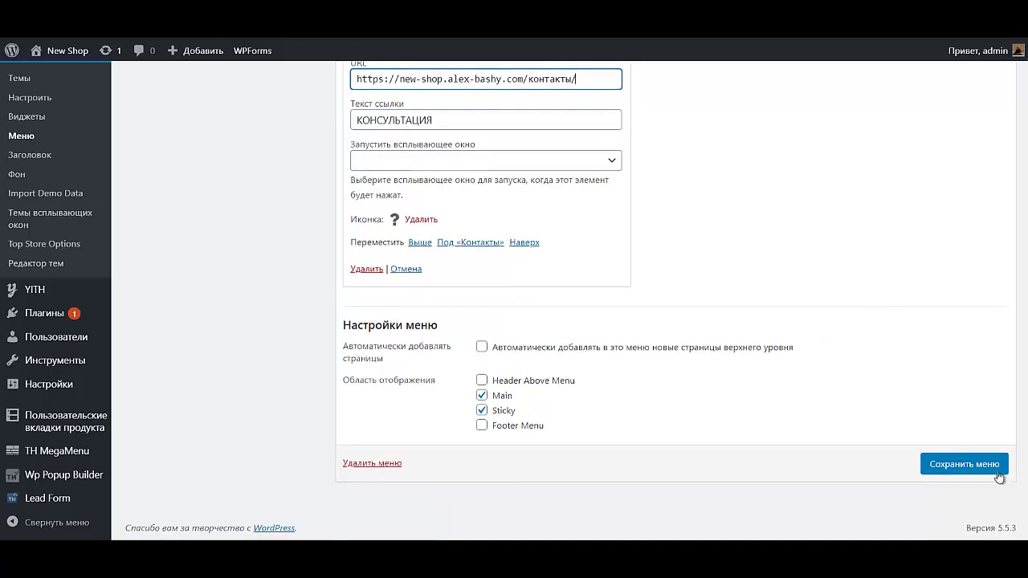
pyautogui.click(967, 464)
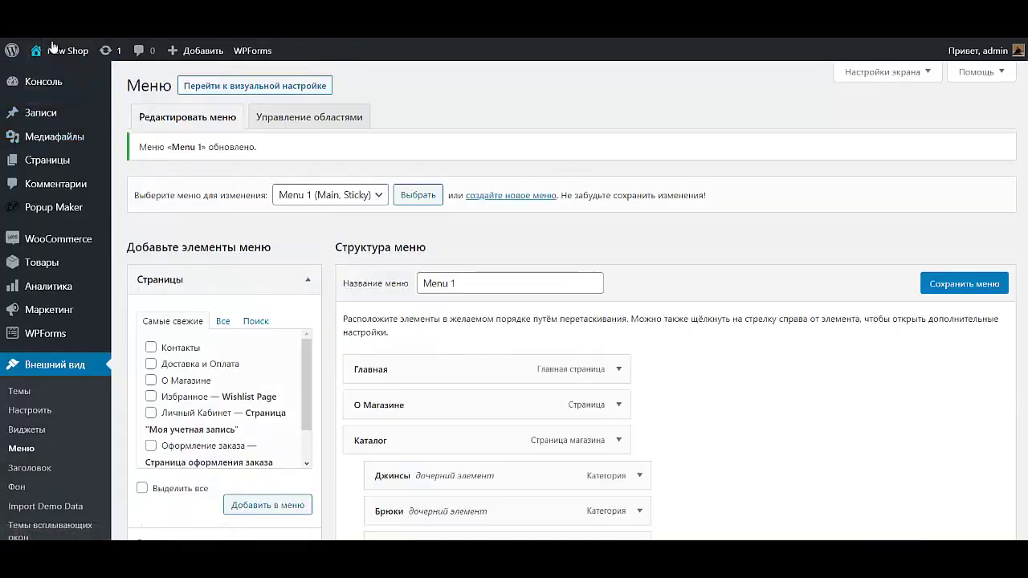
# Step: Open the shop site and test where the КОНСУЛЬТАЦИЯ menu item leads
pyautogui.moveTo(48, 62)
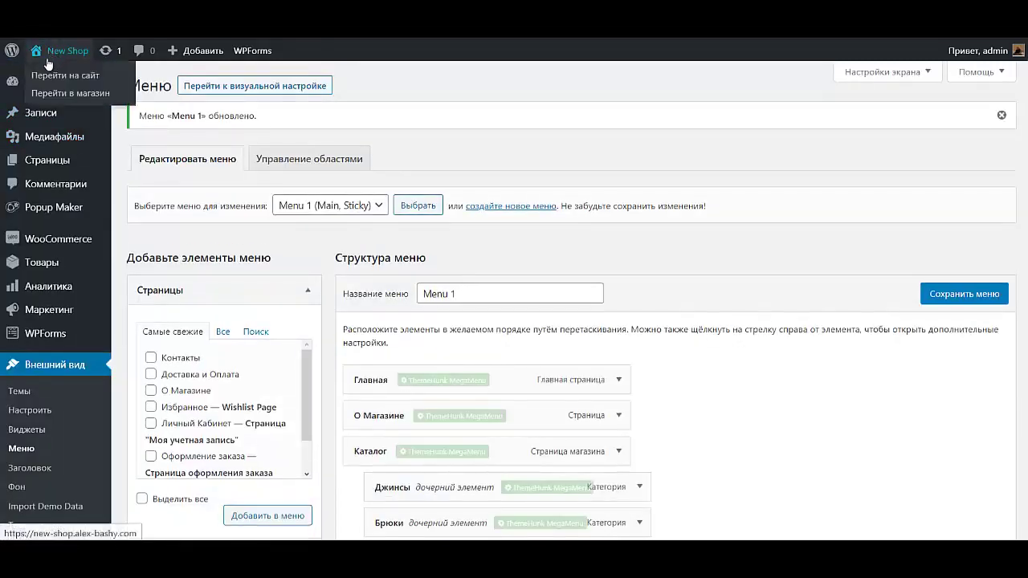
pyautogui.click(54, 87)
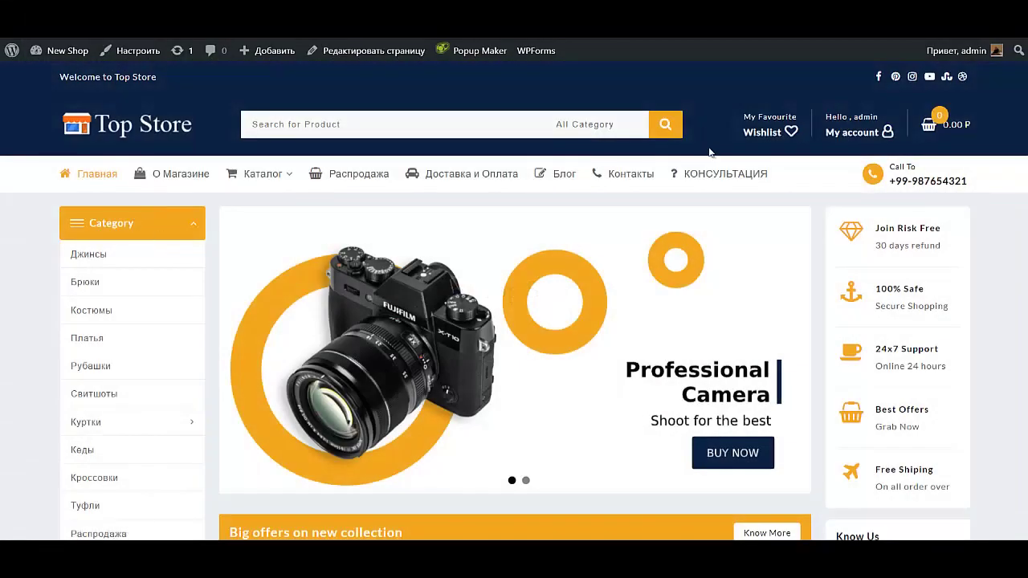
pyautogui.click(712, 175)
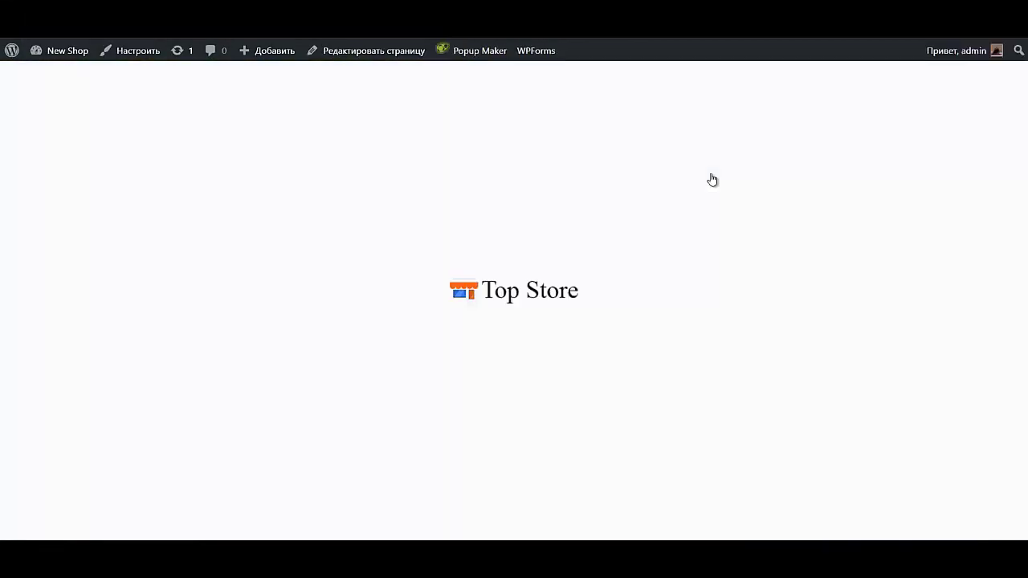
pyautogui.scroll(-4, 710, 193)
pyautogui.scroll(4, 706, 194)
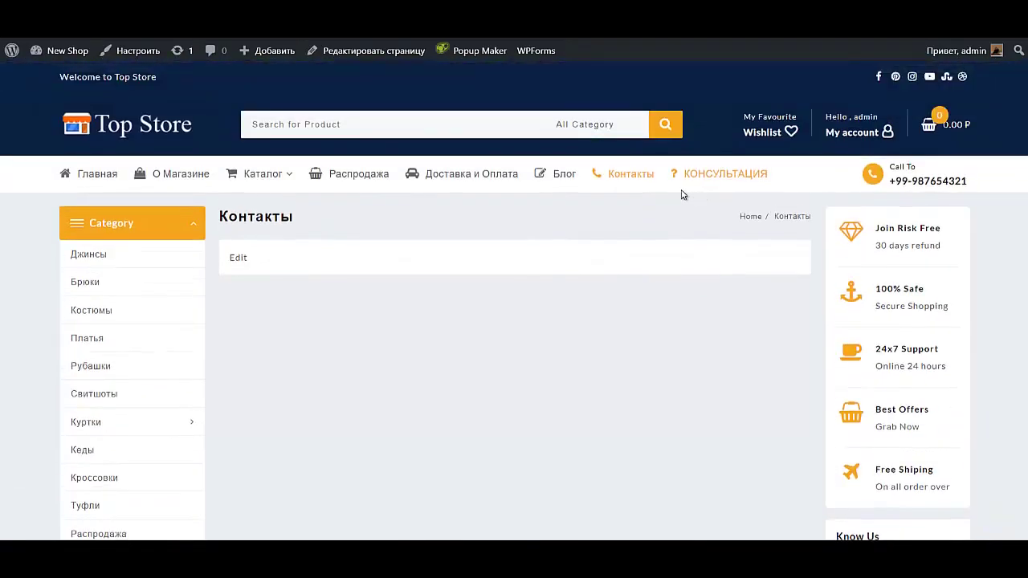
# Step: Return to the shop's home page and look it over down to the footer
pyautogui.click(78, 133)
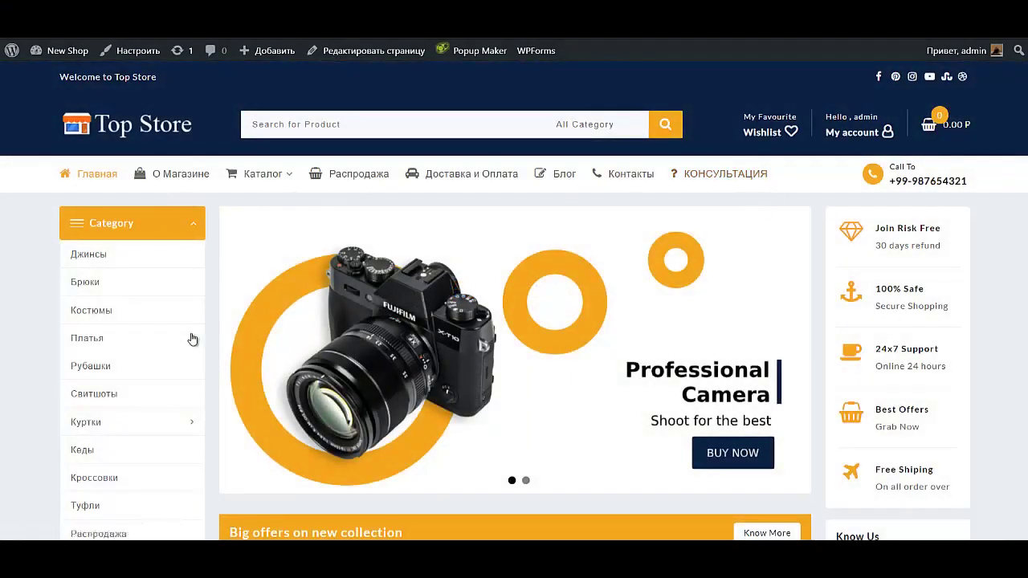
pyautogui.scroll(-15, 191, 339)
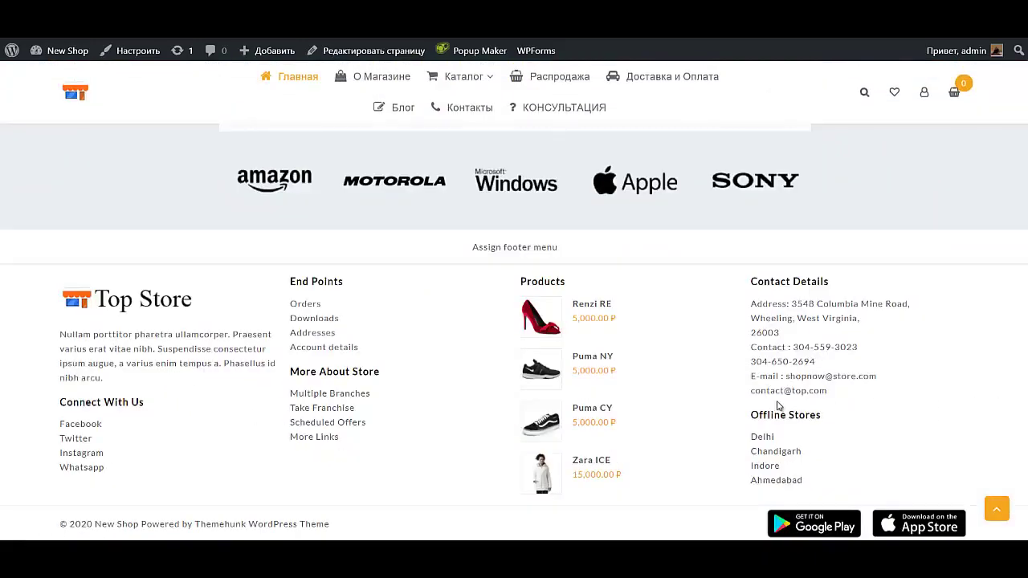
pyautogui.scroll(15, 635, 348)
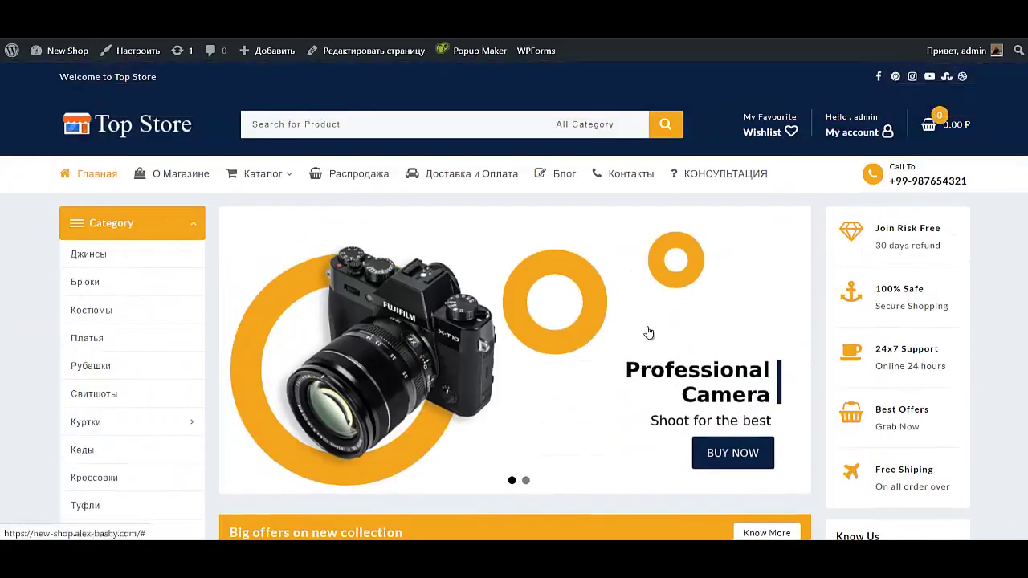